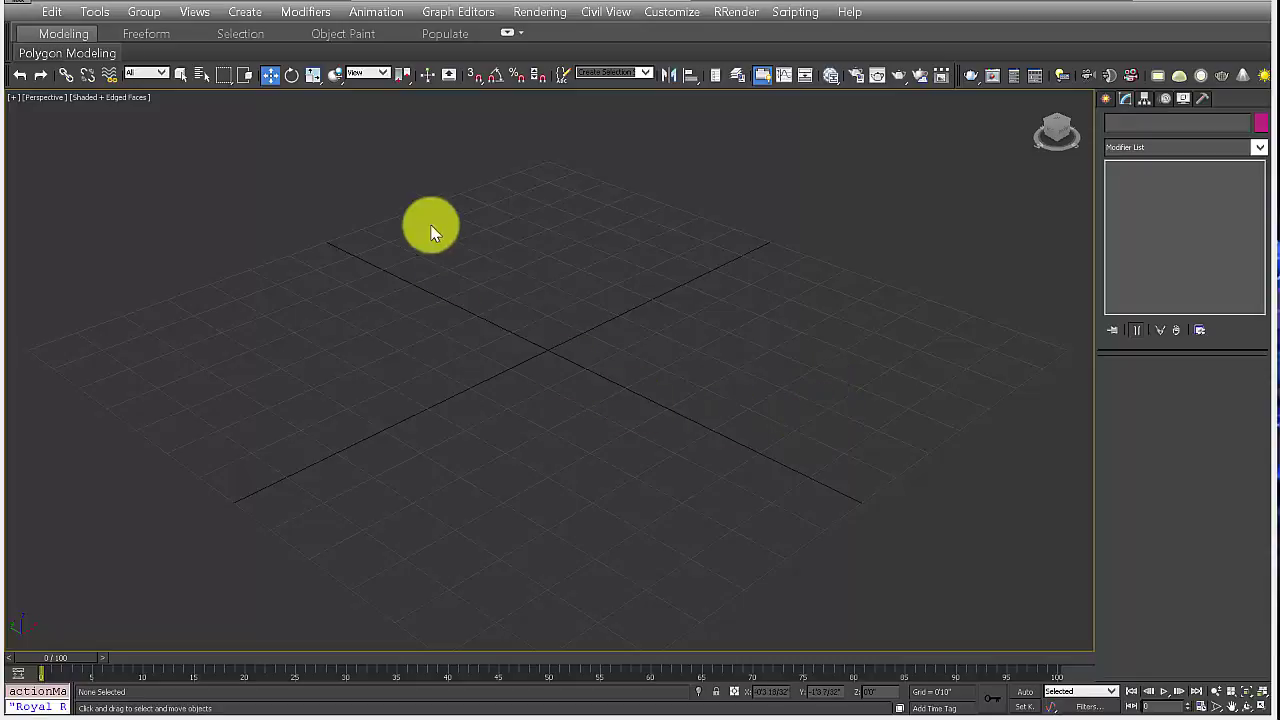
Step: Create a Plane primitive about 11'0" long and 12'8" wide covering the grid in the perspective viewport
left_click(1106, 98)
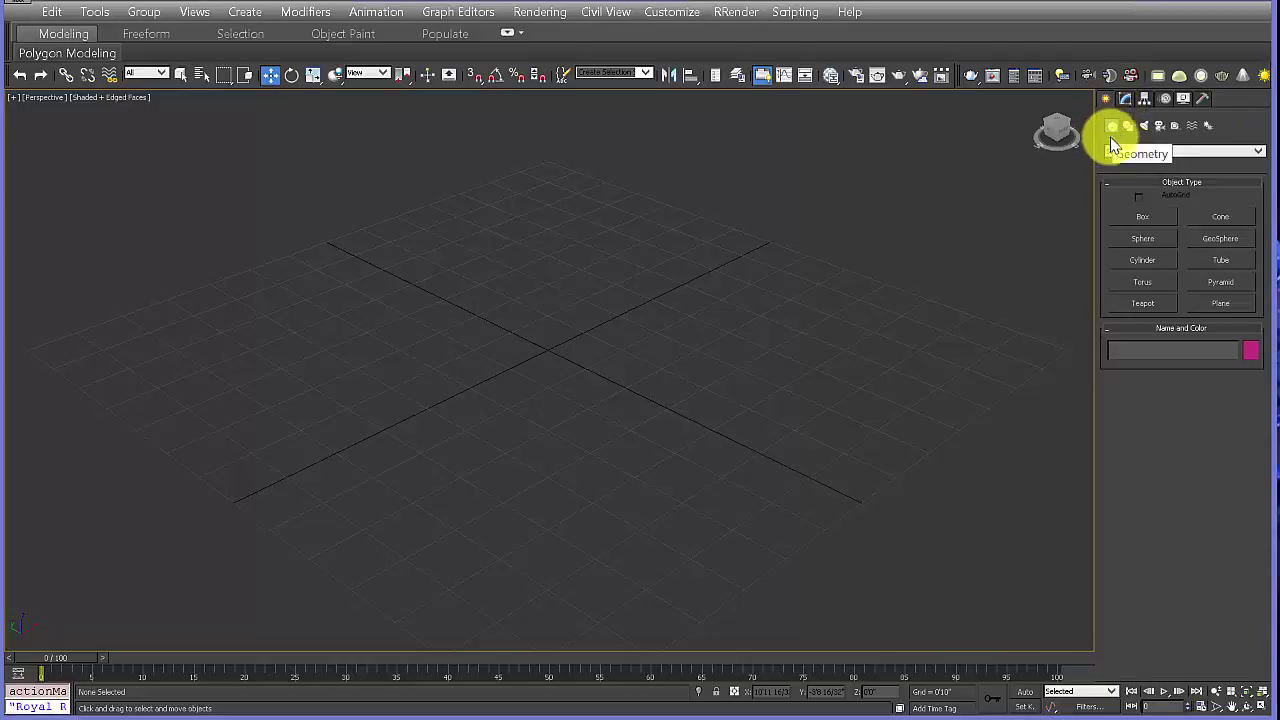
left_click(1220, 303)
left_click_drag(568, 152, 471, 710)
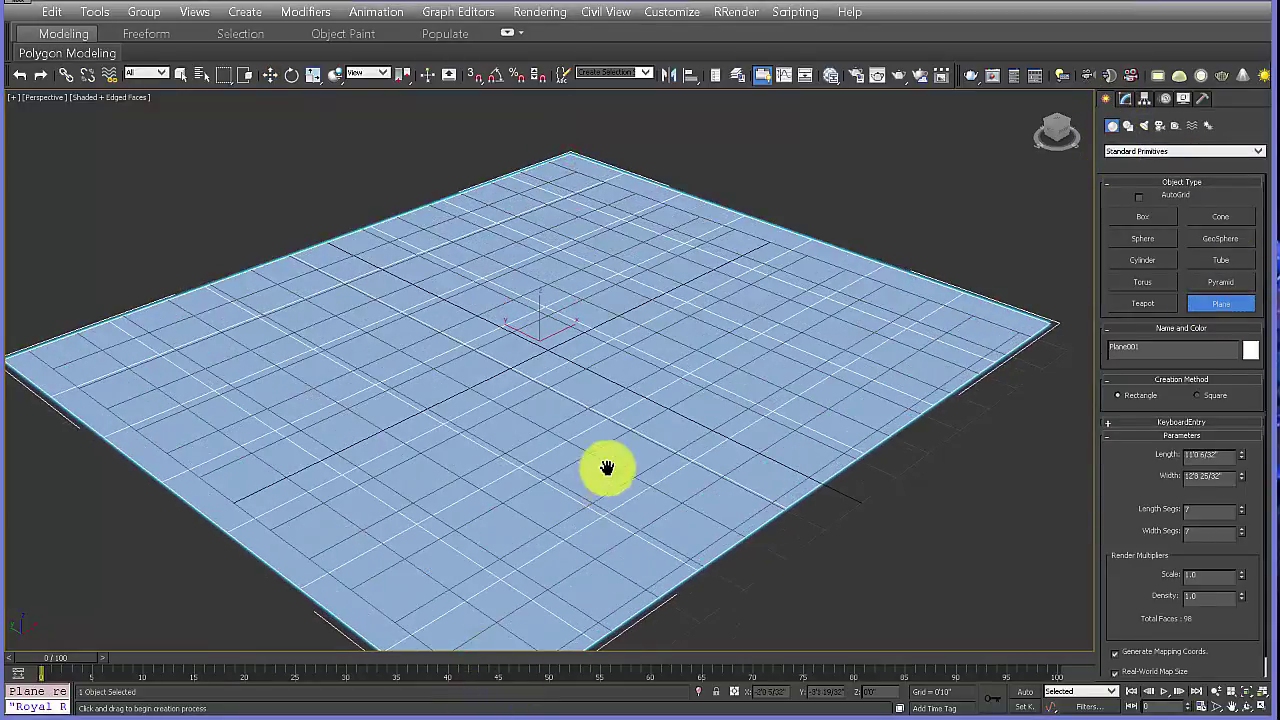
Step: Set both the length and the width of the plane to 20'0"
scroll(600, 455, "down", 3)
middle_click_drag(591, 443, 657, 491, "alt")
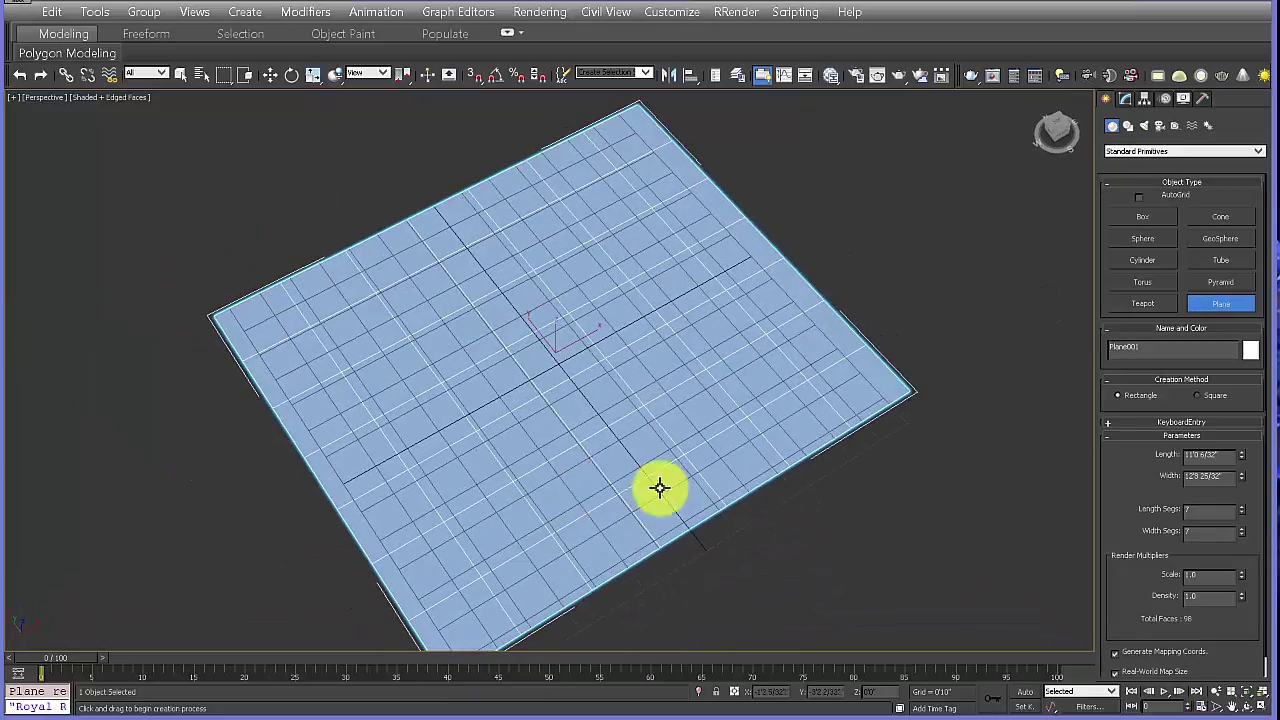
double_click(1228, 455)
type("200")
key("Return")
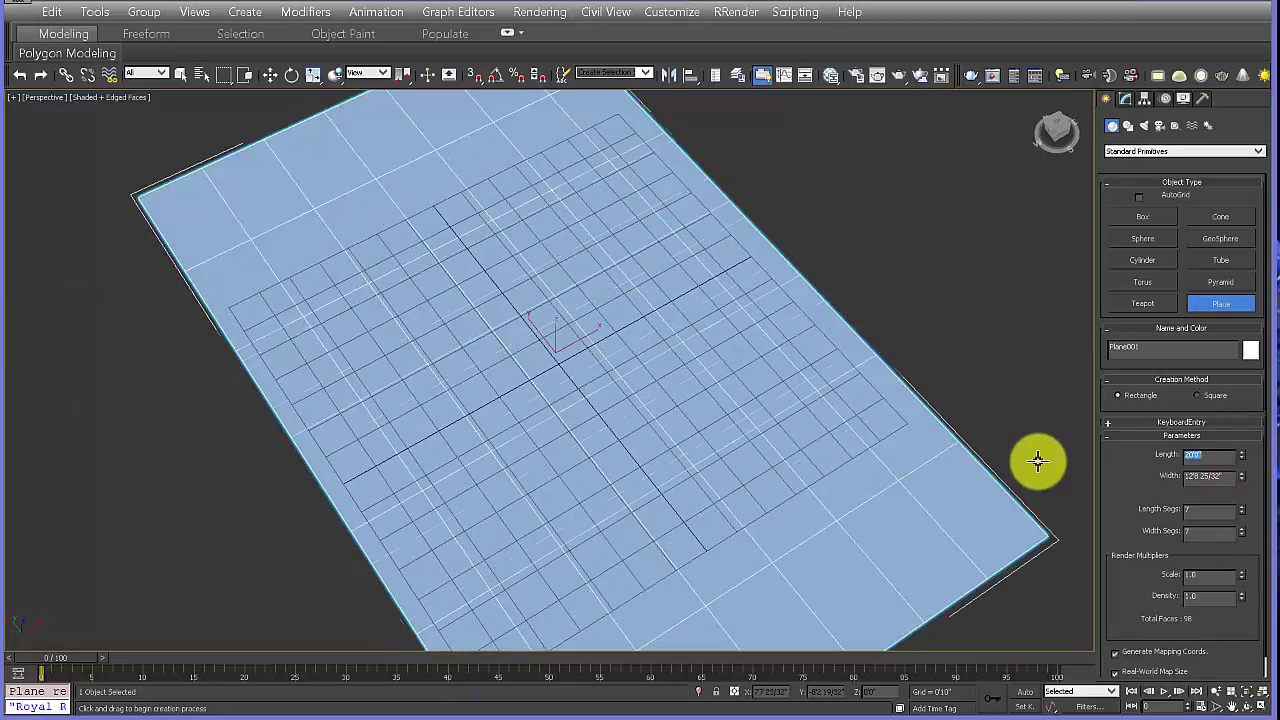
key("Return")
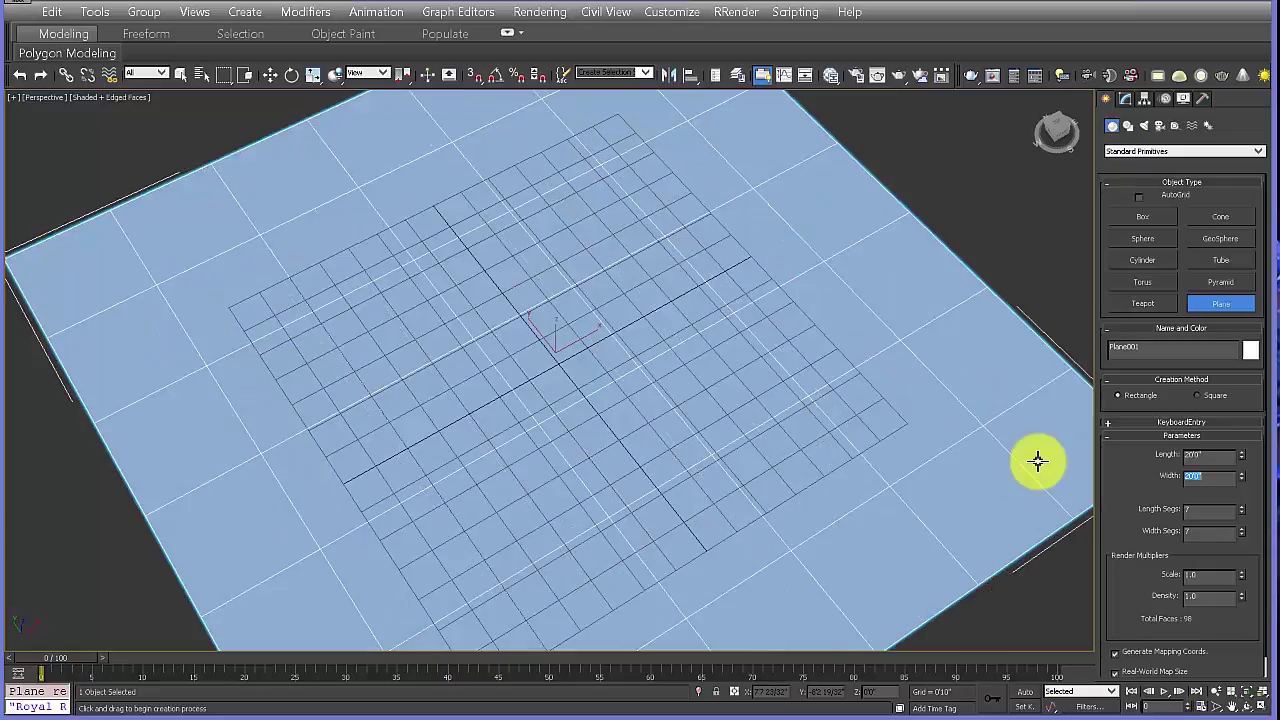
middle_click_drag(940, 560, 945, 508, "alt")
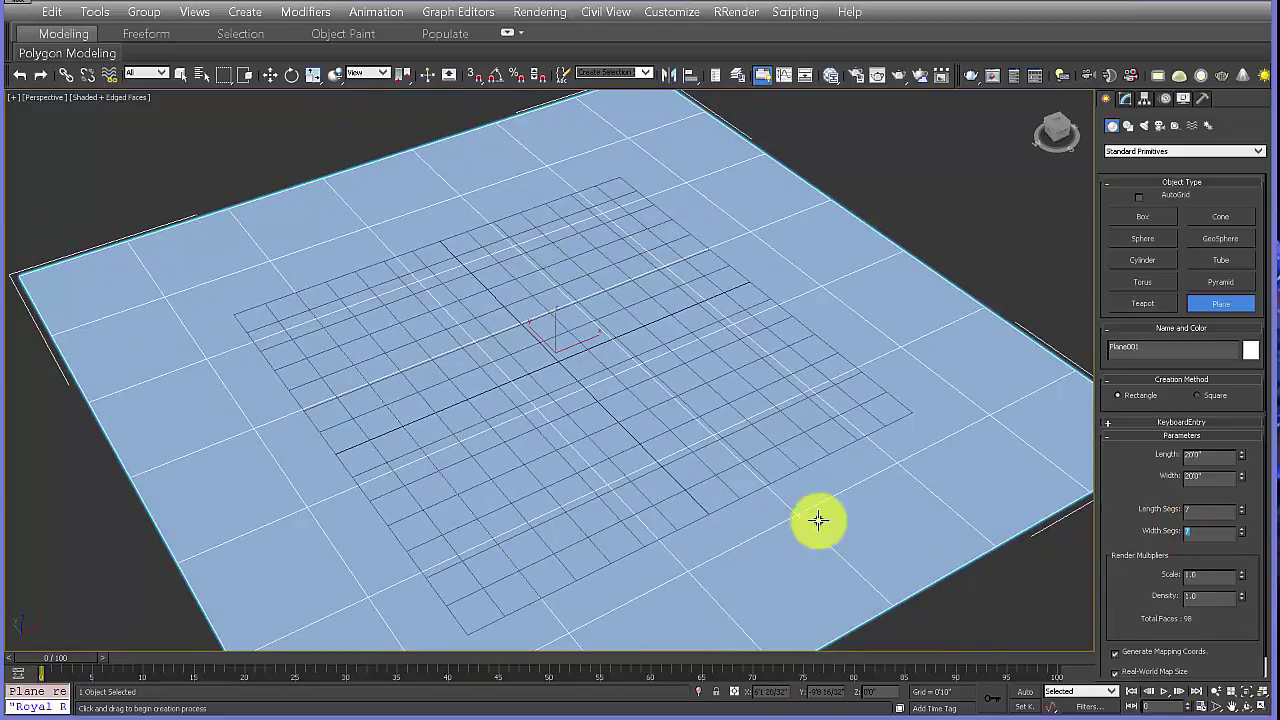
middle_click_drag(721, 508, 627, 458, "alt")
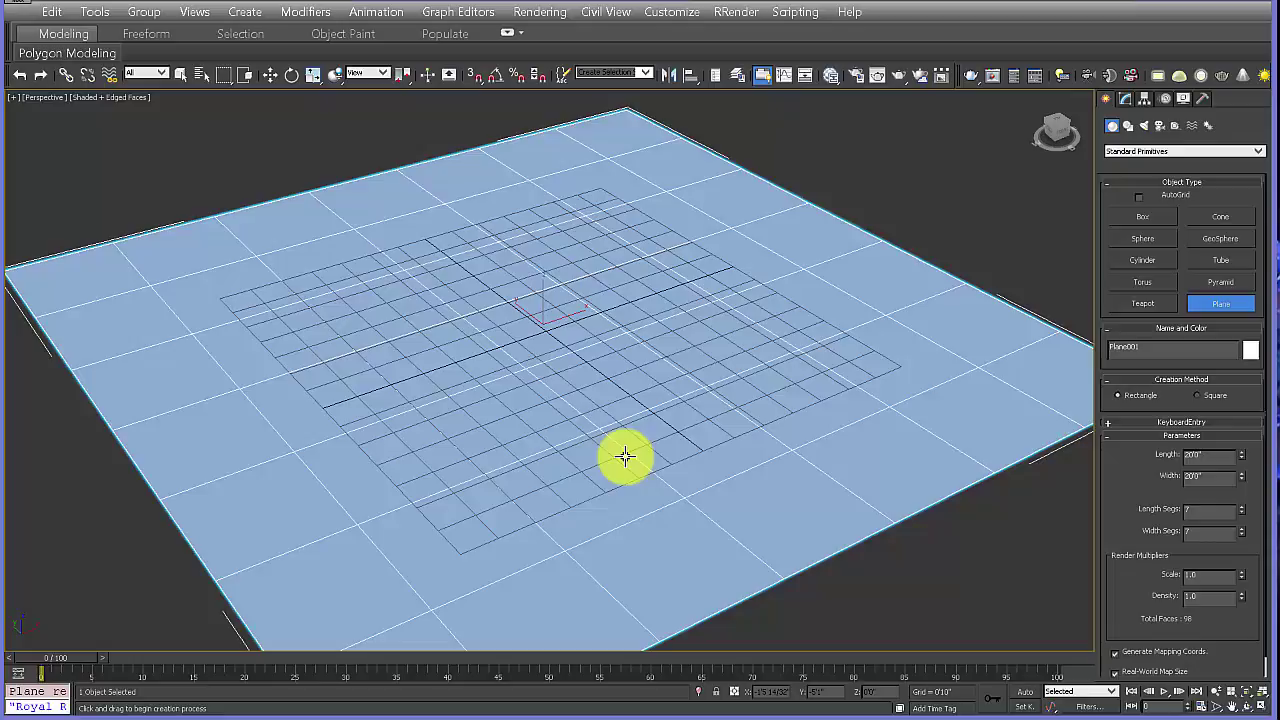
middle_click_drag(486, 431, 472, 392, "alt")
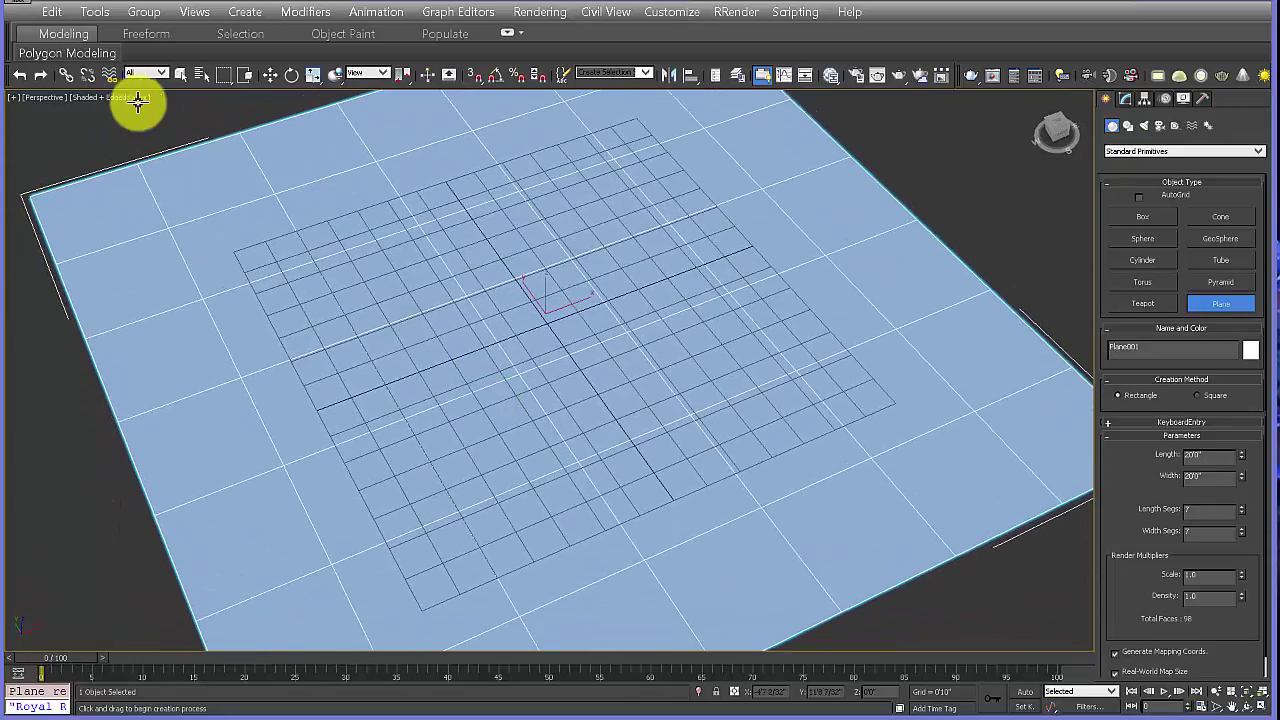
left_click(97, 98)
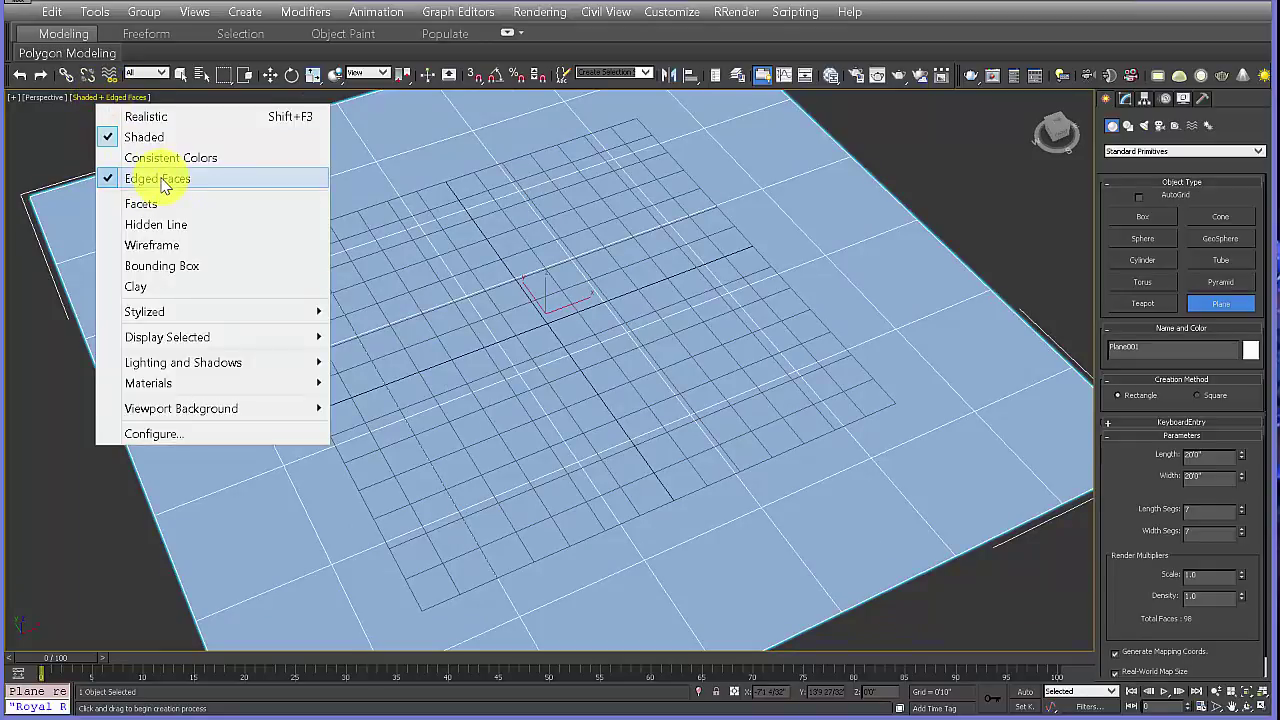
left_click(591, 409)
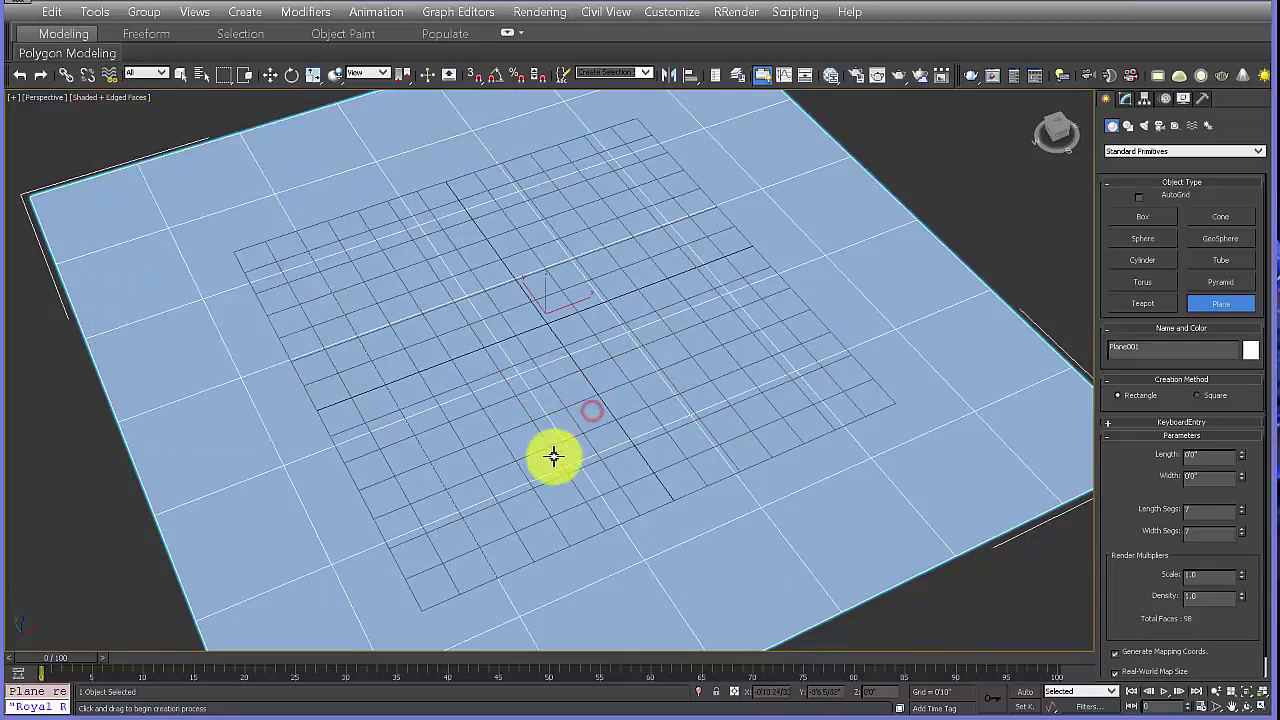
middle_click_drag(553, 456, 531, 423, "alt")
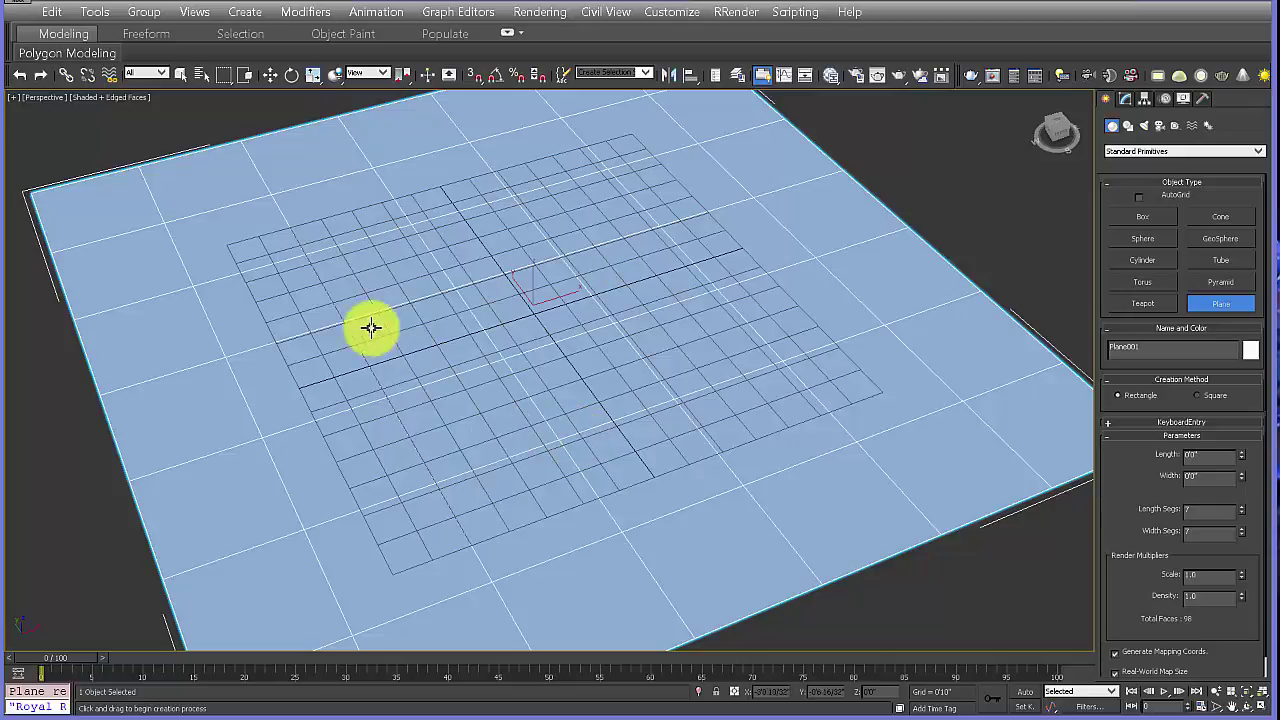
Step: Hide the grid in the perspective viewport so that only the plane's own edges are displayed
key("g")
left_click(12, 98)
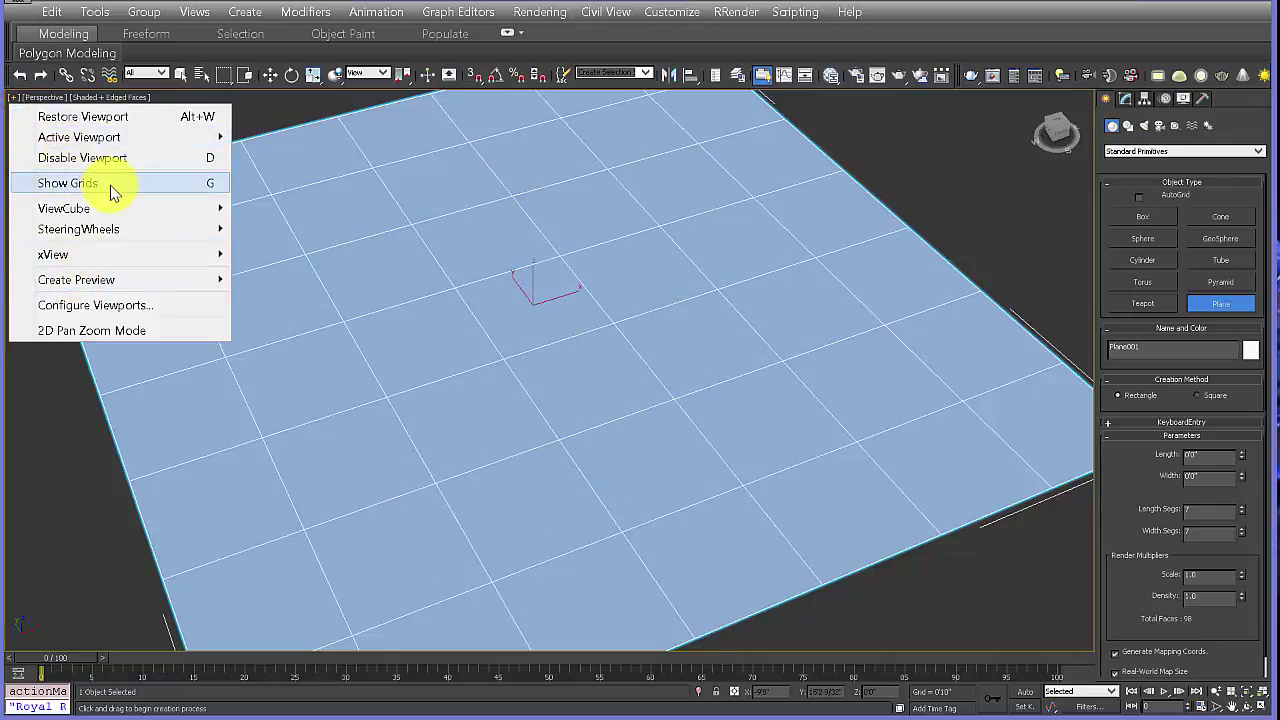
left_click(961, 163)
middle_click_drag(595, 399, 646, 376, "alt")
scroll(637, 374, "down", 2)
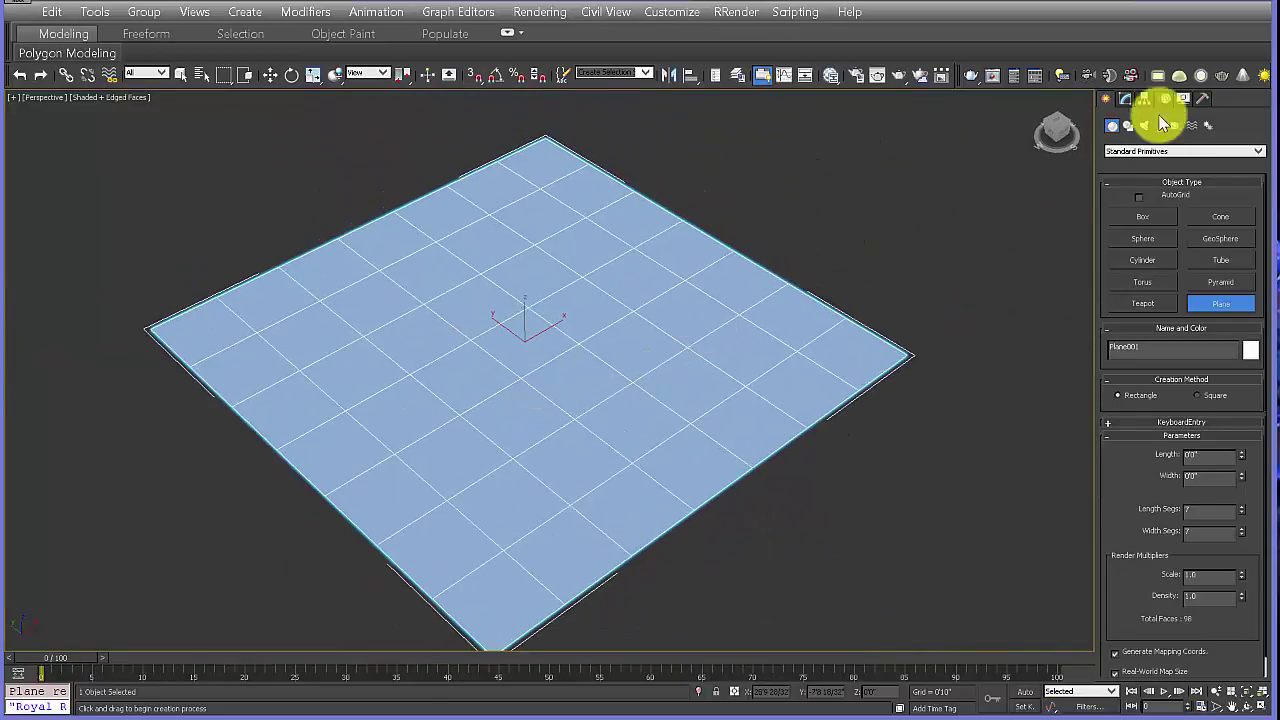
Step: Check the plane's object color in its color dialog and accept the current choice
left_click(1125, 98)
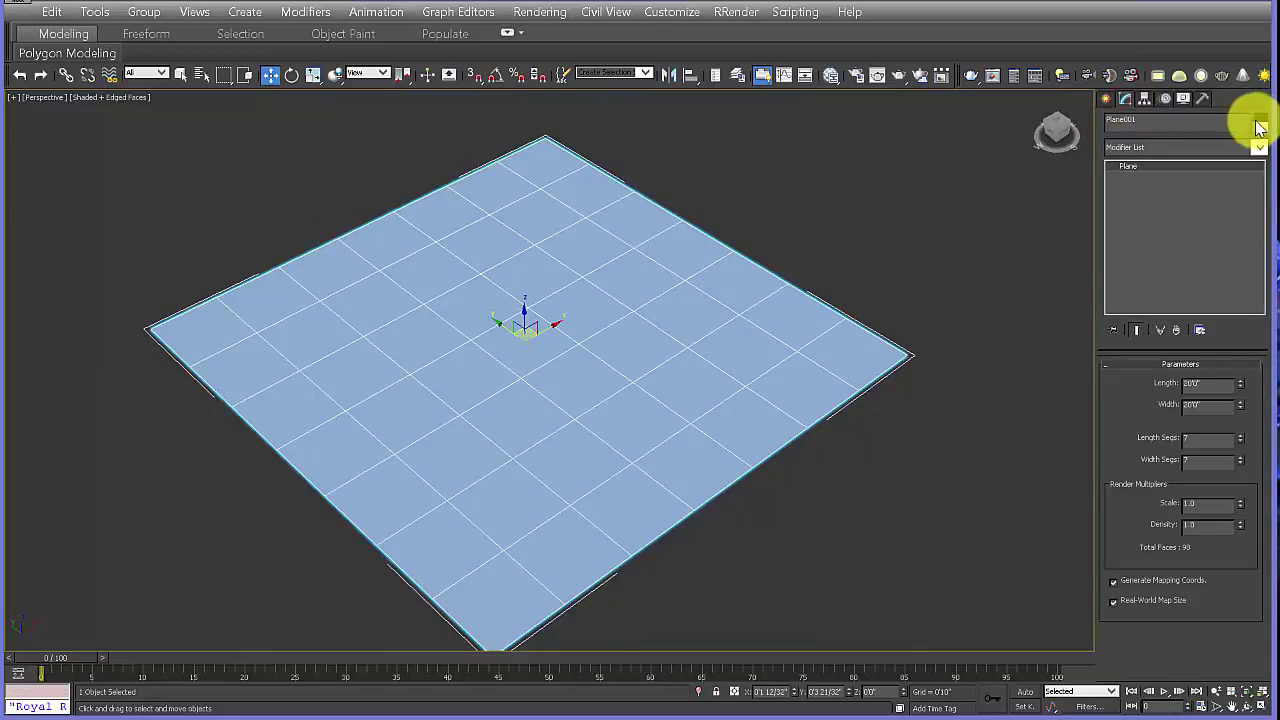
left_click(1259, 122)
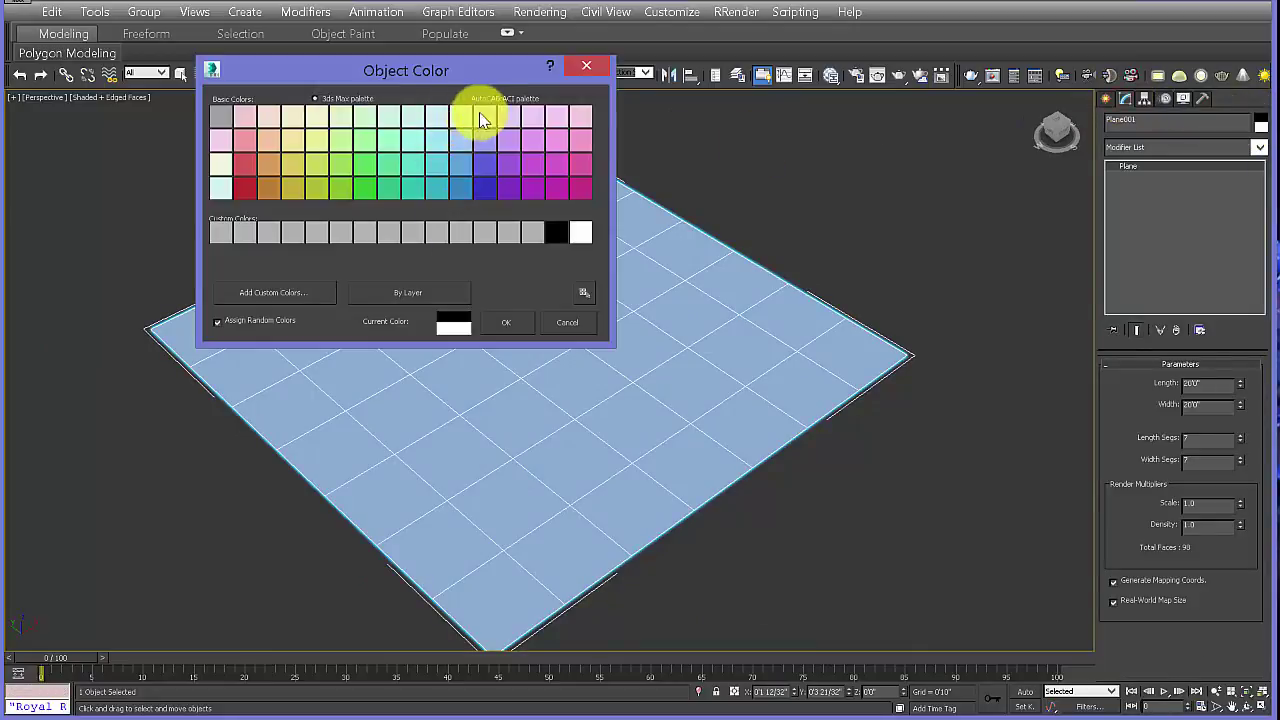
left_click(507, 322)
Step: Add a Noise modifier to the plane
middle_click_drag(606, 354, 571, 355, "alt")
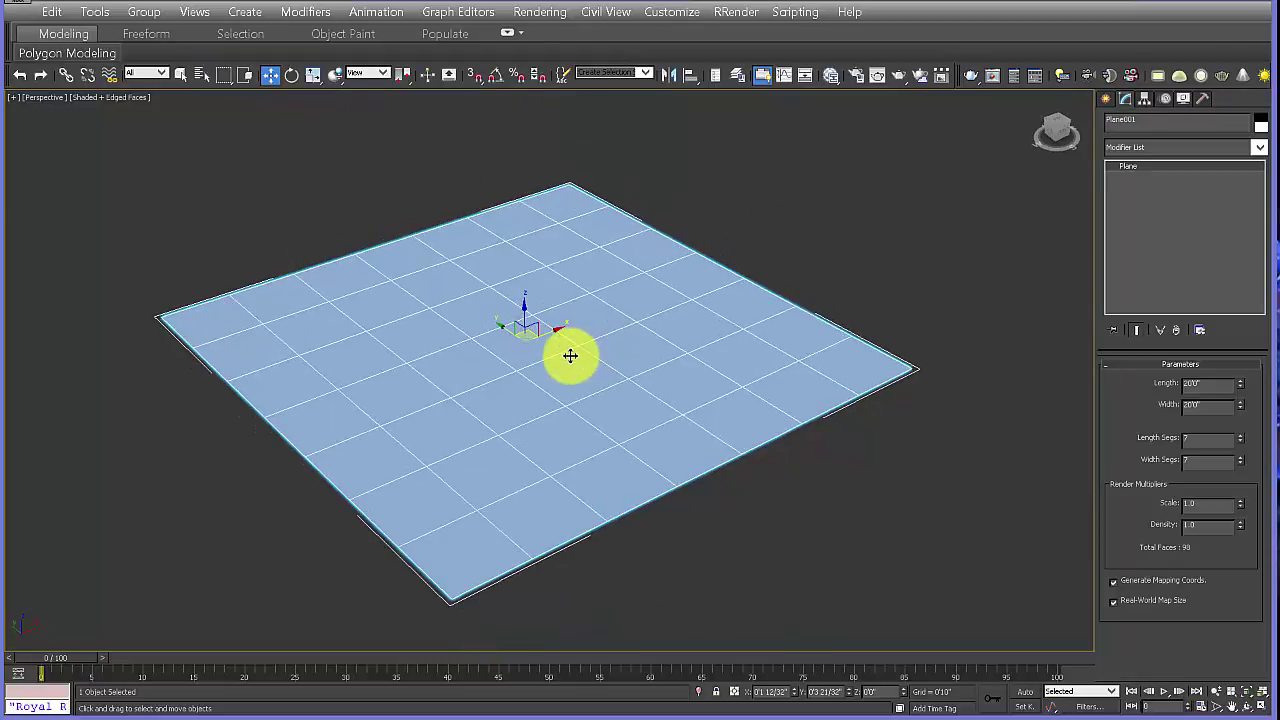
middle_click_drag(574, 400, 548, 380, "alt")
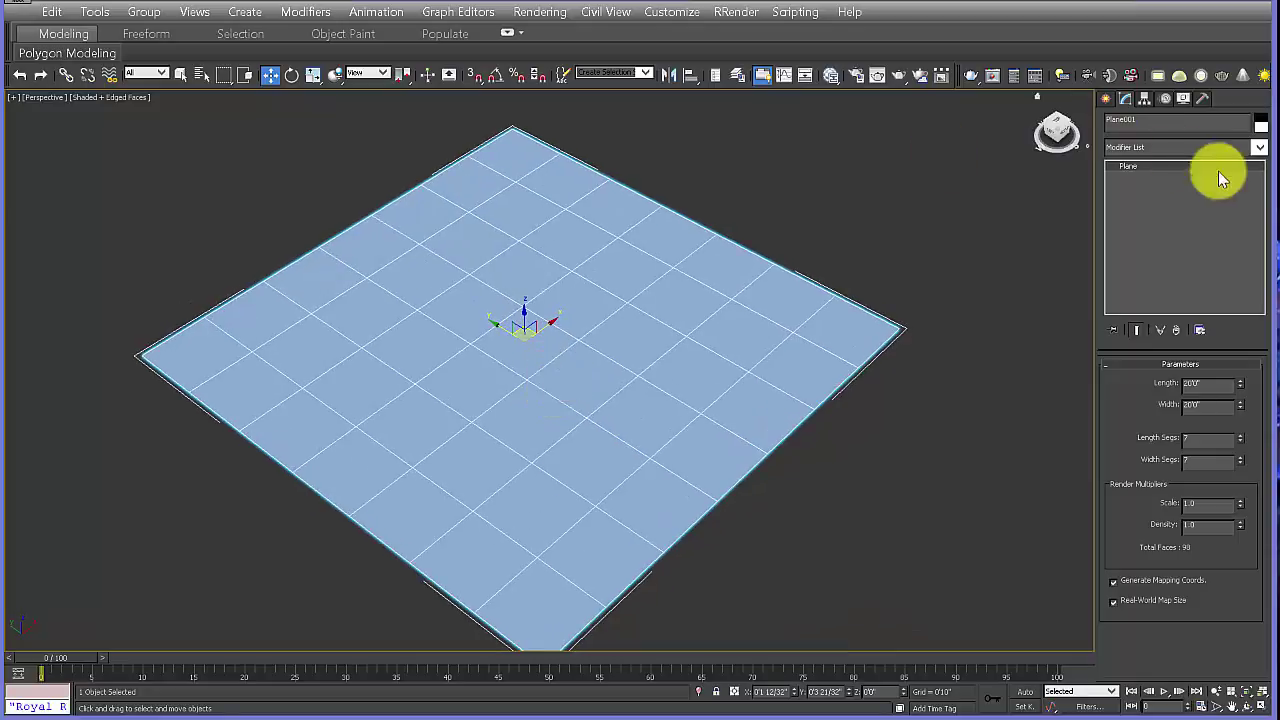
middle_click_drag(491, 423, 977, 186, "alt")
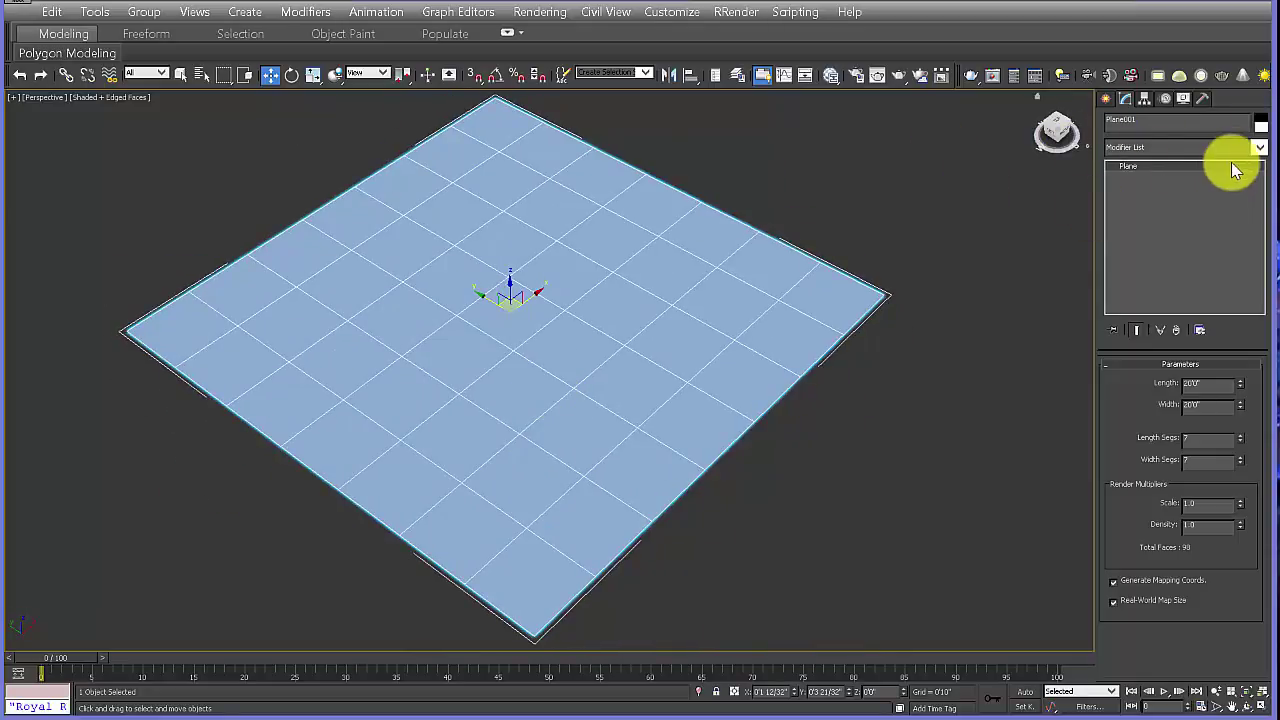
left_click(1259, 147)
scroll(1249, 200, "down", 2)
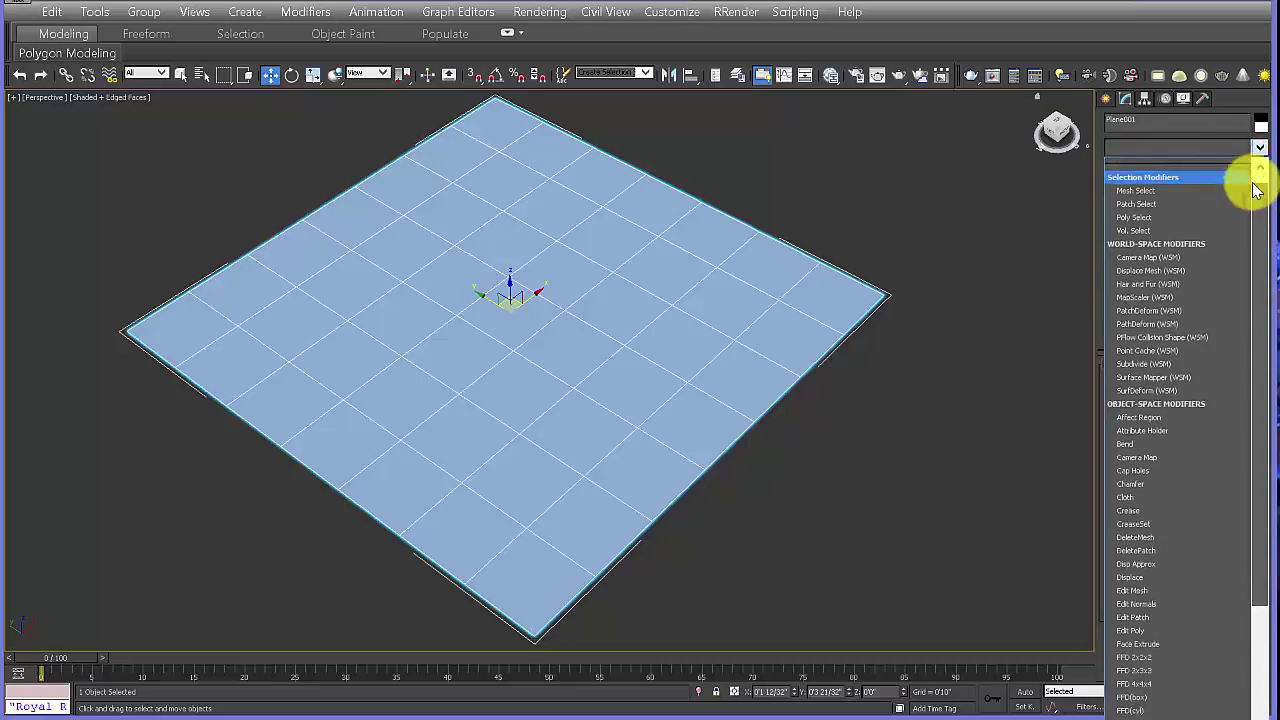
scroll(1258, 200, "up", 1)
left_click_drag(1259, 205, 1188, 135)
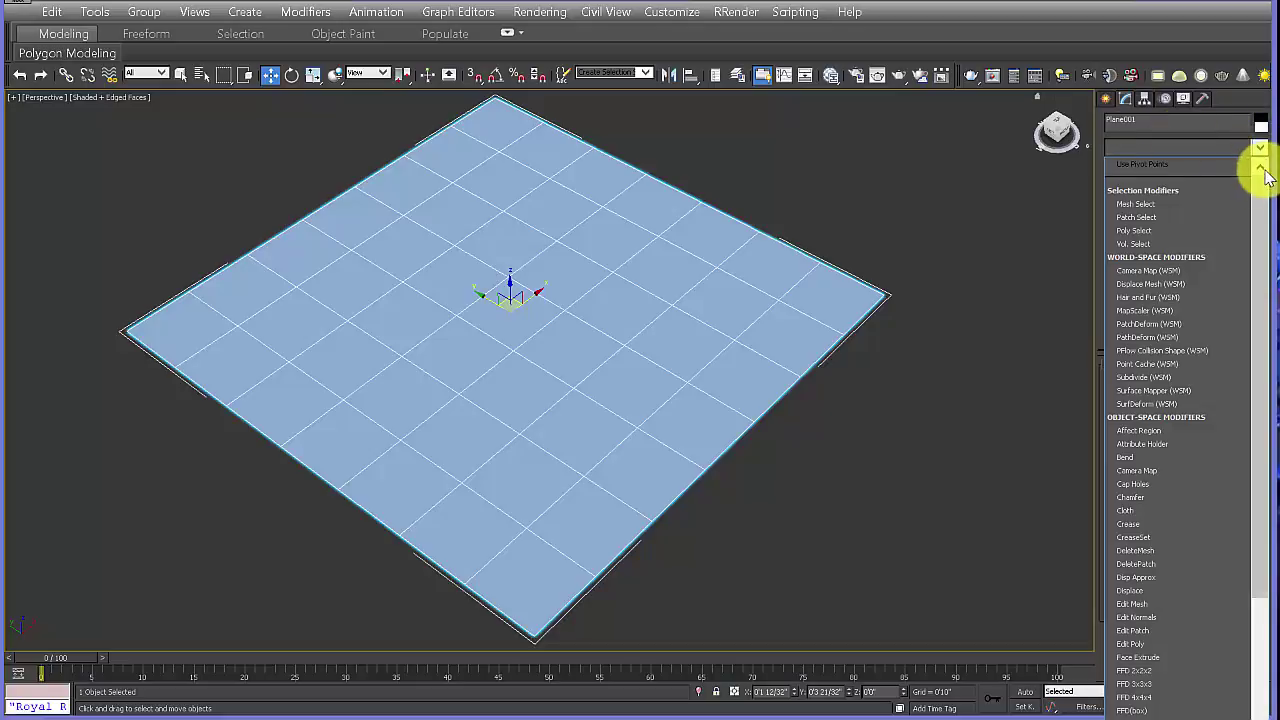
key("n")
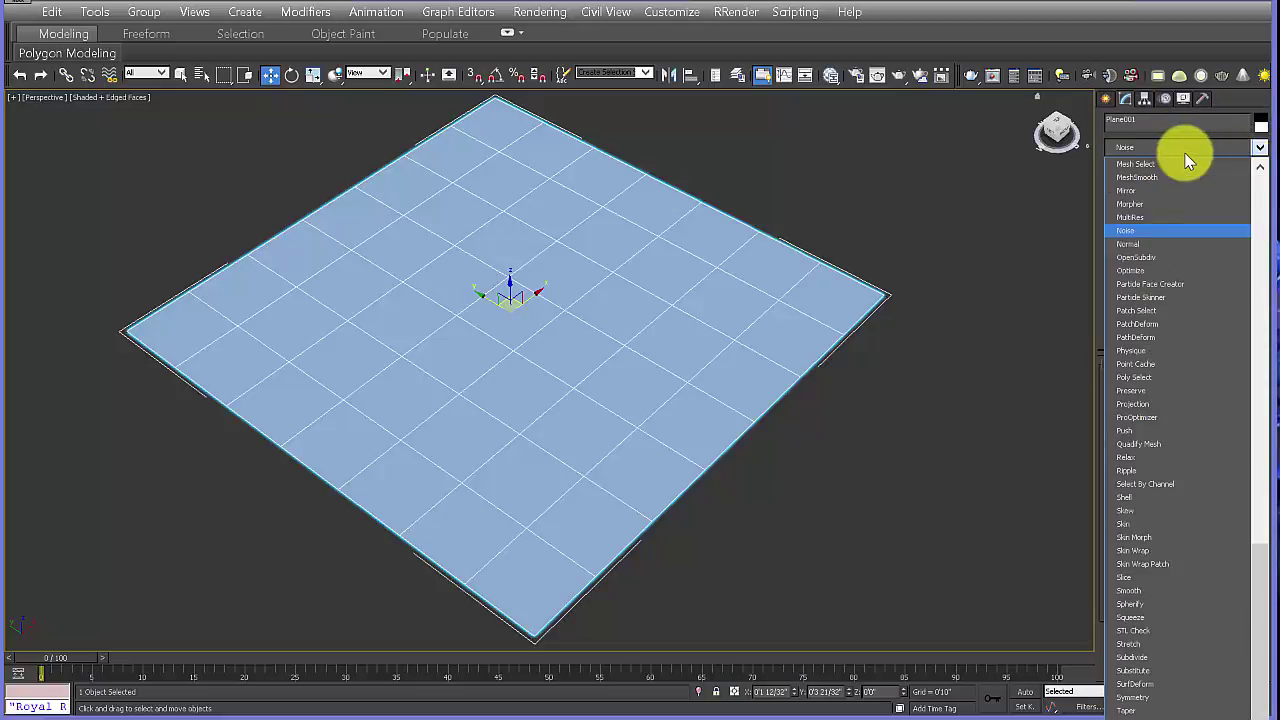
left_click(1134, 232)
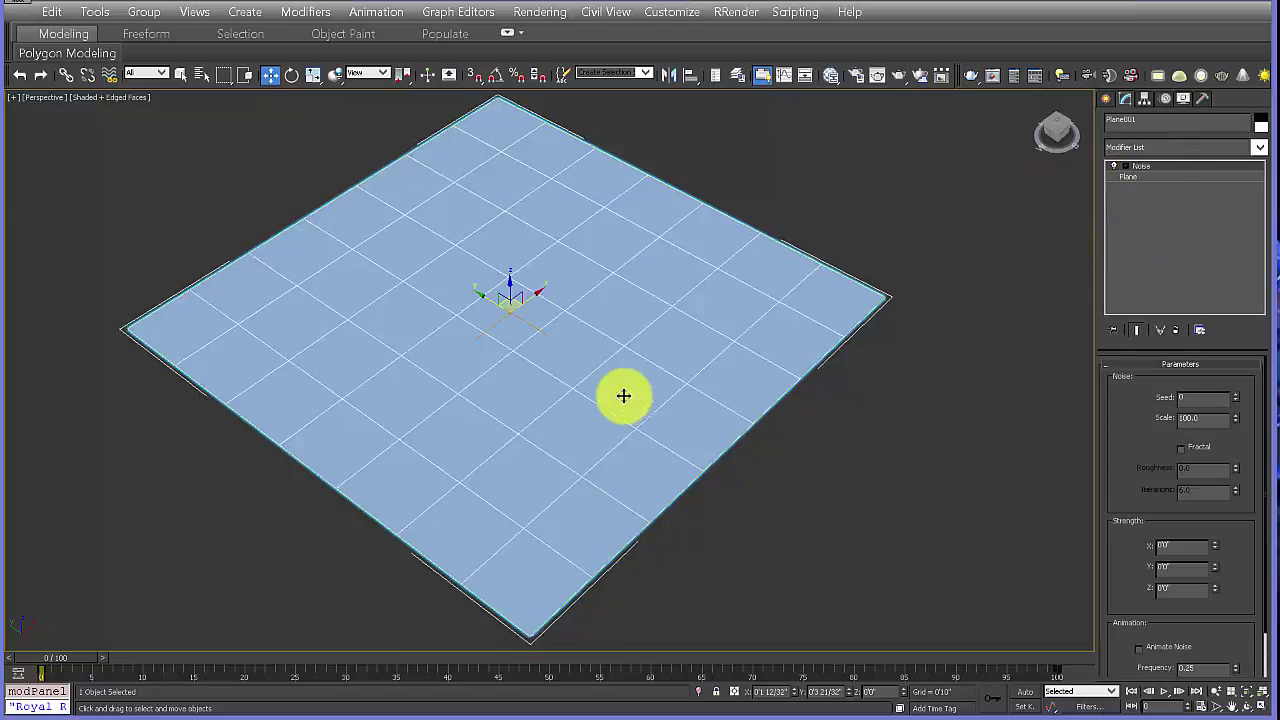
Step: Raise the Noise modifier's Z strength to about 9'1 21/32" and turn on its Fractal option
middle_click_drag(624, 396, 685, 373, "alt")
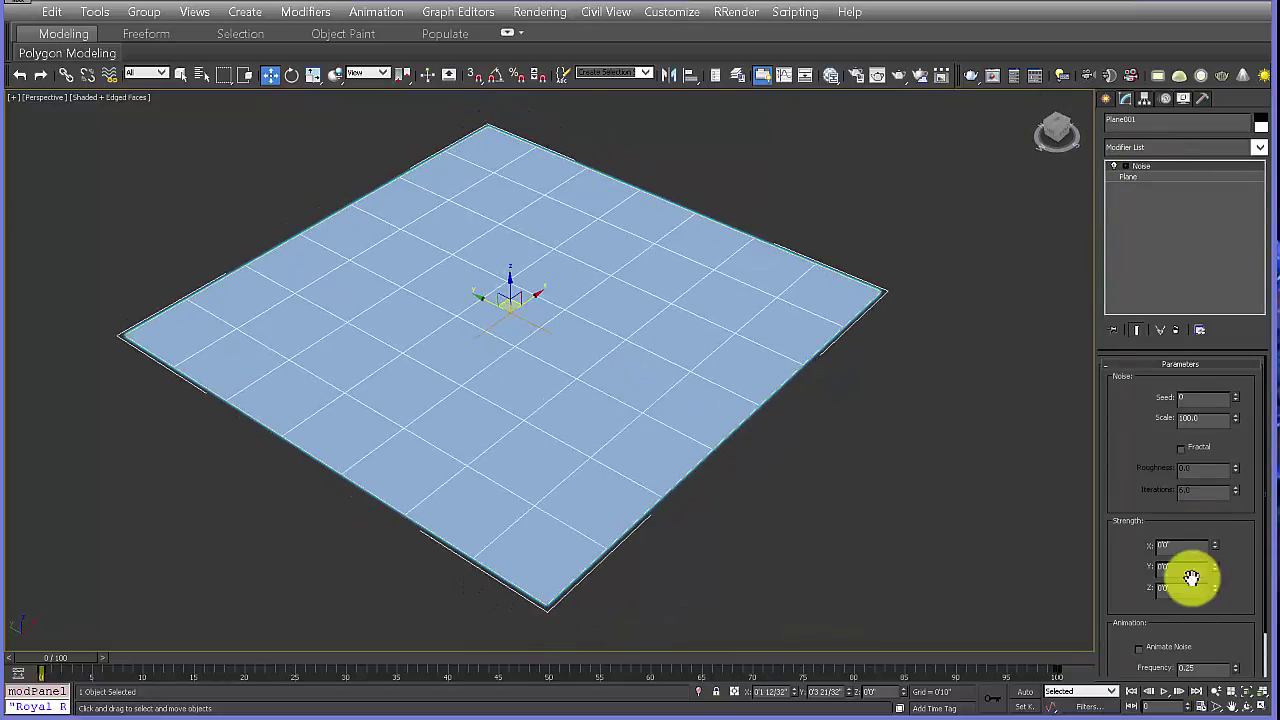
scroll(1143, 435, "down", 2)
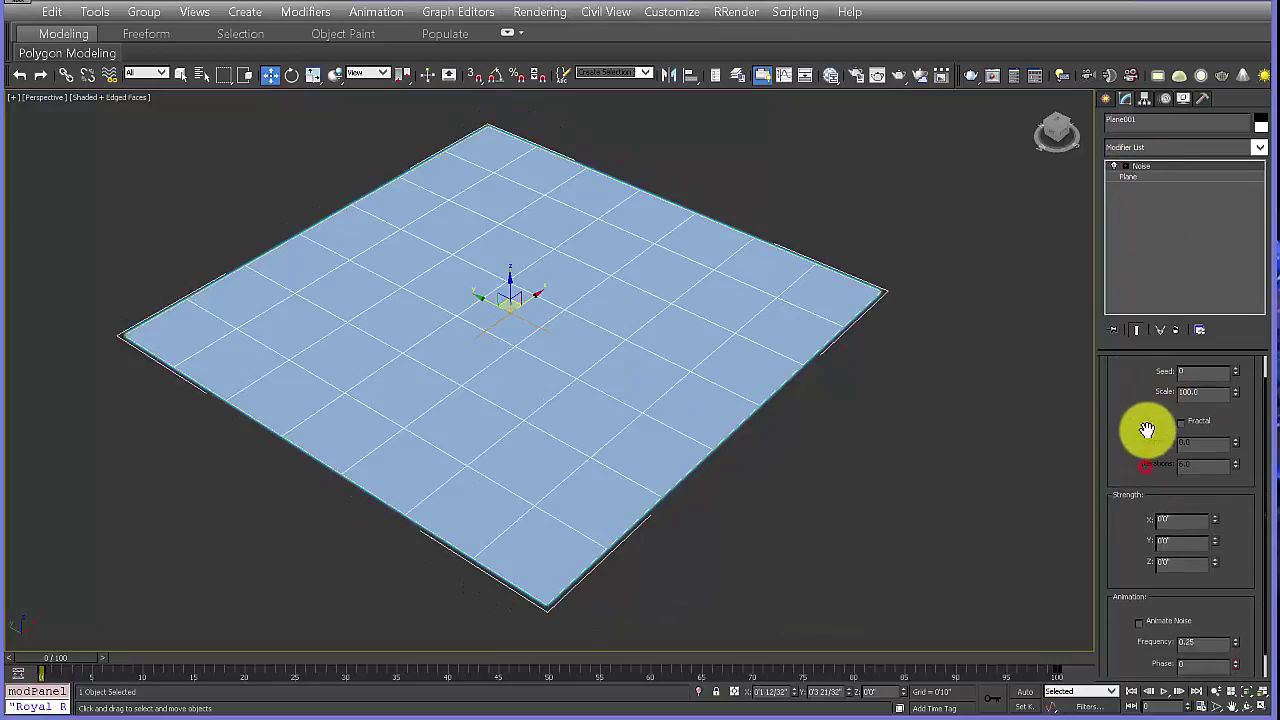
mouse_move(1214, 546)
left_mouse_down()
mouse_move(1140, 254)
mouse_move(1029, 329)
mouse_move(930, 294)
left_mouse_up()
mouse_move(930, 294)
middle_mouse_down("alt")
mouse_move(831, 403)
mouse_move(609, 377)
mouse_move(409, 374)
mouse_move(620, 362)
mouse_move(654, 283)
mouse_move(551, 411)
mouse_move(539, 382)
middle_mouse_up("alt")
left_click(1181, 406)
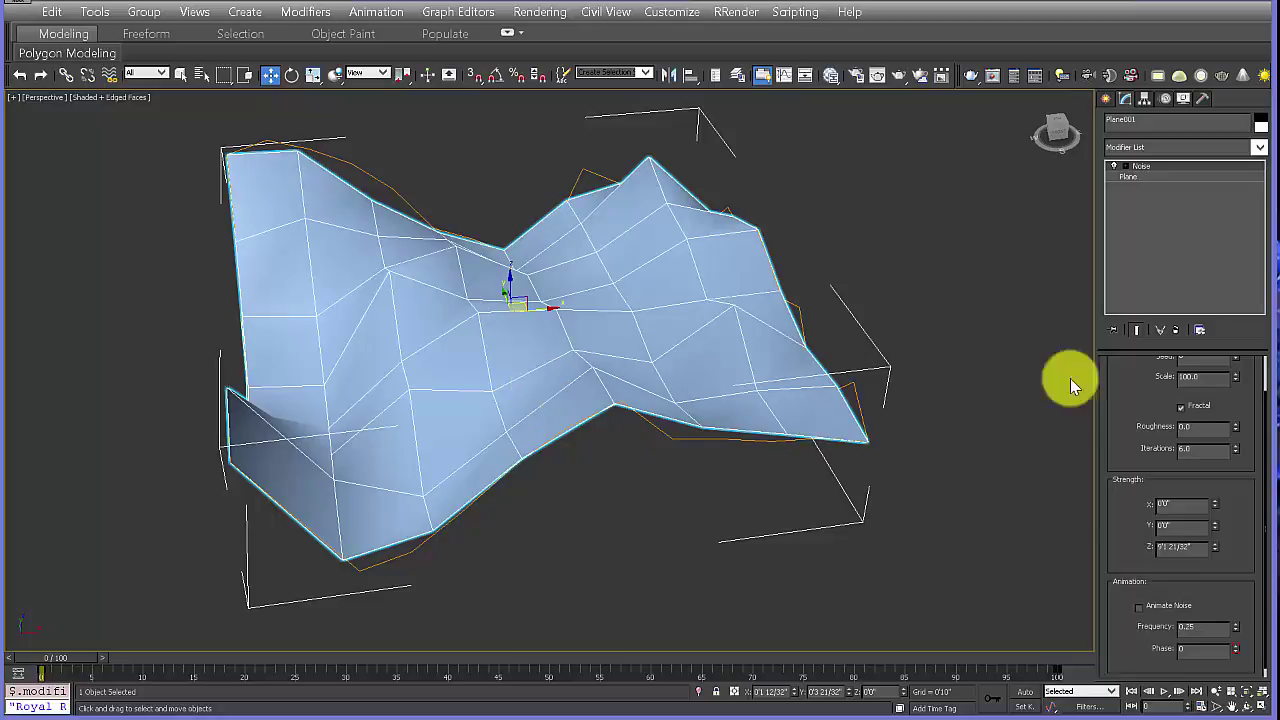
middle_click_drag(917, 475, 935, 464, "alt")
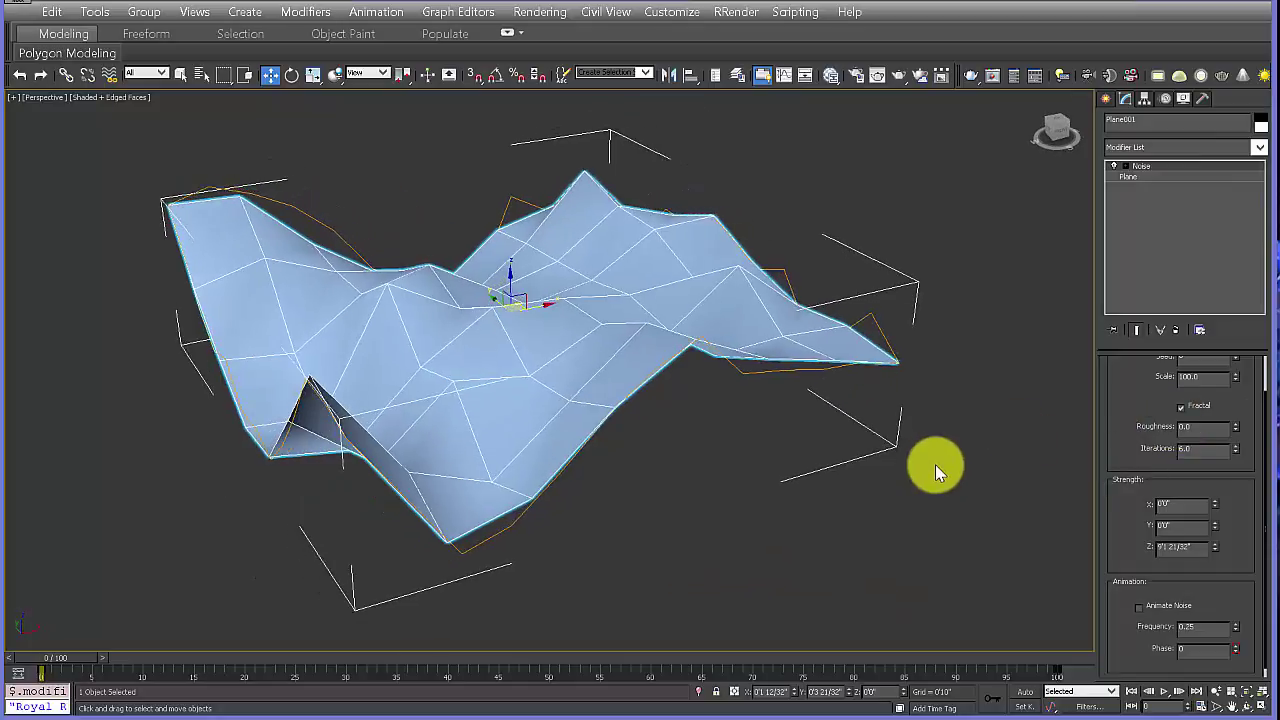
left_click(1258, 147)
key("w")
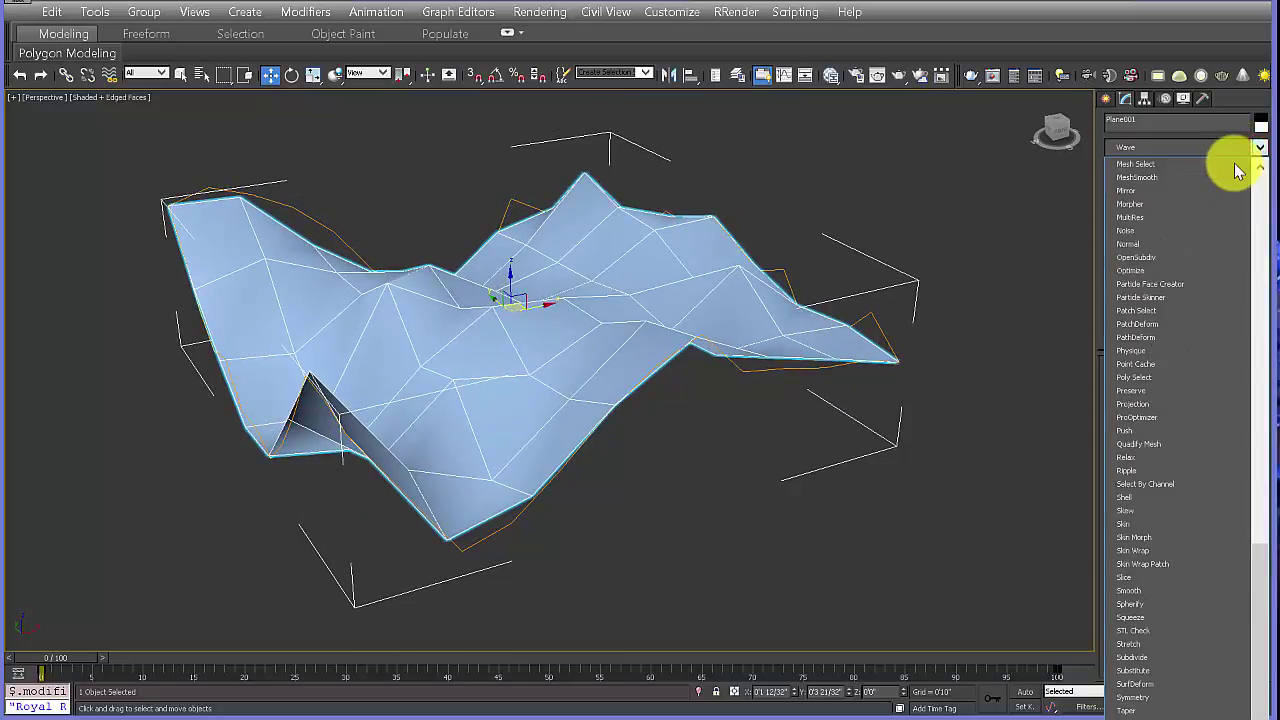
left_click(1140, 163)
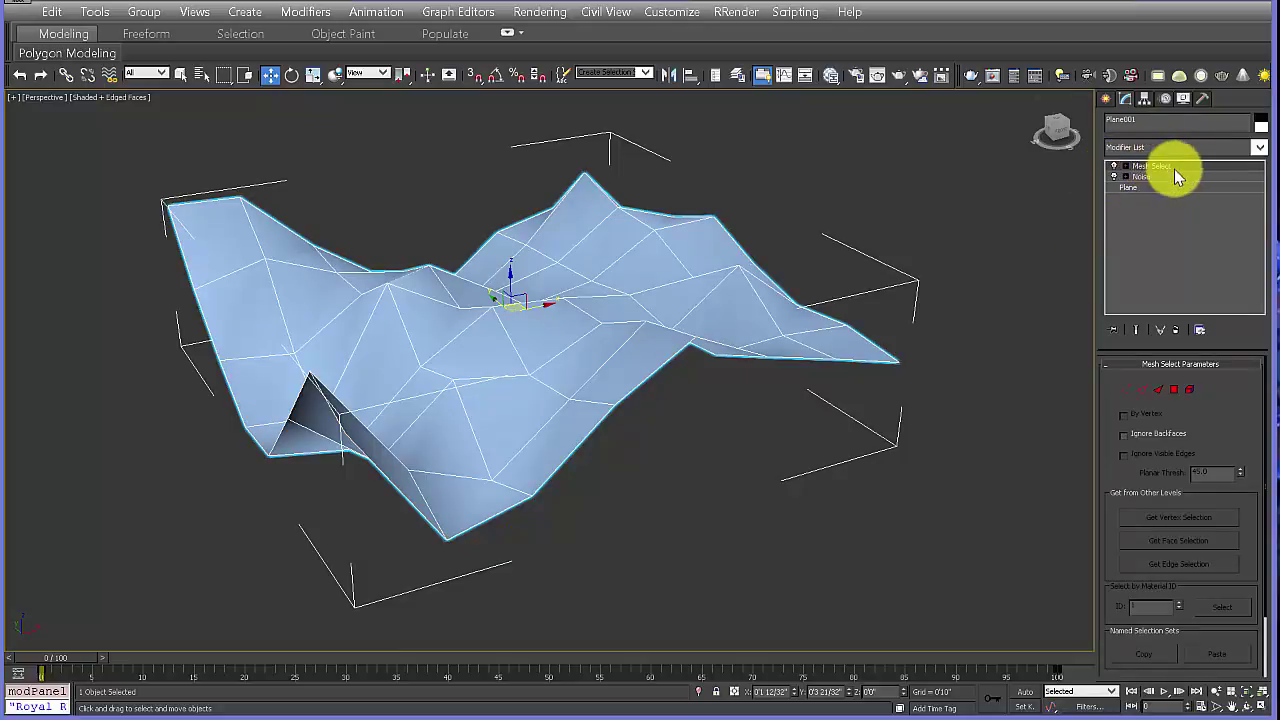
right_click(1170, 170)
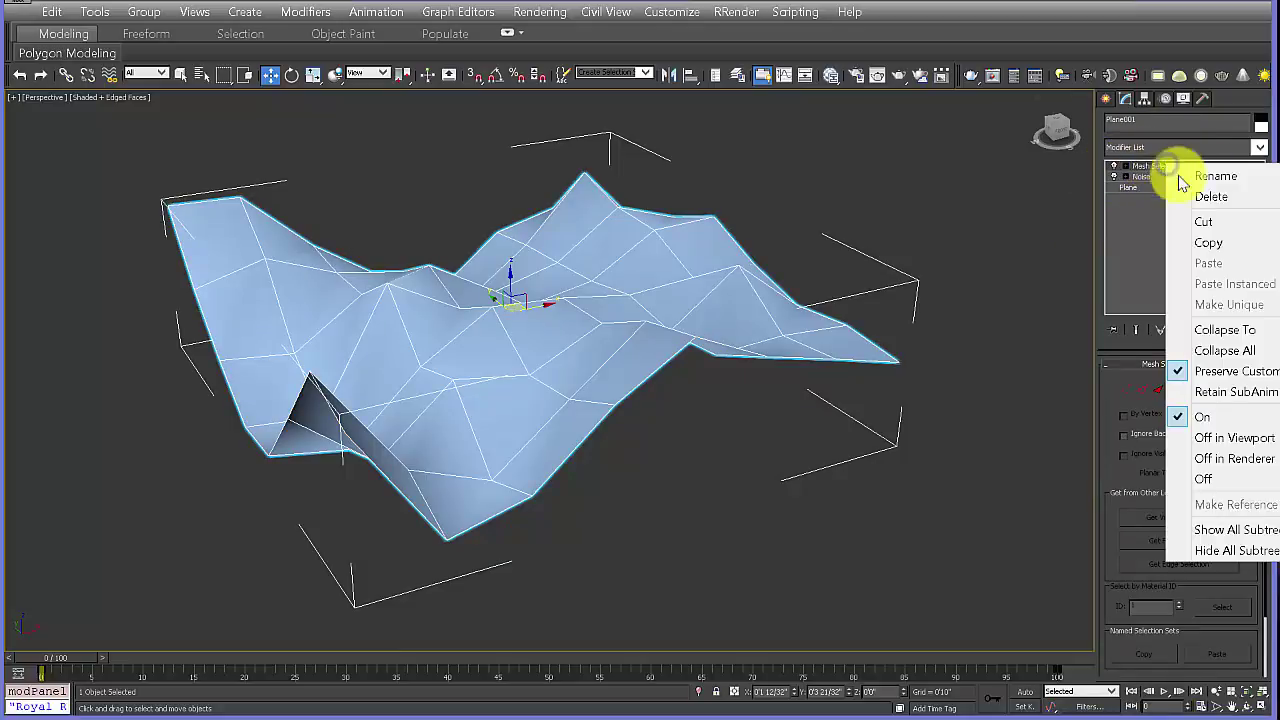
left_click(1205, 198)
Step: Add a Wave modifier to the plane above the Noise modifier
left_click(1259, 147)
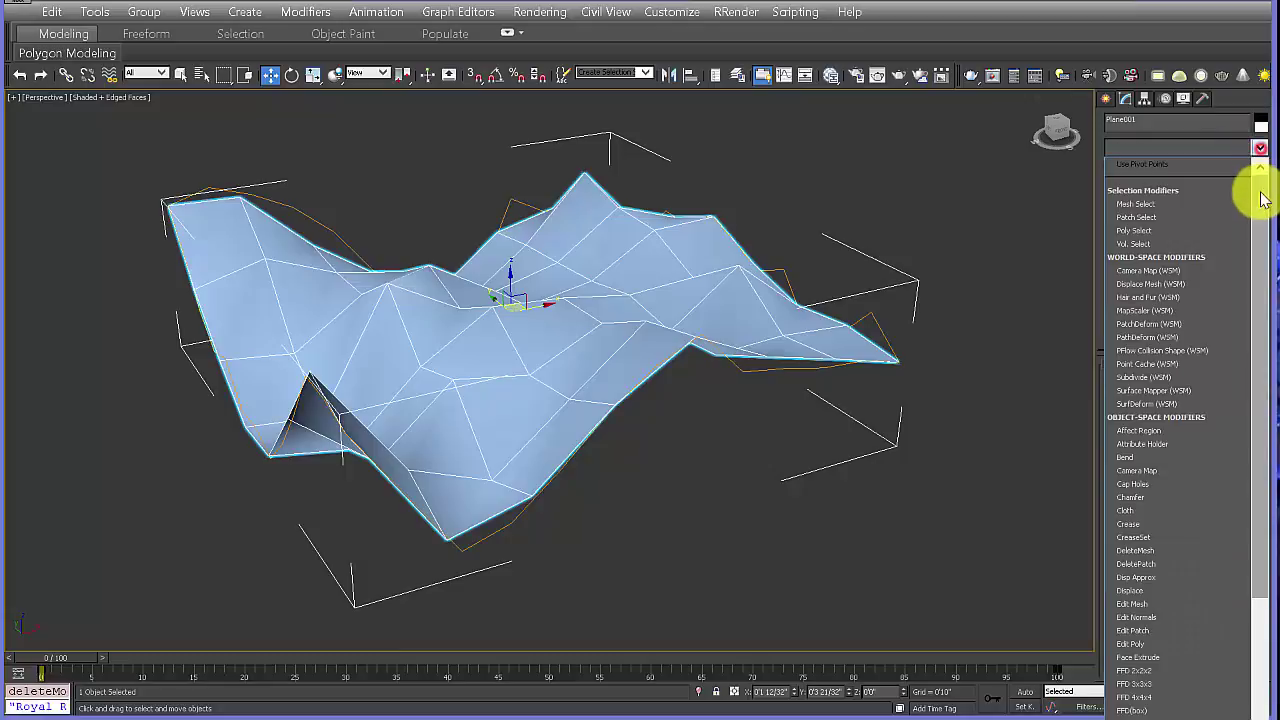
scroll(1249, 286, "down", 5)
scroll(1150, 144, "down", 10)
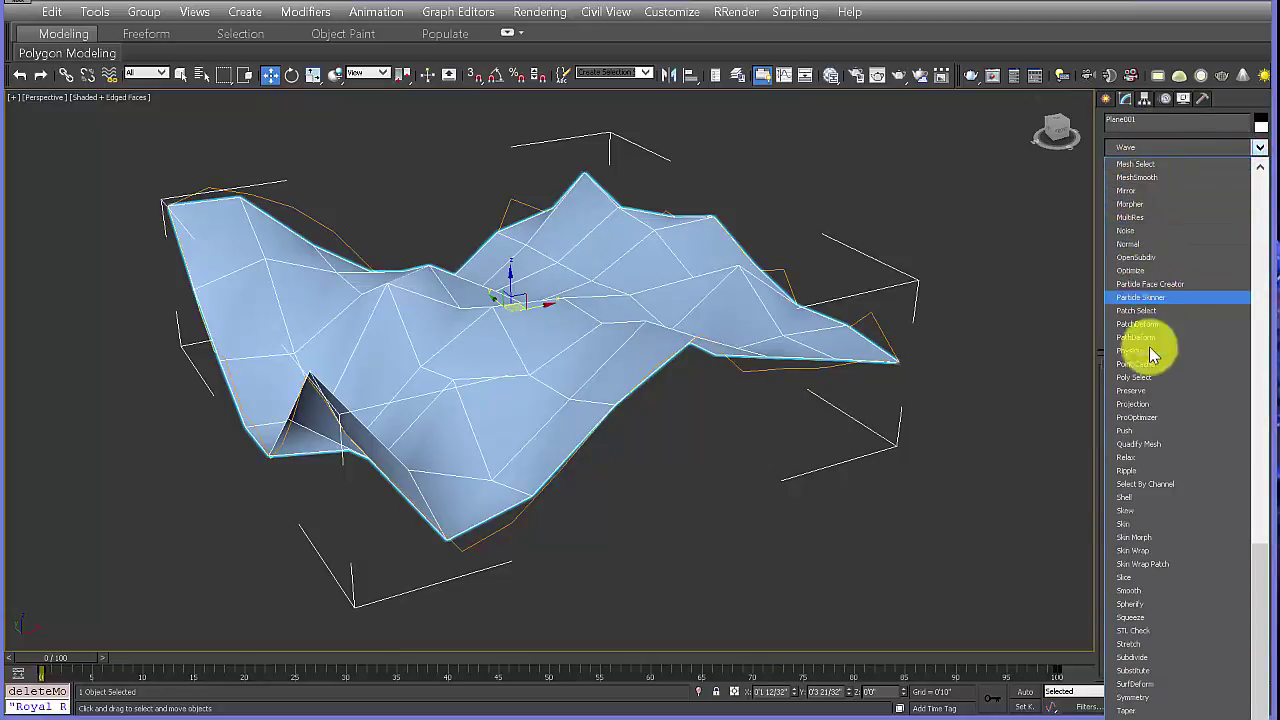
key("Return")
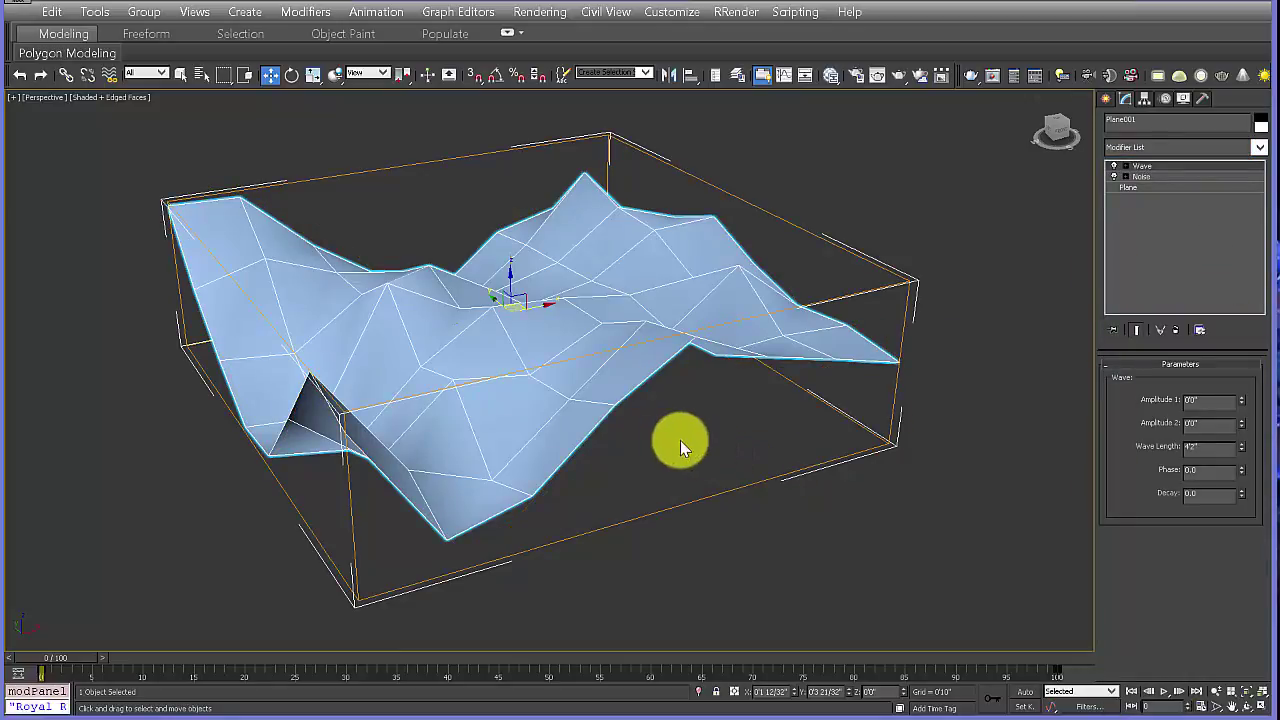
Step: Set the Wave modifier's Amplitude 1 to about 1'5 8/32", Amplitude 2 to about 2'4 13/32" and Wave Length to about 4'7"
middle_click_drag(680, 441, 670, 449, "alt")
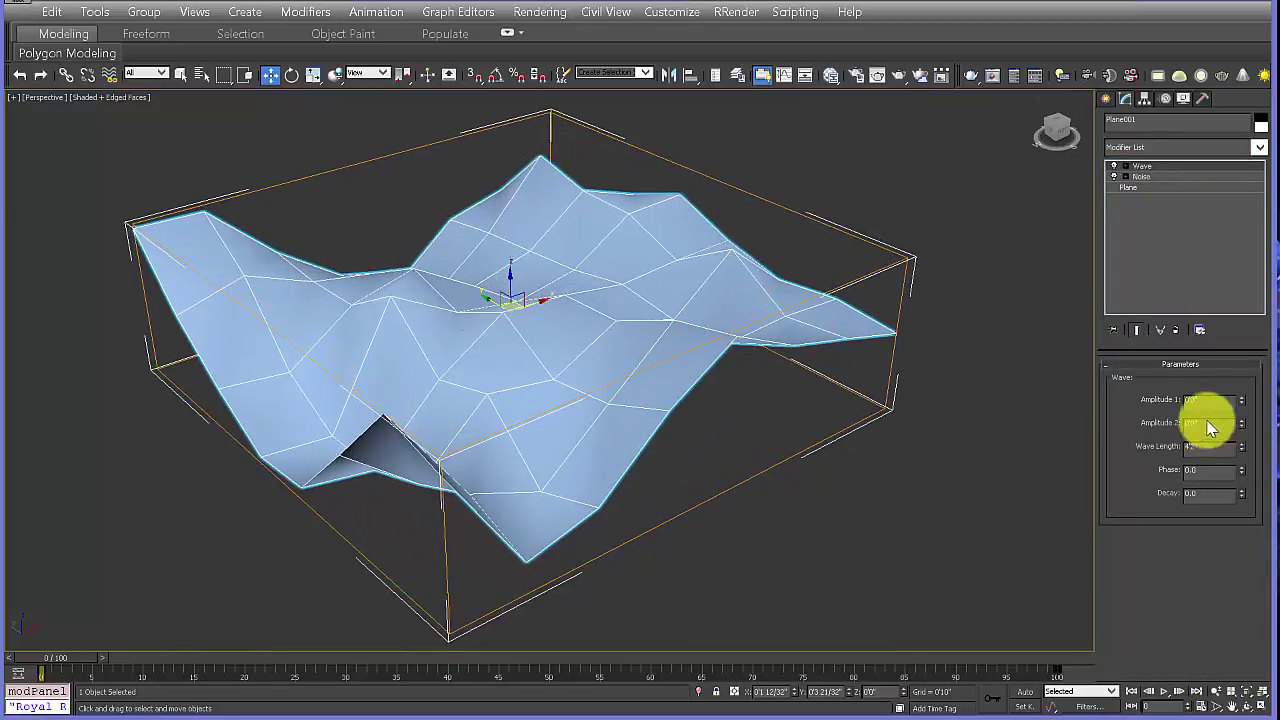
left_click_drag(1242, 424, 1063, 686)
left_click_drag(1241, 399, 1142, 402)
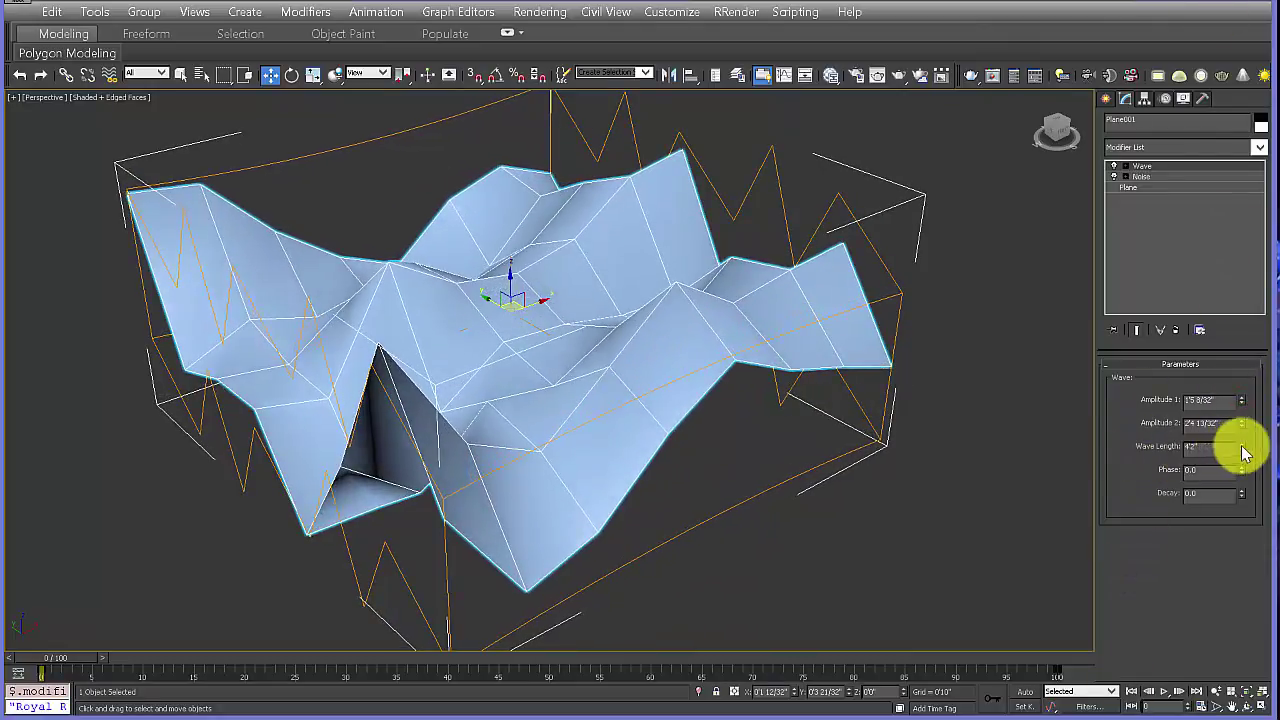
left_click_drag(1243, 450, 1214, 417)
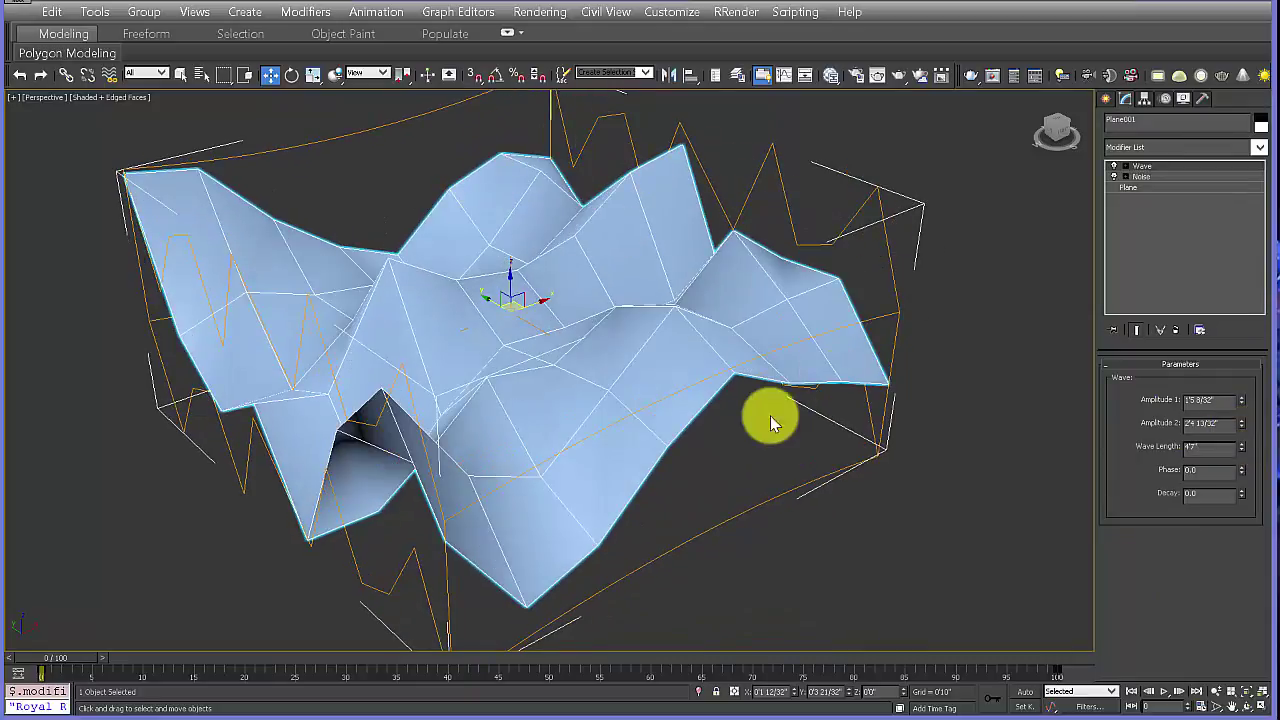
Step: Add a Bend modifier to the plane, set its bend axis to X and its angle to 160
middle_click_drag(770, 415, 693, 418, "alt")
left_click(1258, 147)
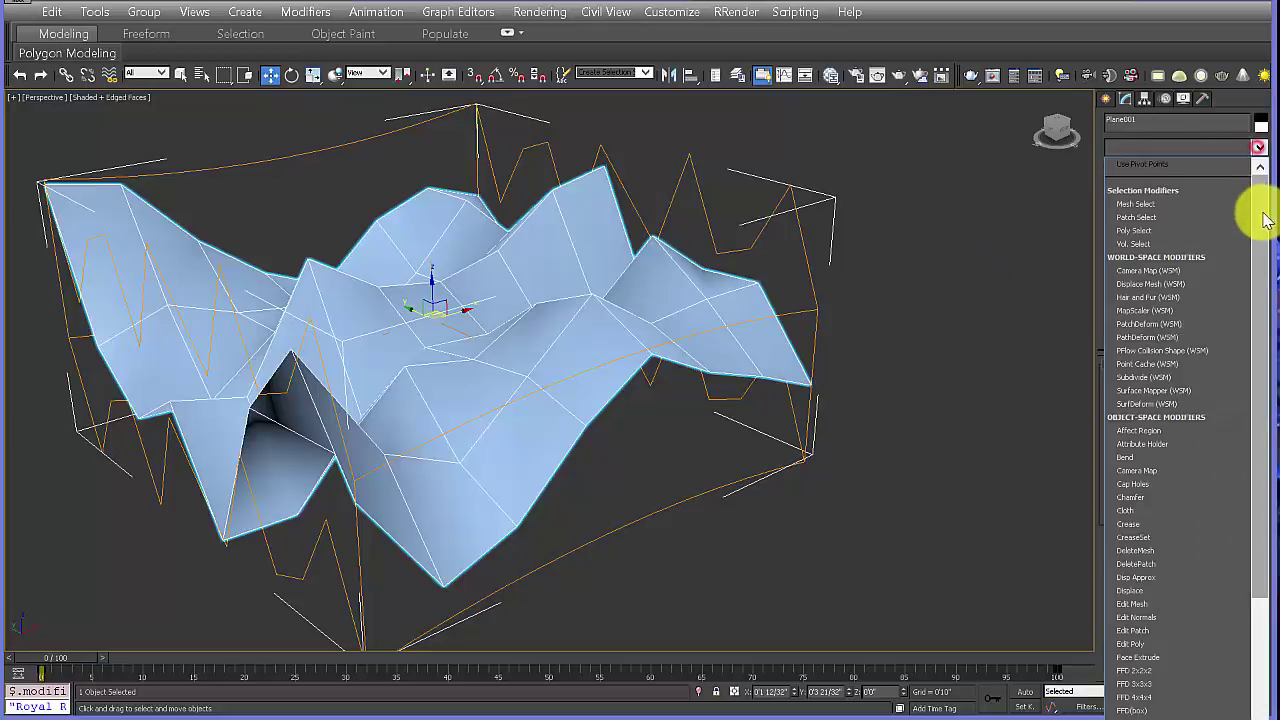
left_click(1137, 457)
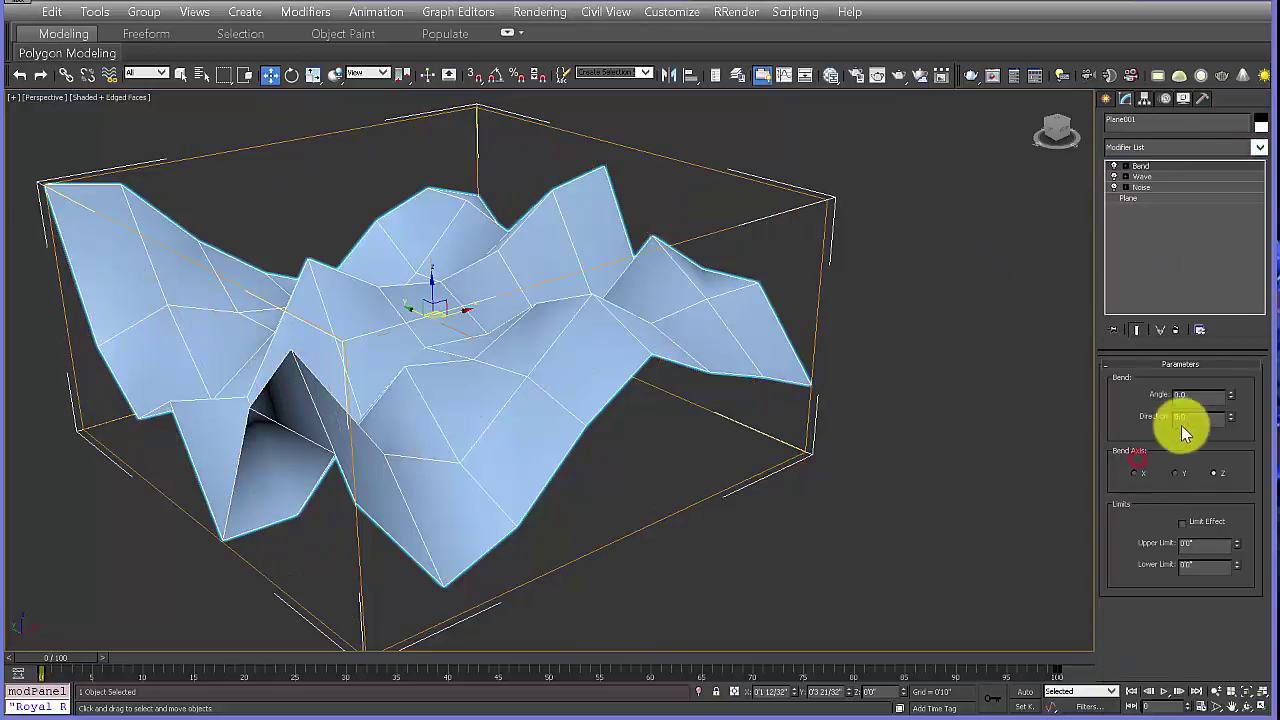
left_click(1134, 473)
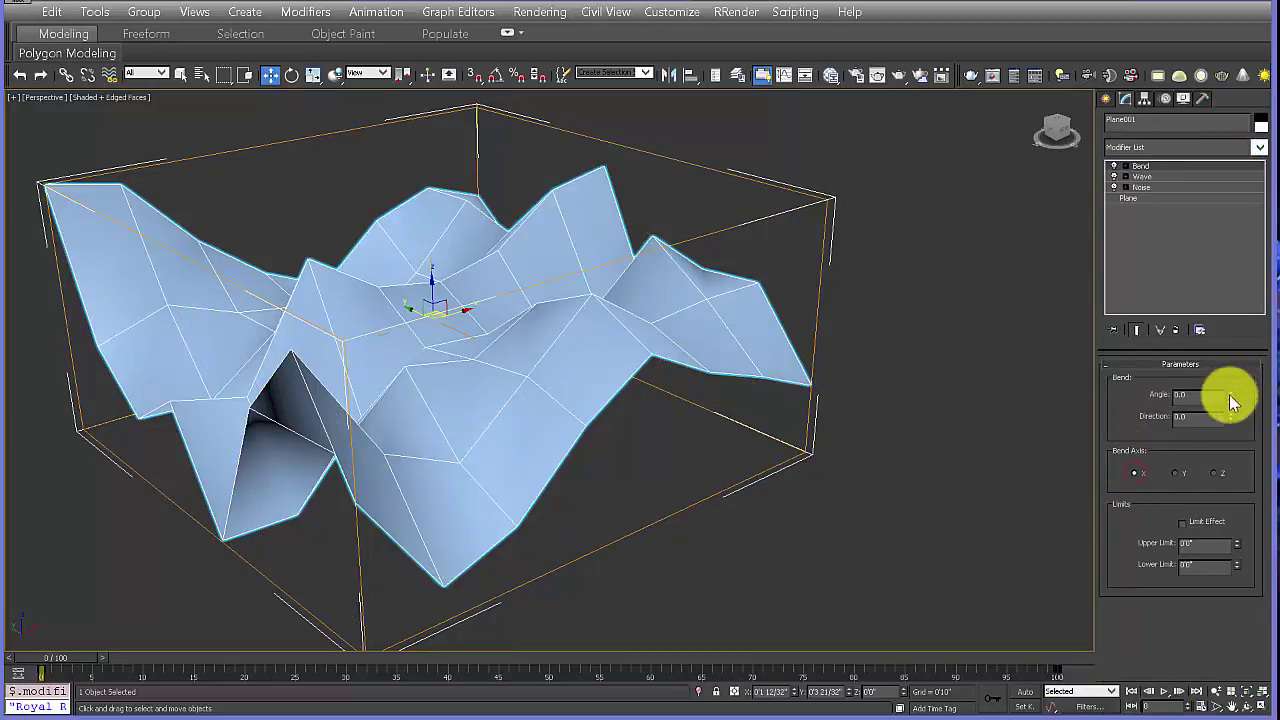
left_click_drag(1229, 397, 1186, 182)
middle_click_drag(650, 360, 740, 321, "alt")
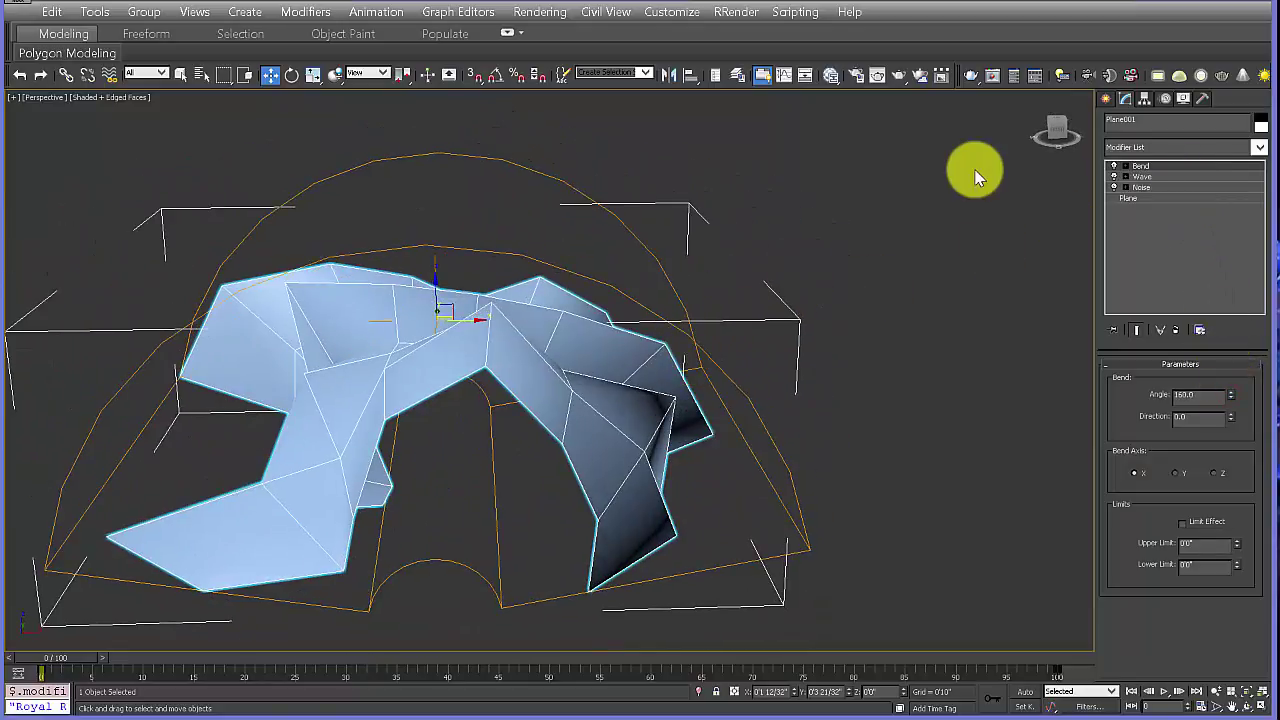
Step: Move the Bend modifier's gizmo along the X axis to about 2'1 27/32"
left_click(1127, 168)
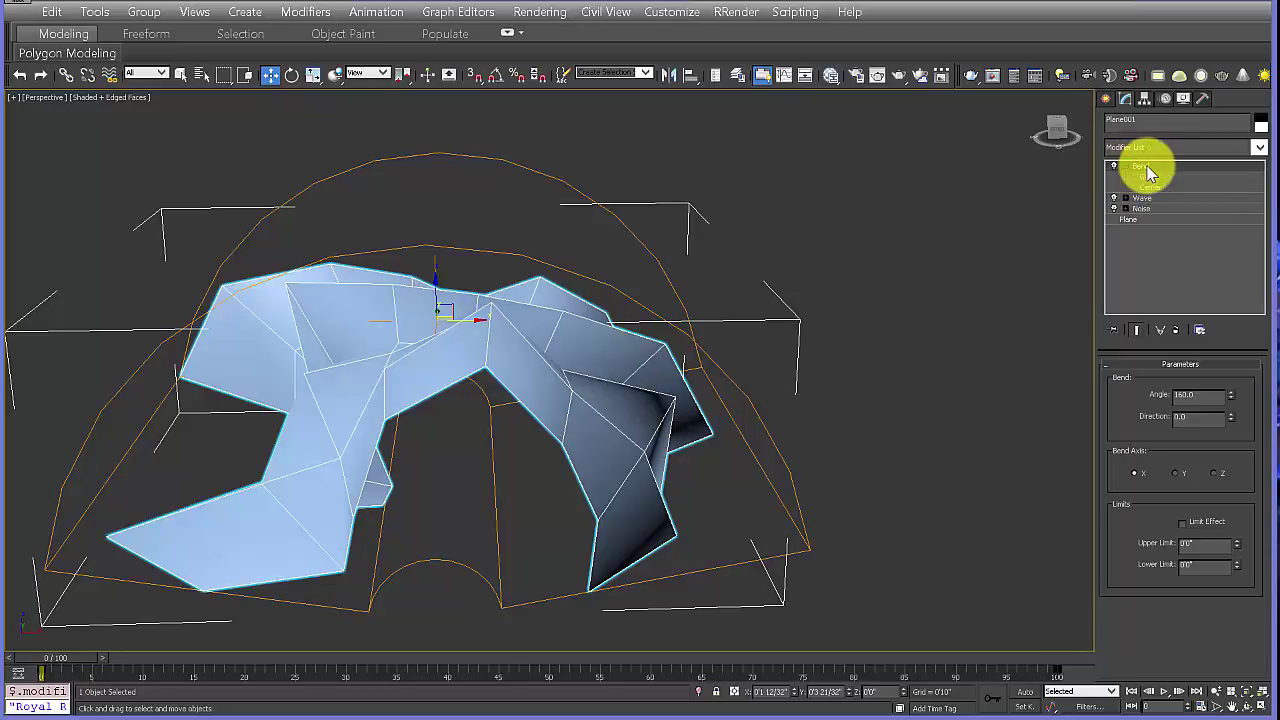
left_click(1141, 177)
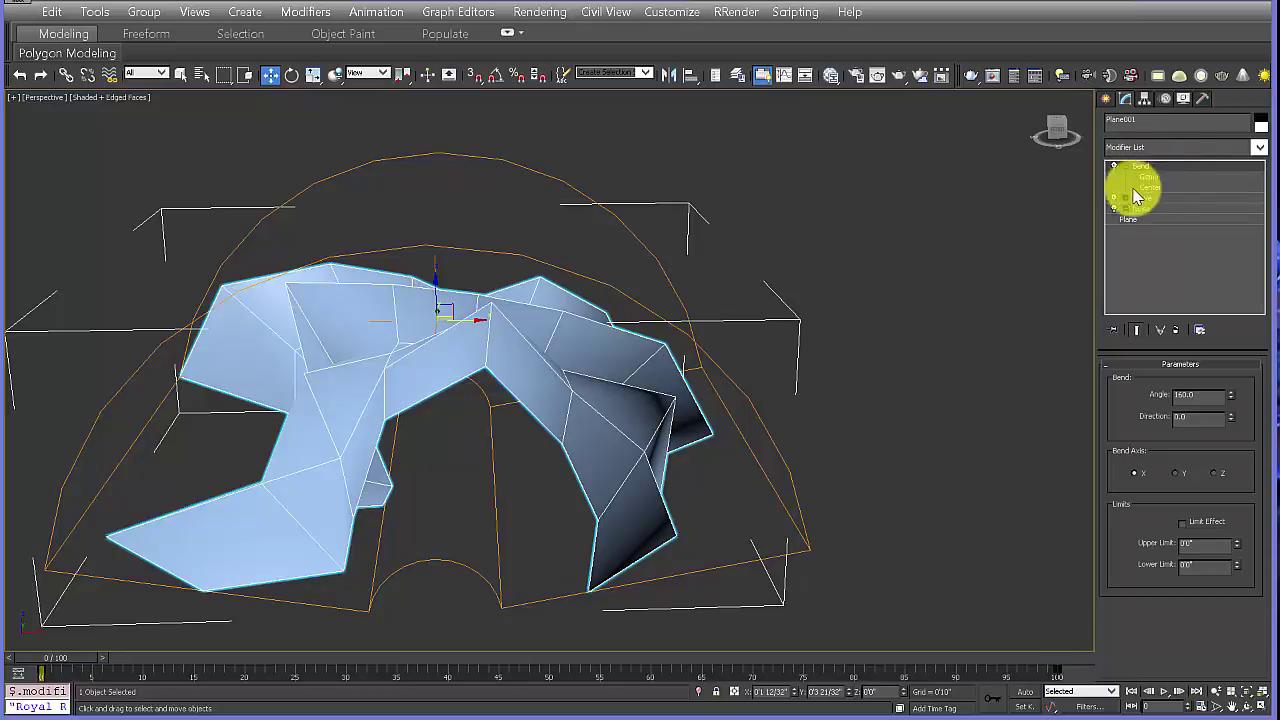
left_click(1151, 177)
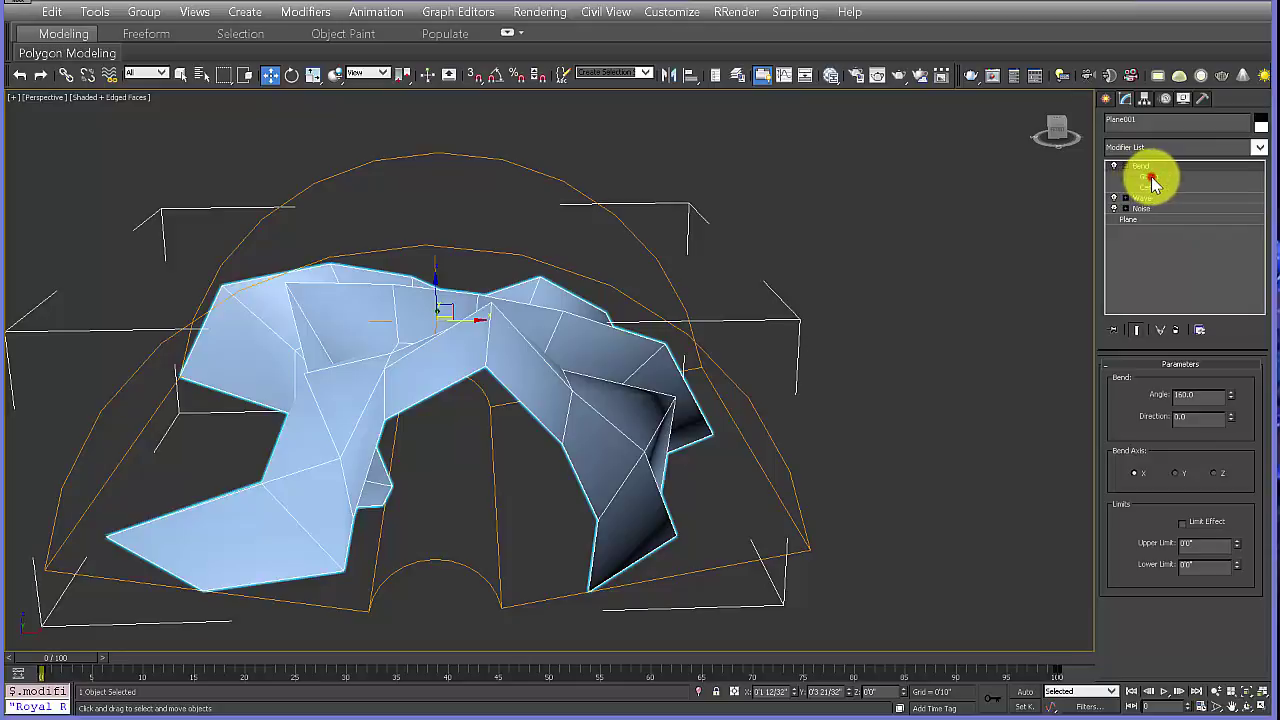
middle_click_drag(306, 486, 343, 482, "alt")
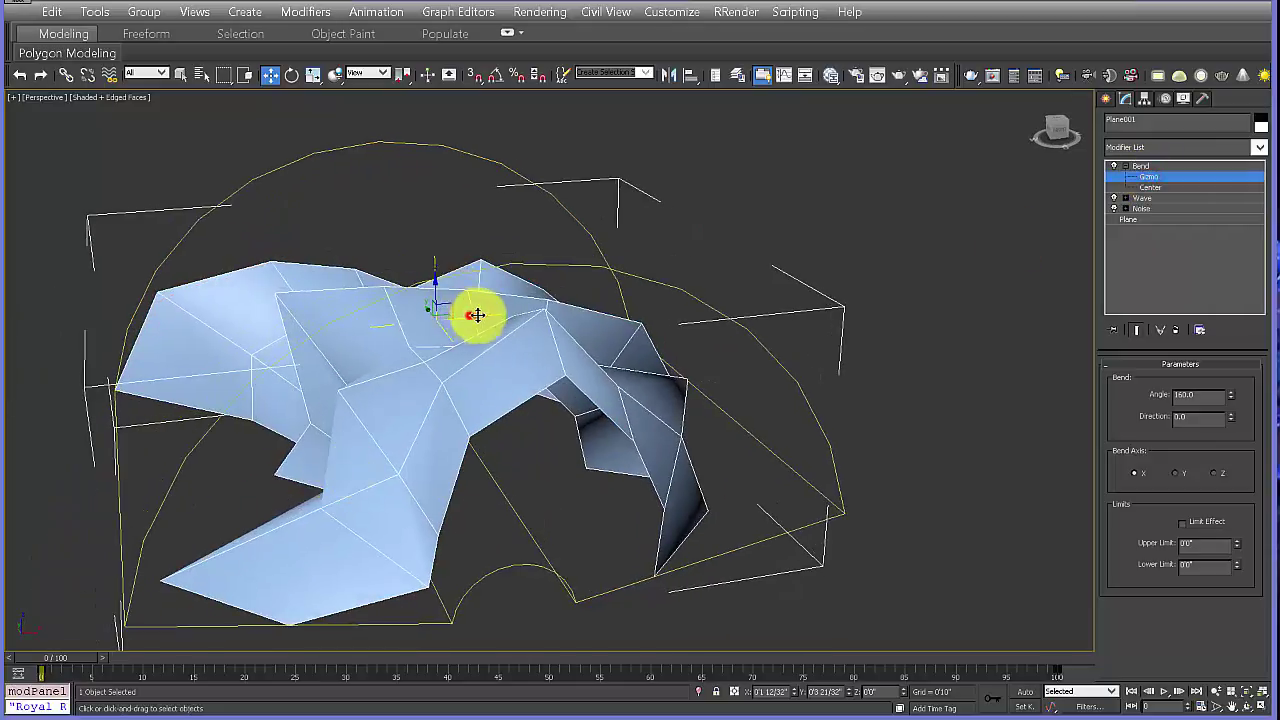
left_click_drag(477, 315, 517, 314)
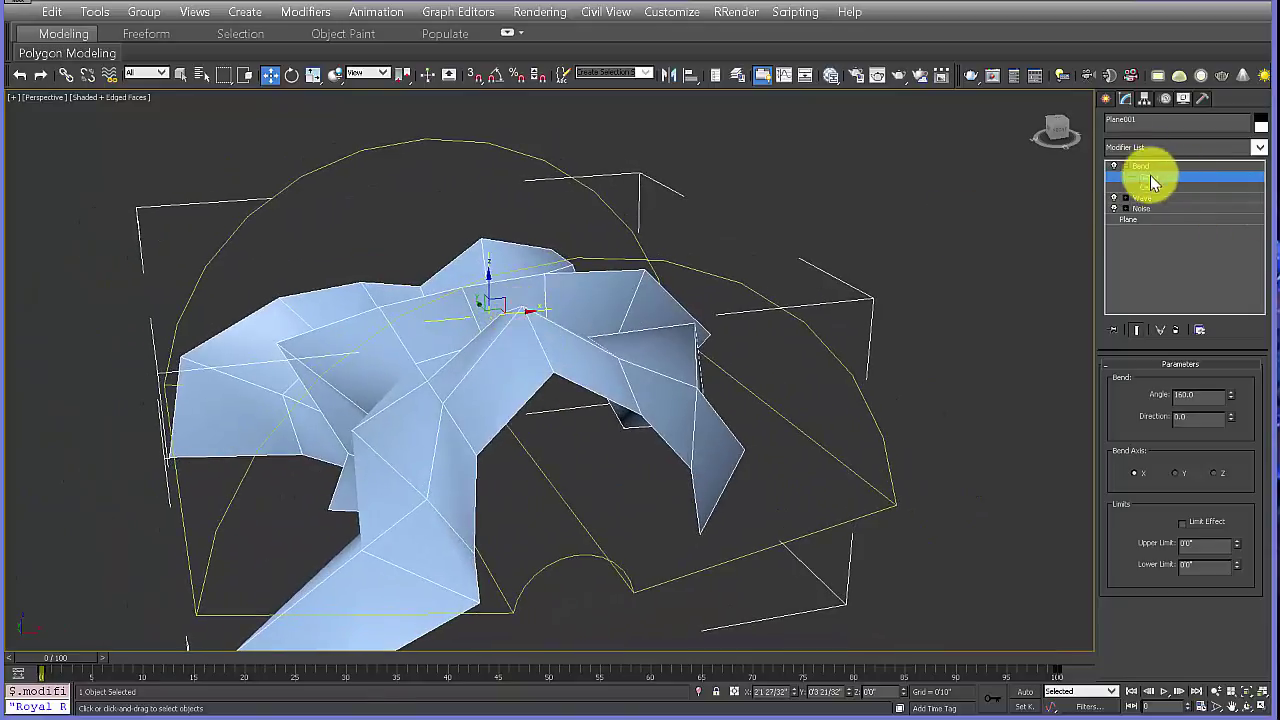
middle_click_drag(538, 516, 528, 414, "alt")
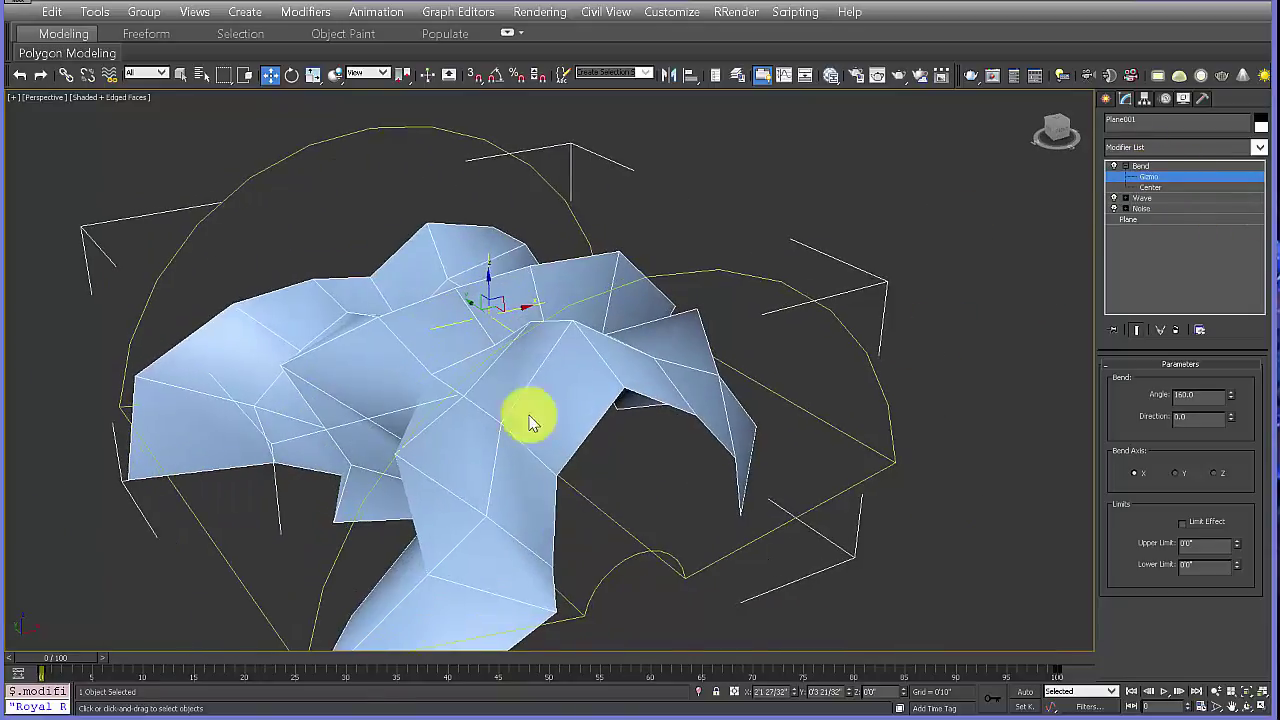
Step: Rotate the Bend modifier's gizmo about its Z axis and return to the modifier's top level
left_click(292, 76)
middle_click_drag(483, 329, 545, 347, "alt")
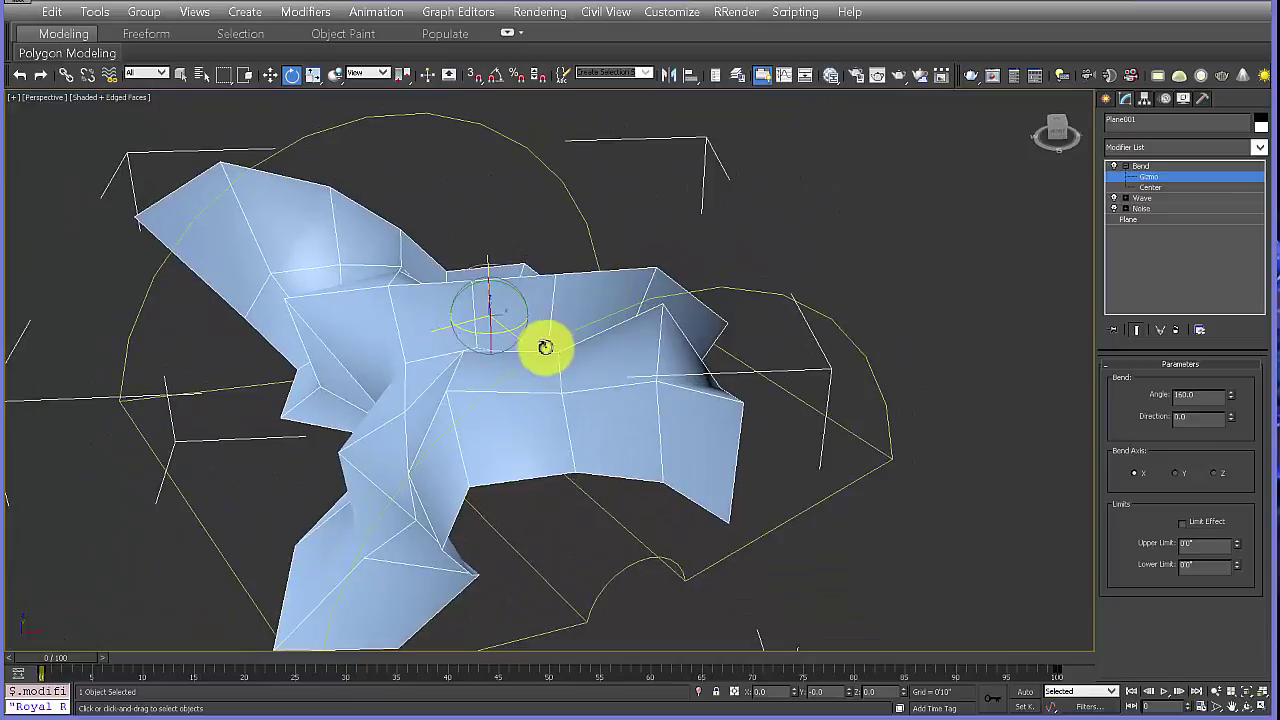
left_click(1132, 166)
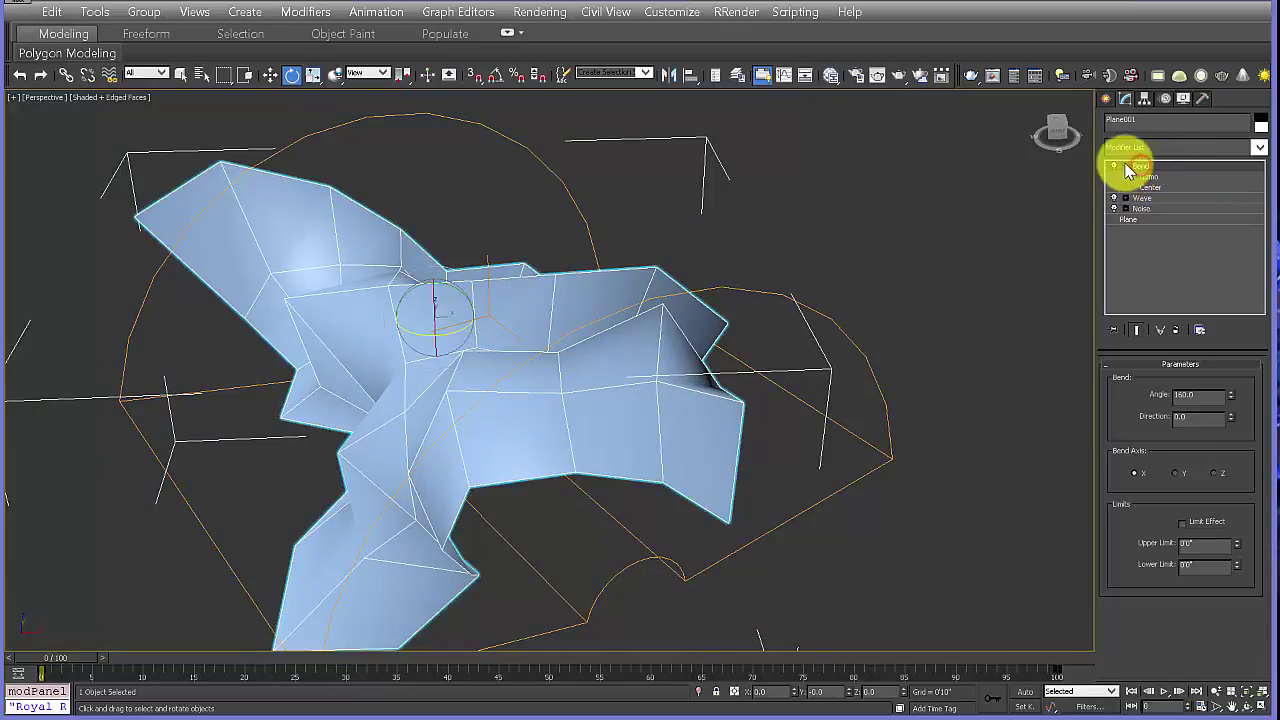
left_click(1127, 166)
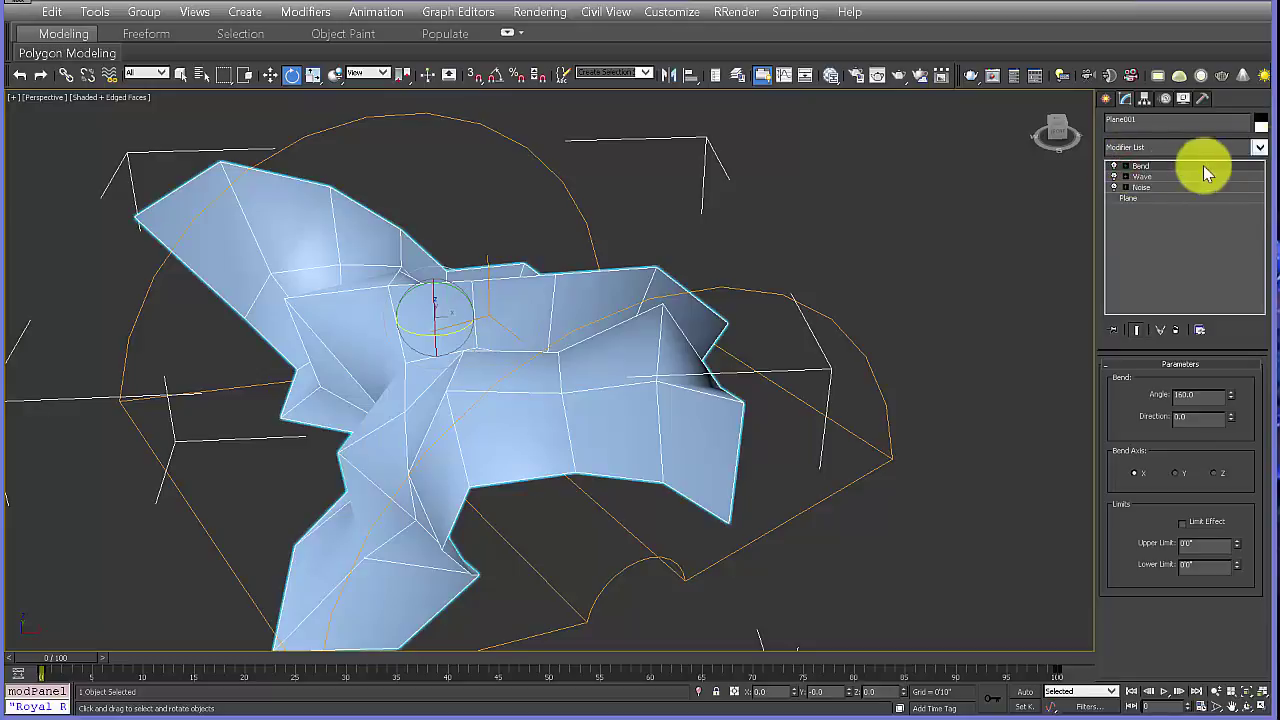
left_click(1127, 166)
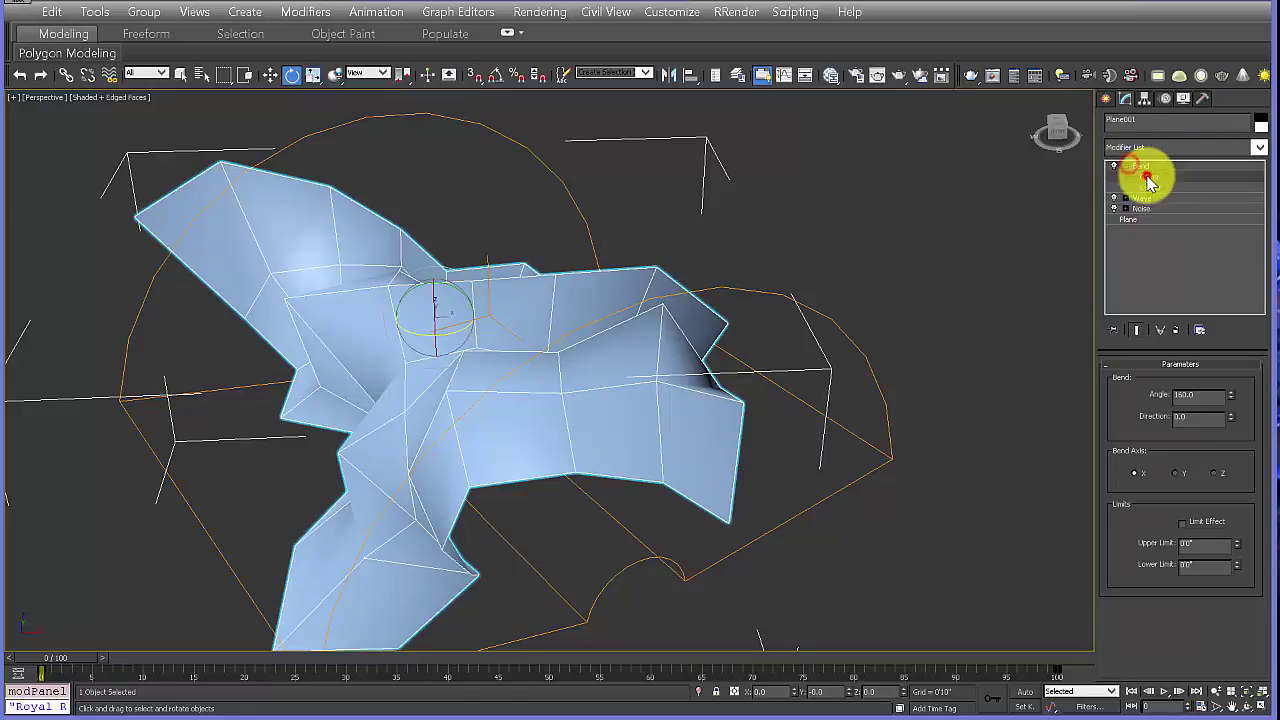
left_click(1148, 176)
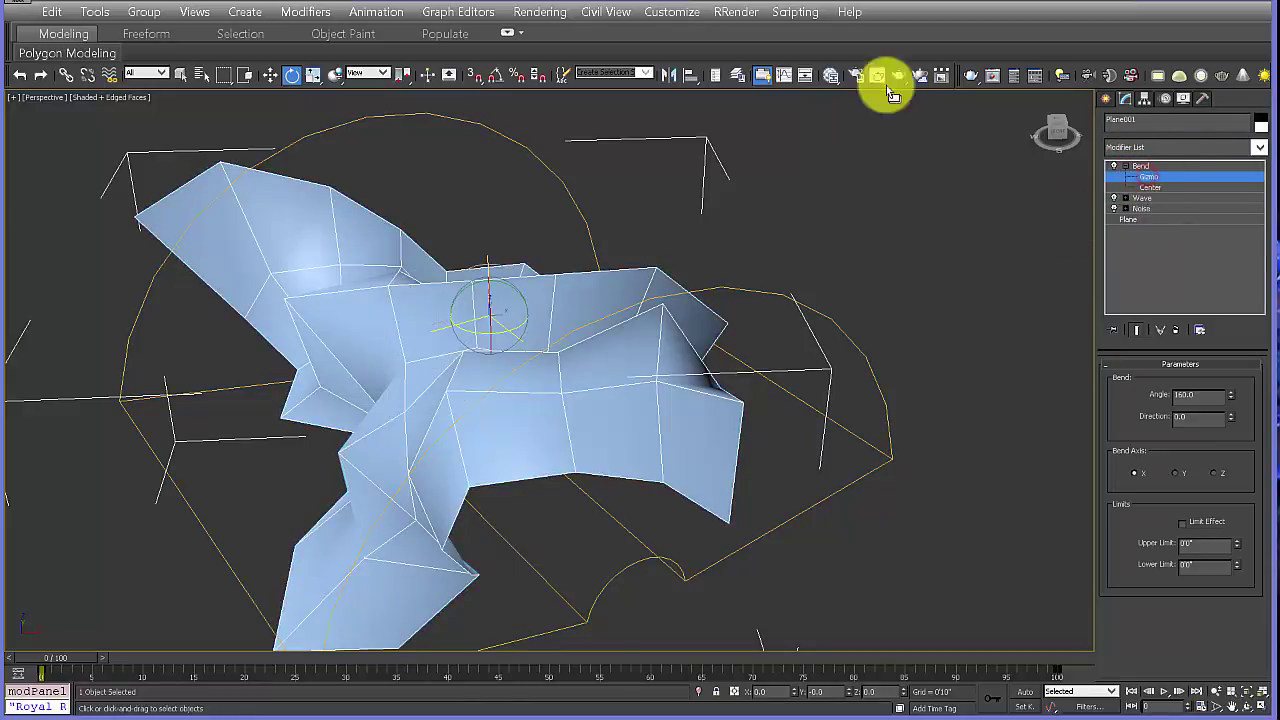
left_click(1127, 166)
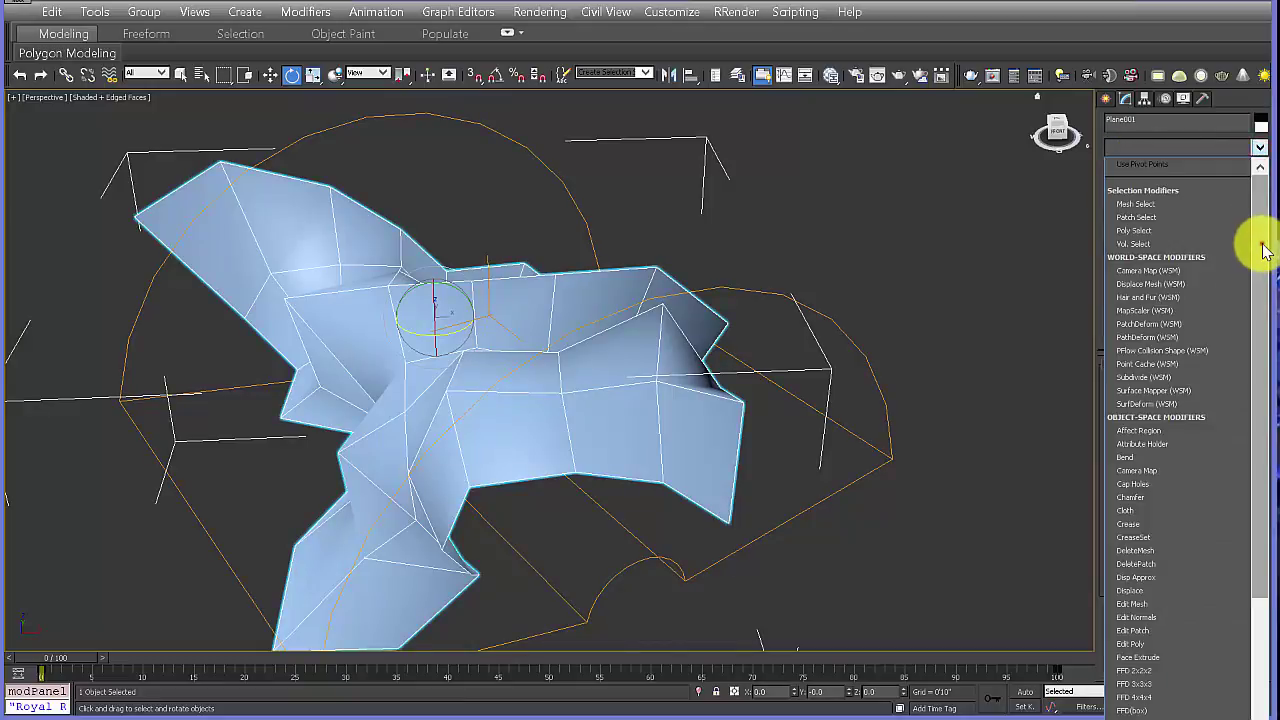
Step: Add a Symmetry modifier to the plane above the Bend modifier
left_click_drag(1262, 245, 1262, 274)
type("sy")
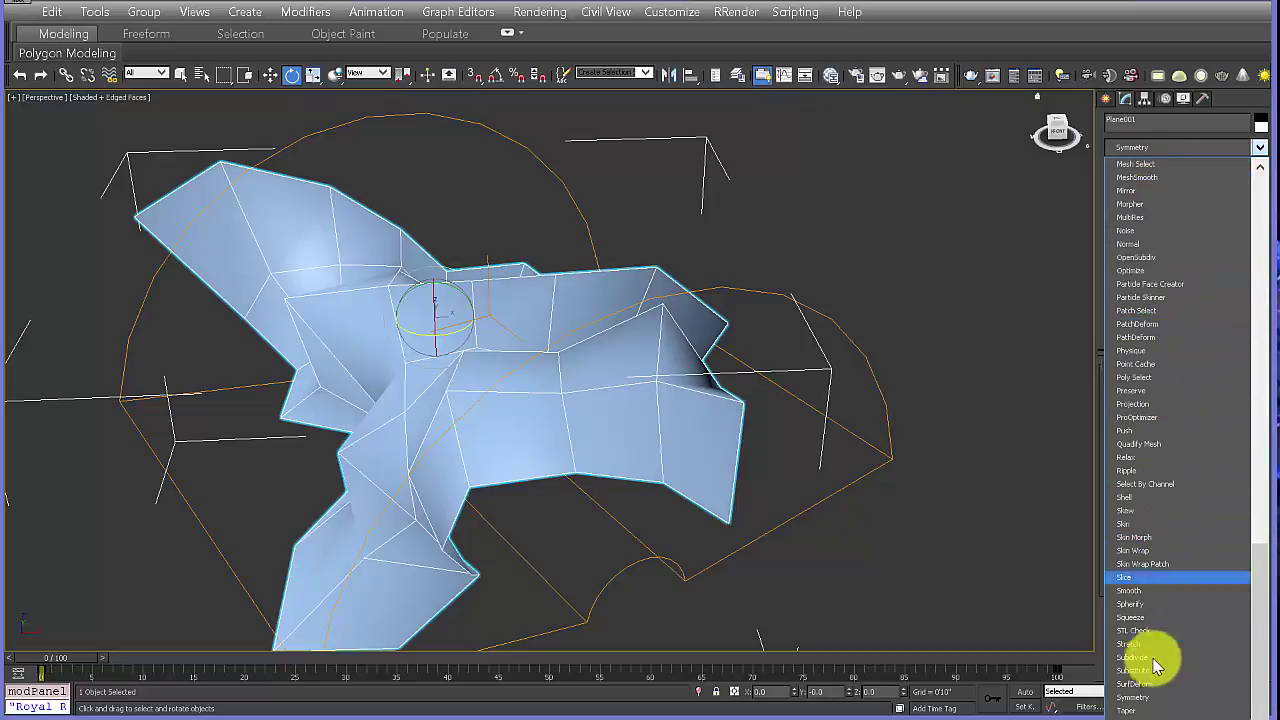
left_click(1135, 697)
middle_click_drag(694, 320, 737, 306, "alt")
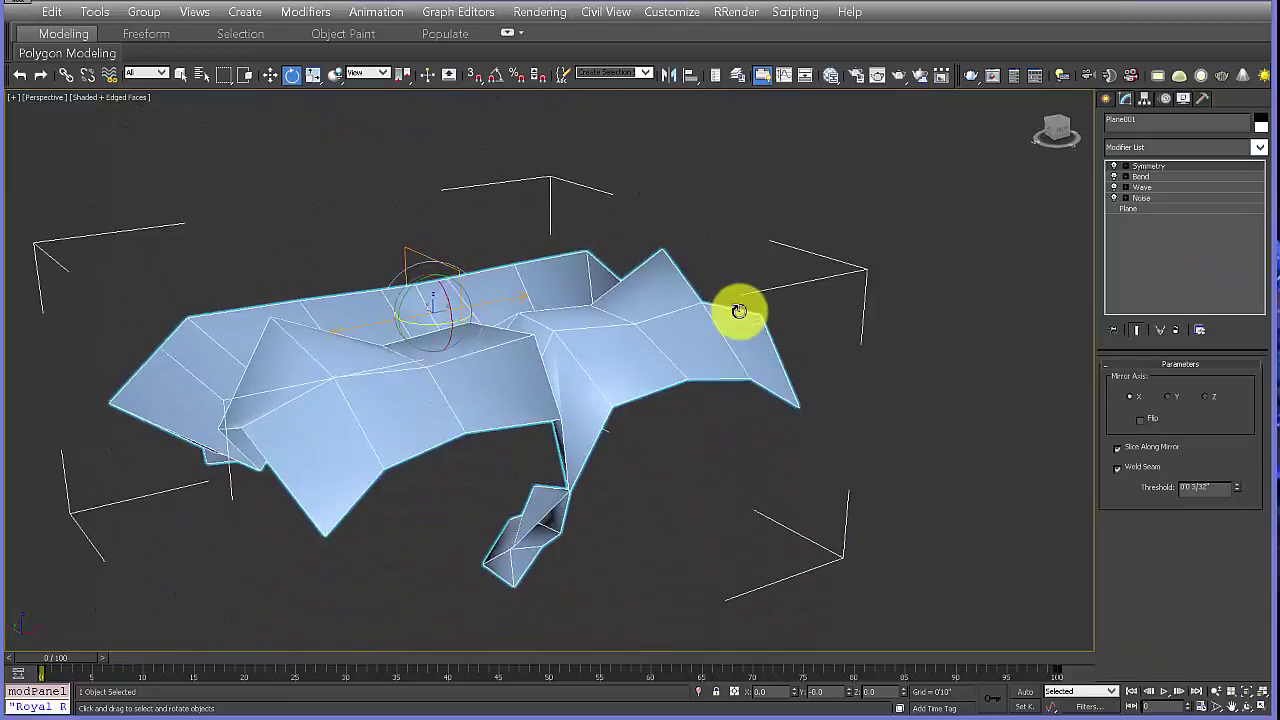
Step: Move the Symmetry mirror to about X -4'1 18/32", then with the mirror axis on Y move it to about Y -3'4 27/32"
left_click(1150, 176)
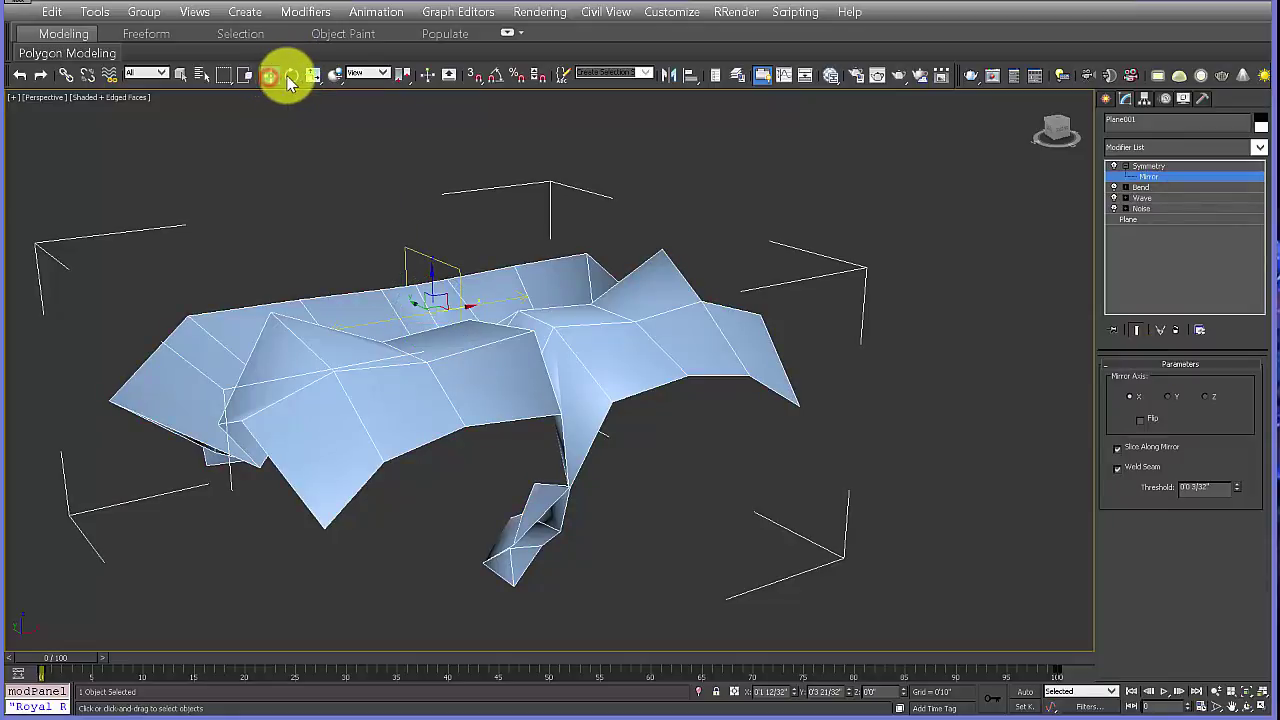
left_click_drag(468, 305, 334, 316)
middle_click_drag(397, 334, 479, 307, "alt")
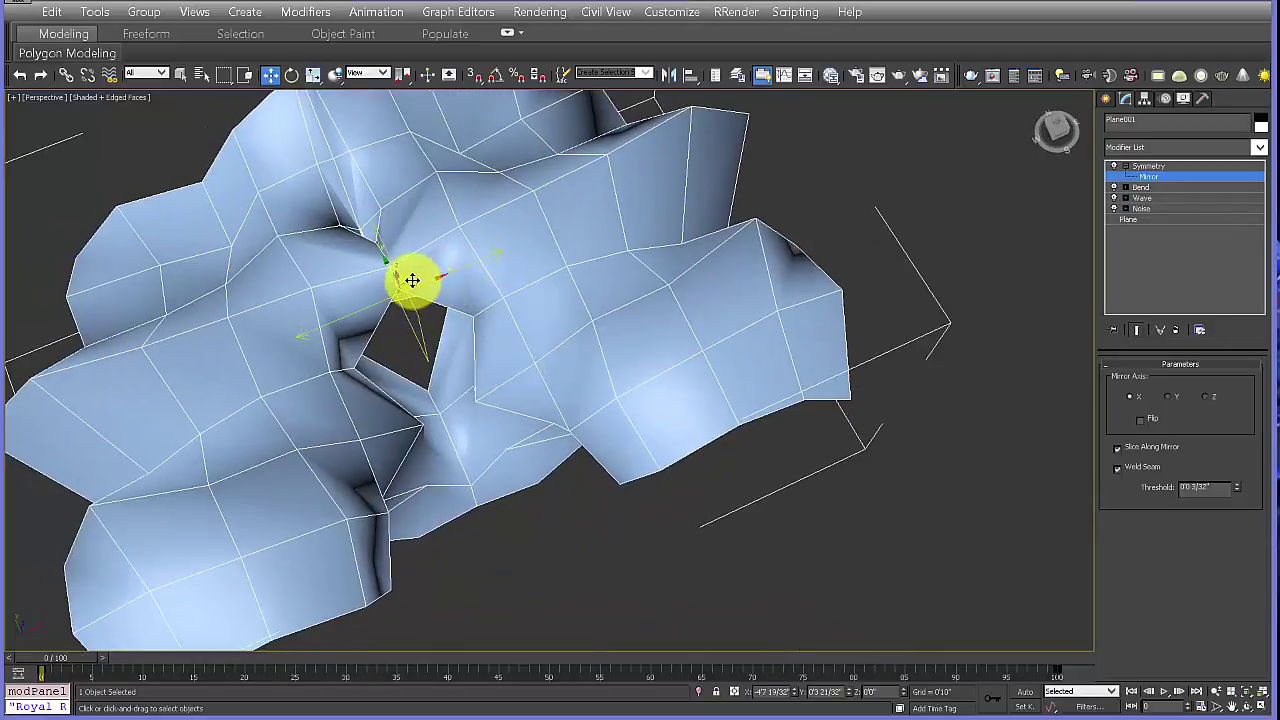
left_click_drag(412, 280, 440, 300)
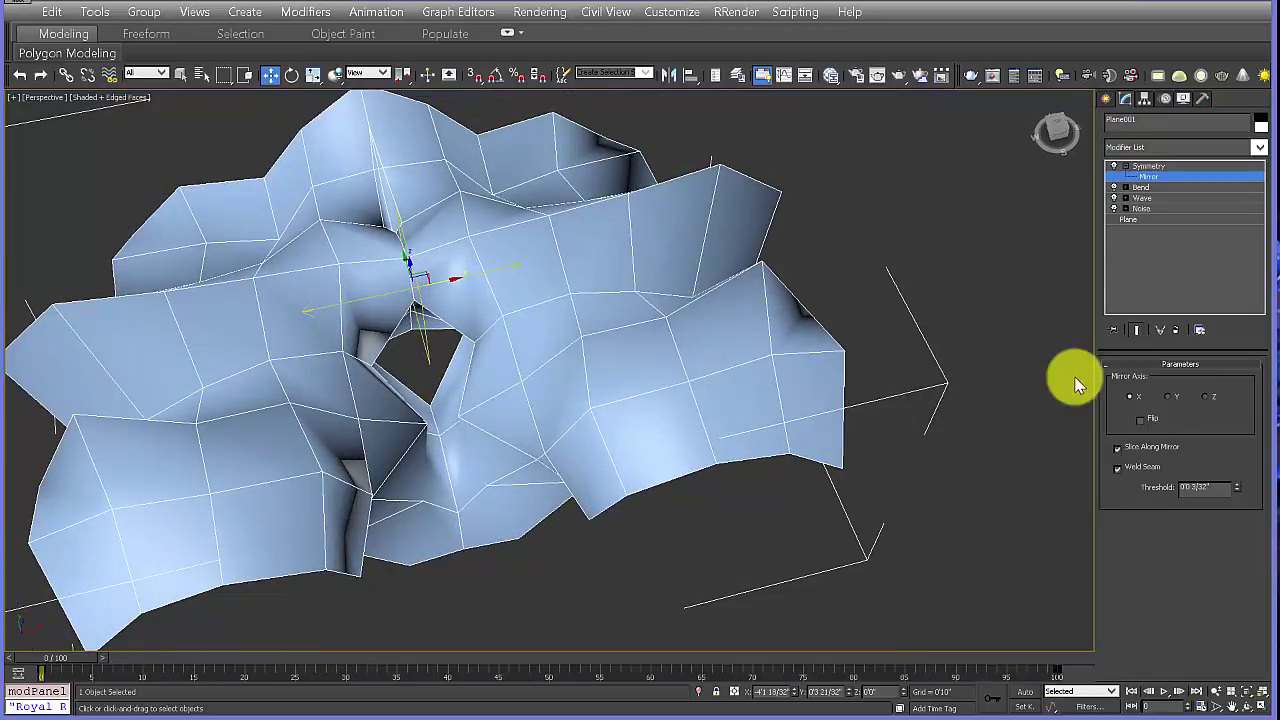
left_click(1168, 397)
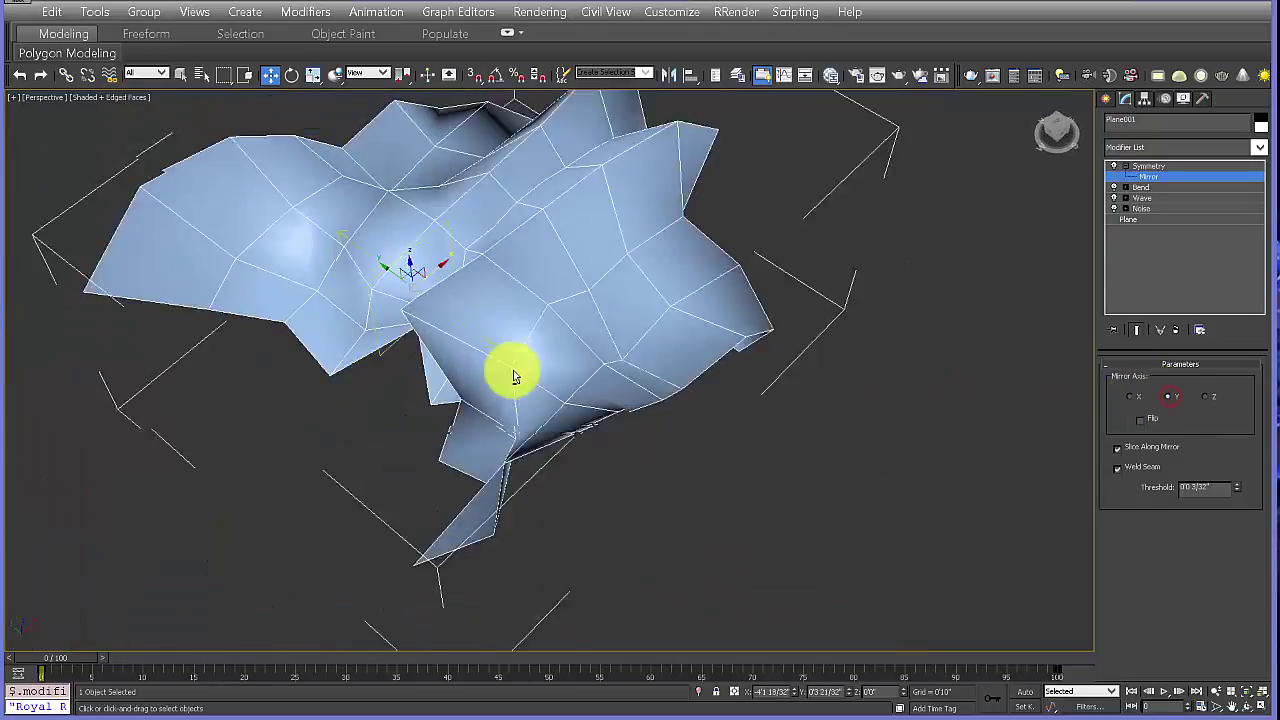
left_click_drag(378, 290, 490, 300)
Step: Set the Symmetry mirror axis to Z, turn on Flip and place the mirror at about Z -0'1 21/32"
left_click(1205, 397)
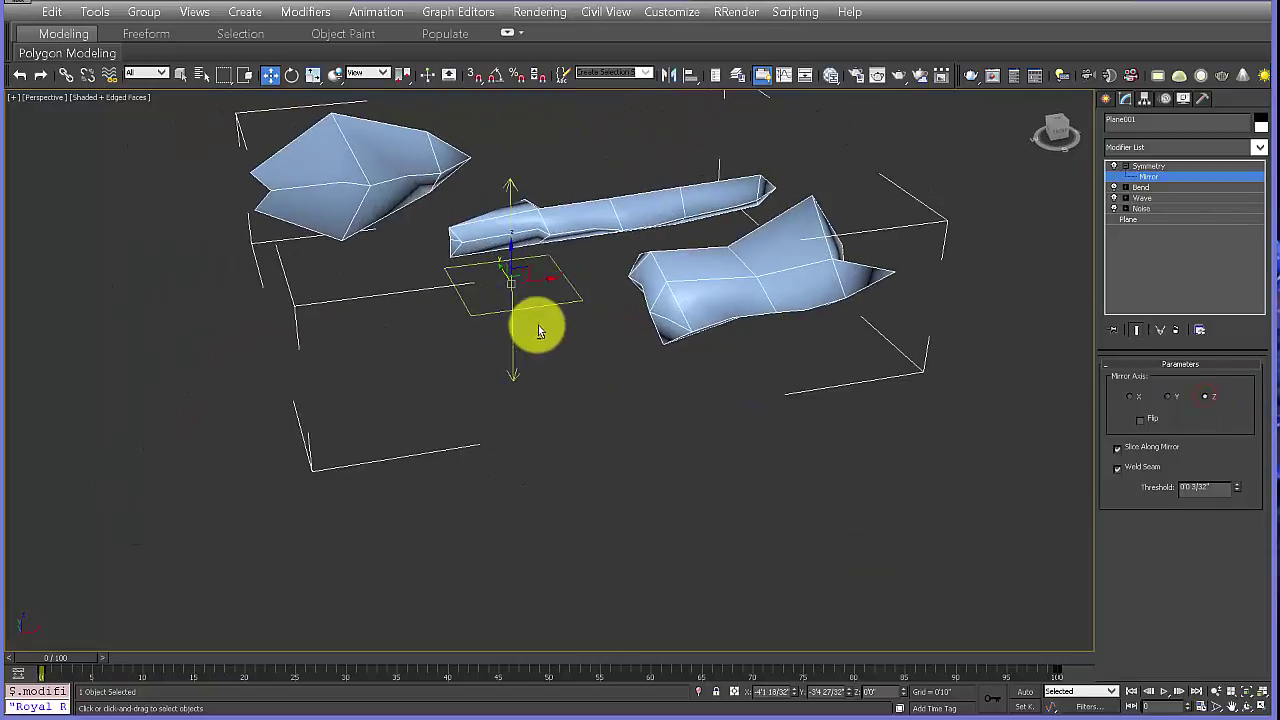
mouse_move(512, 249)
left_mouse_down()
mouse_move(503, 200)
mouse_move(494, 306)
mouse_move(508, 318)
mouse_move(500, 180)
mouse_move(499, 265)
left_mouse_up()
left_click(1143, 422)
middle_click_drag(499, 265, 790, 280, "alt")
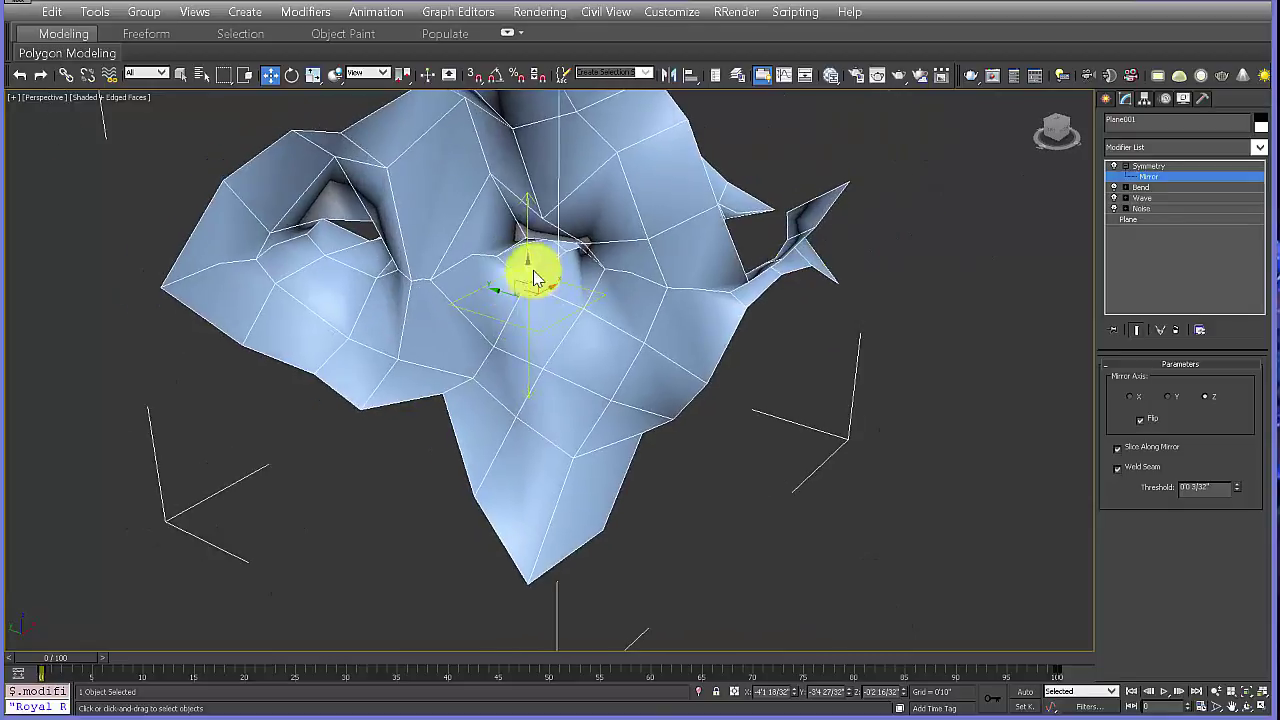
scroll(534, 276, "up", 3)
middle_click_drag(559, 261, 671, 286, "alt")
scroll(417, 323, "up", 3)
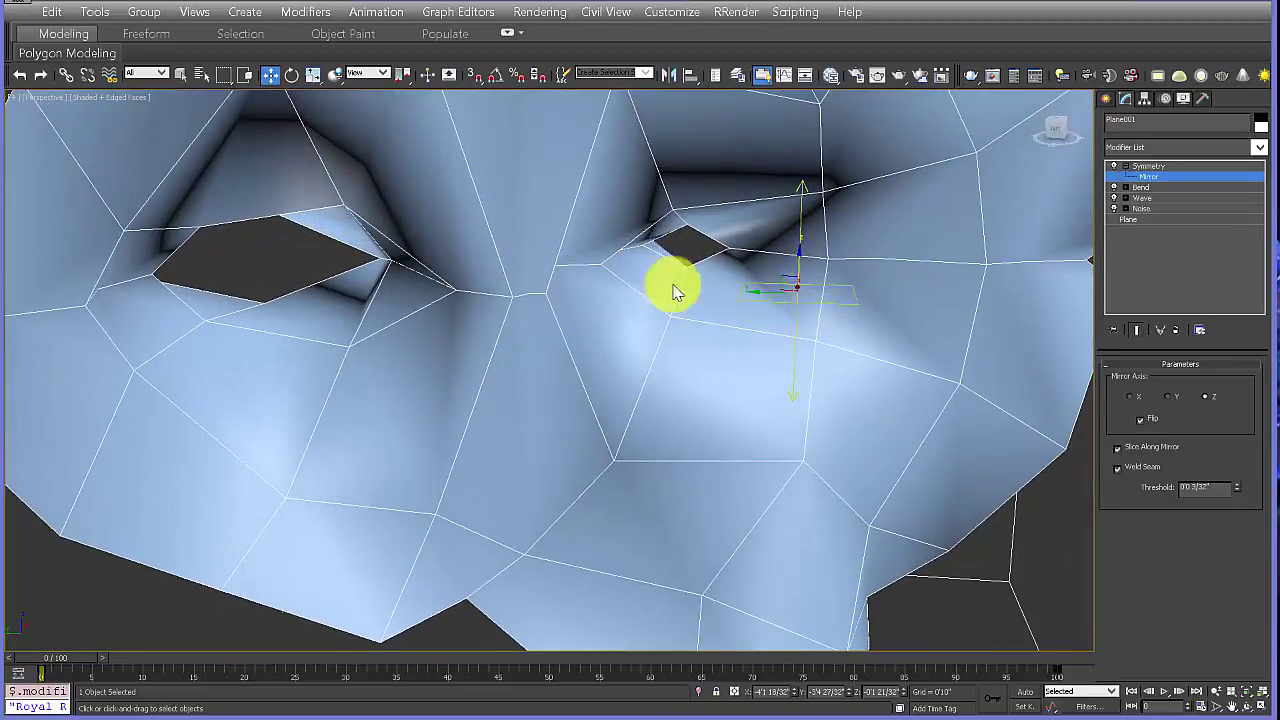
Step: Try different heights for the Symmetry mirror along Z and settle it at about -0'1 19/32"
left_click_drag(797, 271, 794, 217)
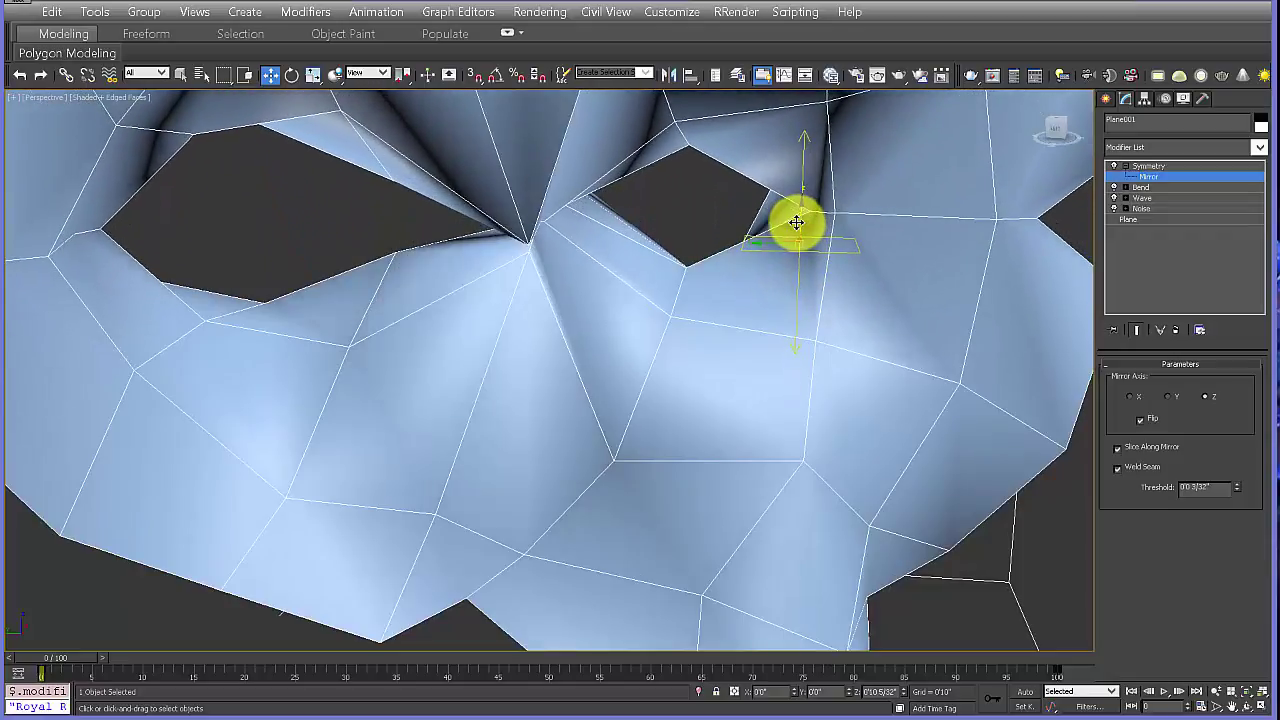
middle_click_drag(729, 249, 616, 231, "alt")
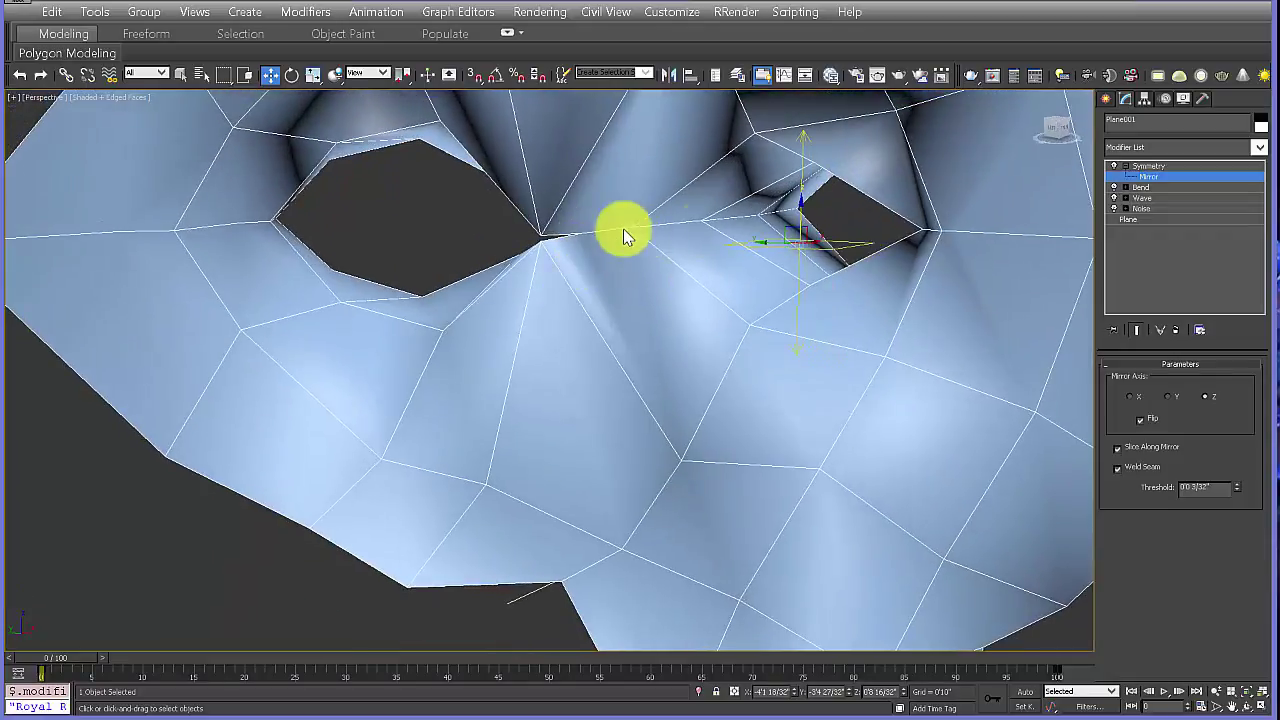
left_click_drag(802, 222, 797, 272)
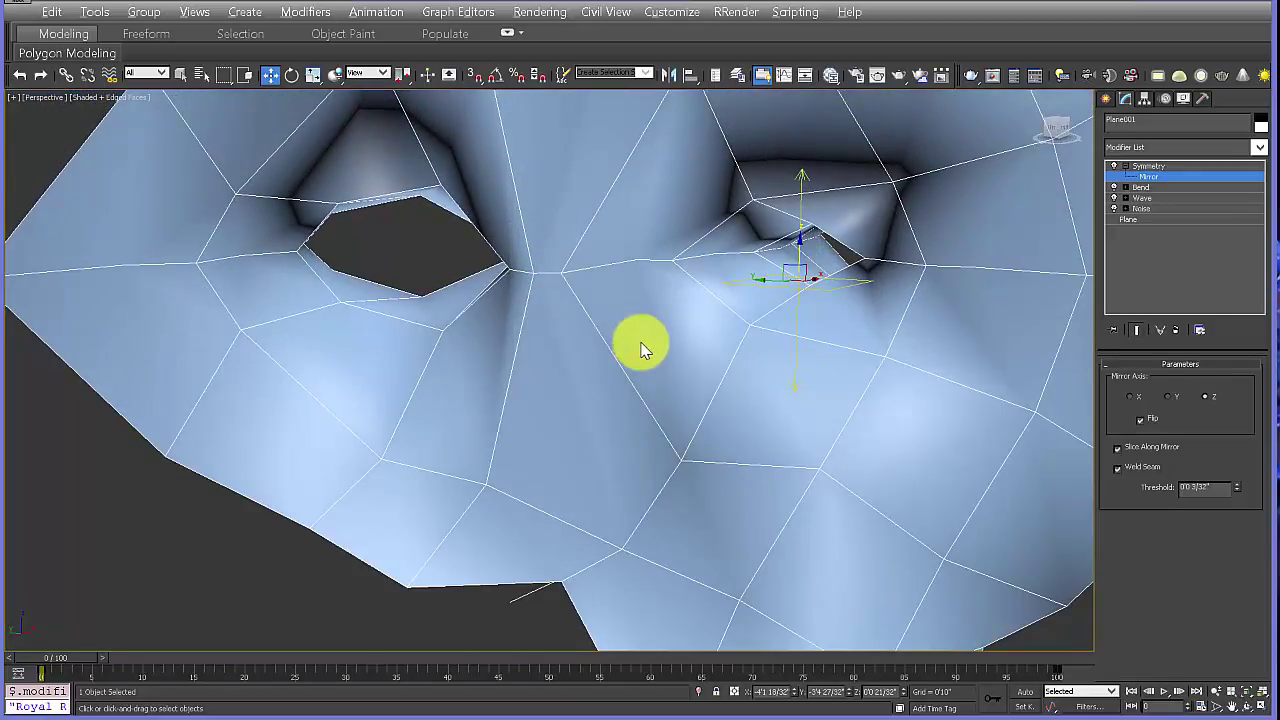
middle_click_drag(640, 348, 800, 343, "alt")
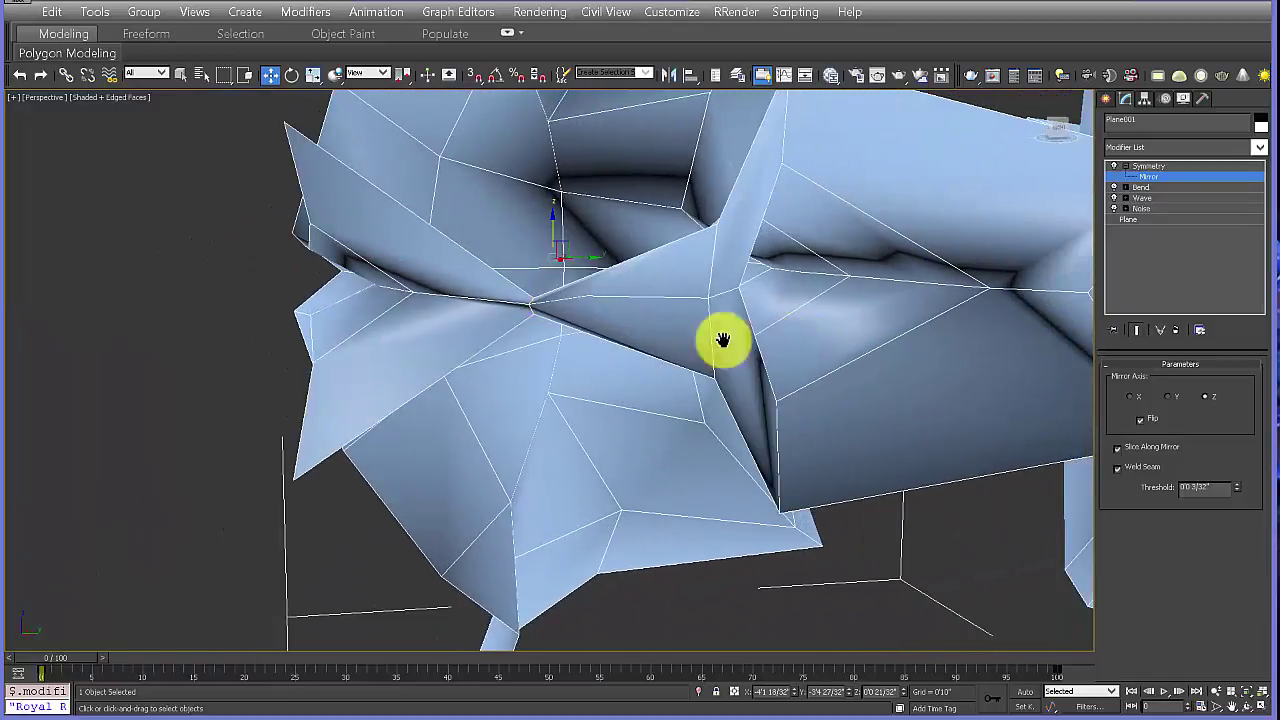
middle_click_drag(722, 340, 754, 340, "alt")
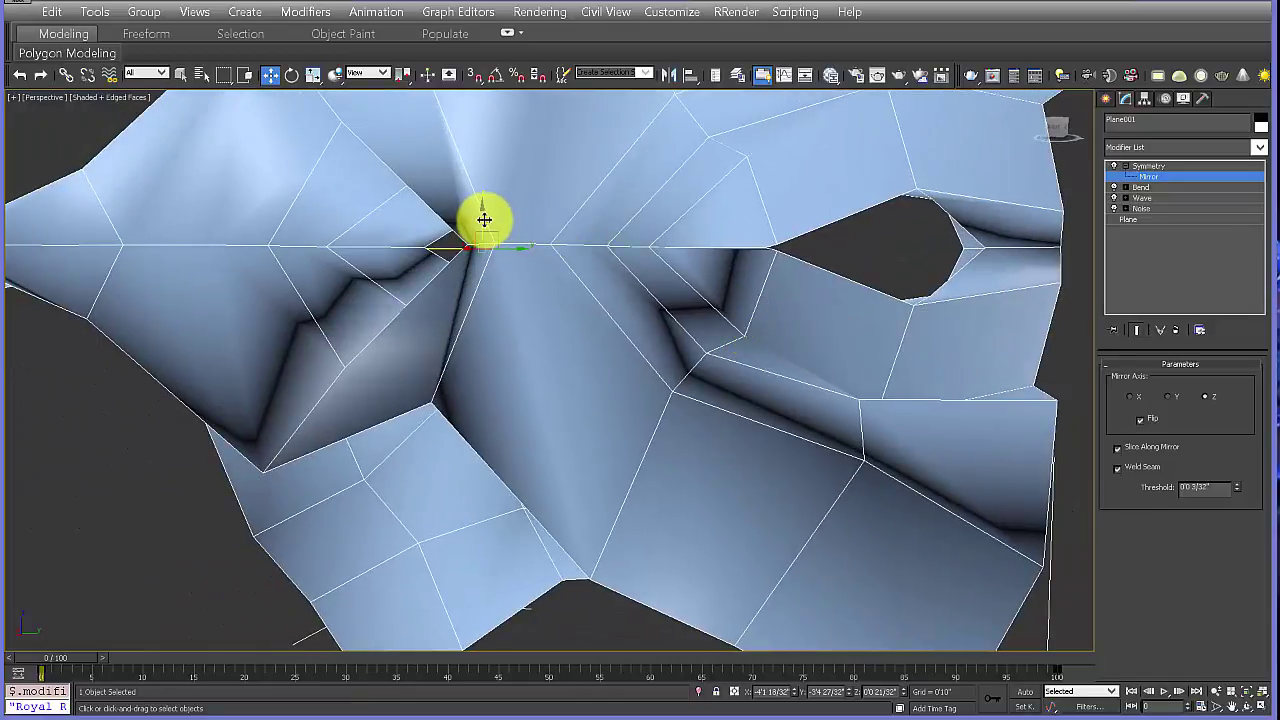
left_click_drag(484, 220, 482, 228)
middle_click_drag(762, 259, 714, 306, "alt")
scroll(729, 294, "up", 5)
scroll(759, 288, "down", 3)
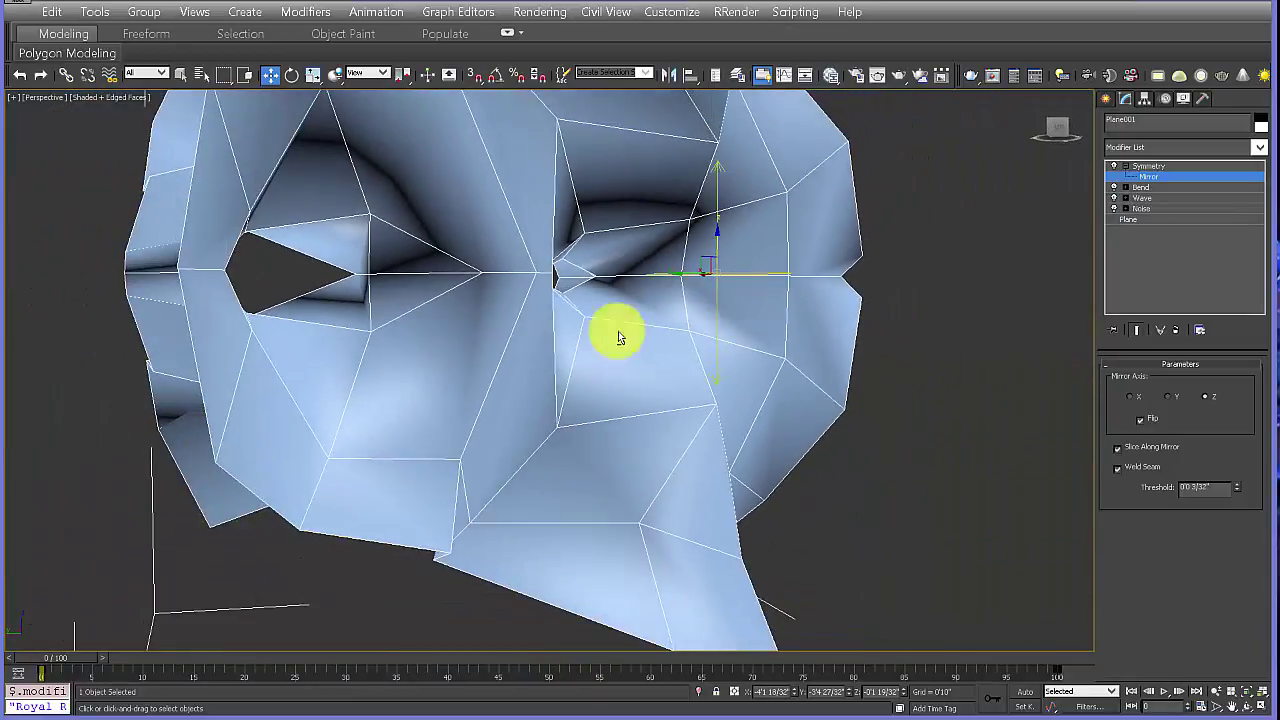
middle_click_drag(618, 331, 476, 332, "alt")
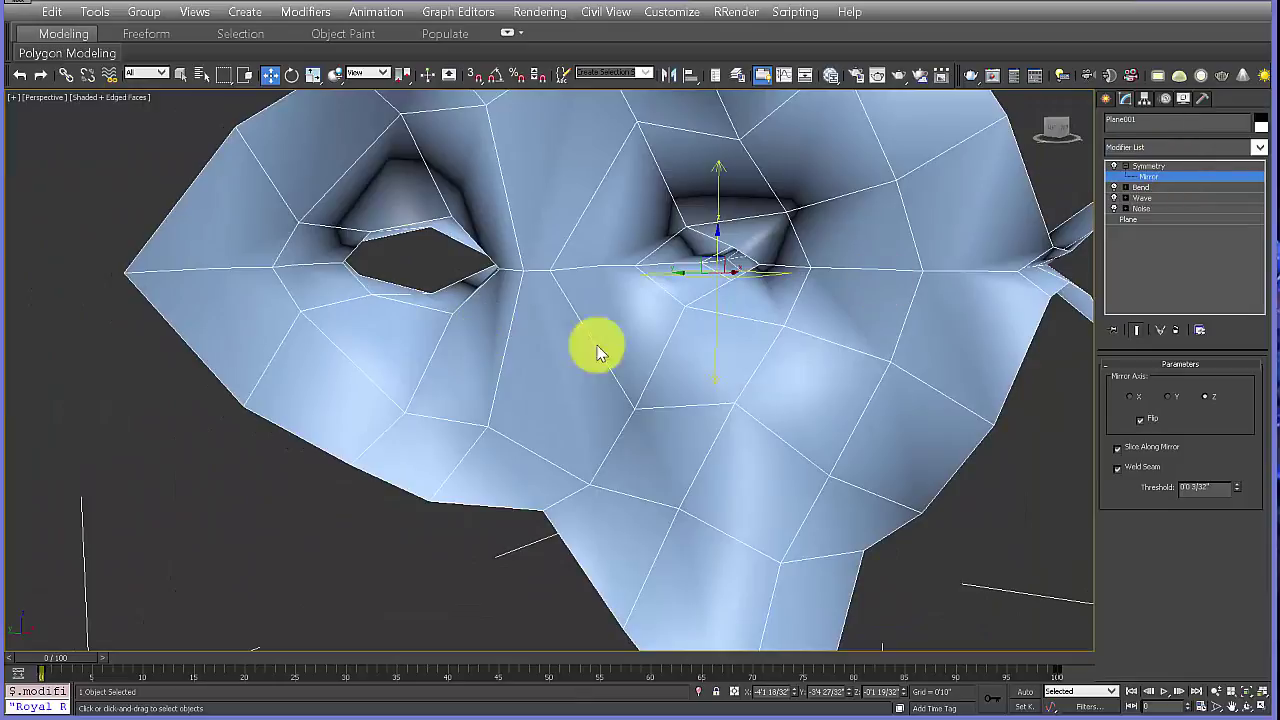
middle_click_drag(762, 300, 668, 308)
middle_click_drag(578, 349, 560, 354, "alt")
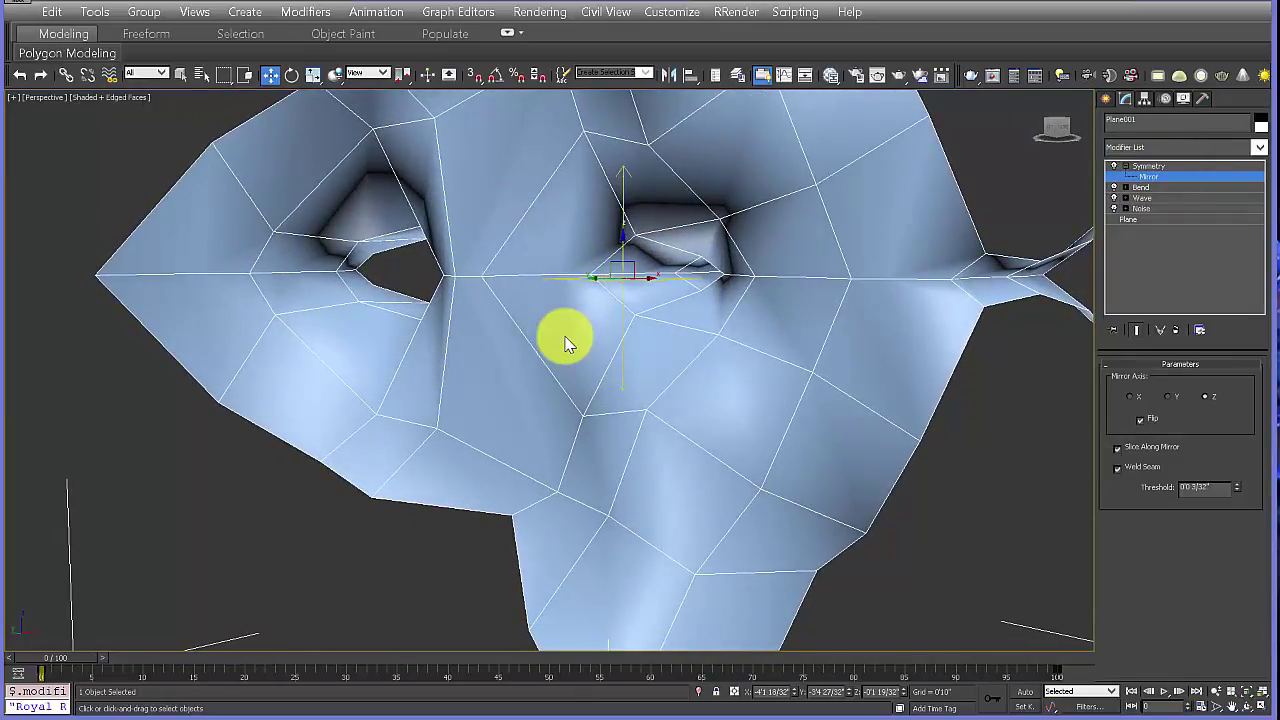
Step: Leave the Symmetry mirror sub-object and add an Edit Poly modifier on top of the stack
left_click(1148, 166)
left_click(1259, 148)
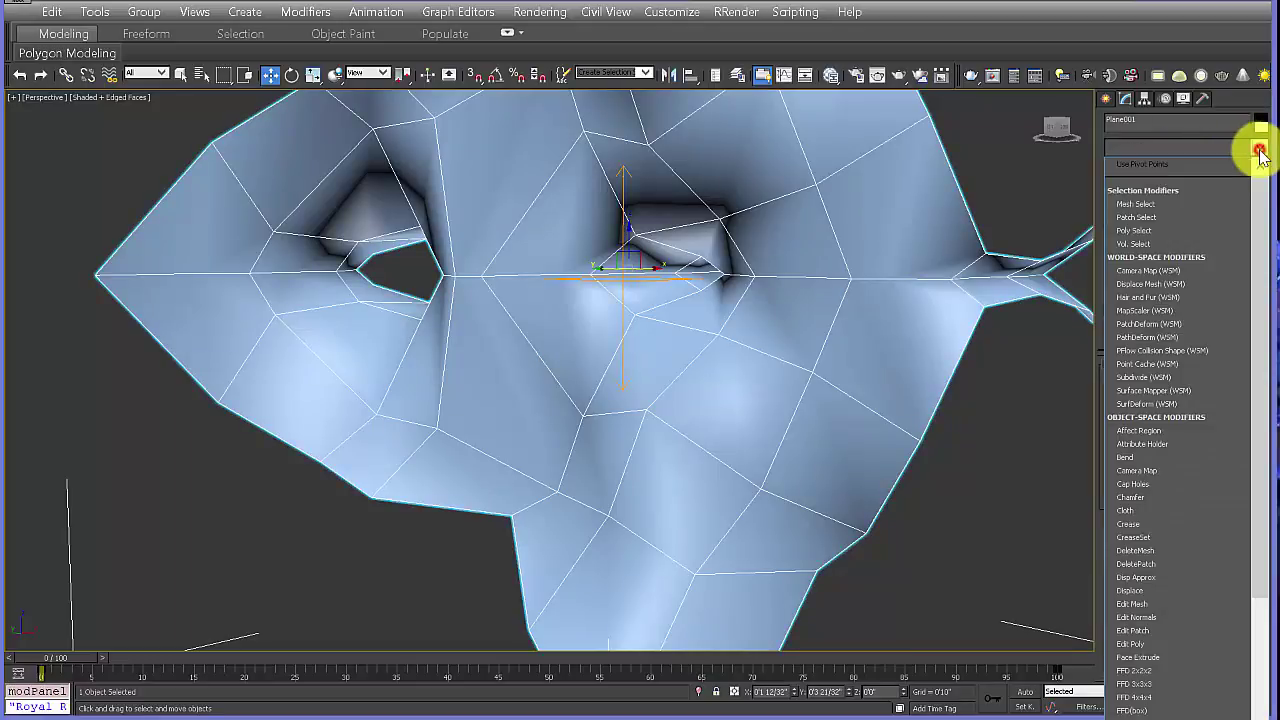
left_click(1134, 644)
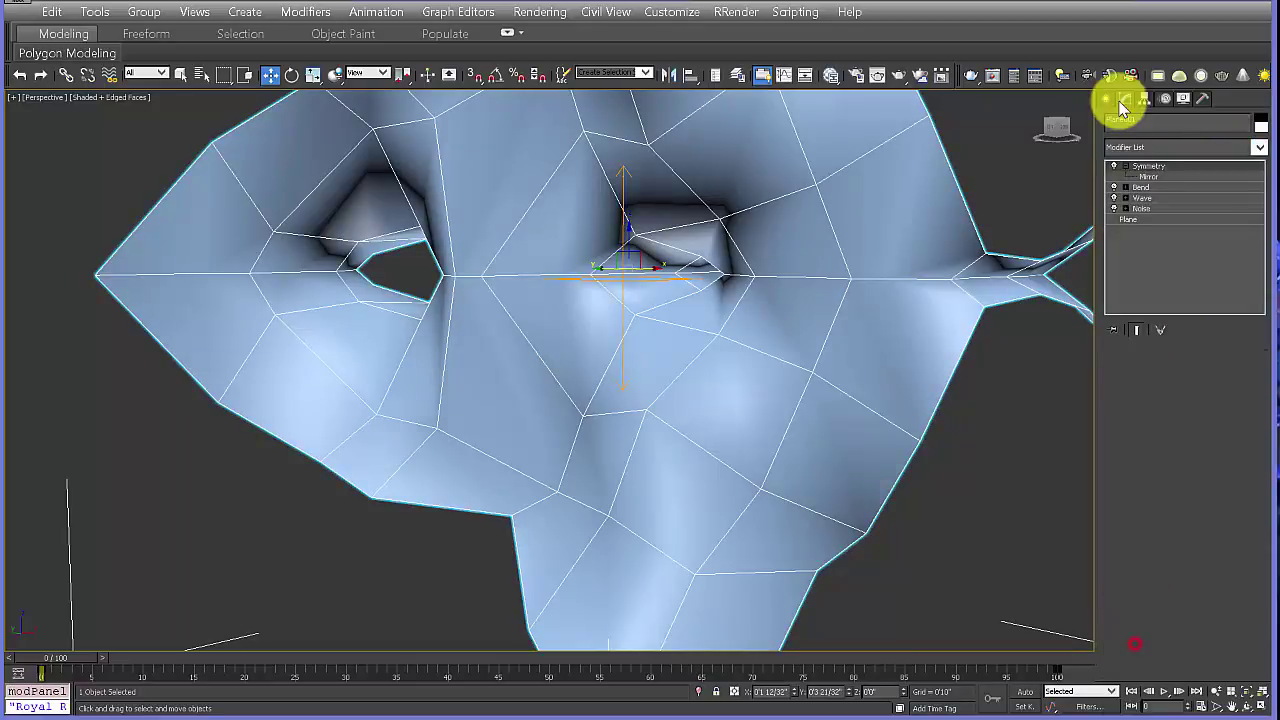
Step: Select the full edge loop along the mirror seam at the Edit Poly's edge level
left_click(1125, 166)
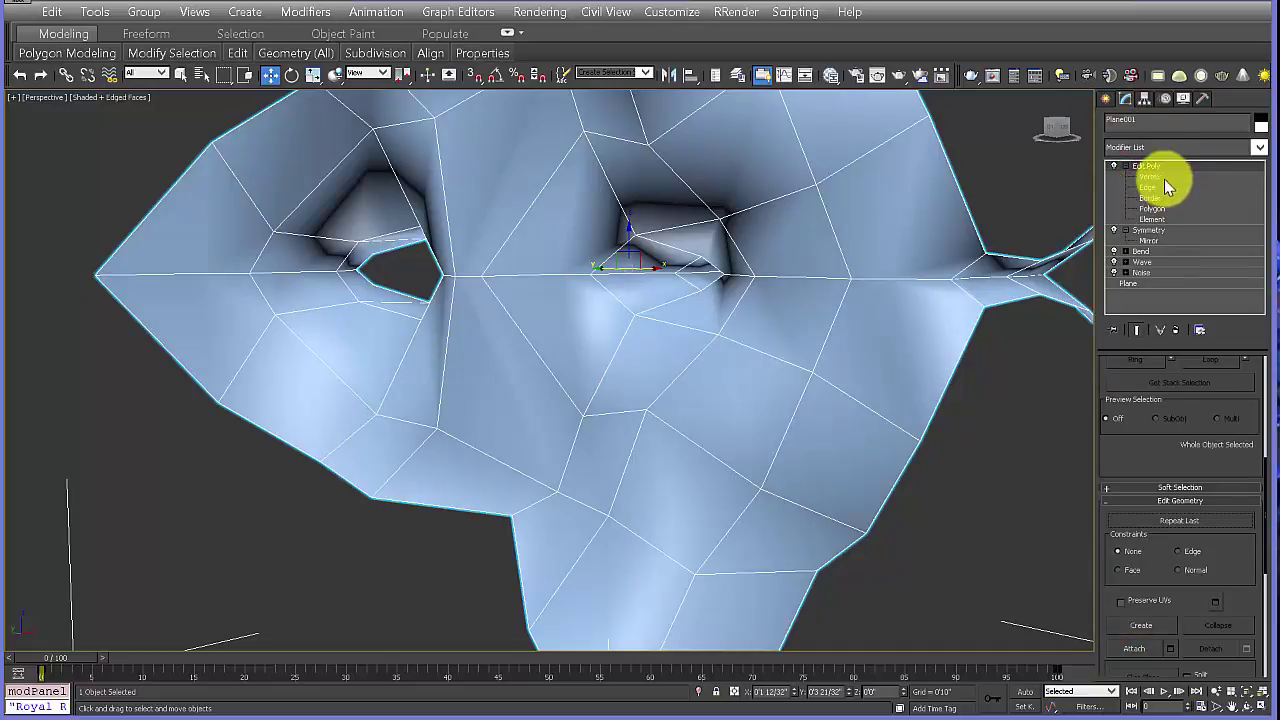
left_click(1150, 187)
double_click(737, 278)
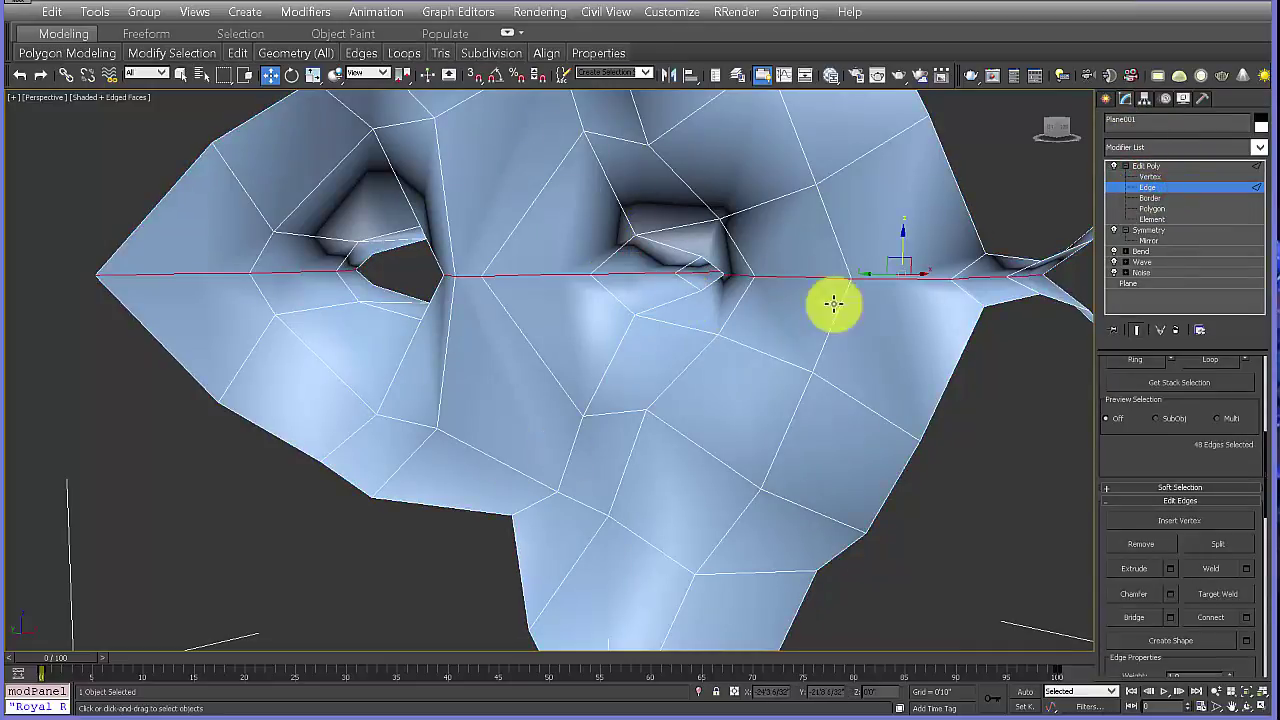
Step: Remove the two redundant mid-edge vertices on the mirror seam between the two openings, working at vertex level
left_click(1149, 177)
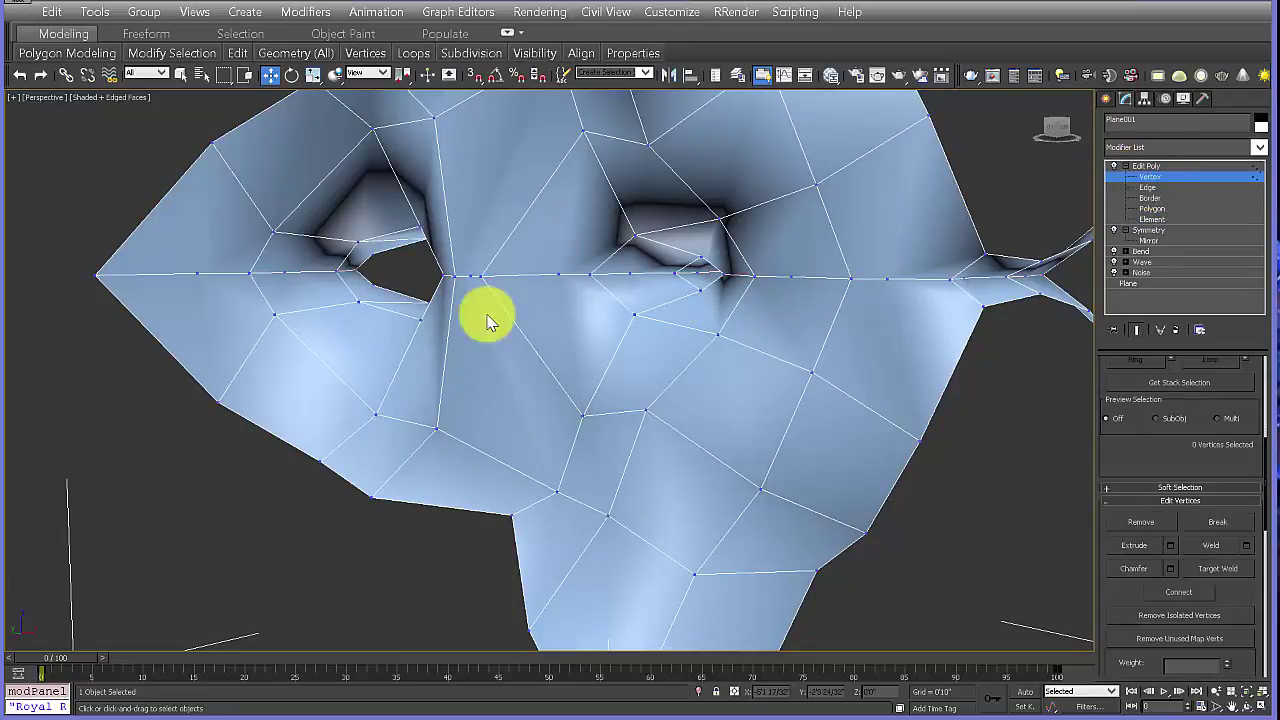
middle_click_drag(487, 320, 500, 322, "alt")
scroll(533, 288, "up", 4)
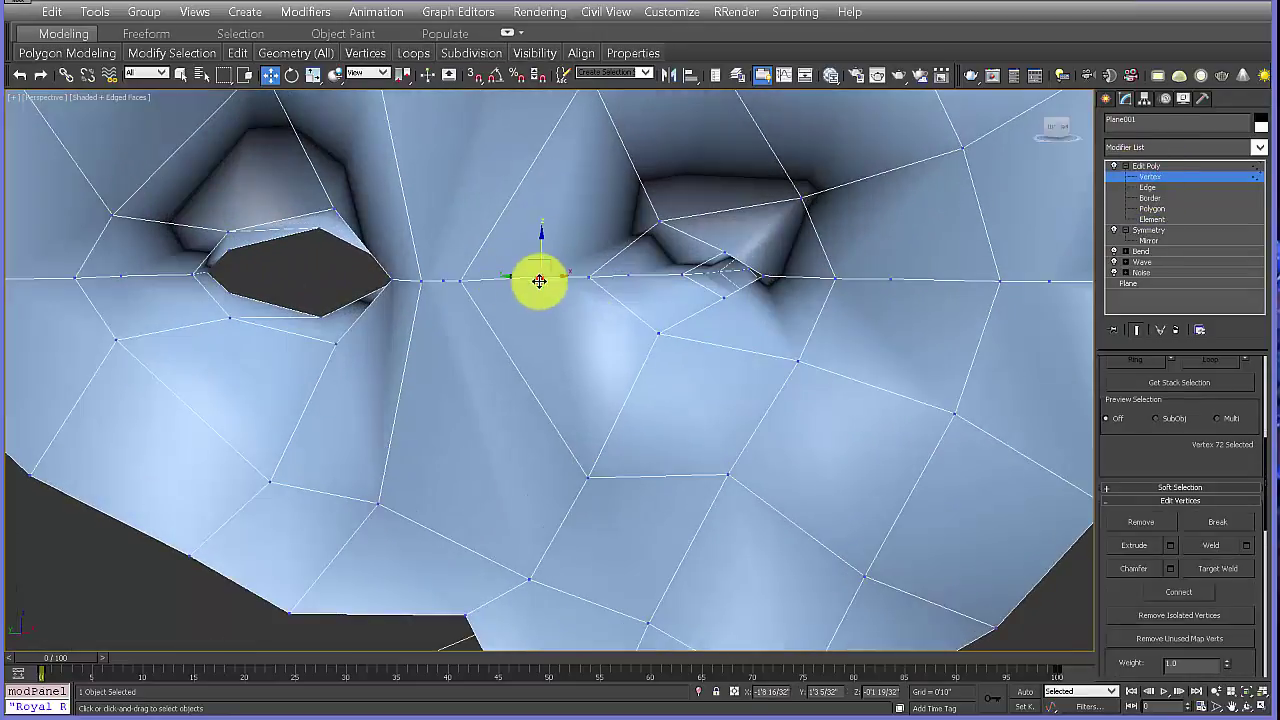
mouse_move(539, 281)
middle_mouse_down("alt")
mouse_move(571, 351)
mouse_move(563, 277)
middle_mouse_up("alt")
mouse_move(571, 323)
middle_mouse_down("alt")
mouse_move(580, 343)
mouse_move(575, 326)
middle_mouse_up("alt")
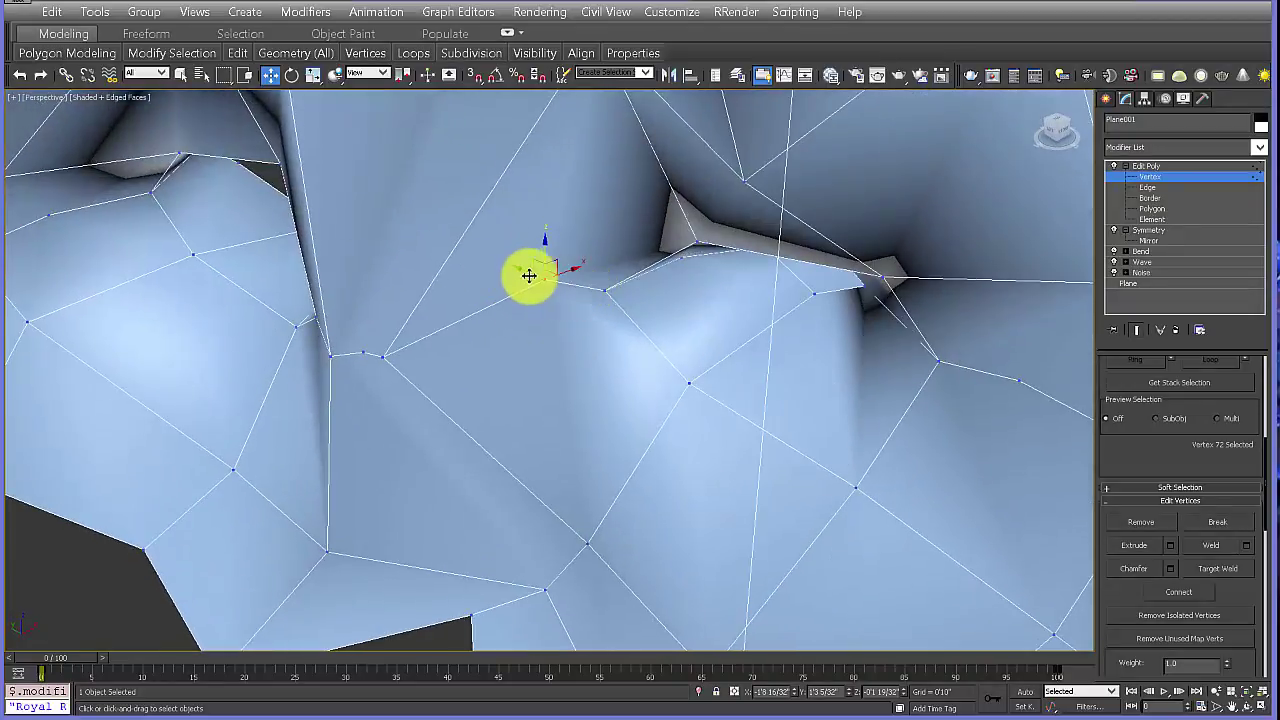
middle_click_drag(466, 371, 647, 258, "alt")
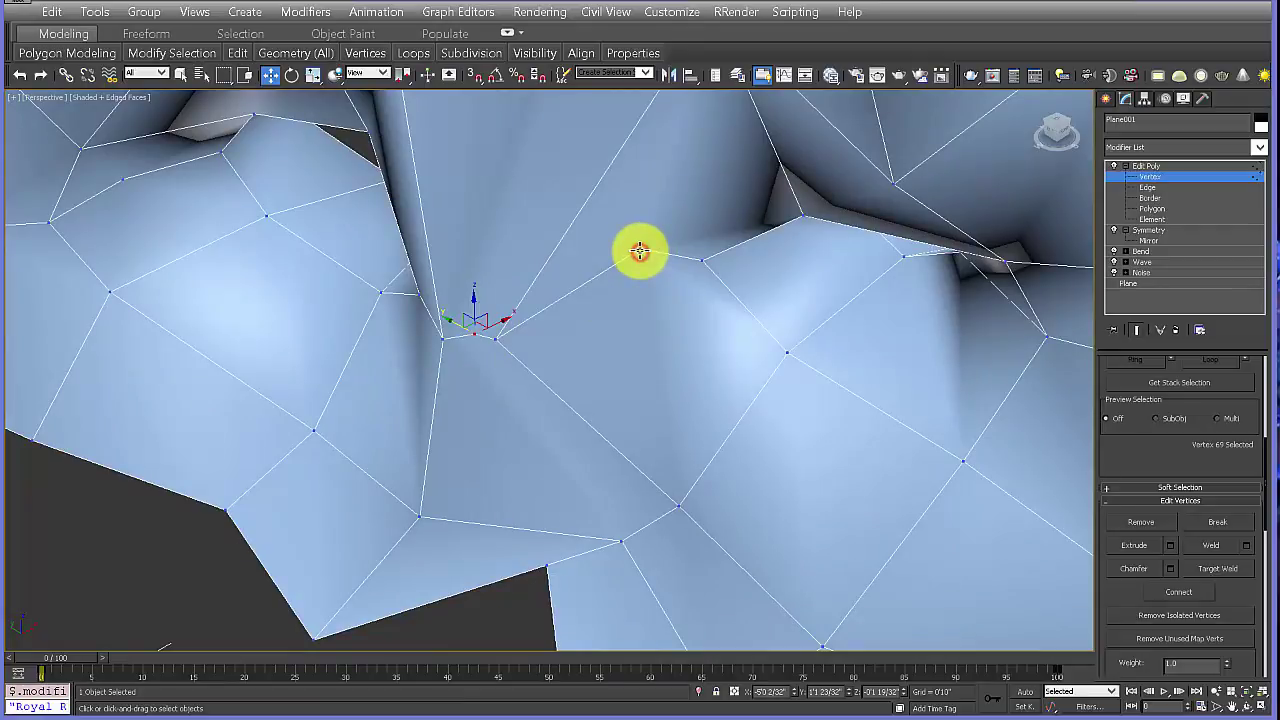
left_click(640, 251, "ctrl")
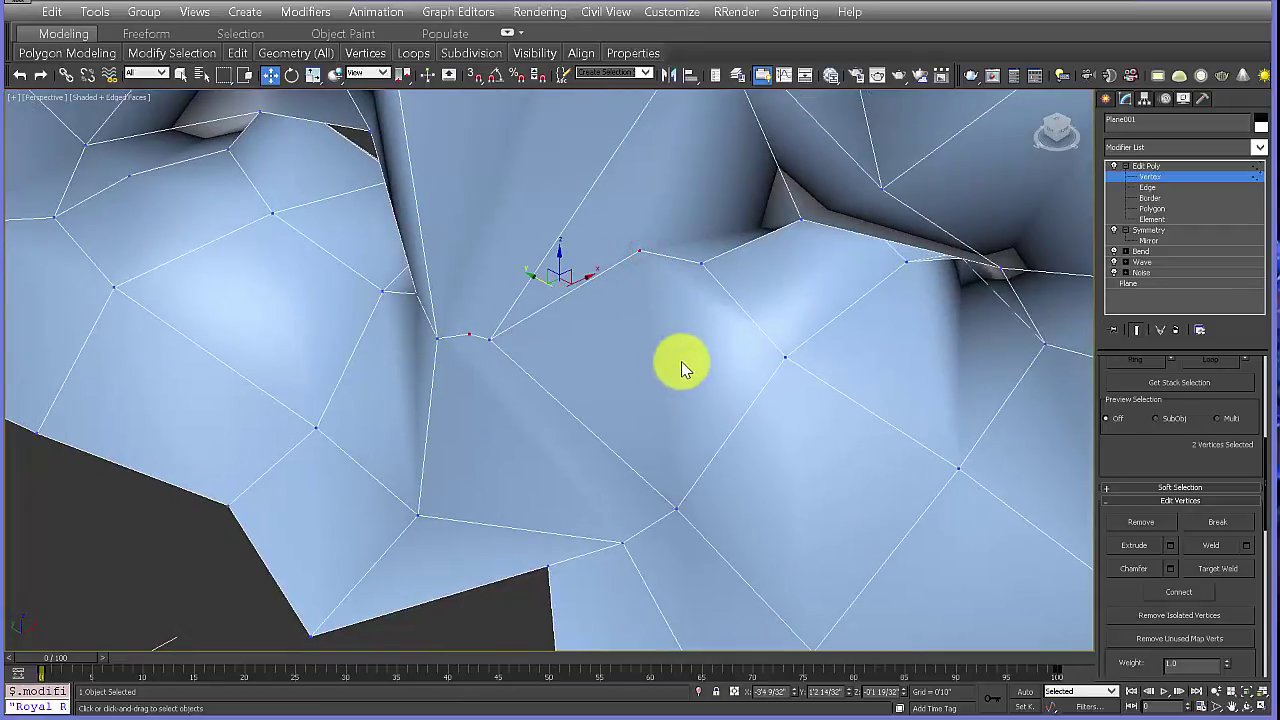
left_click(1142, 524)
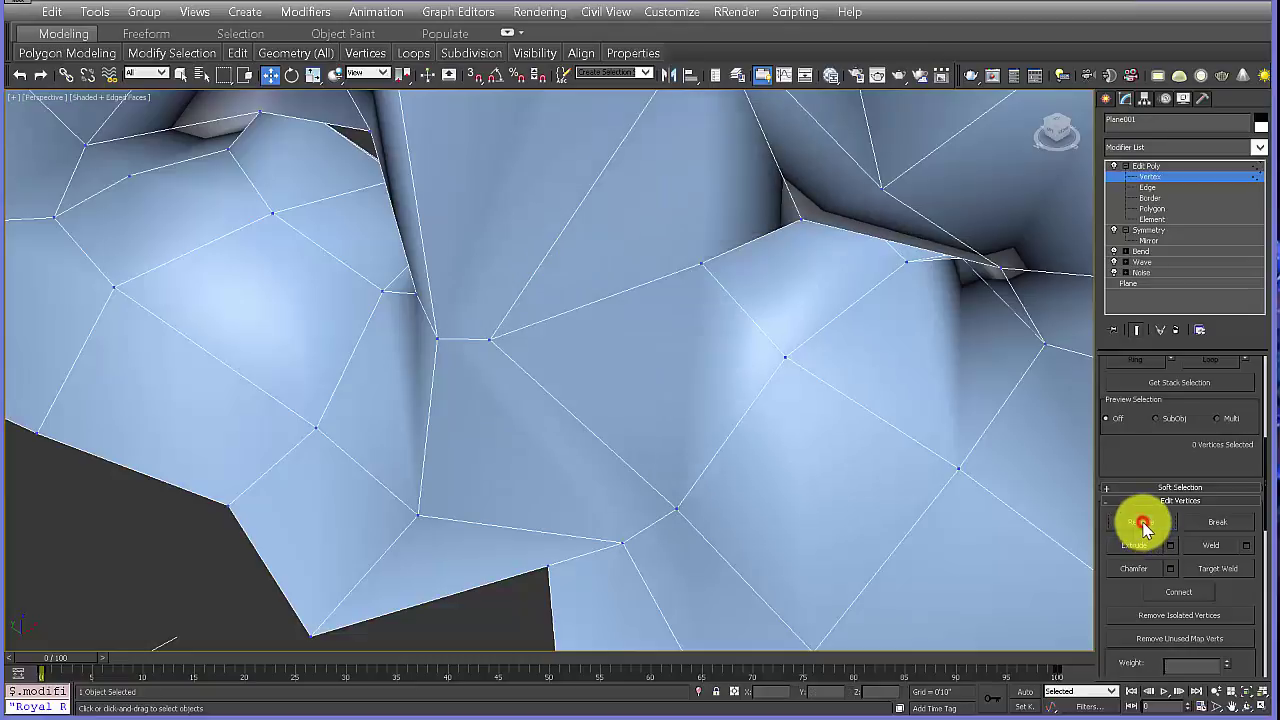
Step: Select the seam vertex beside the first opening and examine the surrounding mesh from several sides
middle_click_drag(393, 423, 500, 405, "alt")
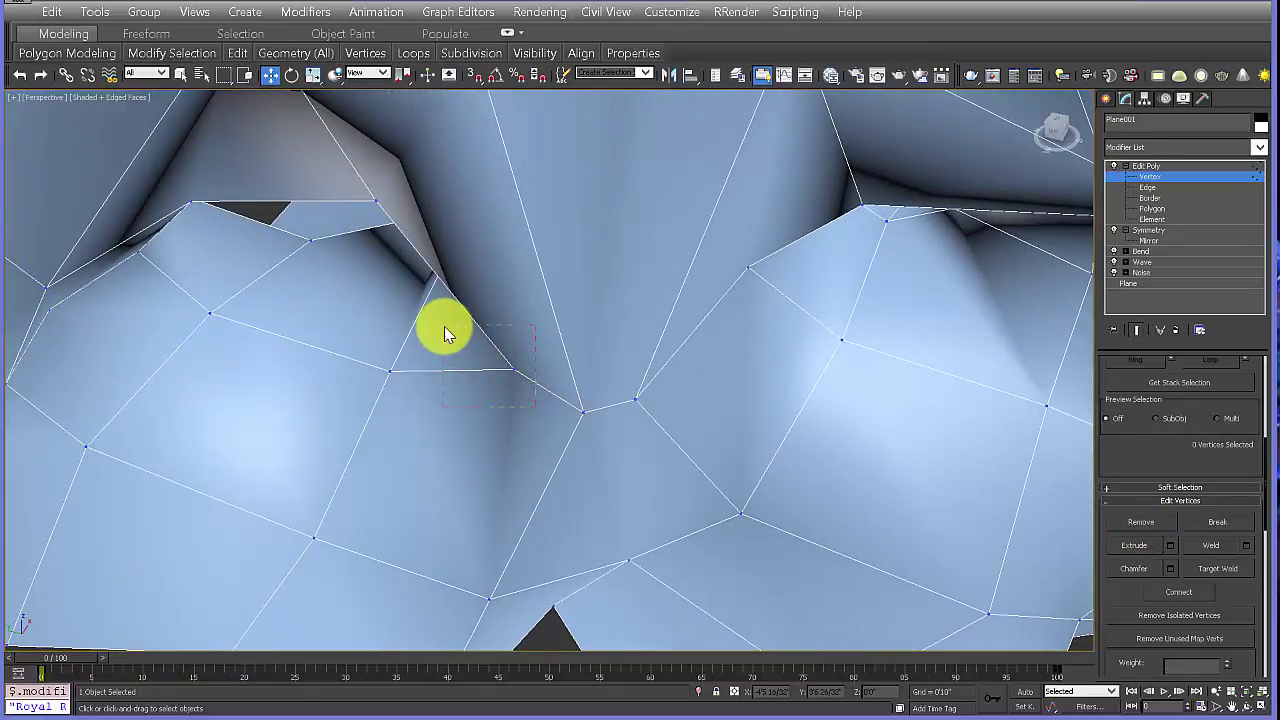
left_click_drag(444, 326, 444, 326)
middle_click_drag(507, 386, 556, 328, "alt")
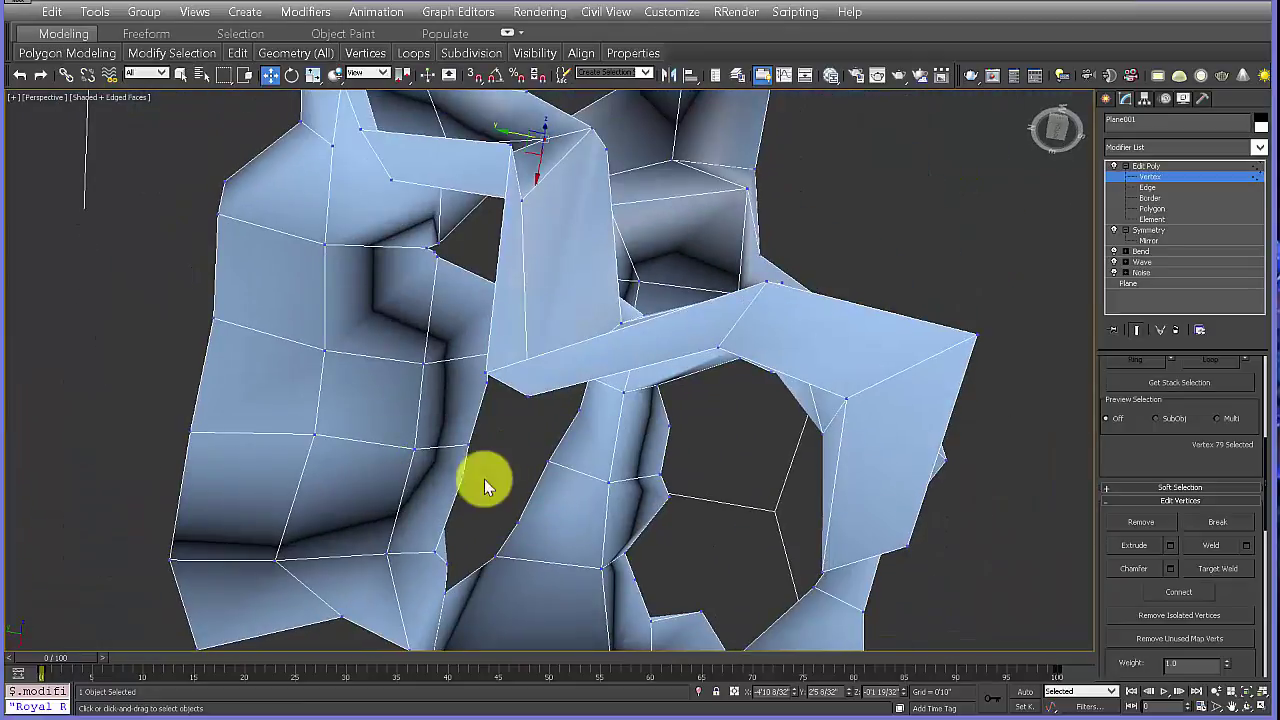
middle_click_drag(484, 484, 537, 212, "alt")
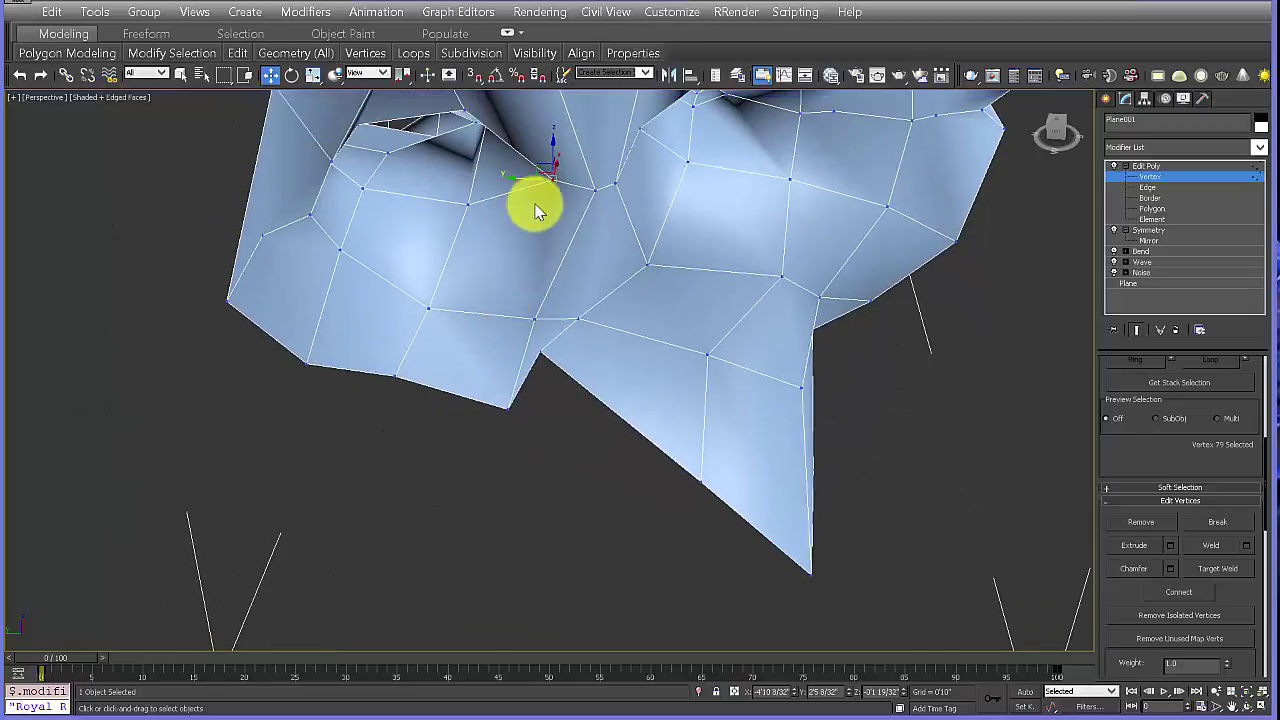
scroll(536, 205, "up", 2)
middle_click_drag(786, 229, 627, 259)
middle_click_drag(718, 203, 601, 229, "alt")
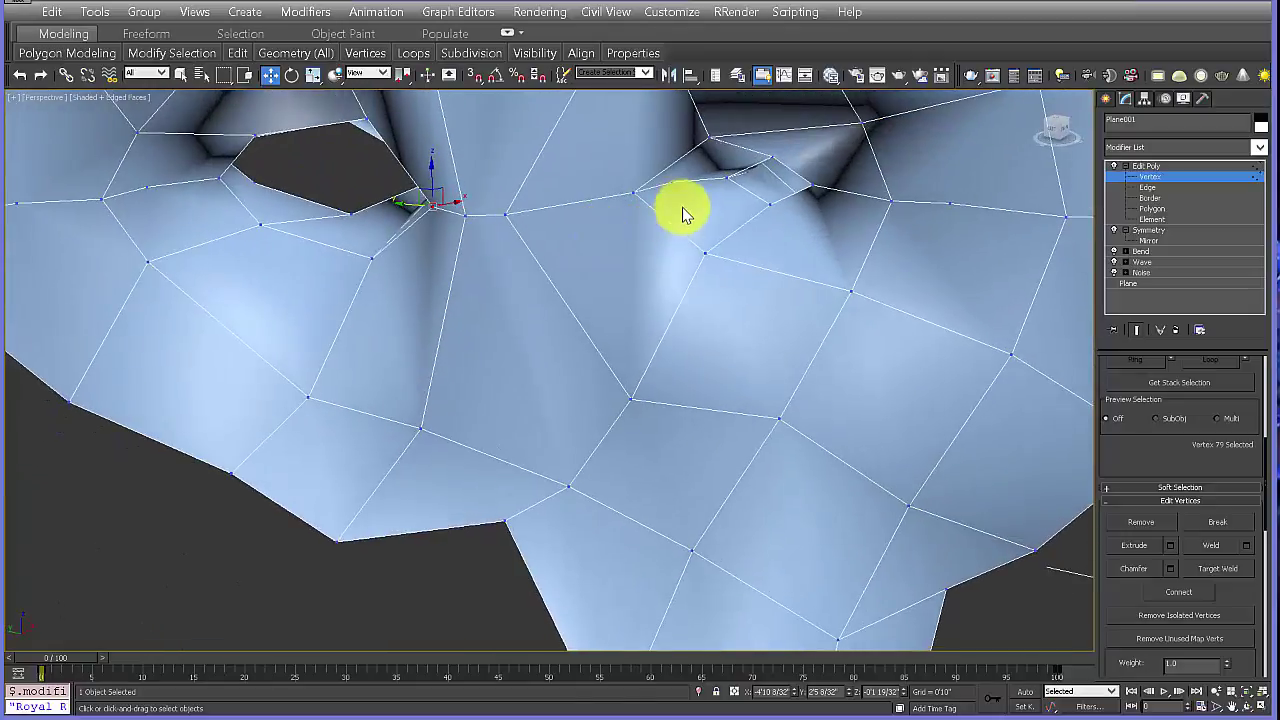
middle_click_drag(683, 213, 666, 174, "alt")
Step: Select the redundant mid-edge seam vertices from beside the second opening out to the narrow strip of the mesh
left_click(665, 173)
middle_click_drag(791, 251, 860, 242, "alt")
left_click(862, 232, "ctrl")
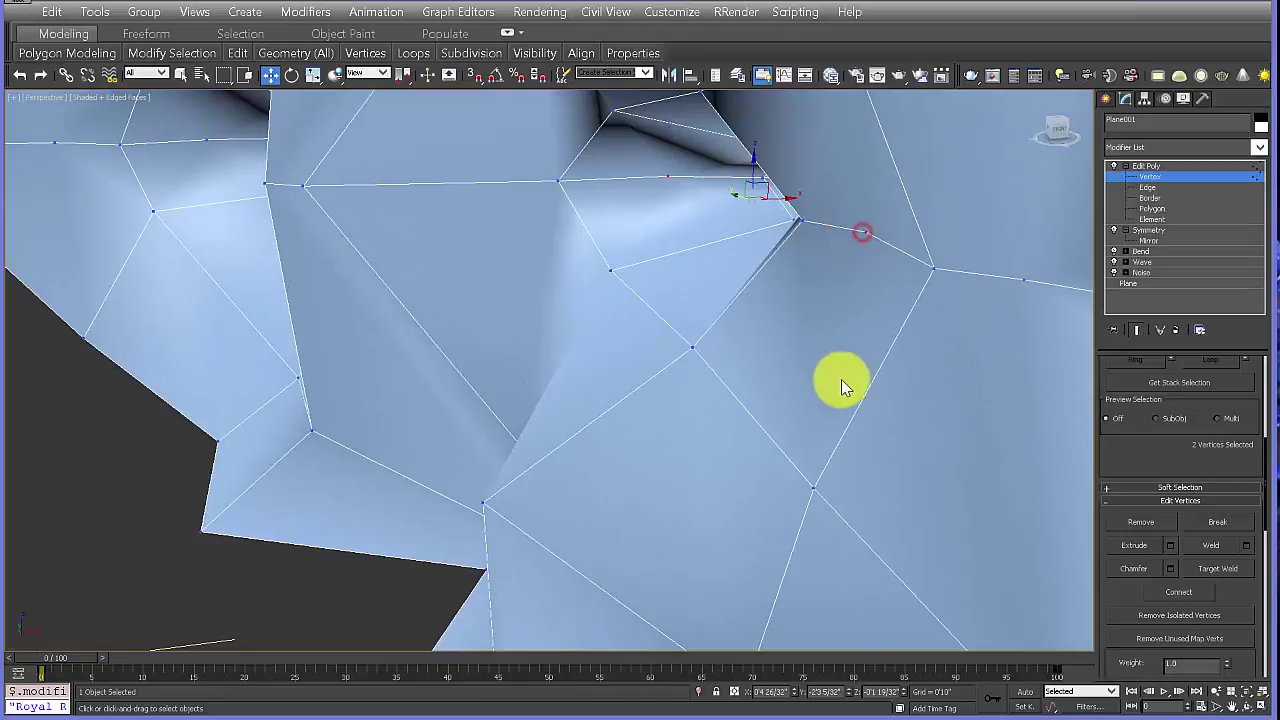
left_click(1025, 283, "ctrl")
middle_click_drag(1014, 311, 918, 308, "alt")
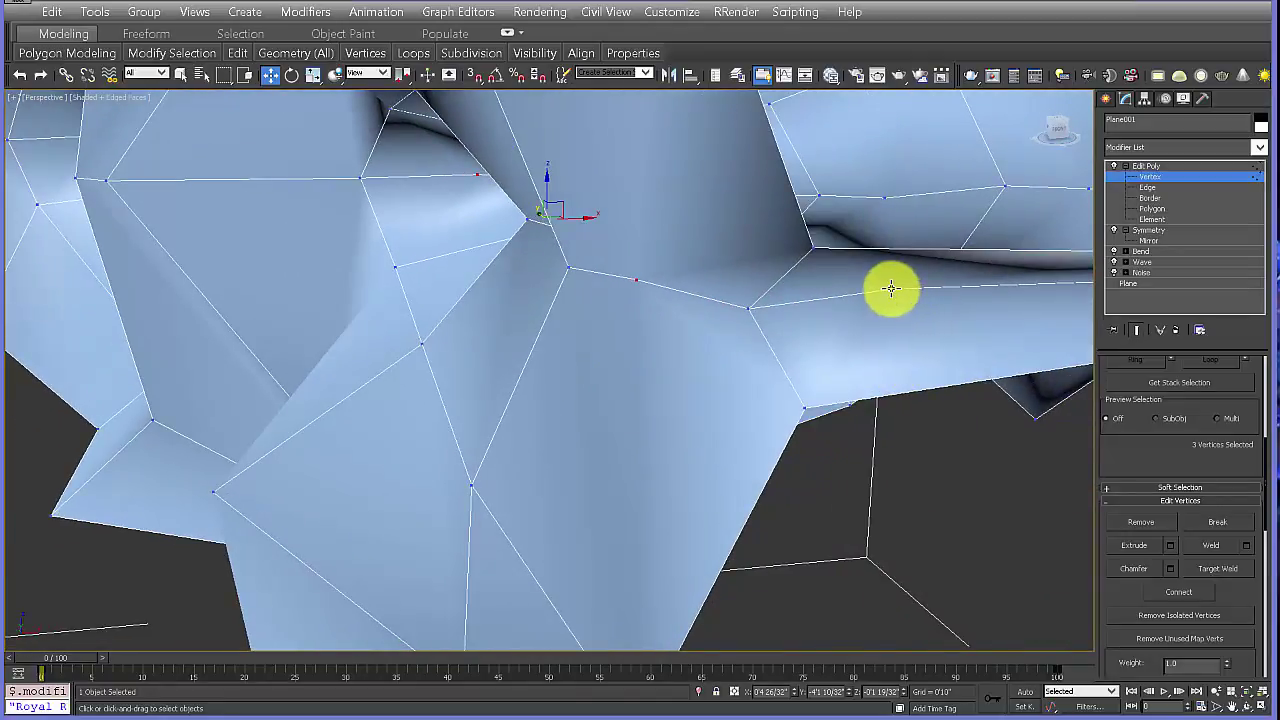
left_click(891, 288, "ctrl")
middle_click_drag(922, 355, 540, 362, "alt")
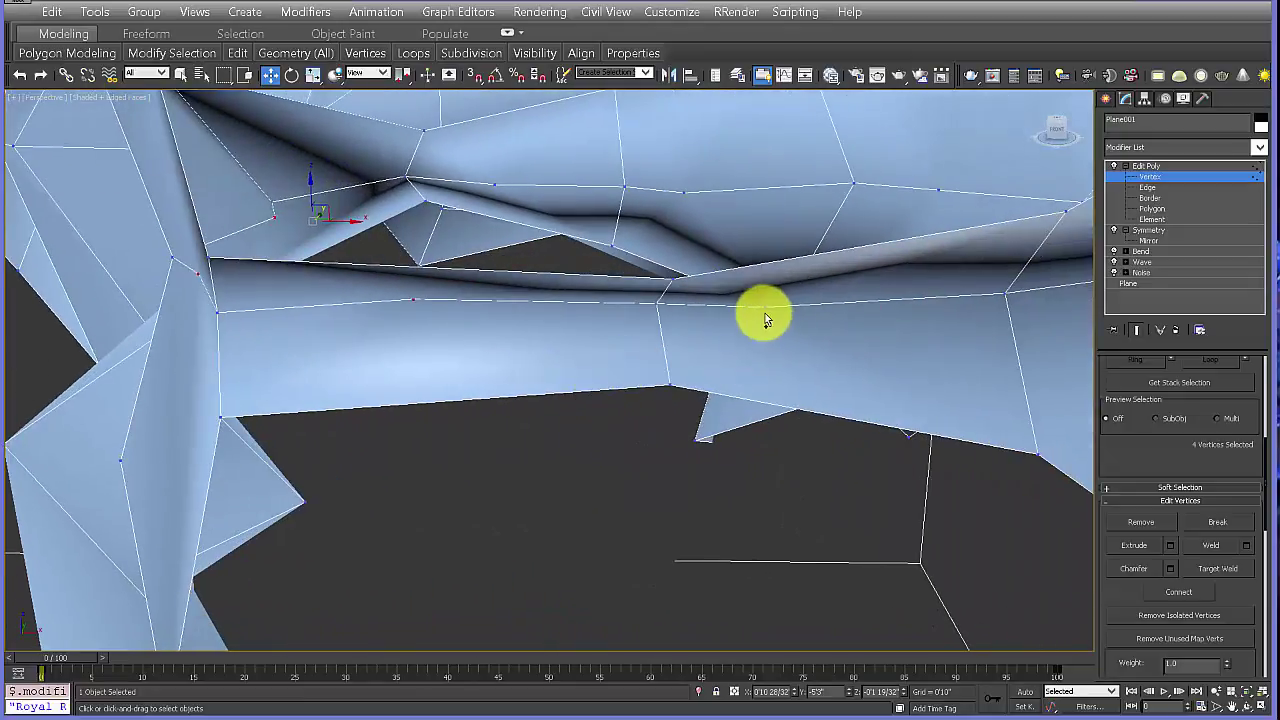
Step: Add the mid-edge seam vertices beyond the narrow strip and past the small hole to the vertex selection
middle_click_drag(766, 316, 471, 358, "alt")
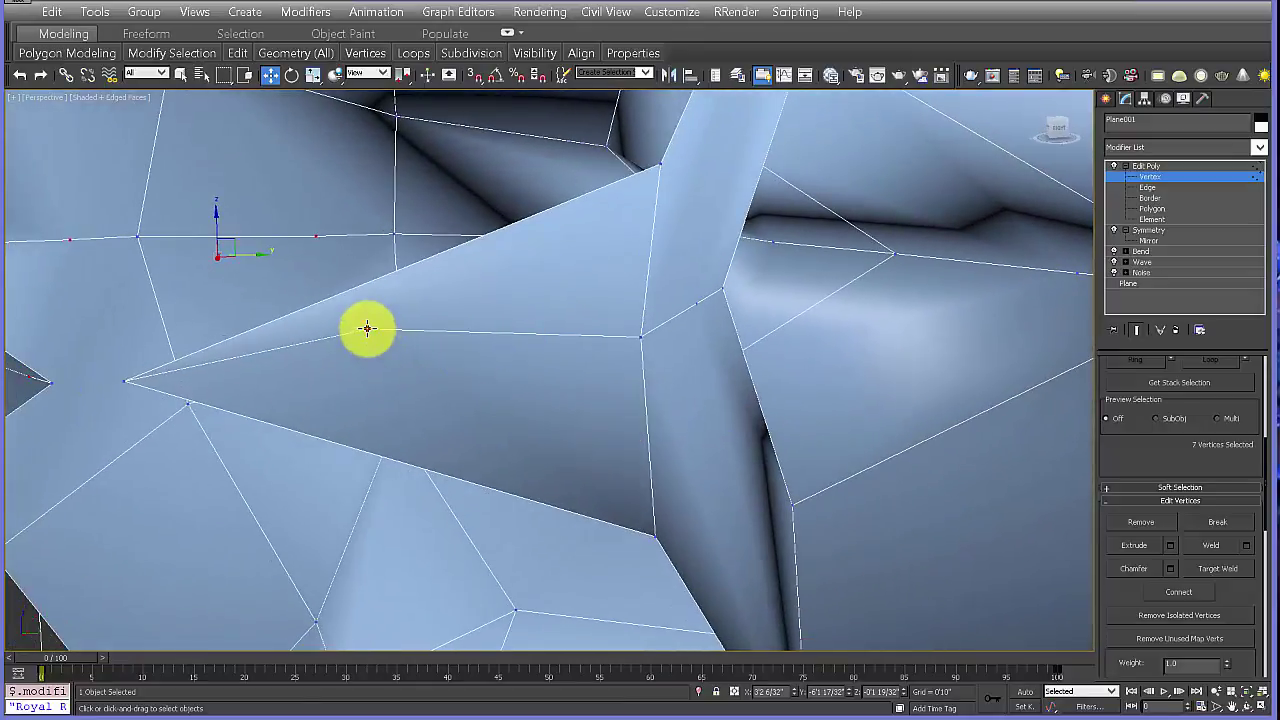
middle_click_drag(641, 428, 519, 347, "alt")
left_click(539, 320, "ctrl")
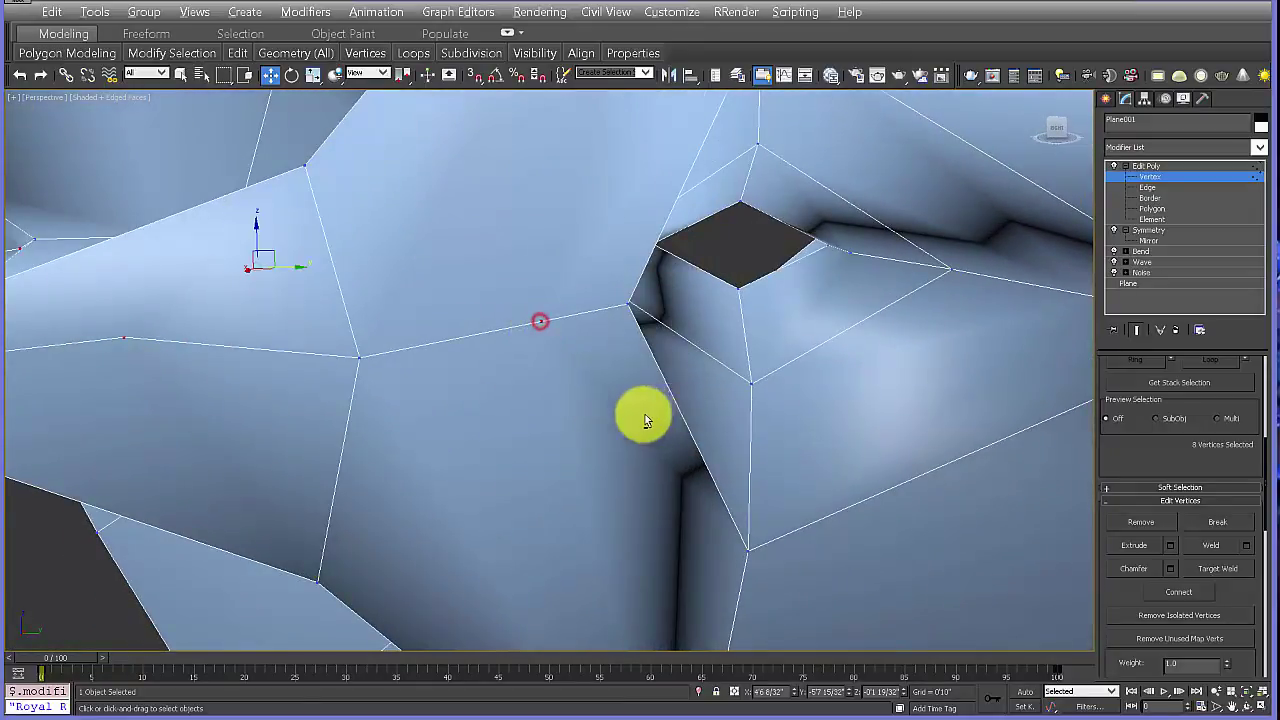
middle_click_drag(643, 417, 567, 342, "alt")
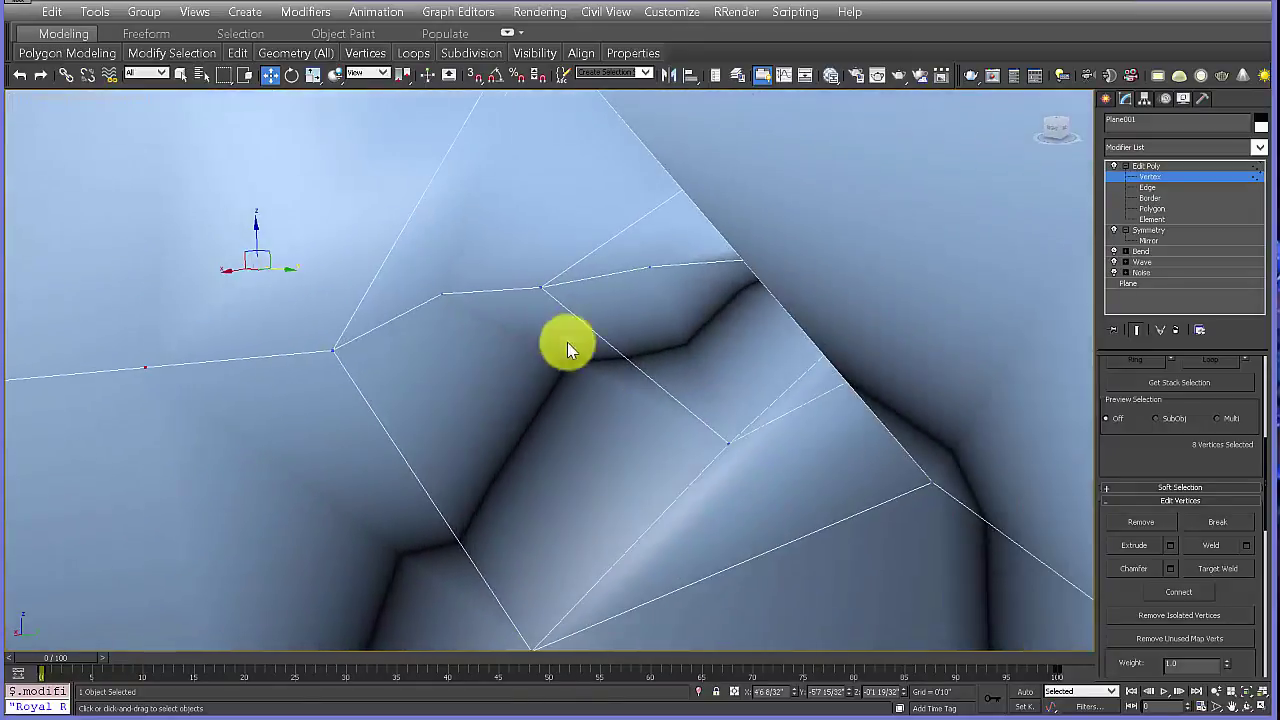
left_click(651, 272, "ctrl")
middle_click_drag(690, 330, 691, 260, "alt")
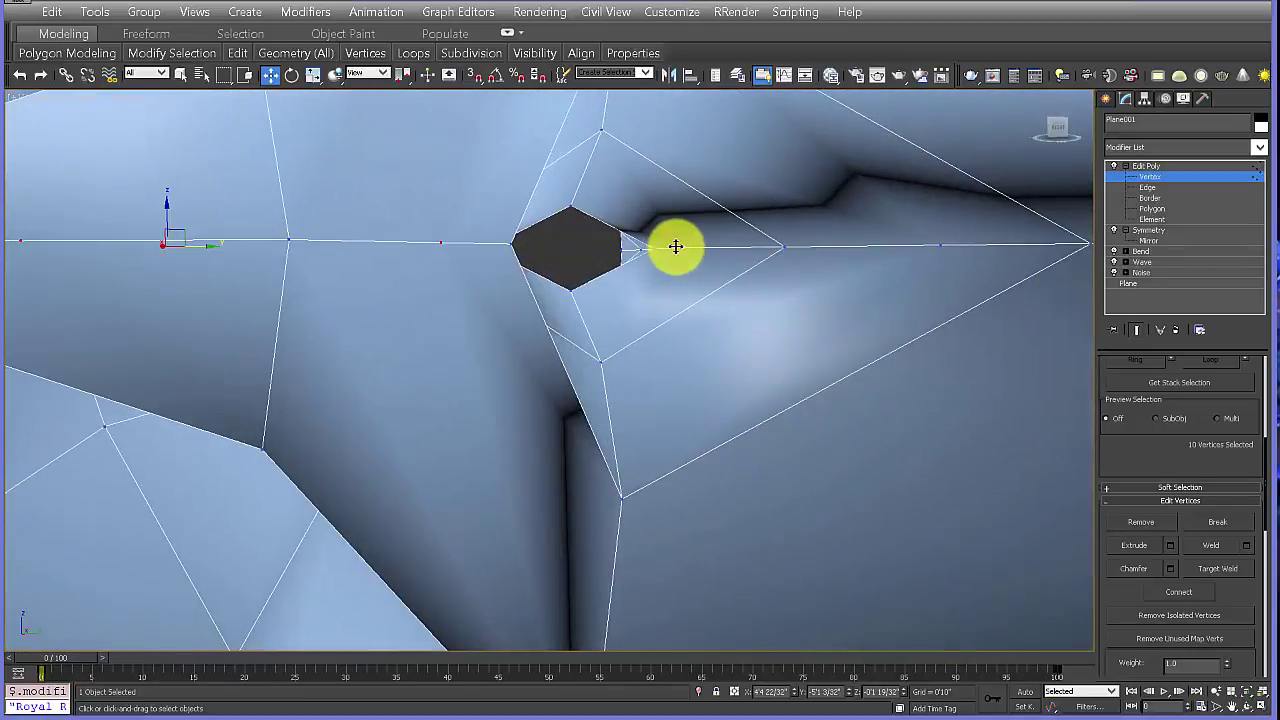
left_click(947, 249, "ctrl")
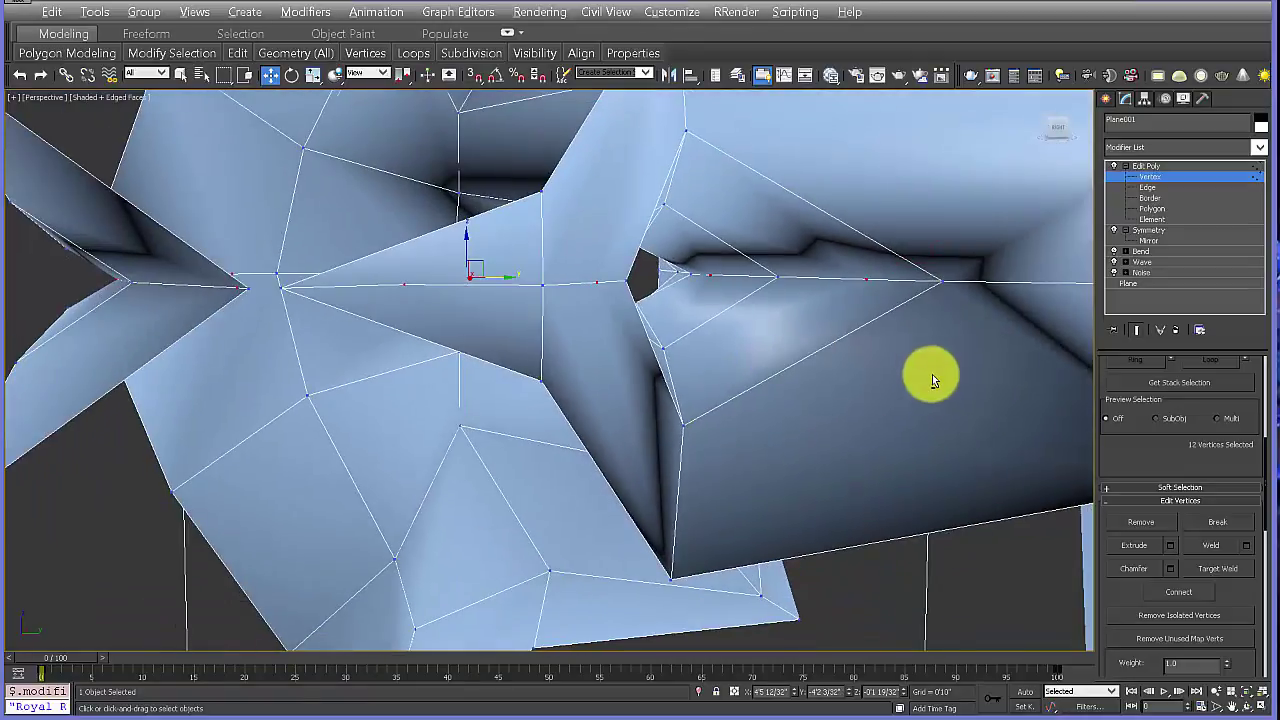
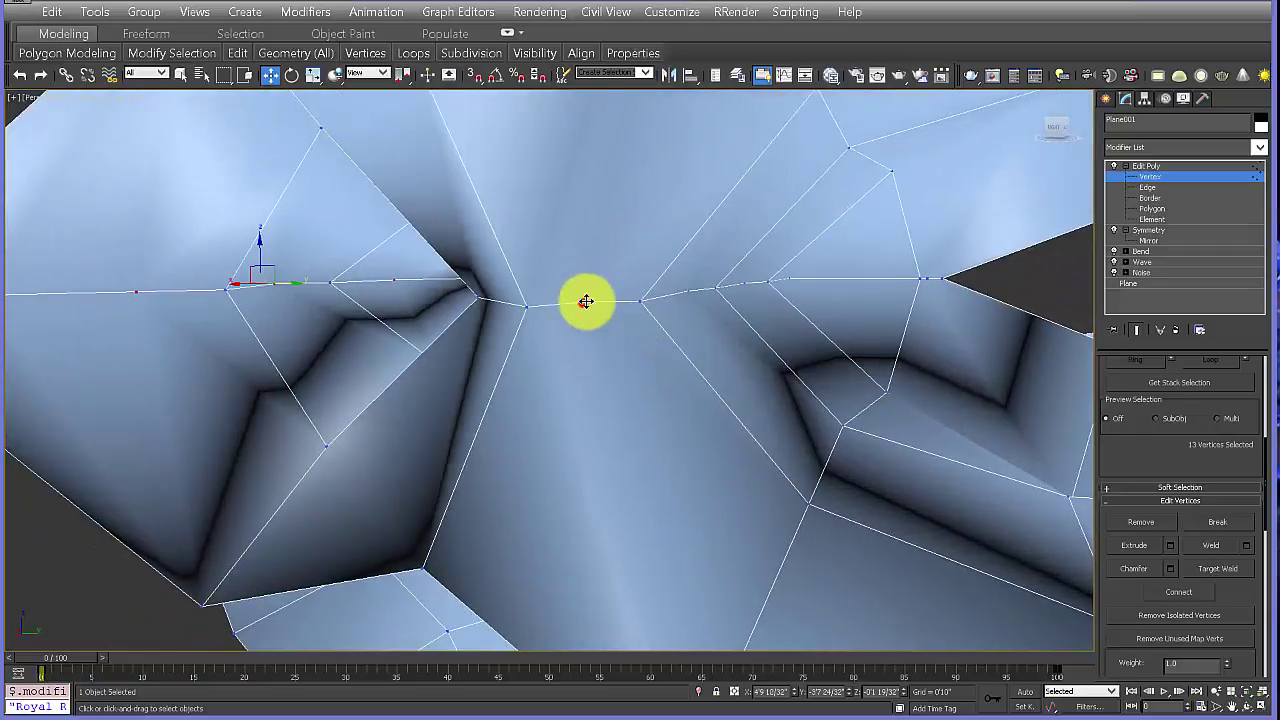
Step: Extend the selection with the remaining mid-edge seam vertices up to the far opening and around the mesh
middle_click_drag(686, 293, 749, 307, "alt")
left_click(752, 293, "ctrl")
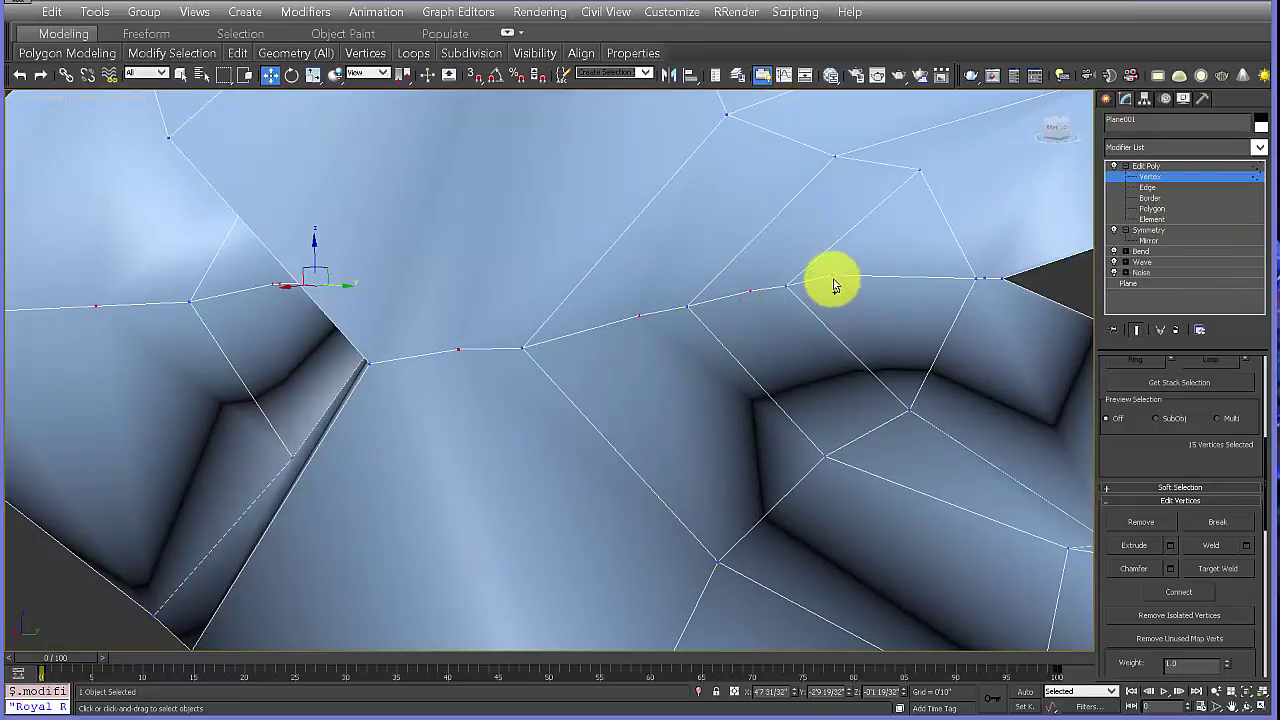
scroll(872, 297, "up", 6)
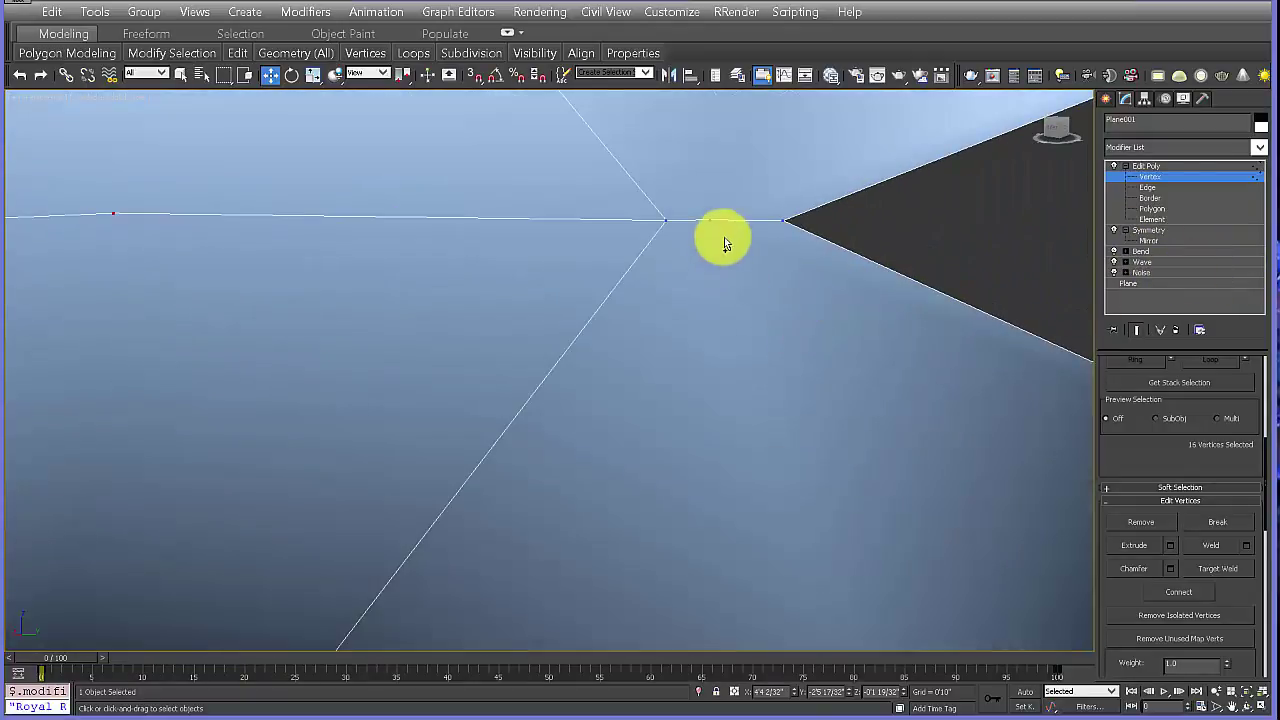
left_click(709, 220, "ctrl")
middle_click_drag(709, 334, 719, 348, "alt")
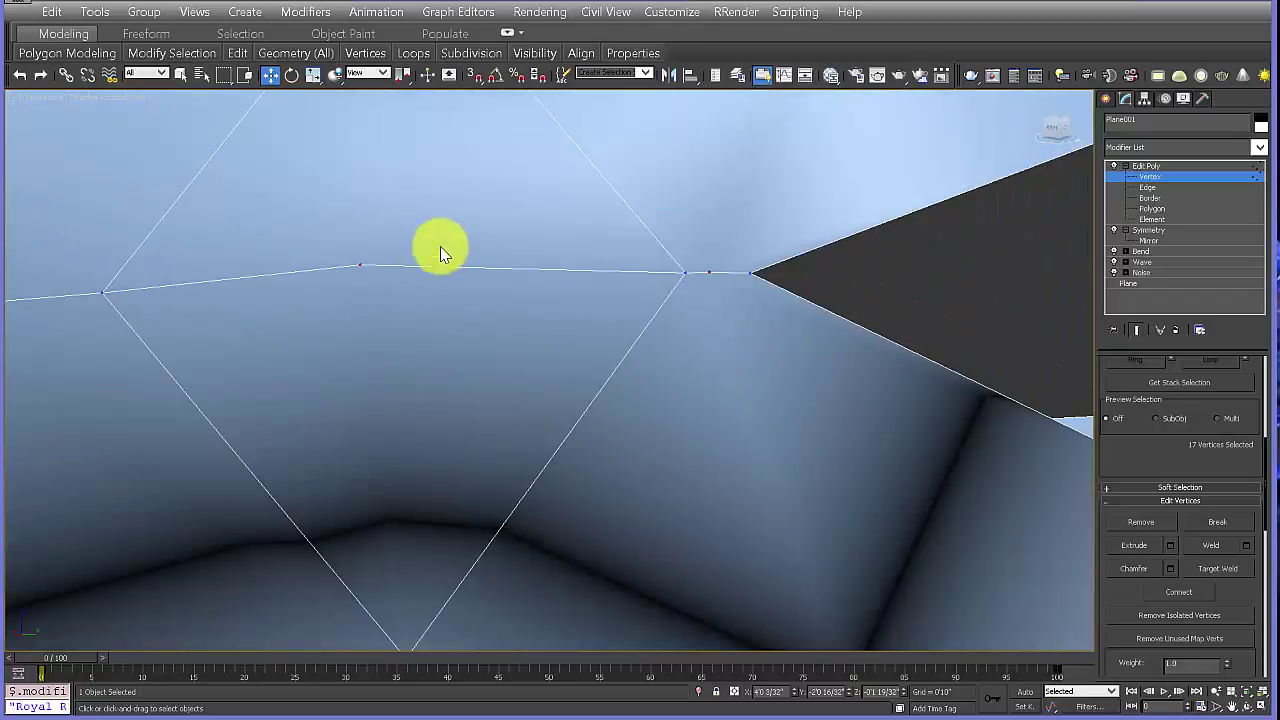
scroll(593, 304, "down", 4)
middle_click_drag(606, 349, 450, 408, "alt")
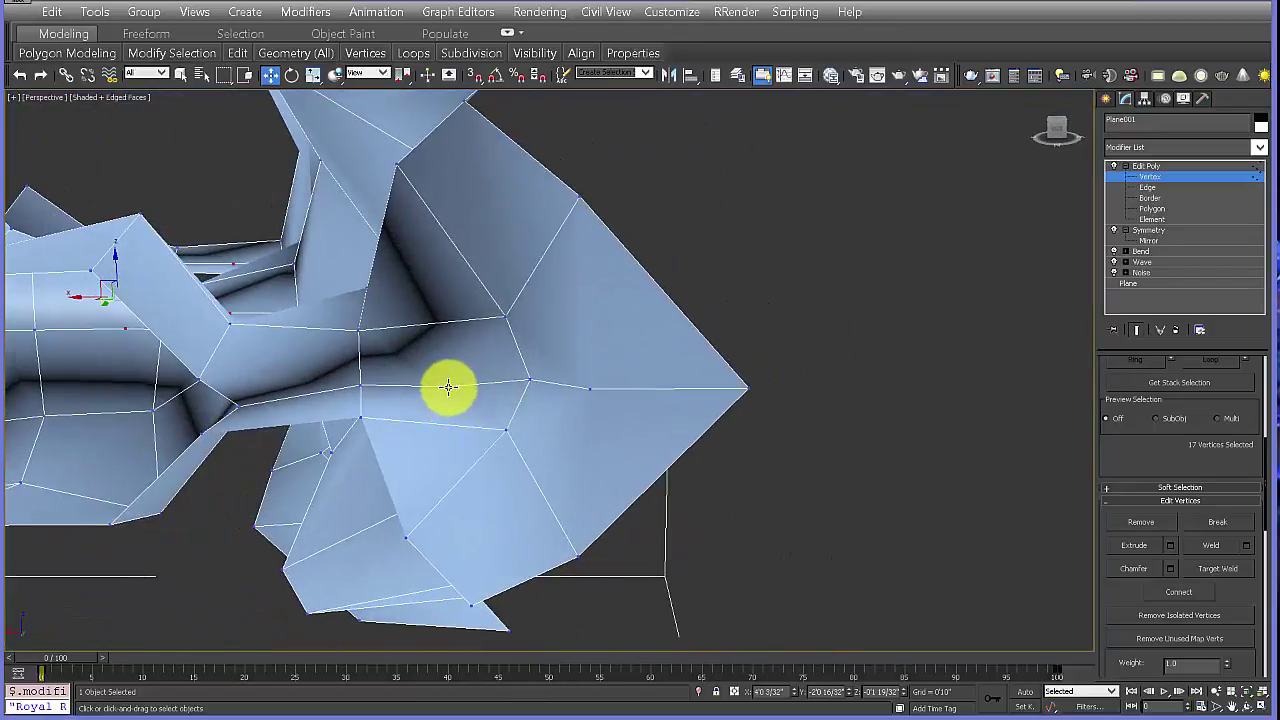
middle_click_drag(260, 440, 500, 392, "alt")
middle_click_drag(620, 361, 420, 333)
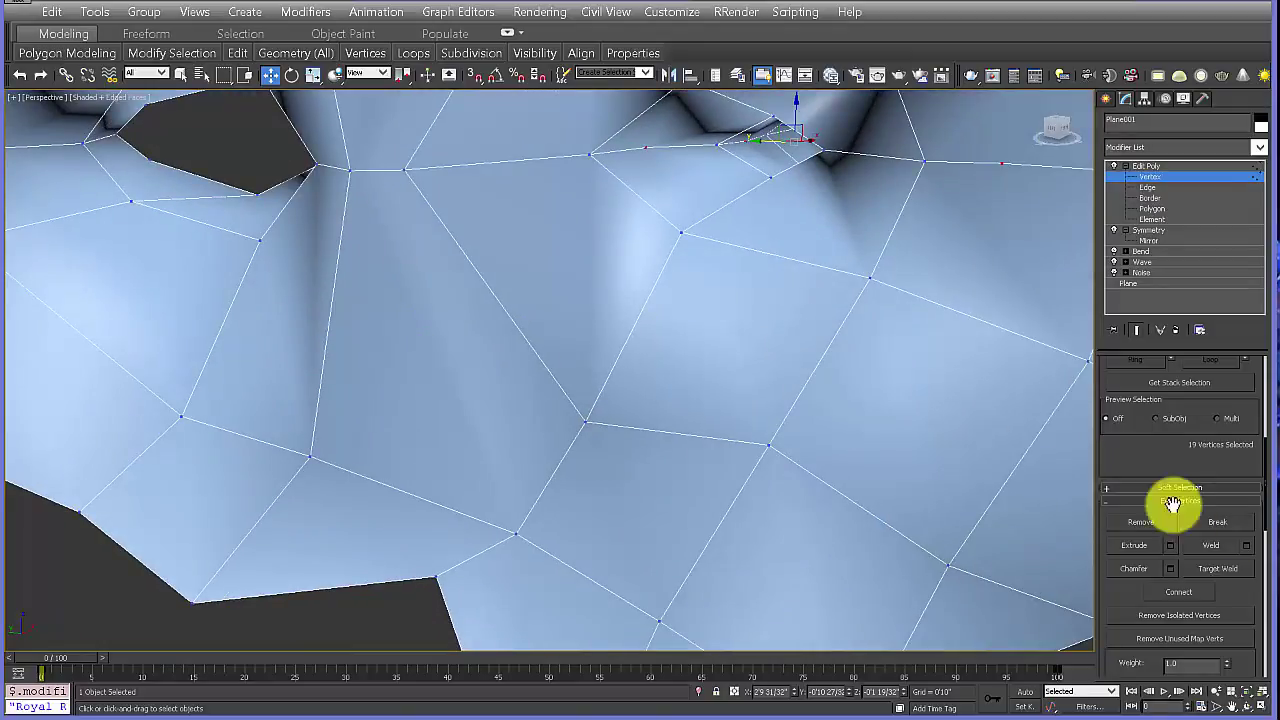
Step: Remove all the selected mid-edge vertices along the mirror seam
middle_click_drag(820, 345, 677, 346)
scroll(677, 346, "down", 3)
middle_click_drag(791, 361, 654, 271, "alt")
scroll(604, 268, "up", 10)
scroll(629, 277, "down", 15)
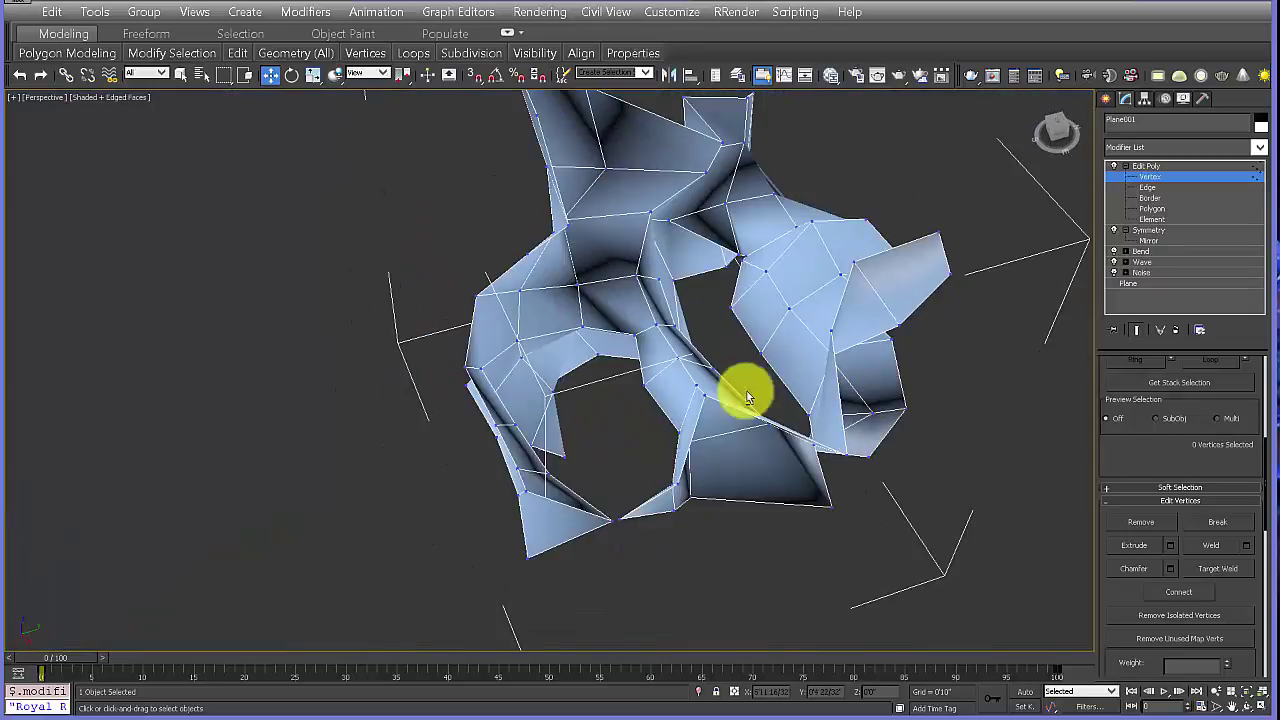
middle_click_drag(745, 397, 762, 376, "alt")
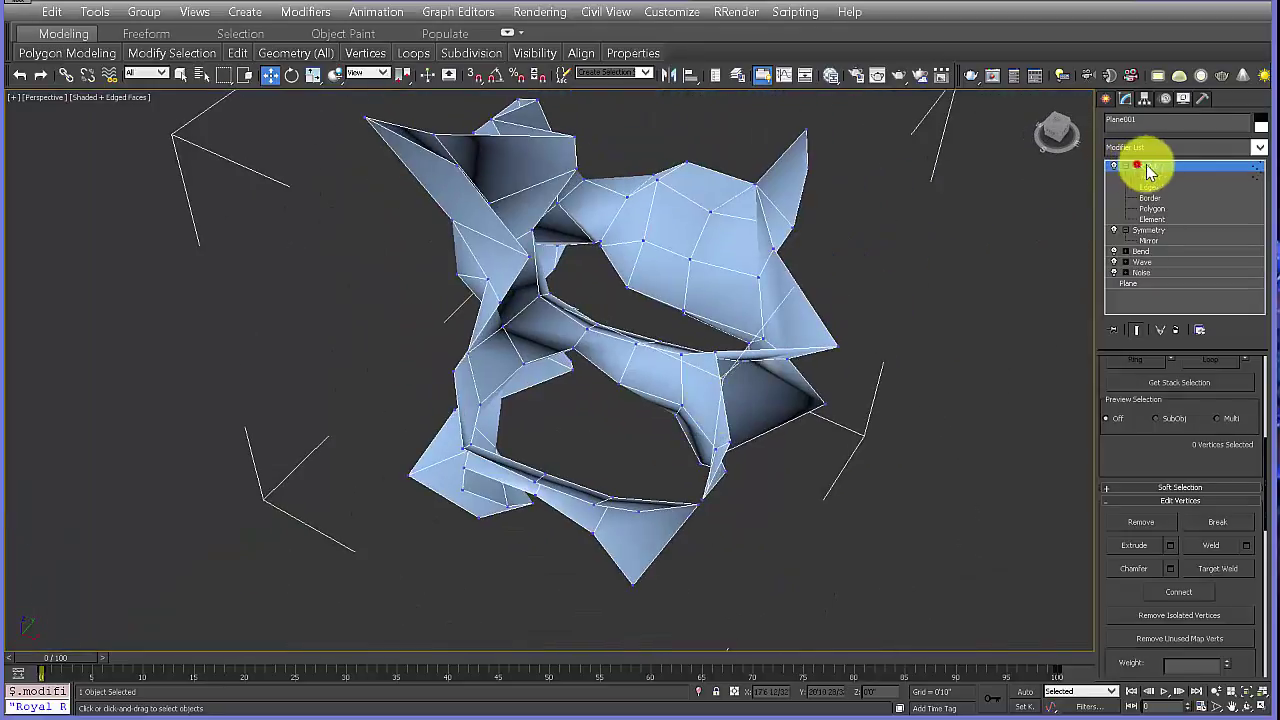
Step: Leave vertex editing, add a TurboSmooth modifier above Edit Poly and set its iterations to 2
left_click(1148, 168)
left_click(1259, 147)
left_click_drag(1249, 229, 1252, 565)
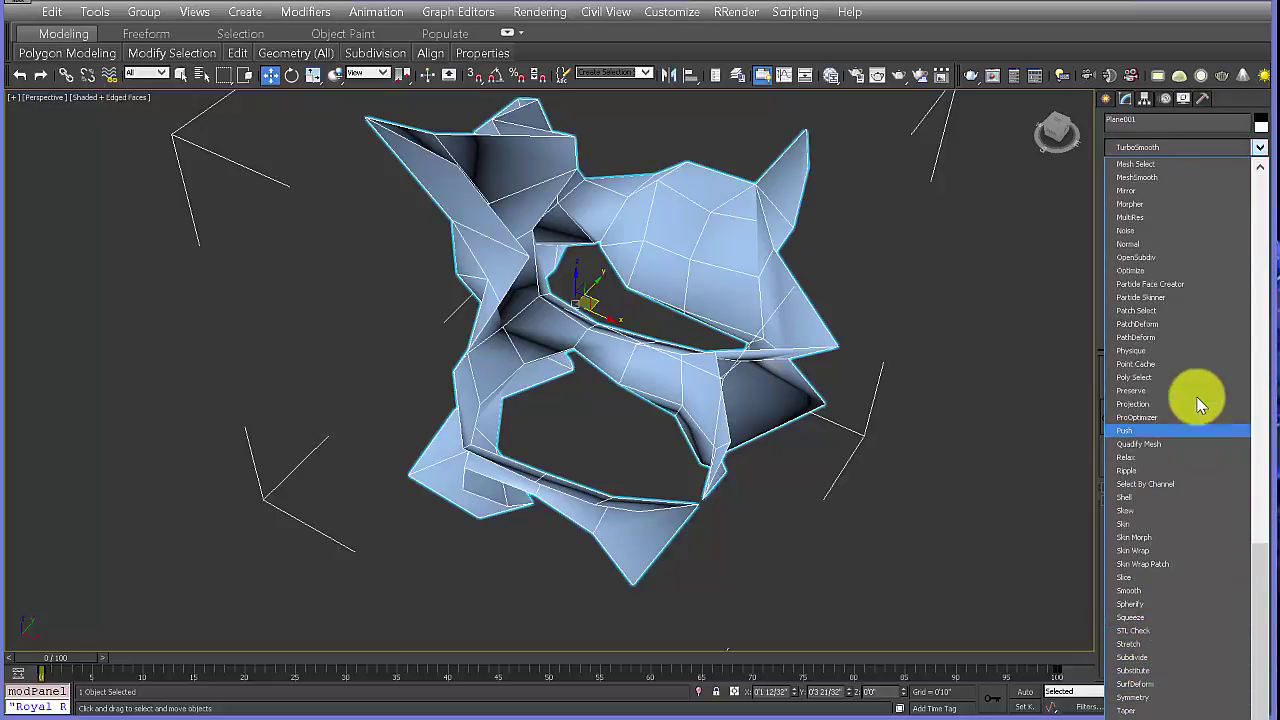
left_click(1203, 296)
right_click(1176, 174)
left_click(1245, 175)
left_click(1260, 148)
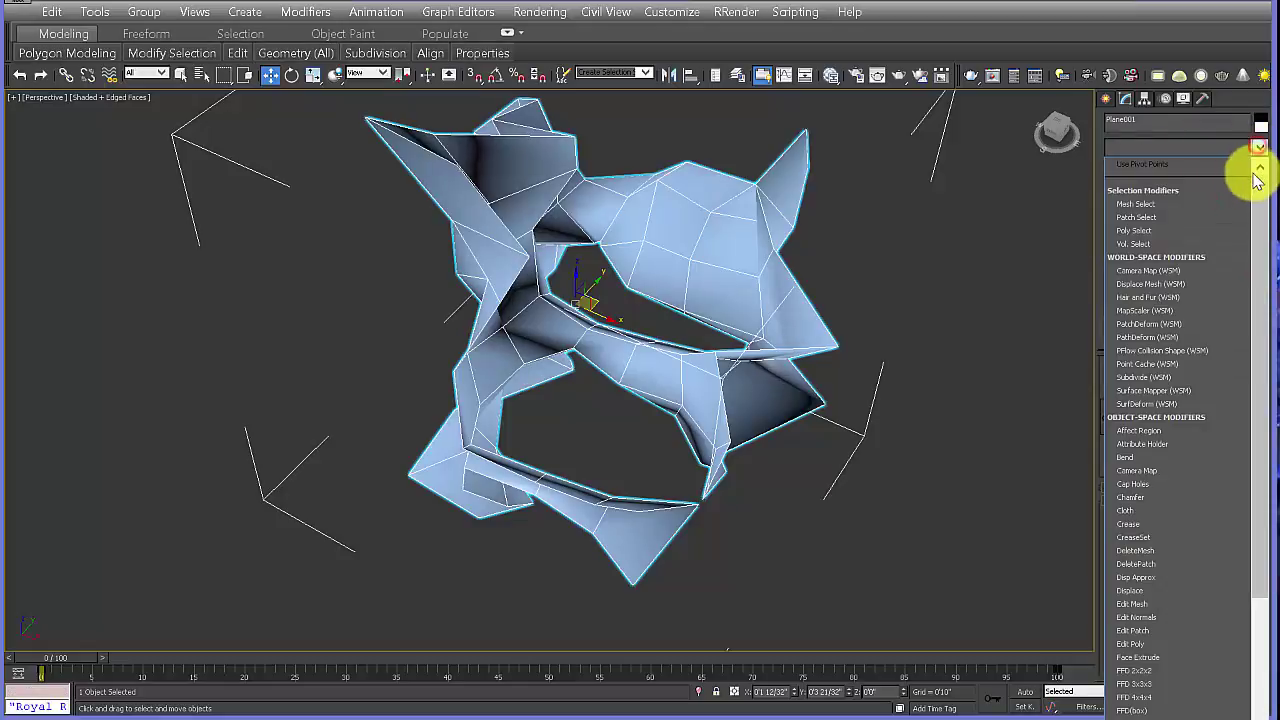
left_click_drag(1262, 422, 1259, 500)
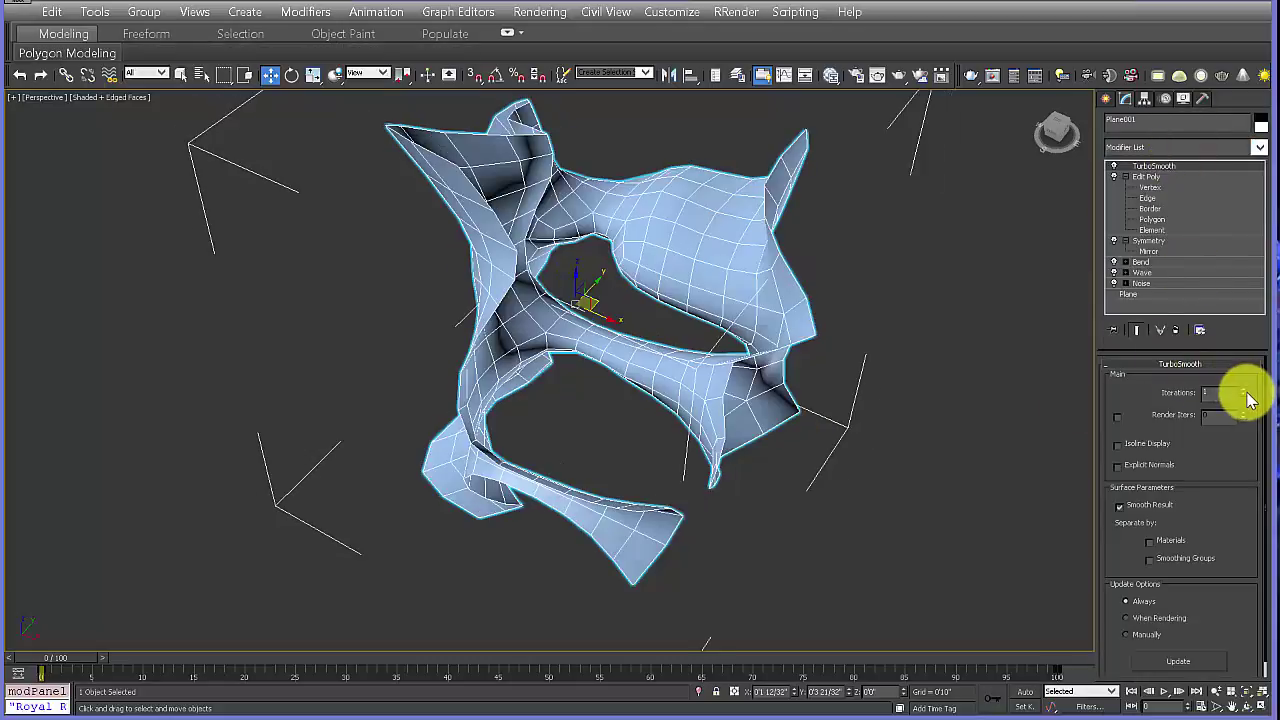
left_click(1245, 391)
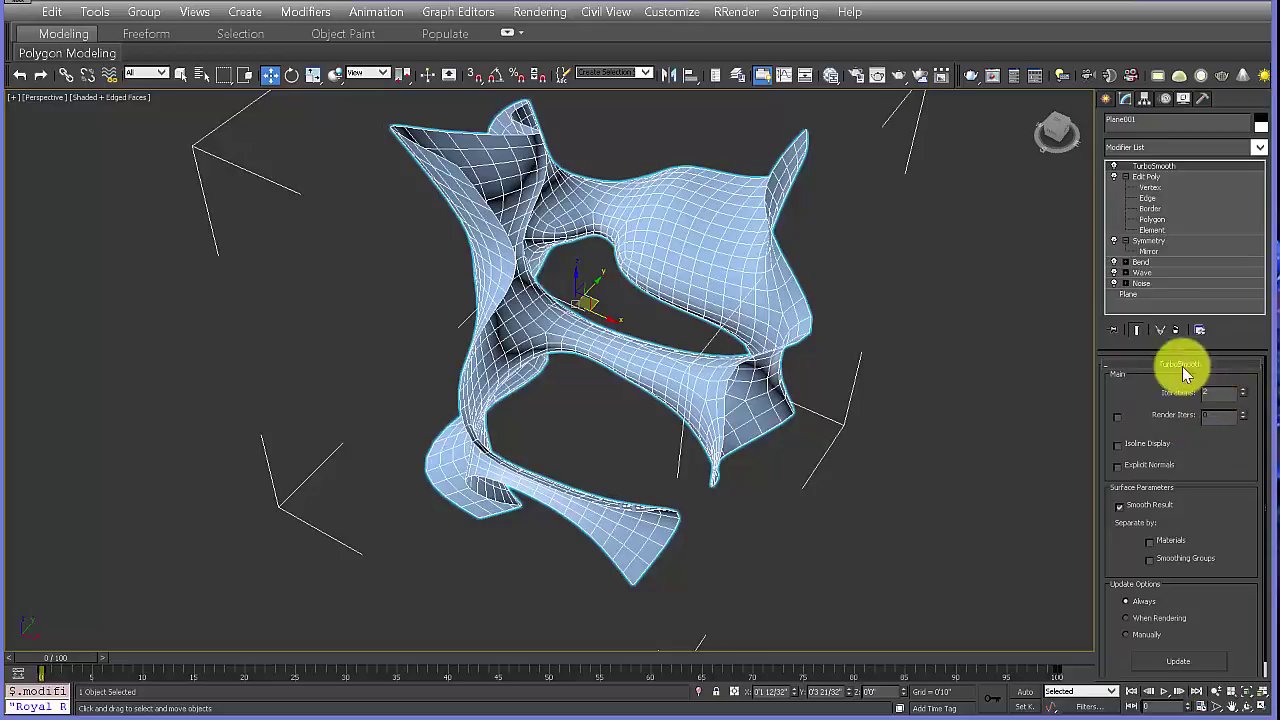
middle_click_drag(735, 316, 560, 380, "alt")
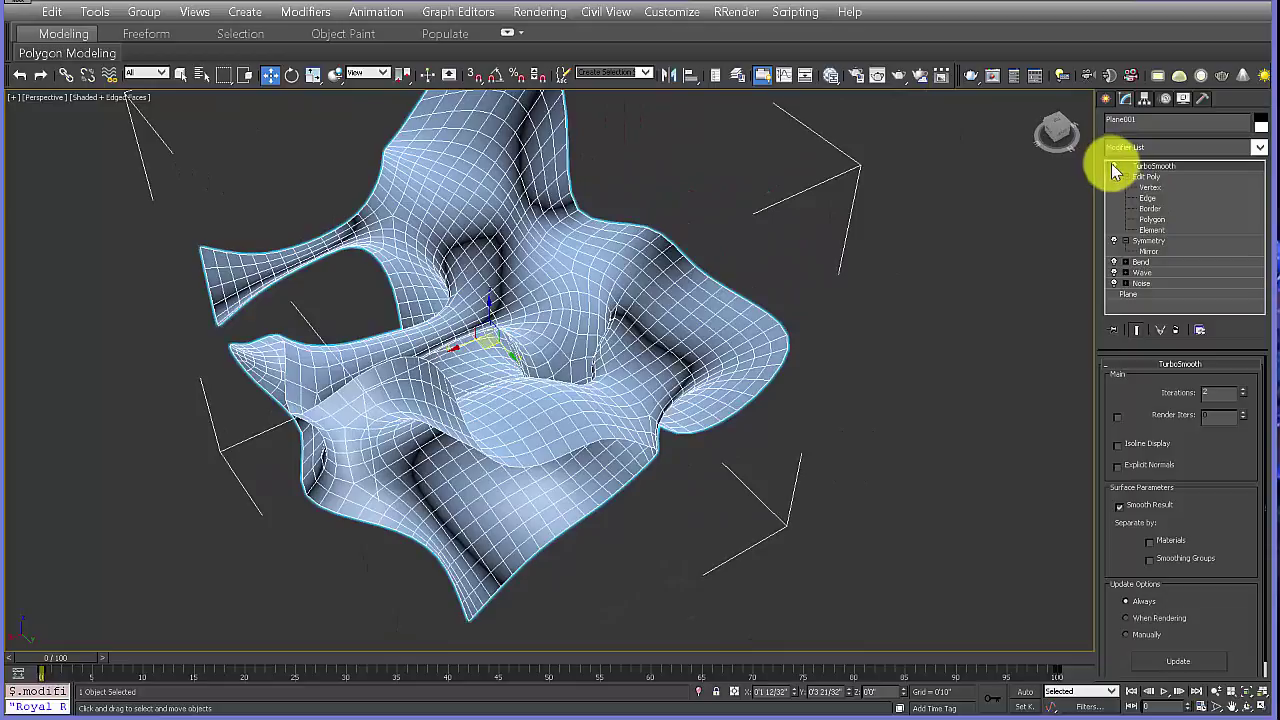
Step: Turn off the TurboSmooth display and add a second Symmetry modifier directly above the Edit Poly
left_click(1114, 166)
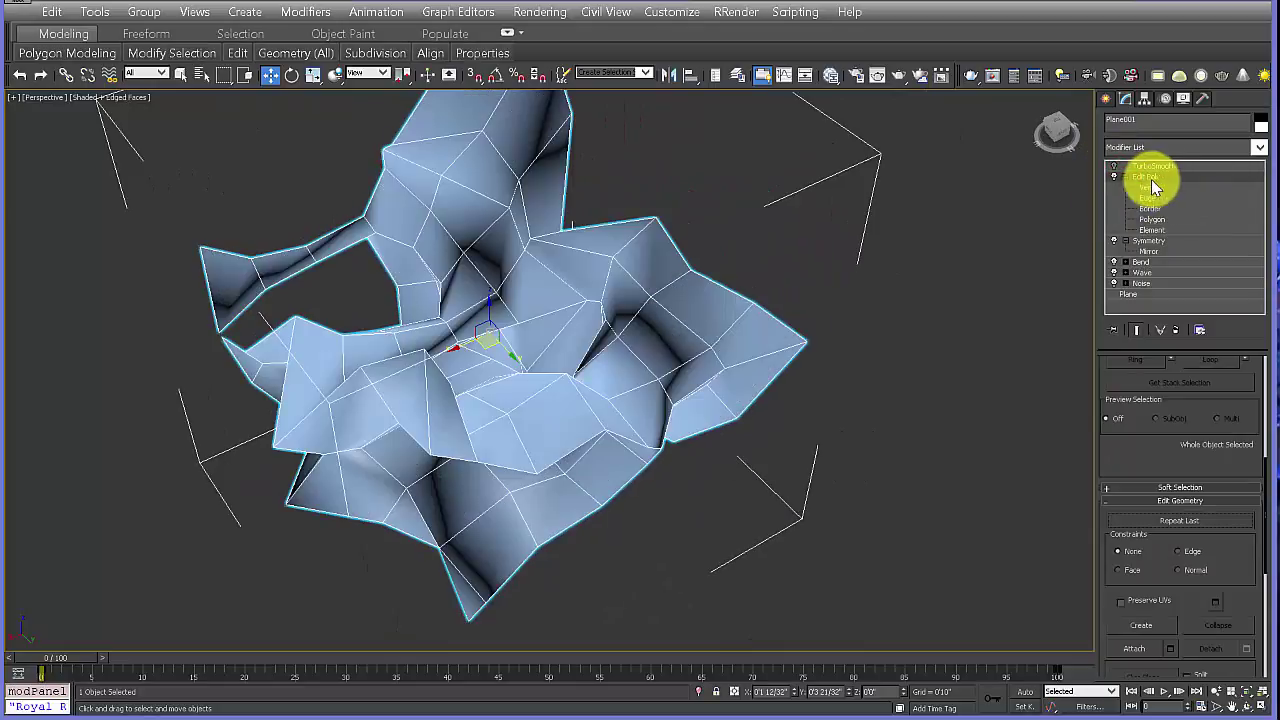
left_click(1261, 148)
left_click_drag(1261, 209, 1268, 625)
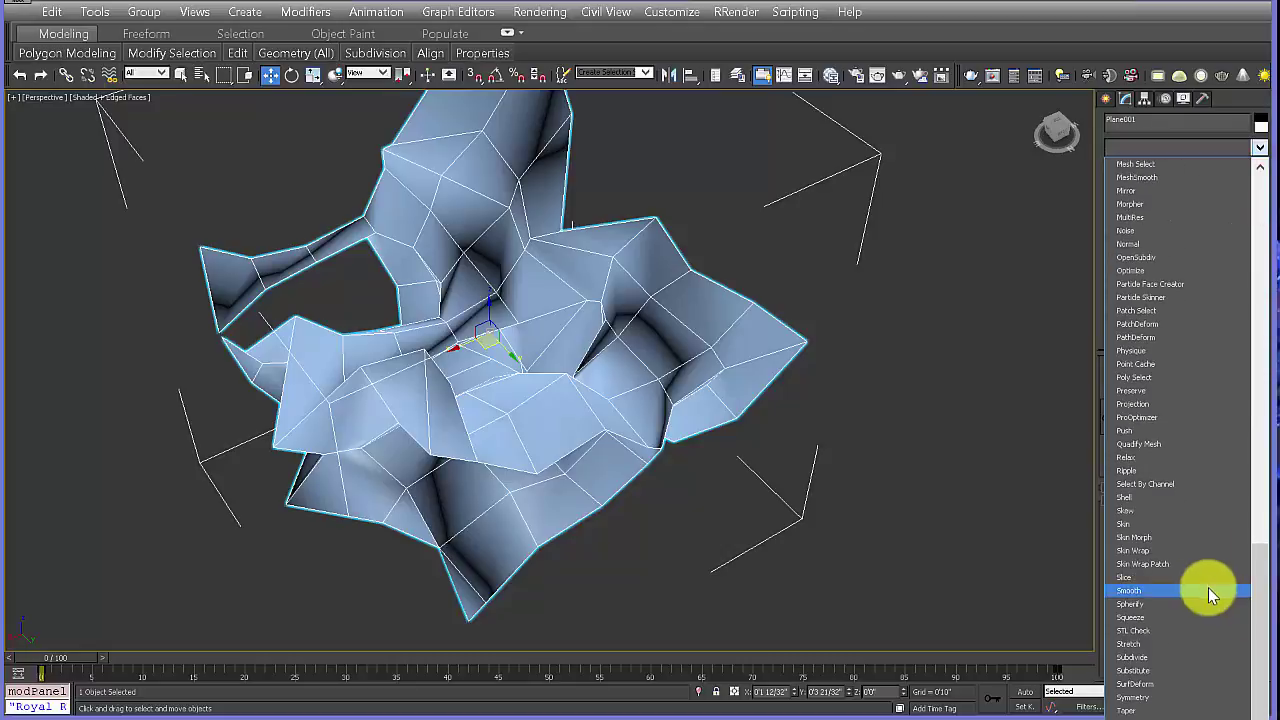
left_click(1147, 698)
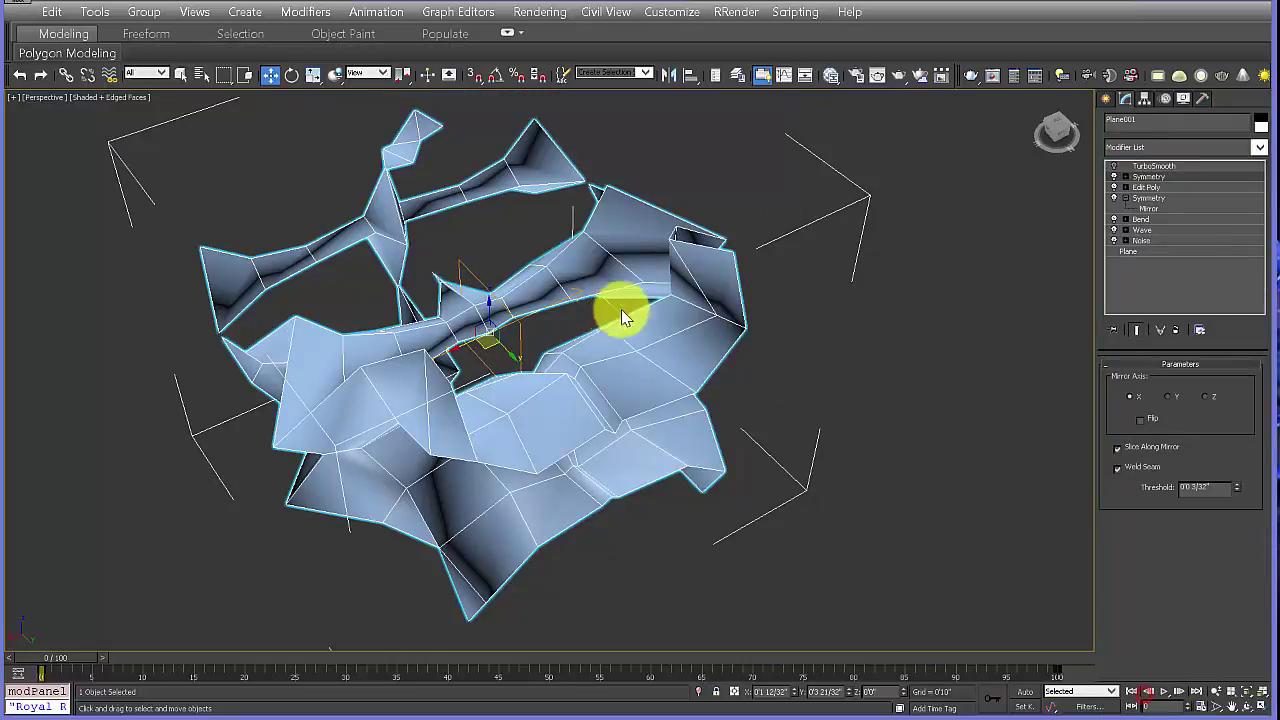
Step: Enable Flip on the new Symmetry and move its mirror plane along X to about 9'3"
left_click(1126, 176)
left_click(1147, 187)
left_click_drag(461, 347, 1068, 456)
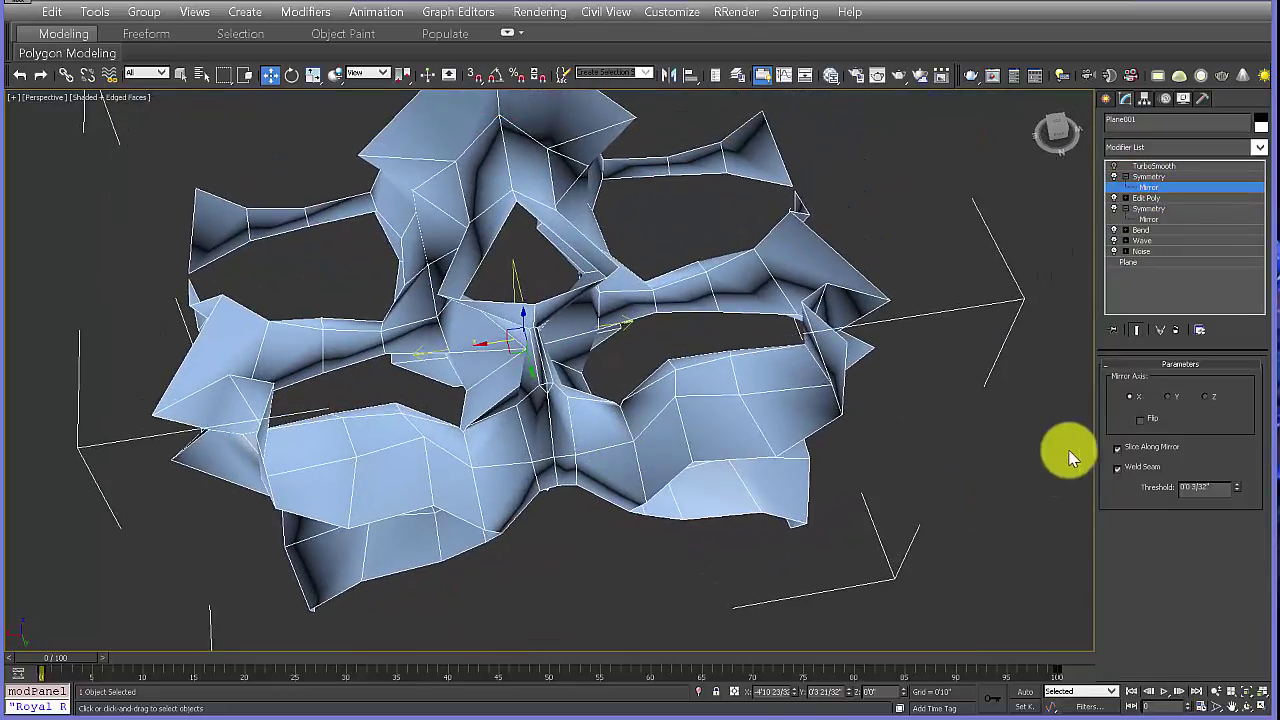
left_click(1140, 420)
left_click_drag(422, 358, 616, 366)
middle_click_drag(497, 364, 760, 380, "alt")
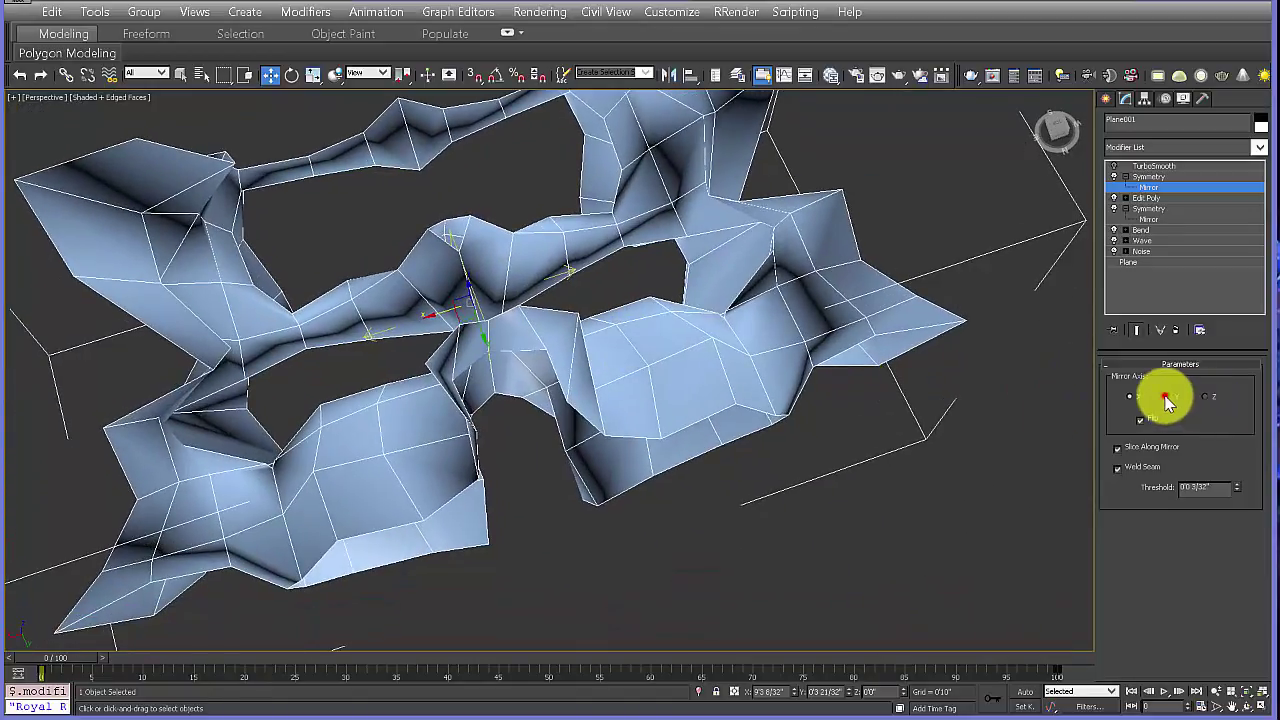
Step: Set the Symmetry's mirror axis to Y and shift the mirror plane to about 7'5" in Y
left_click(1167, 397)
left_click_drag(497, 309, 510, 137)
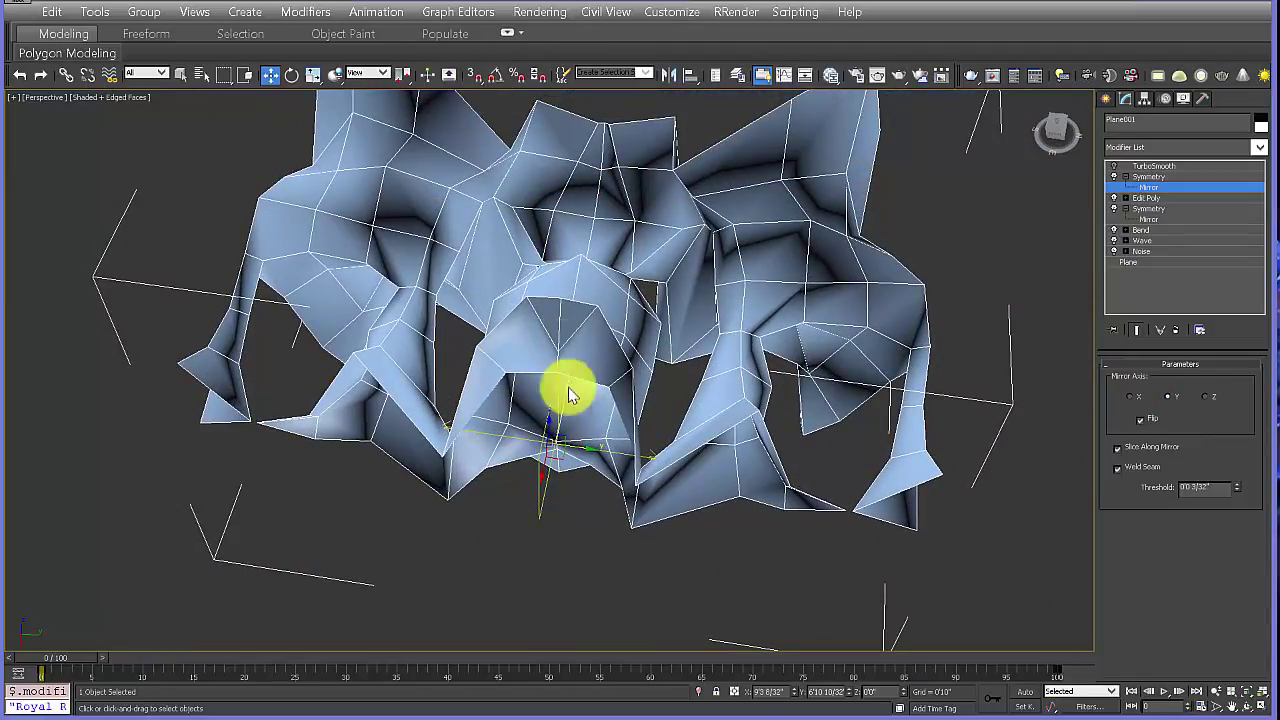
mouse_move(590, 462)
left_mouse_down()
mouse_move(591, 447)
mouse_move(643, 451)
mouse_move(593, 453)
left_mouse_up()
middle_click_drag(674, 284, 620, 472, "alt")
mouse_move(590, 441)
left_mouse_down()
mouse_move(563, 446)
mouse_move(589, 446)
mouse_move(575, 445)
left_mouse_up()
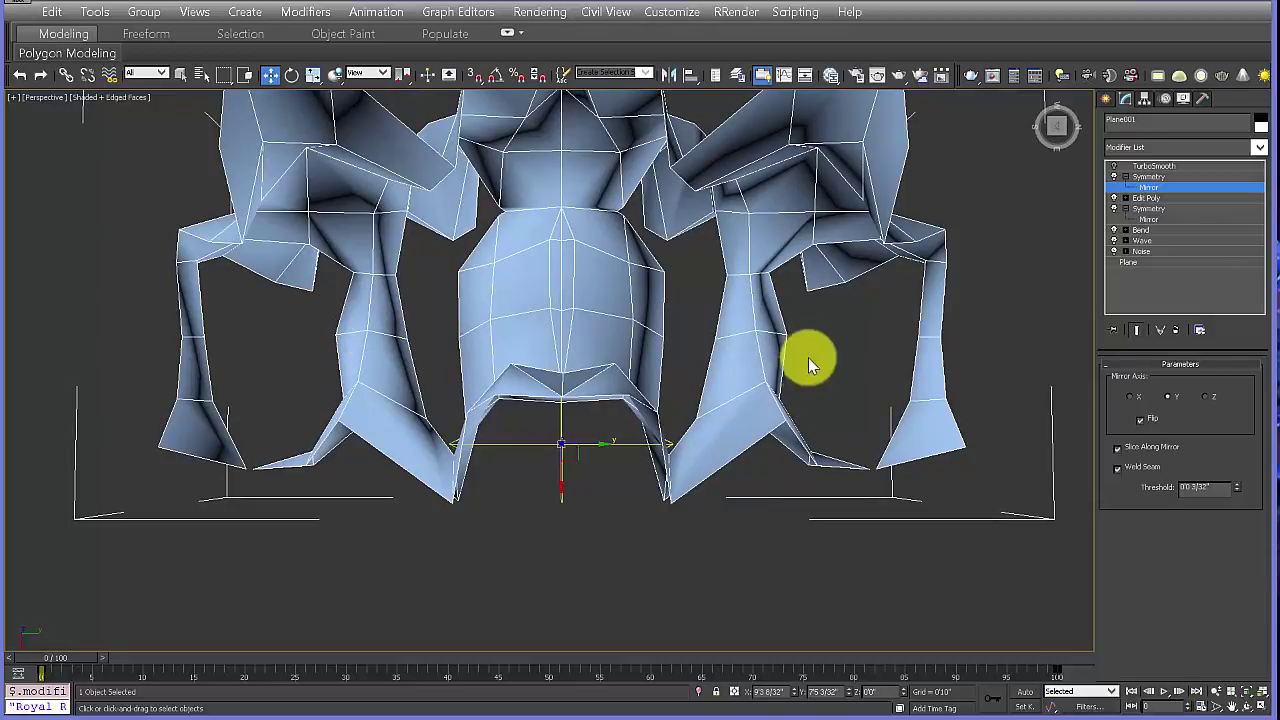
middle_click_drag(565, 395, 558, 288, "alt")
Step: Try the Z mirror axis with Flip off, lowering the mirror plane to about -3'3" in Z
left_click(1205, 396)
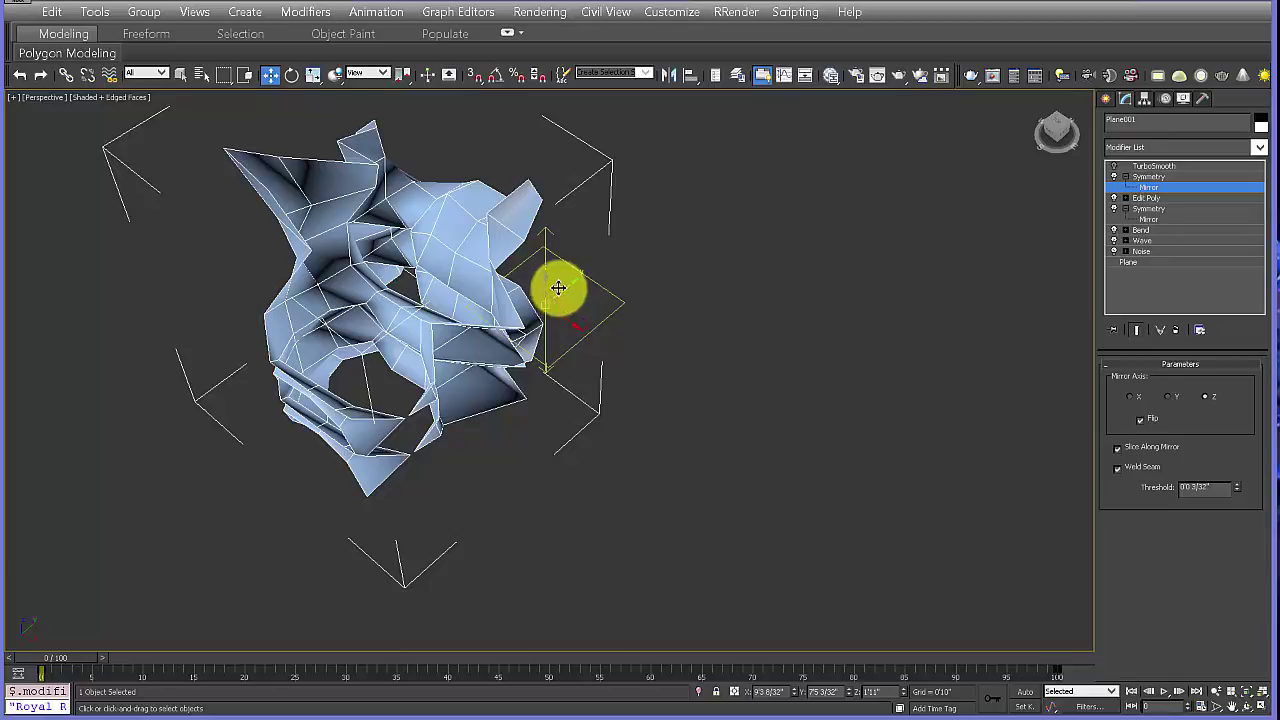
left_click(1140, 420)
middle_click_drag(540, 368, 564, 284, "alt")
left_click_drag(544, 276, 490, 400)
Step: Set the mirror axis to Y, enable Flip and place the mirror plane at about 8'5" in Y
left_click(1170, 398)
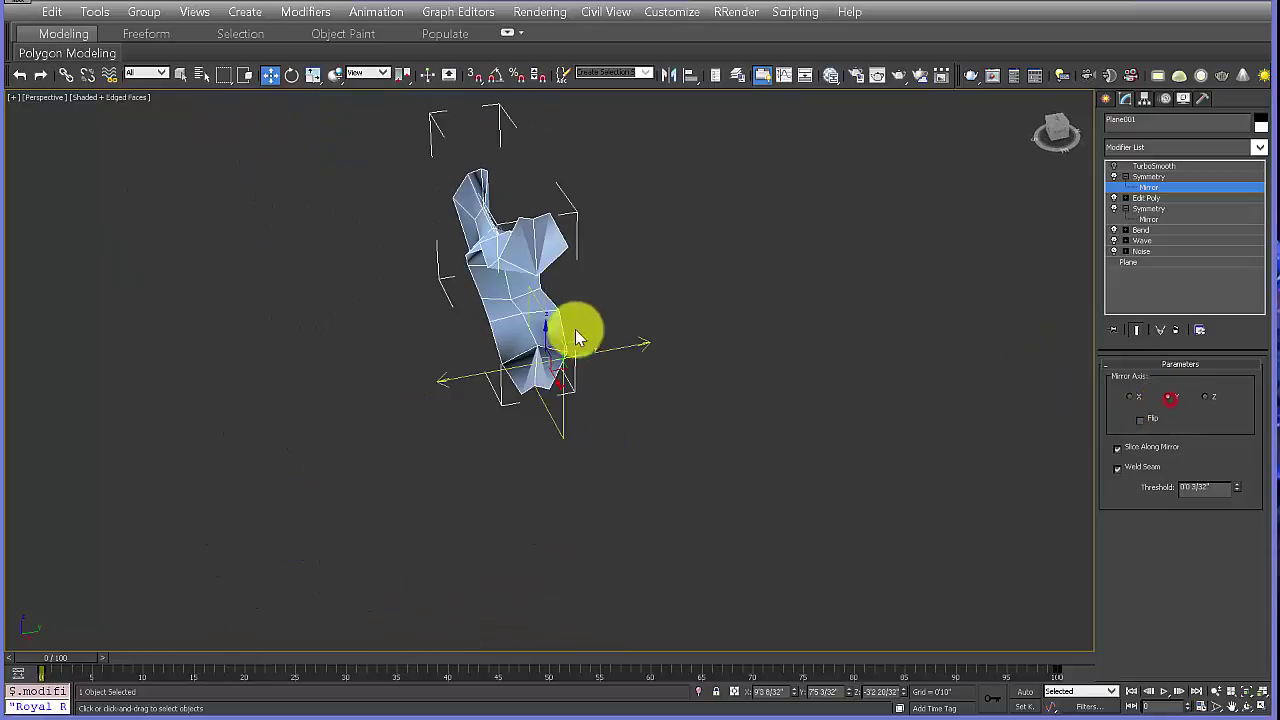
left_click_drag(531, 370, 397, 400)
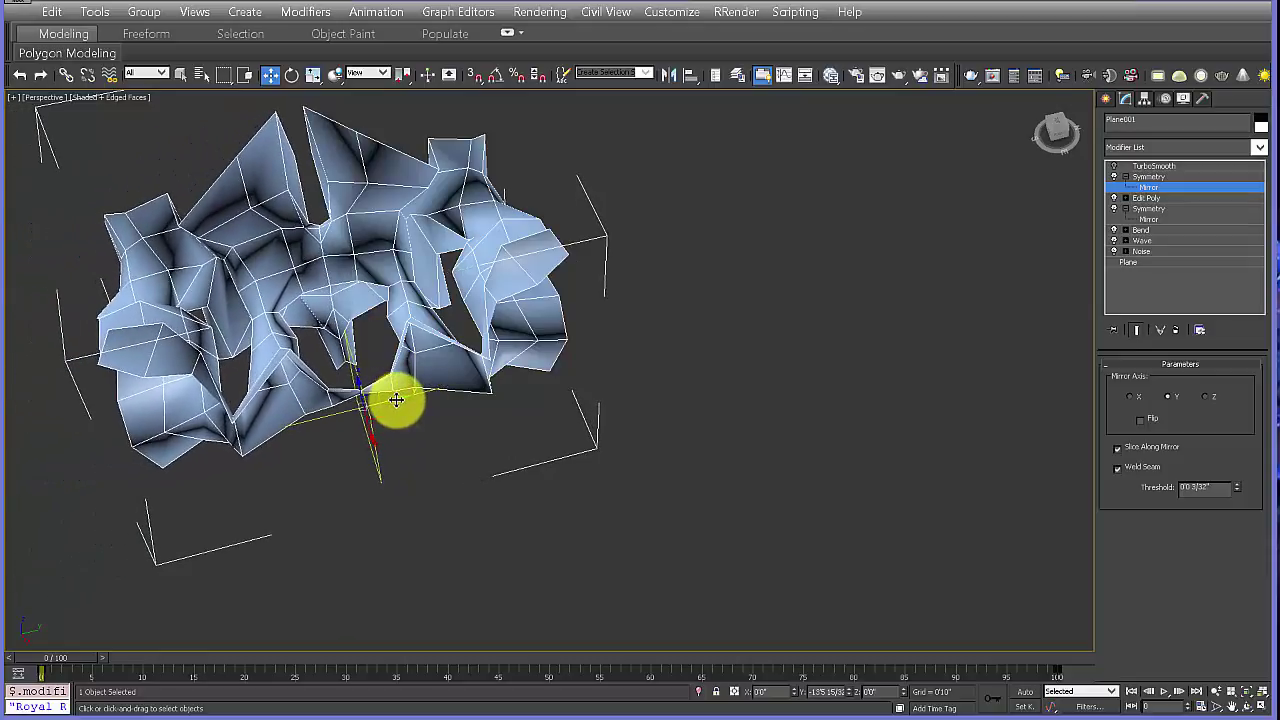
left_click_drag(363, 358, 737, 408)
left_click(1132, 419)
middle_click_drag(683, 165, 640, 224)
scroll(646, 229, "up", 5)
middle_click_drag(677, 369, 568, 243, "alt")
scroll(669, 407, "down", 3)
middle_click_drag(626, 420, 607, 400, "alt")
middle_click_drag(674, 436, 700, 300, "alt")
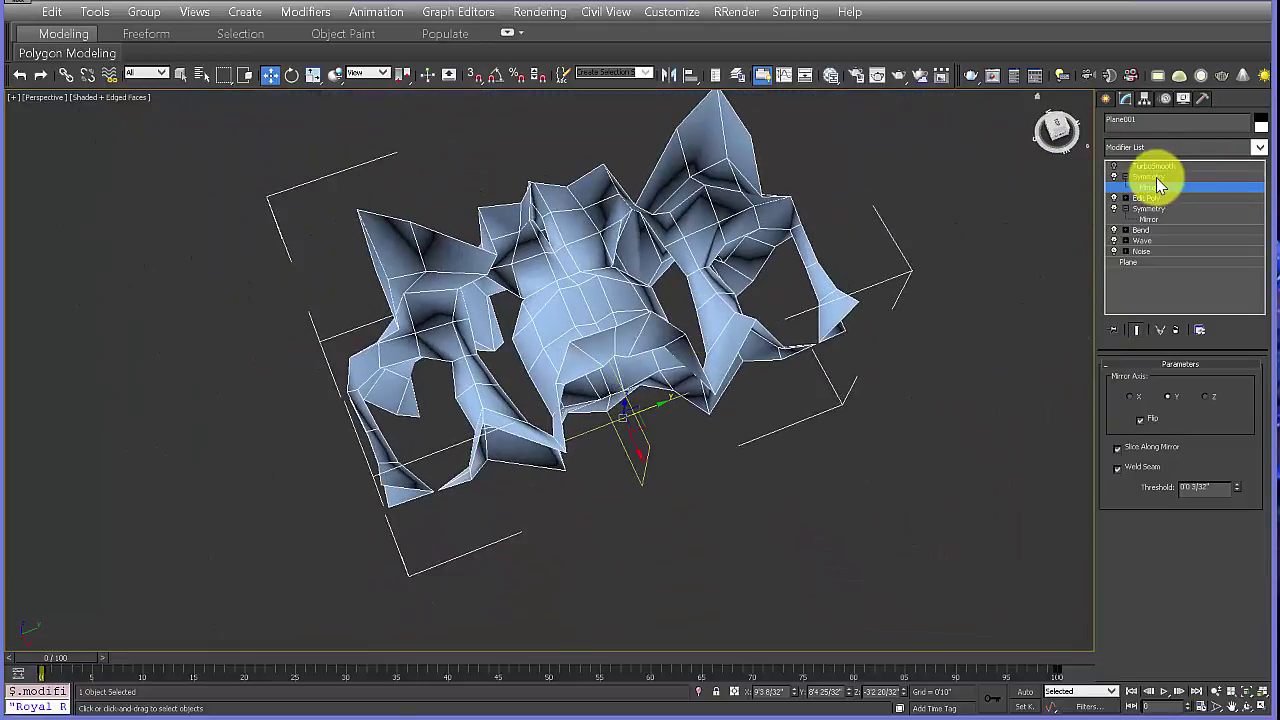
Step: Add an Edit Poly modifier above the second Symmetry and inspect the new seam at vertex level
left_click(1259, 148)
left_click(1143, 640)
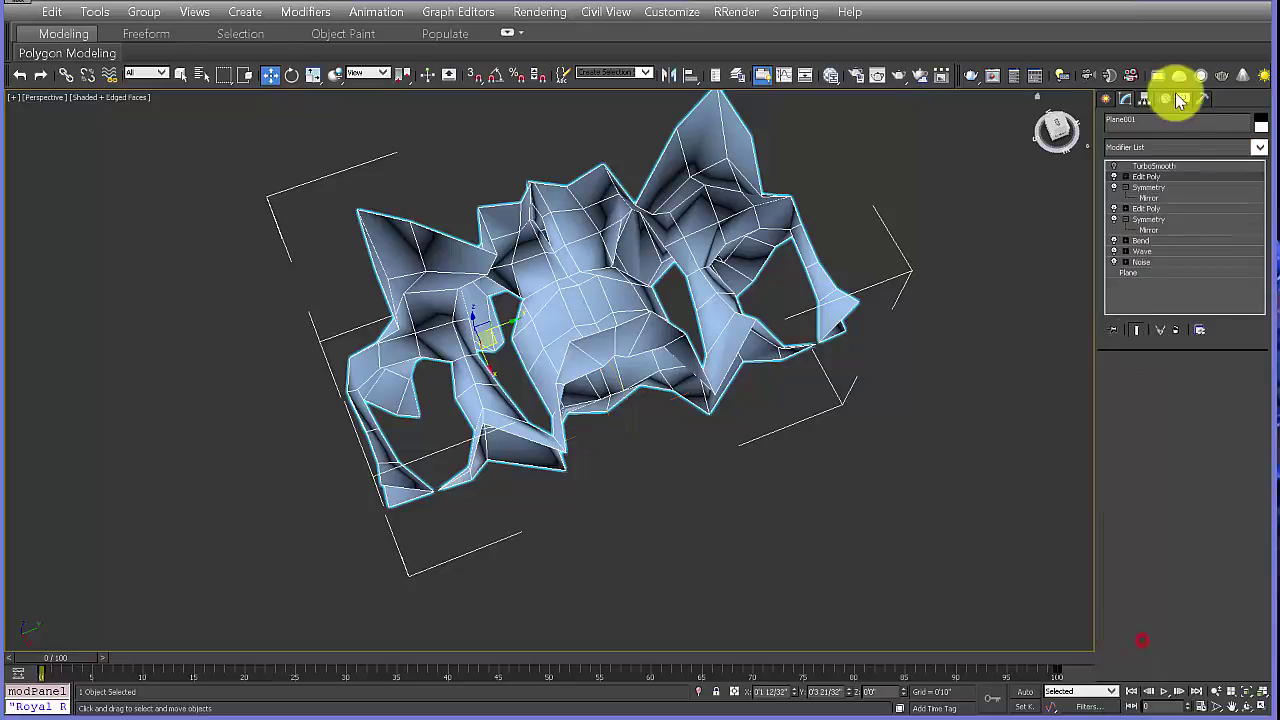
left_click(1151, 190)
middle_click_drag(1000, 285, 651, 369, "alt")
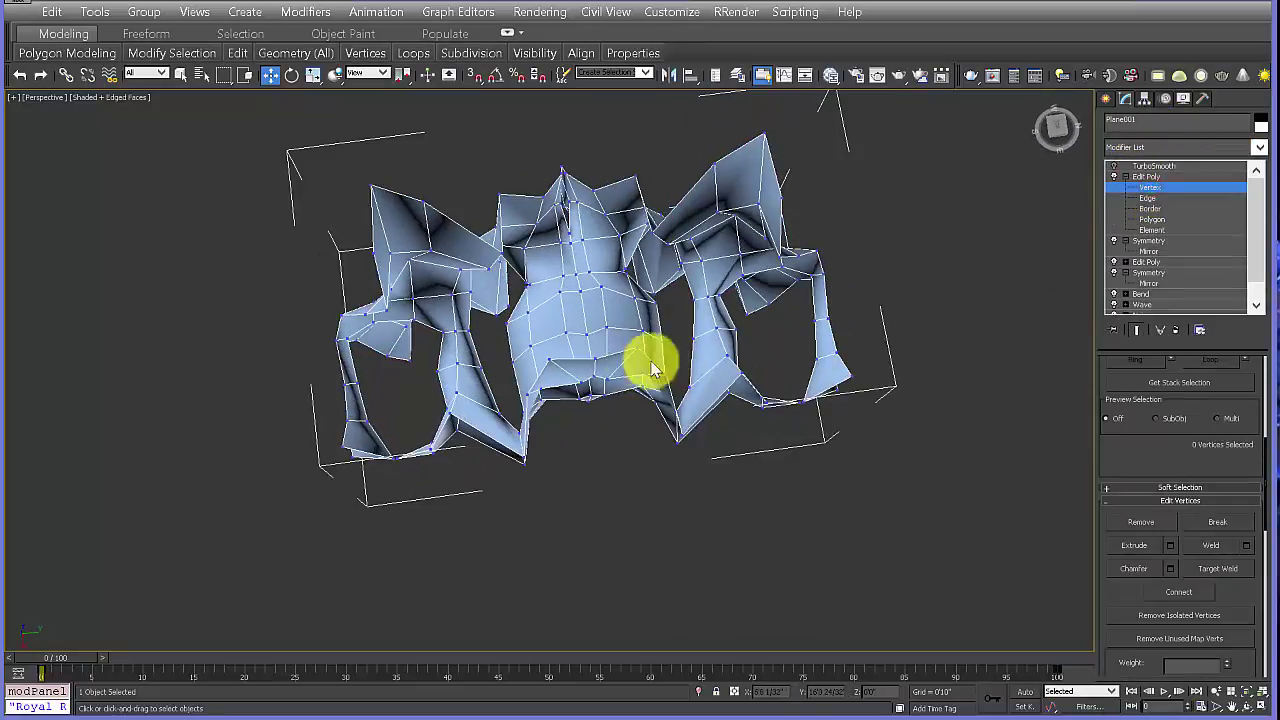
scroll(616, 228, "up", 10)
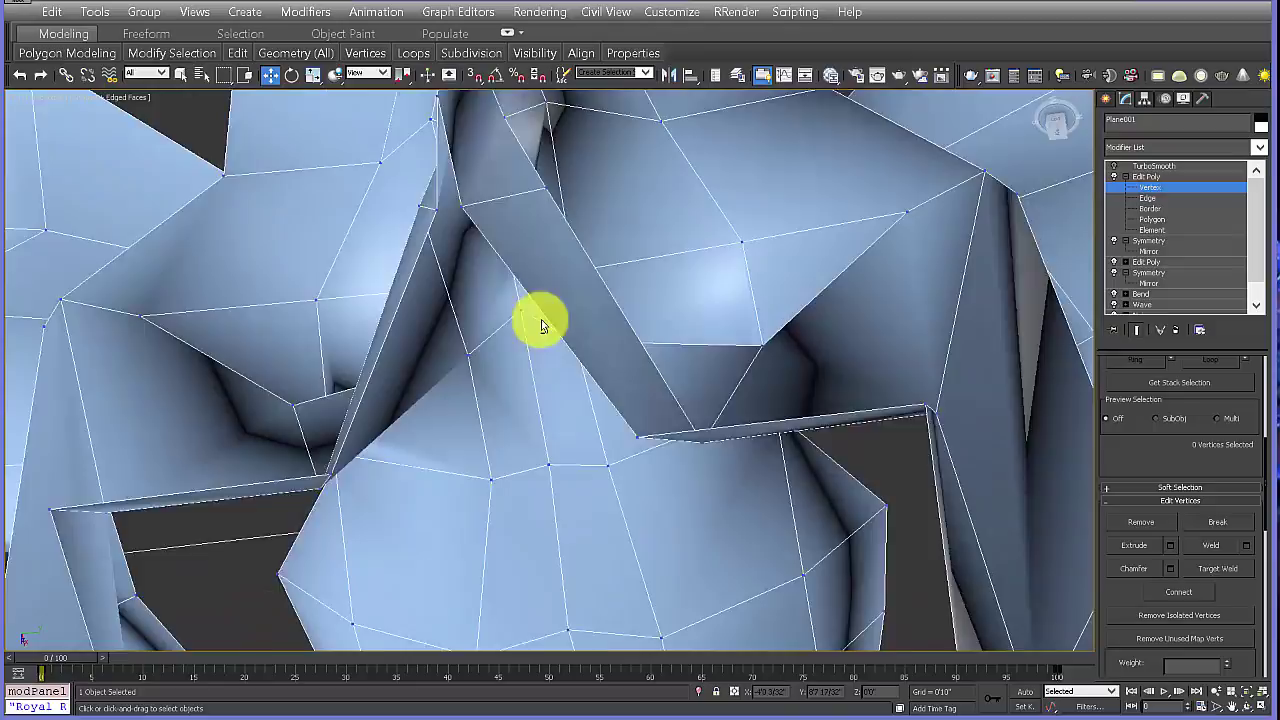
middle_click_drag(541, 319, 455, 430)
middle_click_drag(698, 334, 589, 380, "alt")
scroll(502, 262, "down", 5)
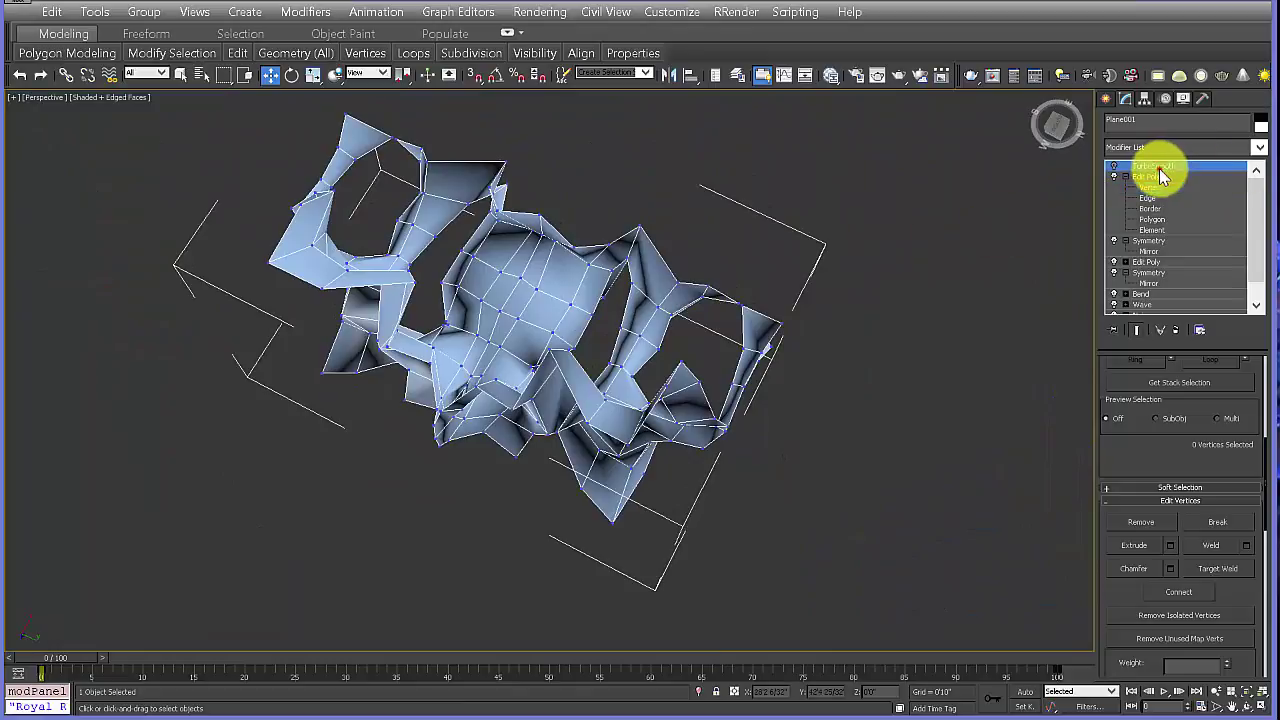
Step: Preview the mesh smoothed by TurboSmooth from several angles and turn the smoothing off again
left_click(1115, 166)
middle_click_drag(714, 394, 707, 460, "alt")
middle_click_drag(465, 408, 885, 262, "alt")
left_click(1114, 166)
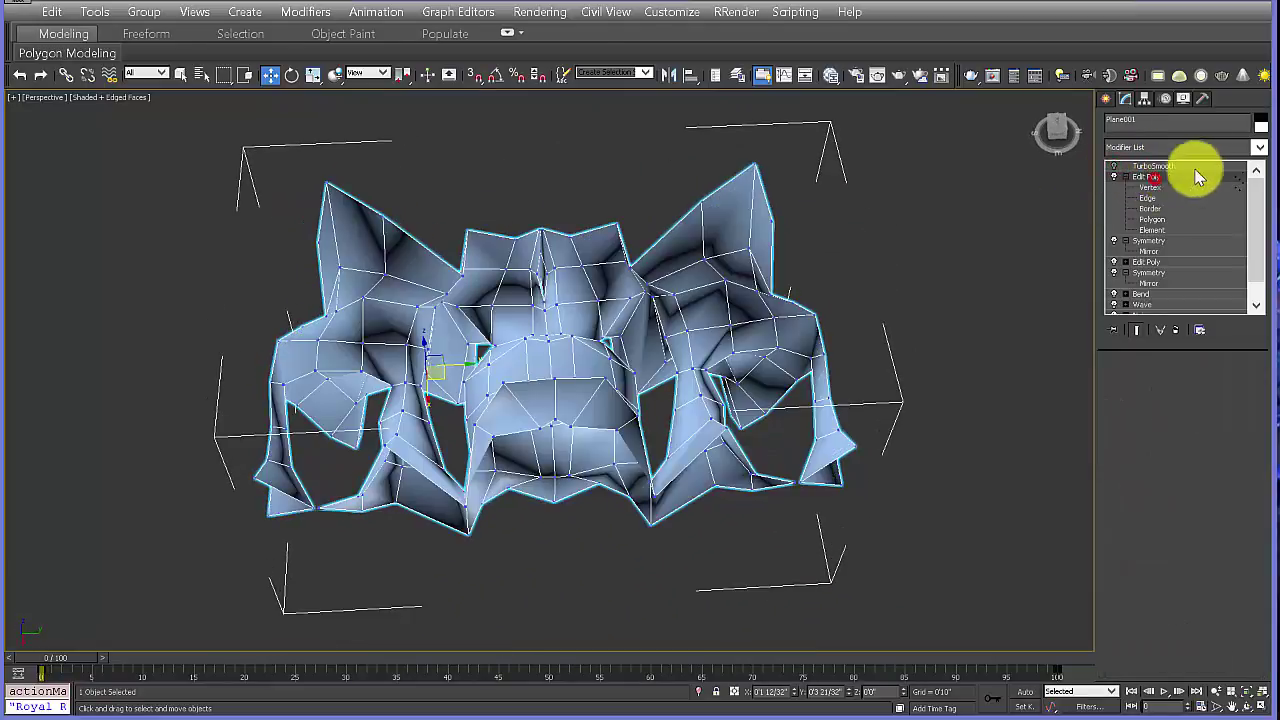
Step: Leave vertex editing and add a third Symmetry modifier above the upper Edit Poly
left_click(1185, 188)
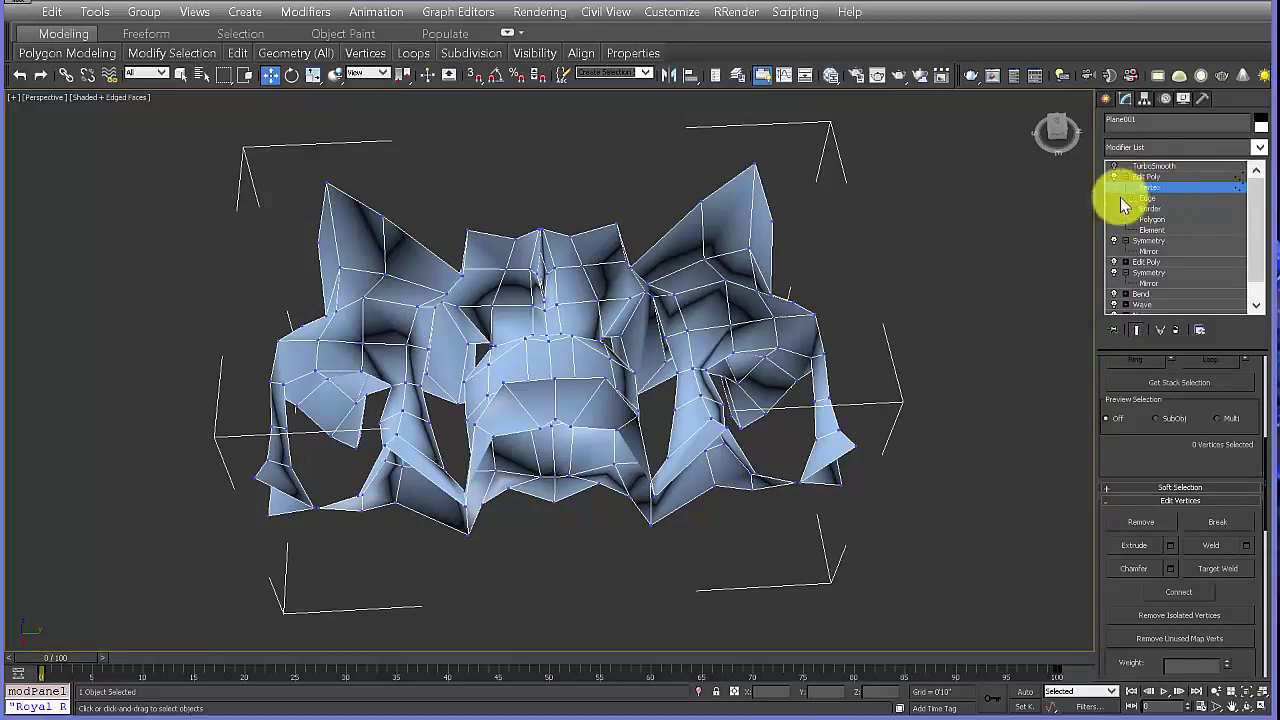
left_click(1145, 177)
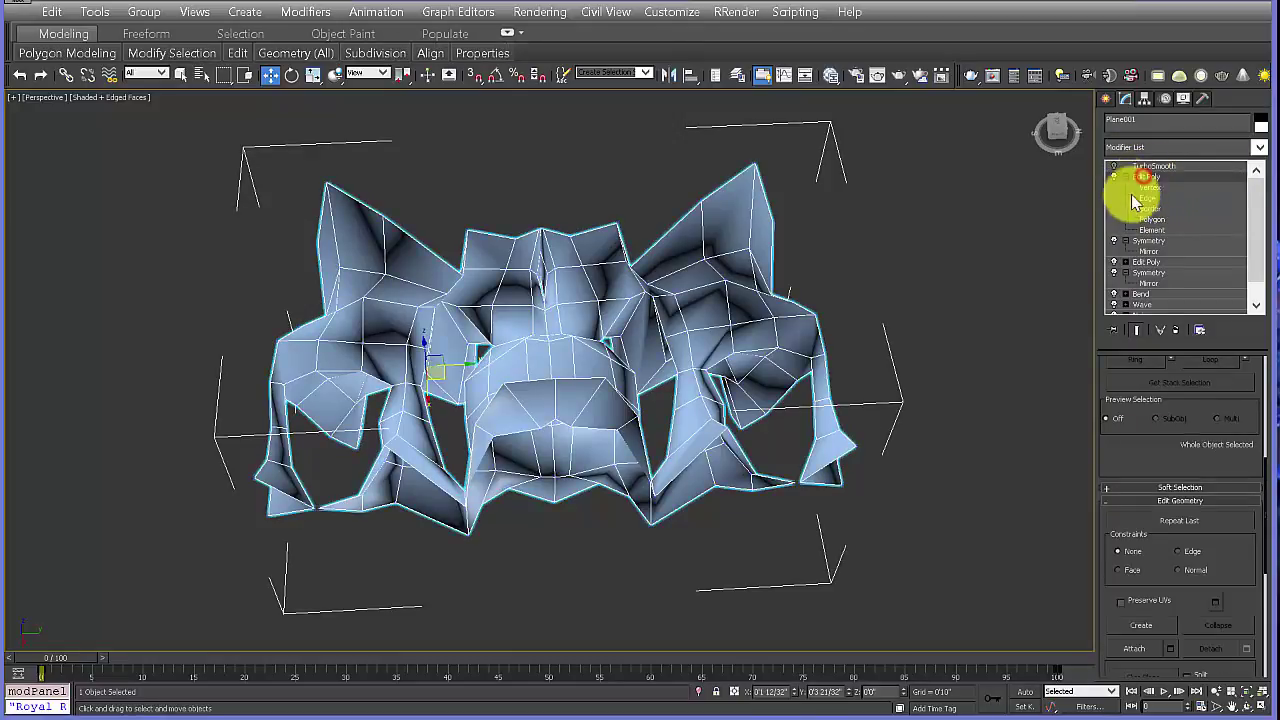
left_click(1127, 177)
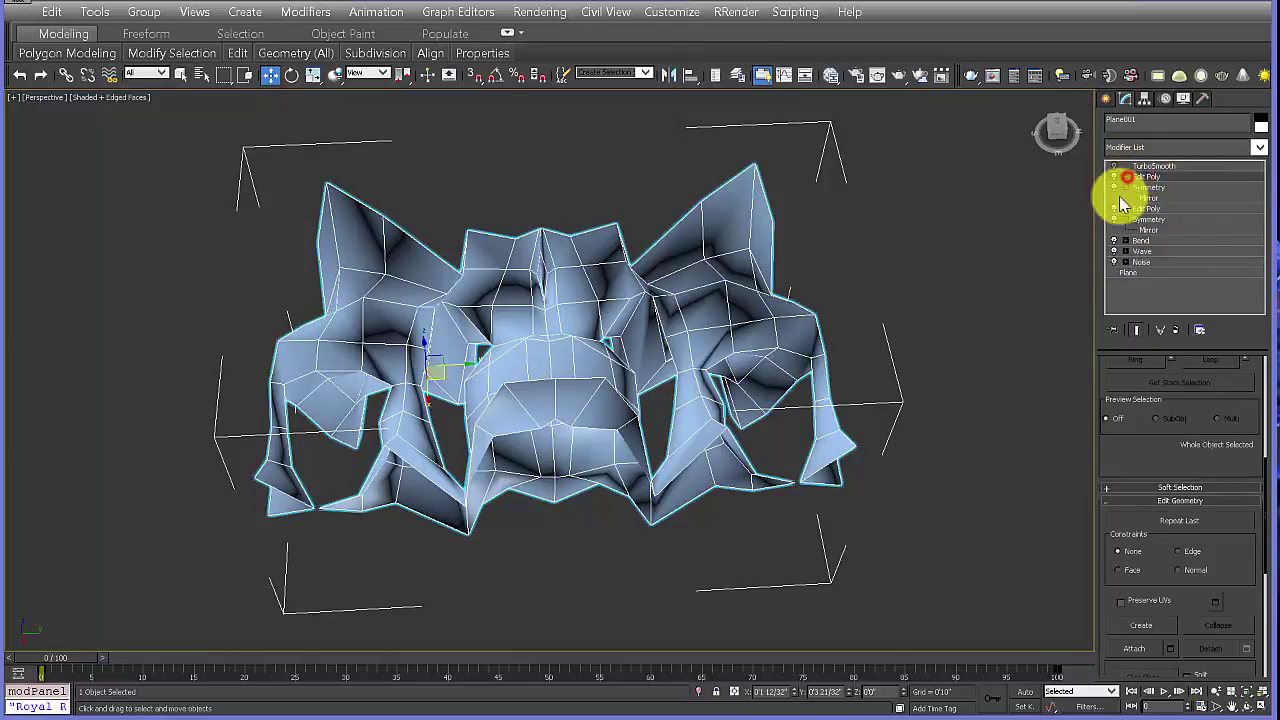
left_click(1259, 148)
left_click_drag(1262, 206, 1265, 632)
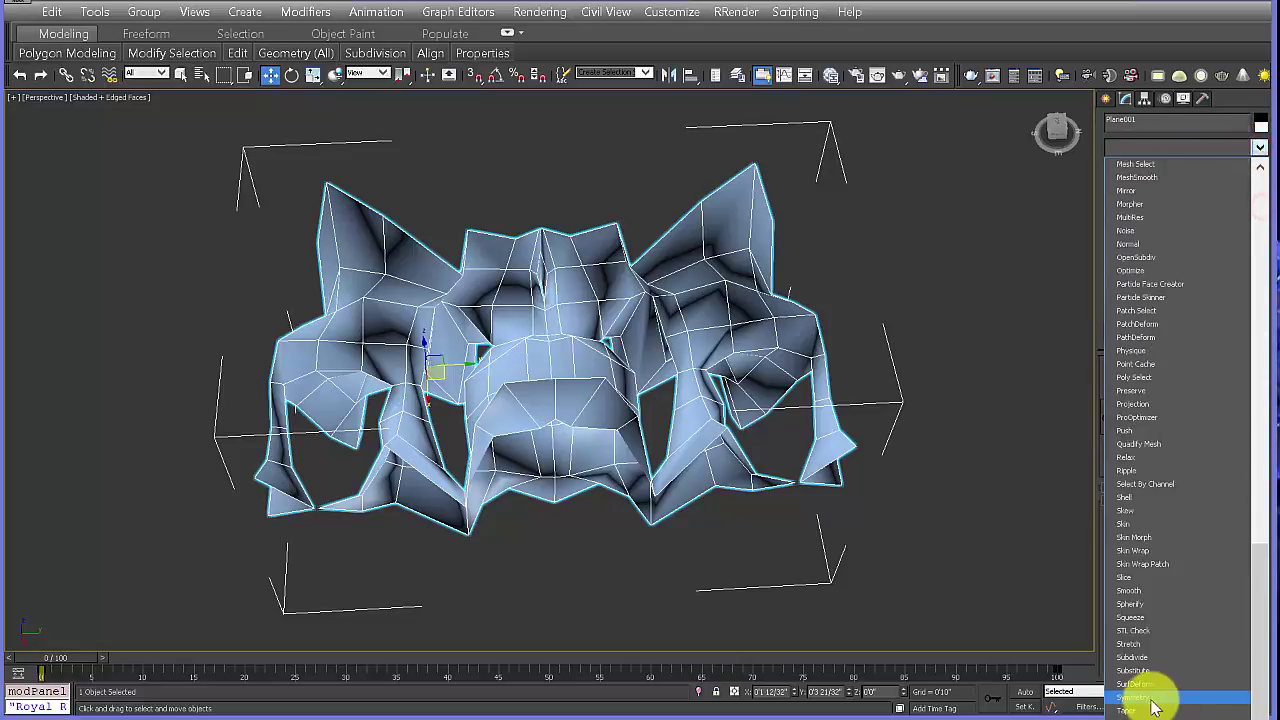
left_click(1149, 697)
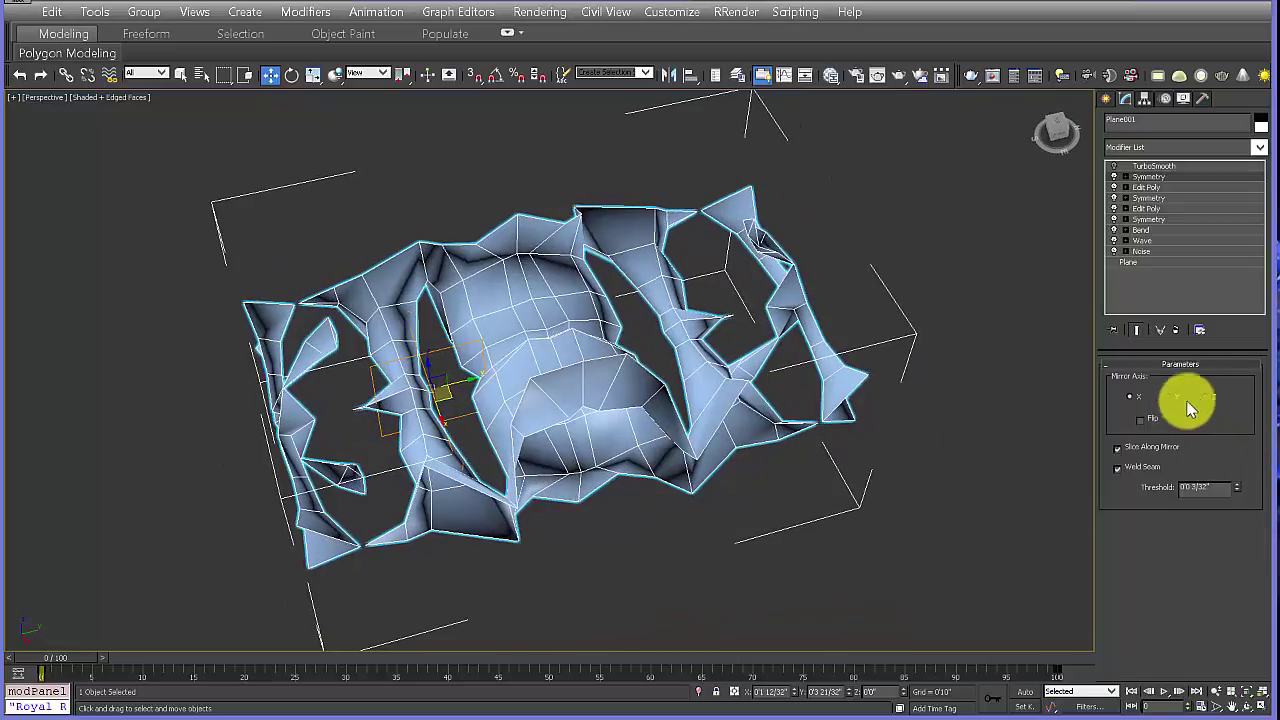
Step: Set the third Symmetry's mirror axis to Z and lower its mirror plane to about -3'5" in Z
left_click(1203, 397)
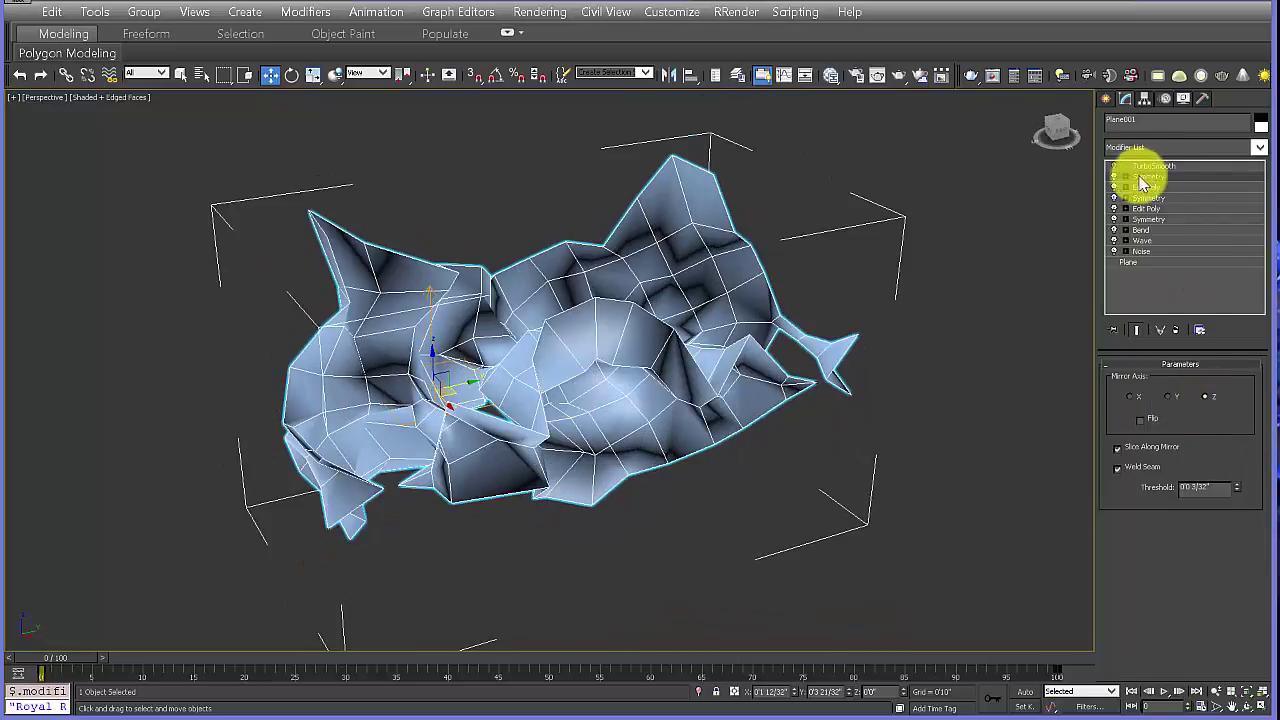
left_click_drag(428, 365, 432, 400)
middle_click_drag(575, 545, 560, 460, "alt")
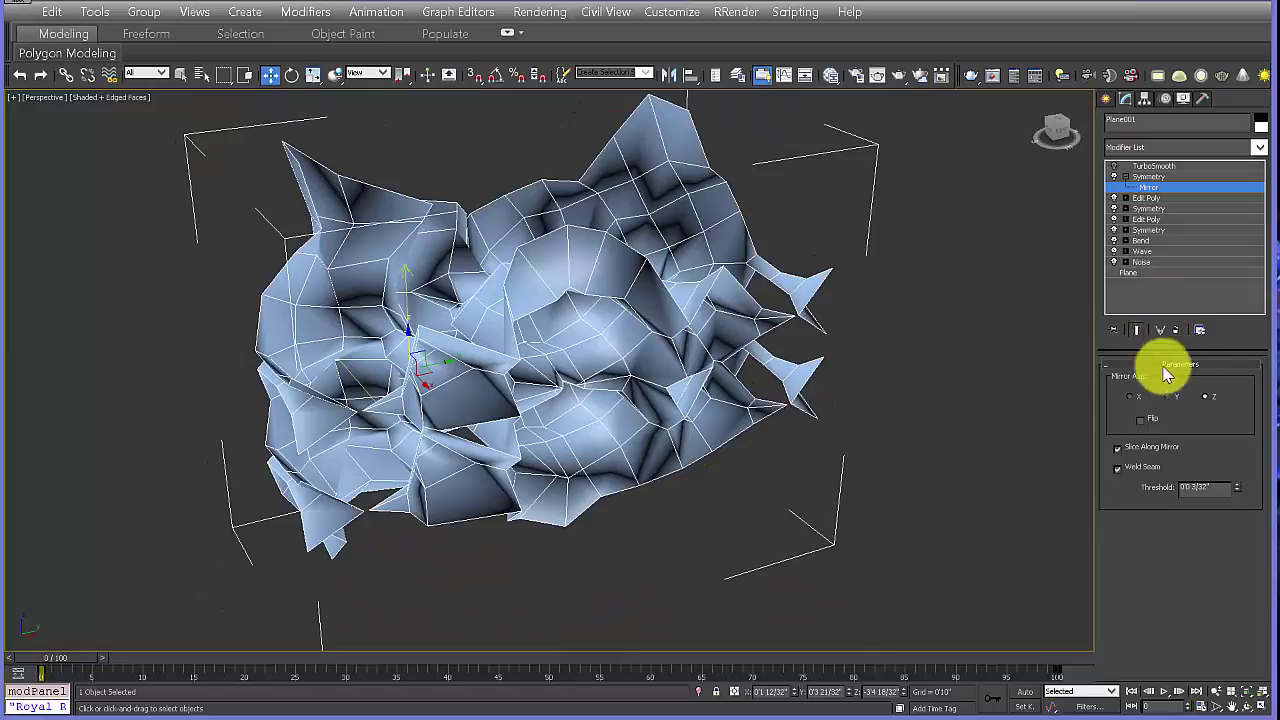
Step: Switch the mirror axis to X and reposition the mirror plane at about -4'8" in X and 2'7" in Y
left_click(1130, 396)
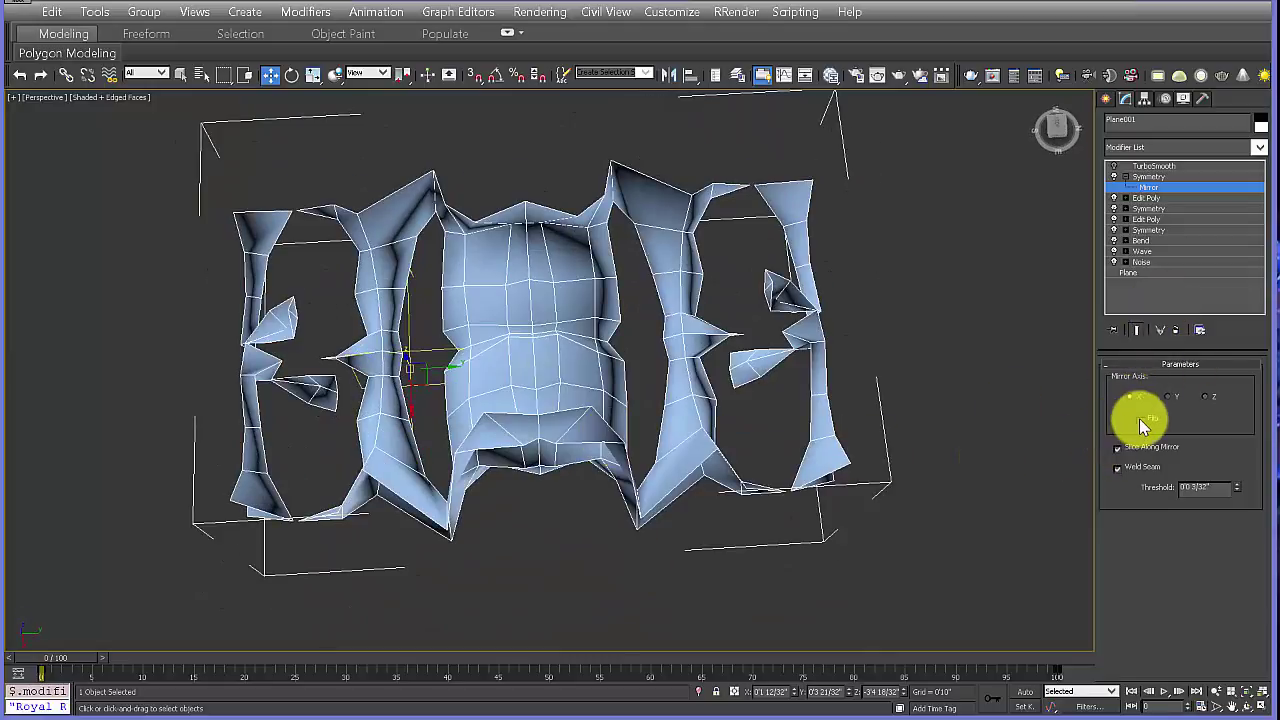
left_click_drag(394, 456, 397, 331)
middle_click_drag(397, 331, 397, 383, "alt")
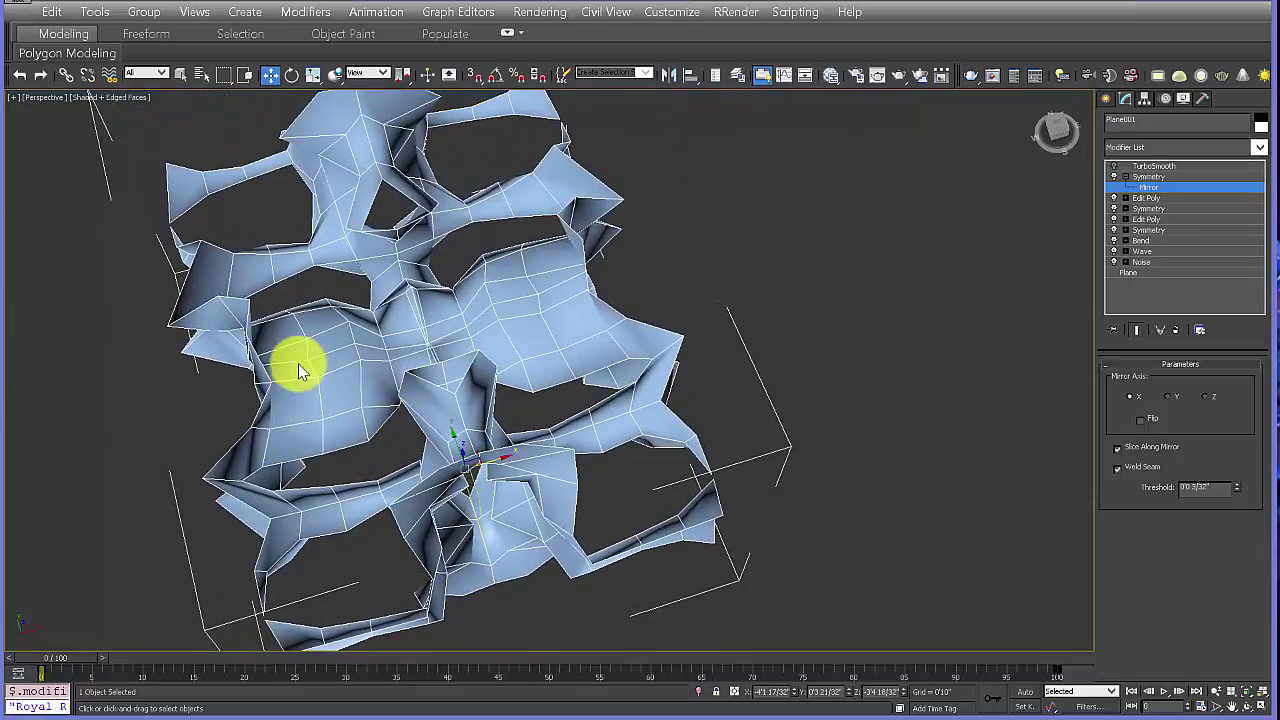
middle_click_drag(215, 394, 525, 431, "alt")
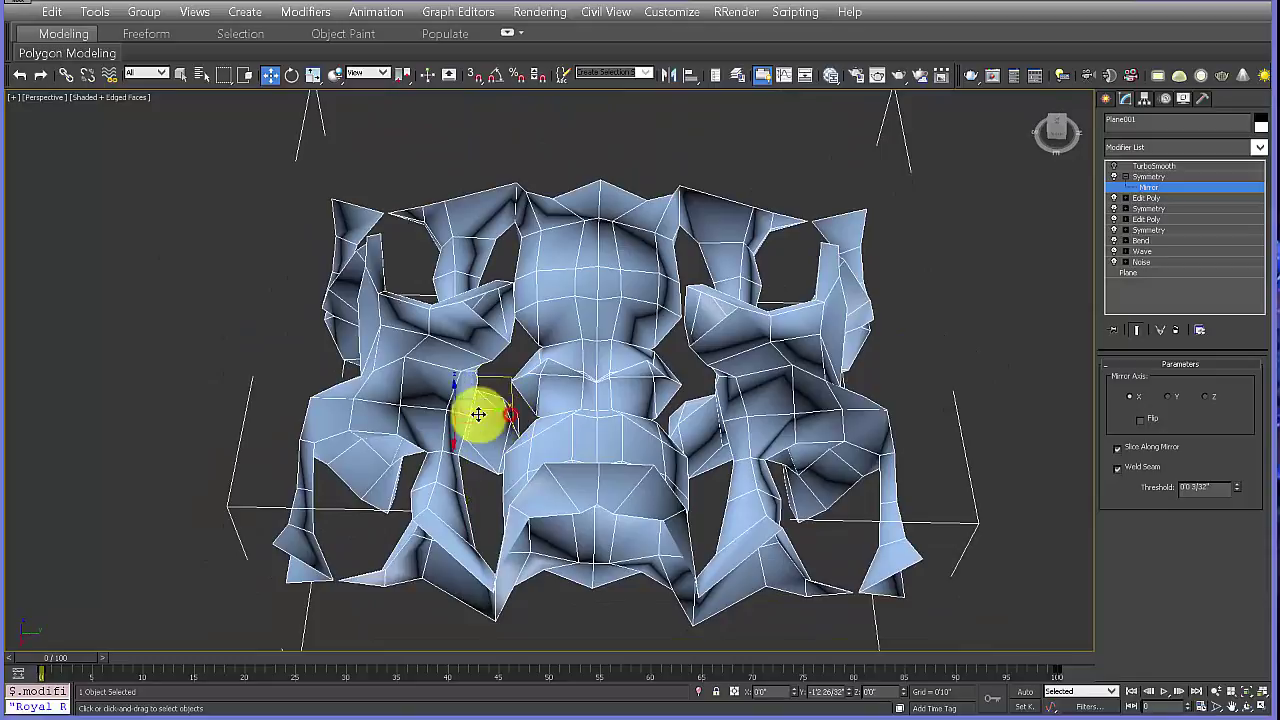
middle_click_drag(543, 508, 595, 480, "alt")
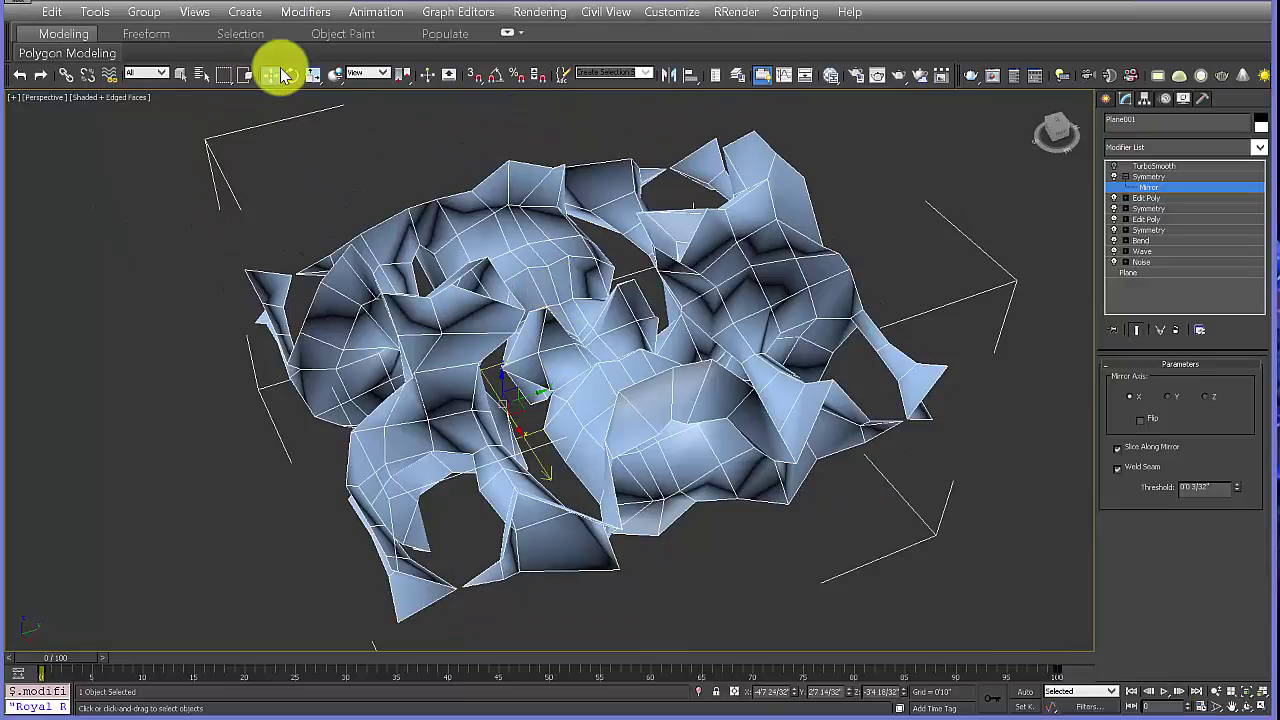
Step: Rotate the third Symmetry's mirror plane to an oblique angle so the mirrored halves intersect differently
middle_click_drag(616, 414, 609, 431, "alt")
left_click_drag(506, 434, 525, 441)
middle_click_drag(617, 386, 571, 321, "alt")
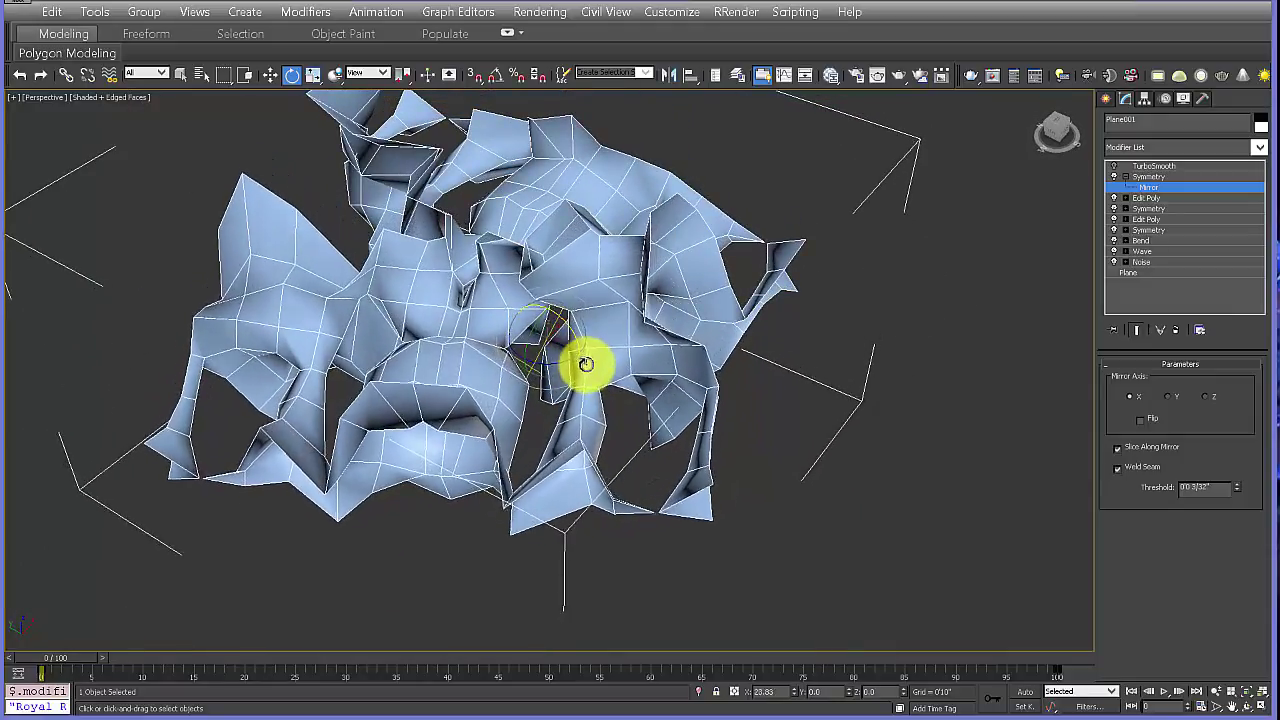
middle_click_drag(645, 384, 585, 385, "alt")
left_click_drag(640, 300, 630, 355)
Step: Add an Edit Poly modifier above the third Symmetry, check the mesh at vertex level and leave vertex editing
left_click(1168, 178)
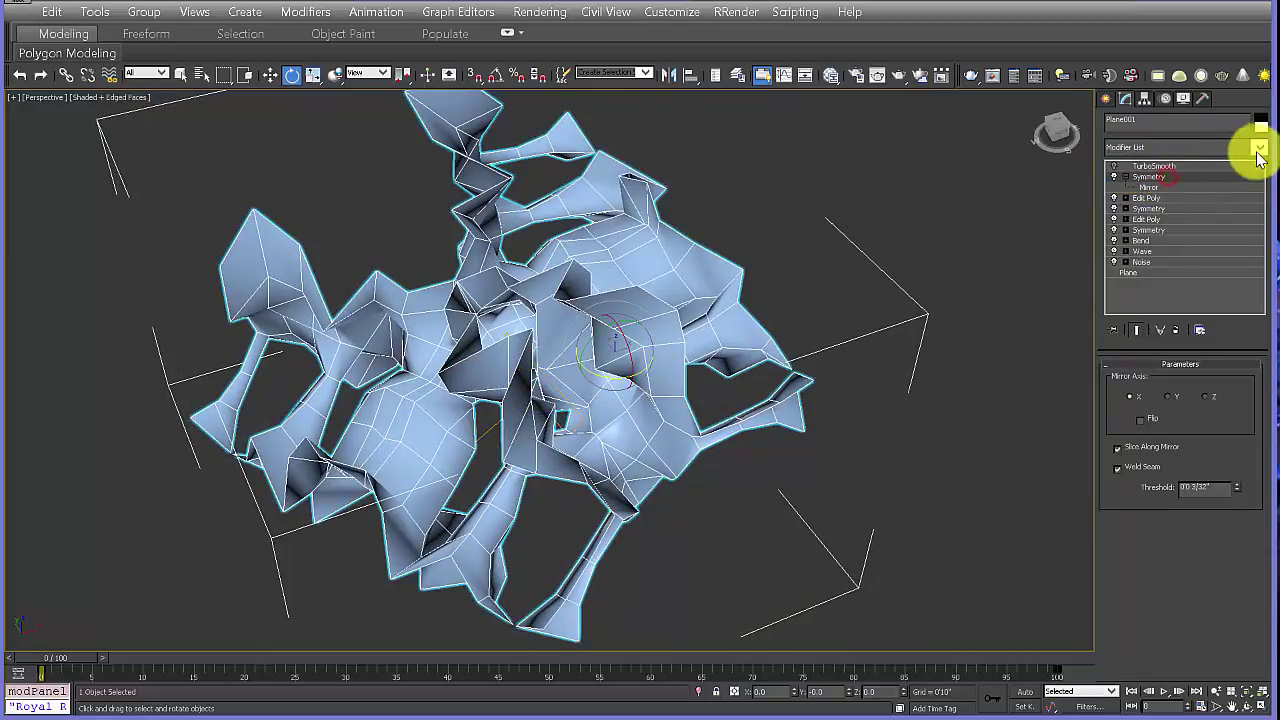
left_click(1259, 148)
left_click(1149, 641)
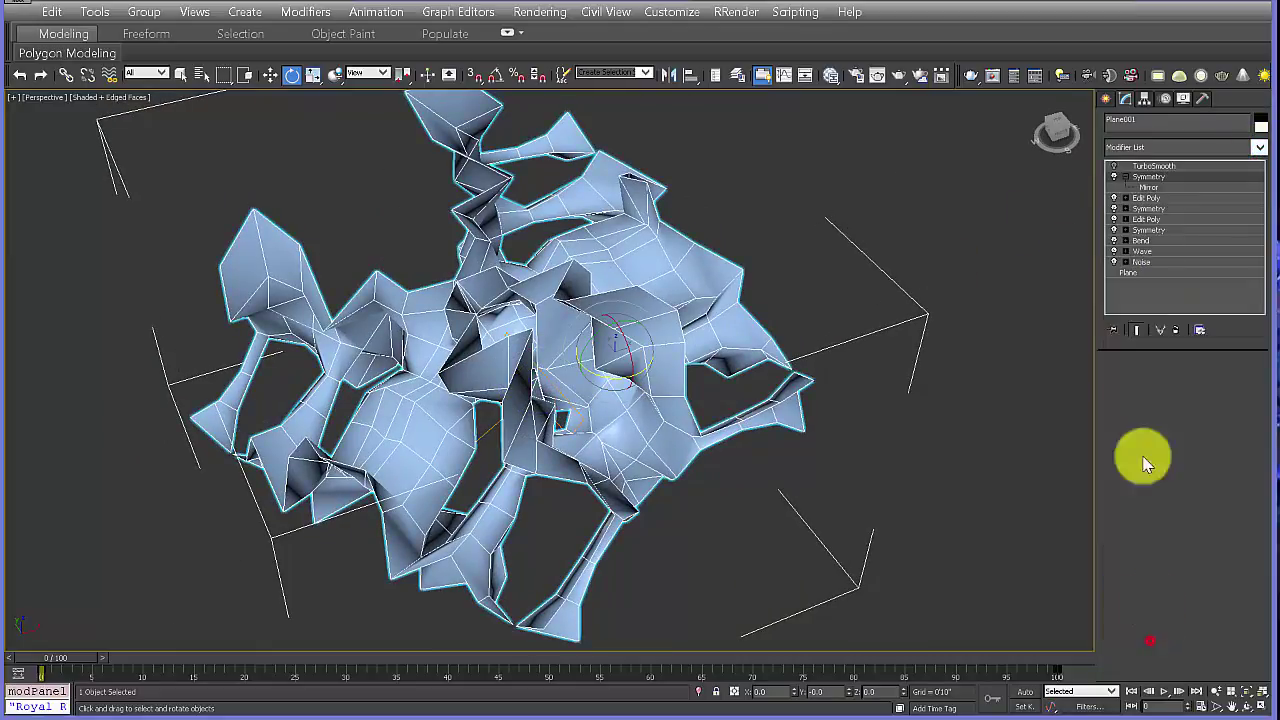
left_click(1147, 188)
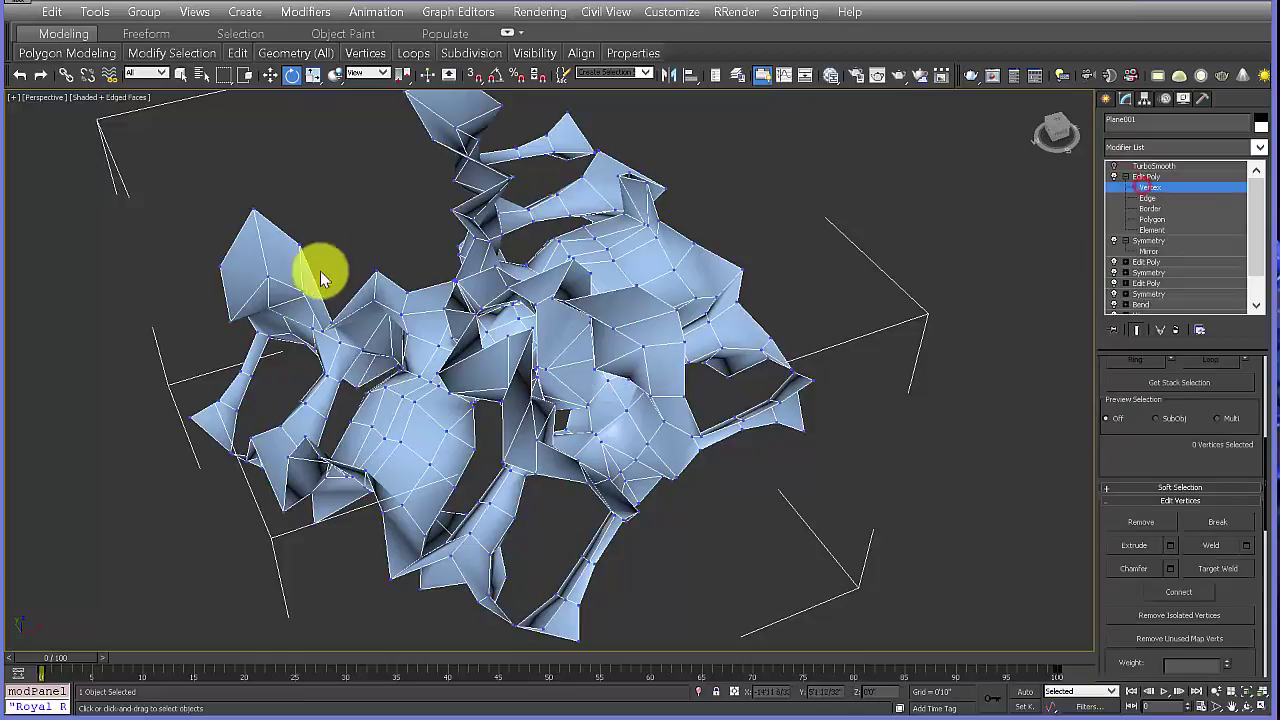
middle_click_drag(655, 485, 540, 428, "alt")
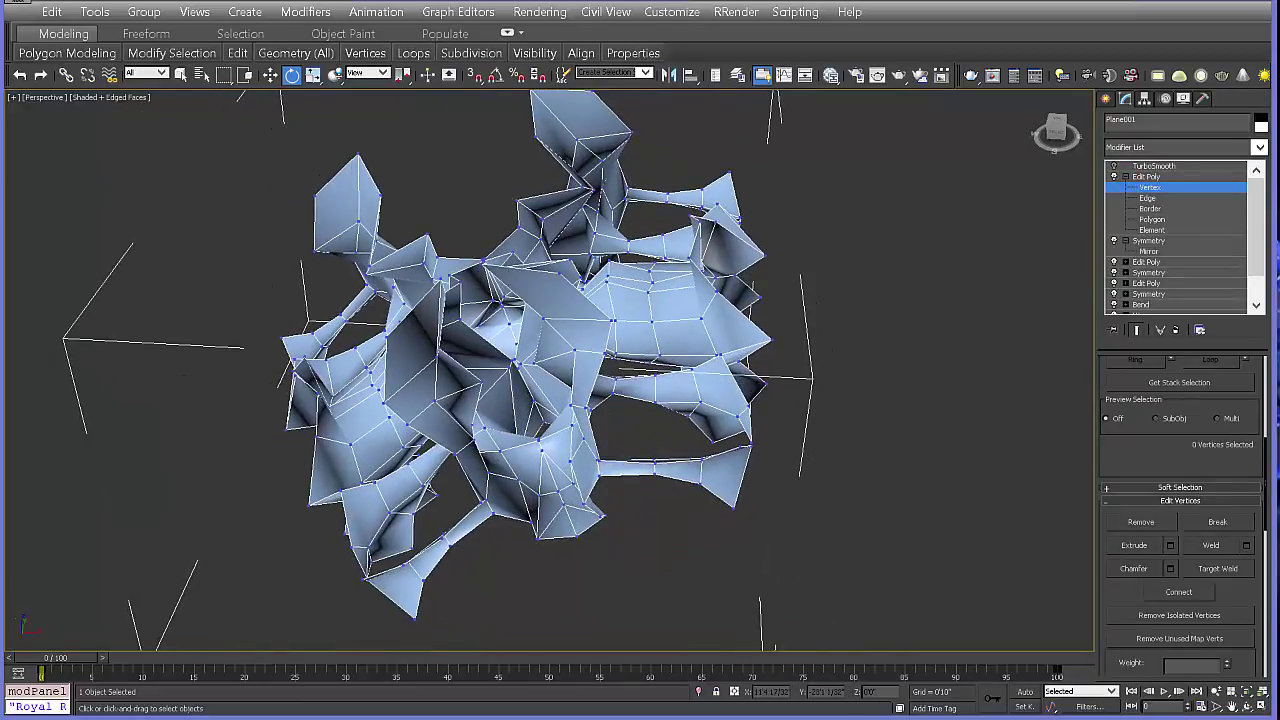
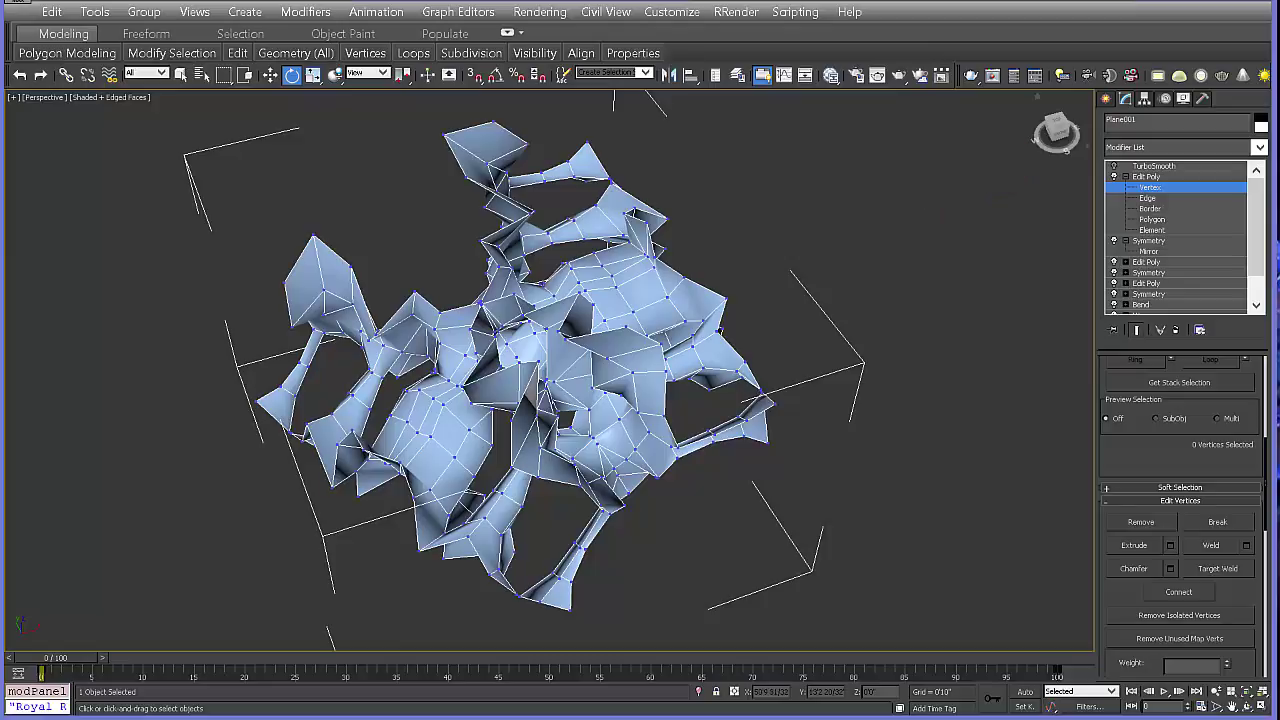
left_click(1146, 177)
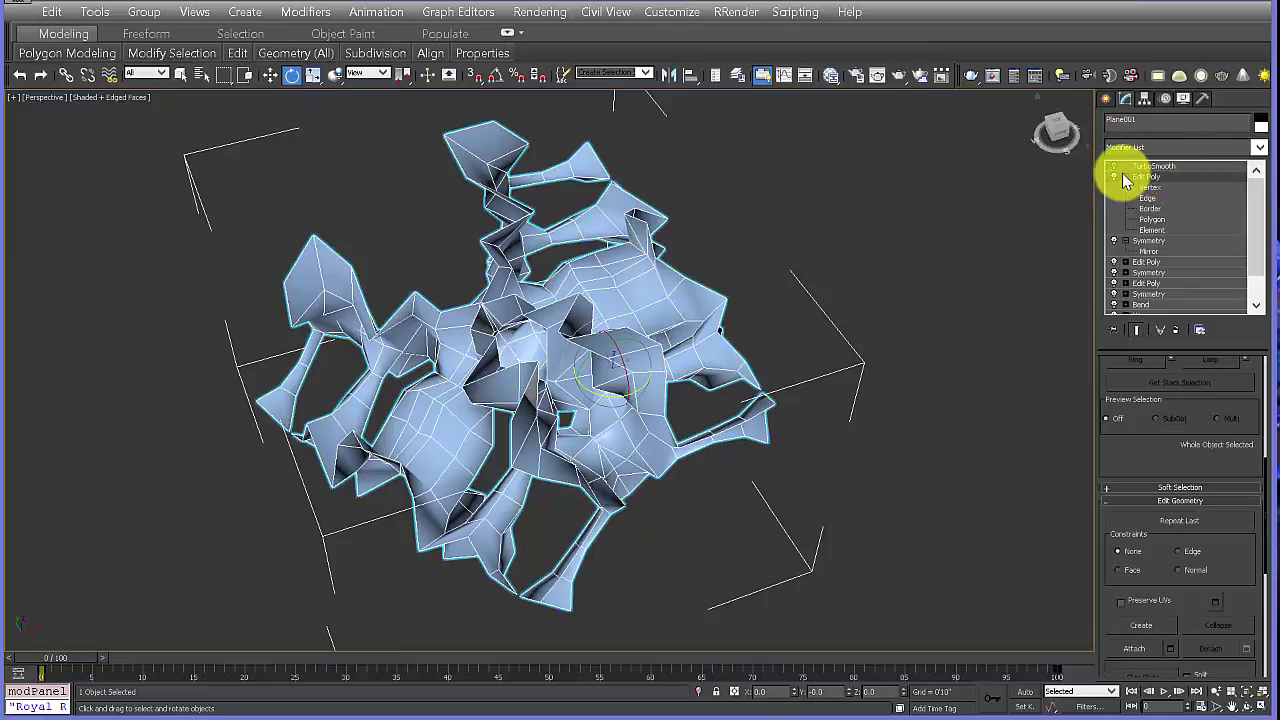
left_click(1125, 177)
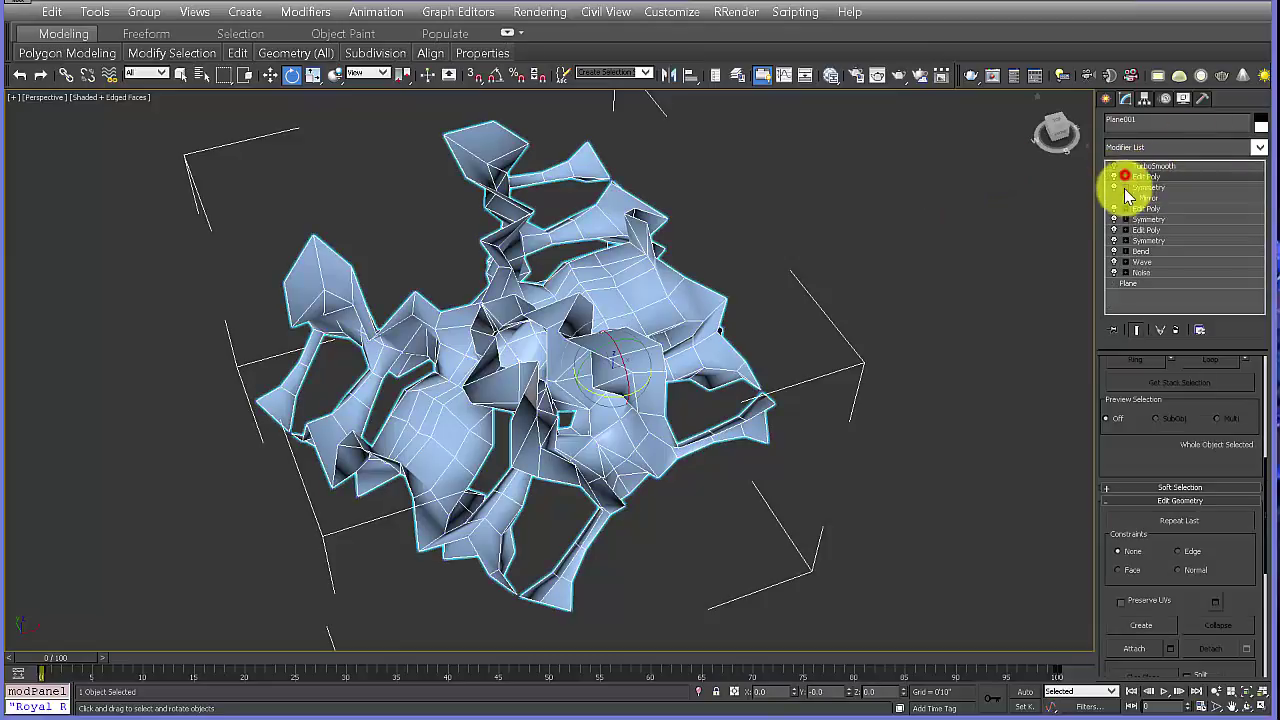
Step: Add an FFD(box) modifier above the topmost Edit Poly and expand its sub-object levels
left_click(1258, 148)
left_click_drag(1266, 243, 1257, 337)
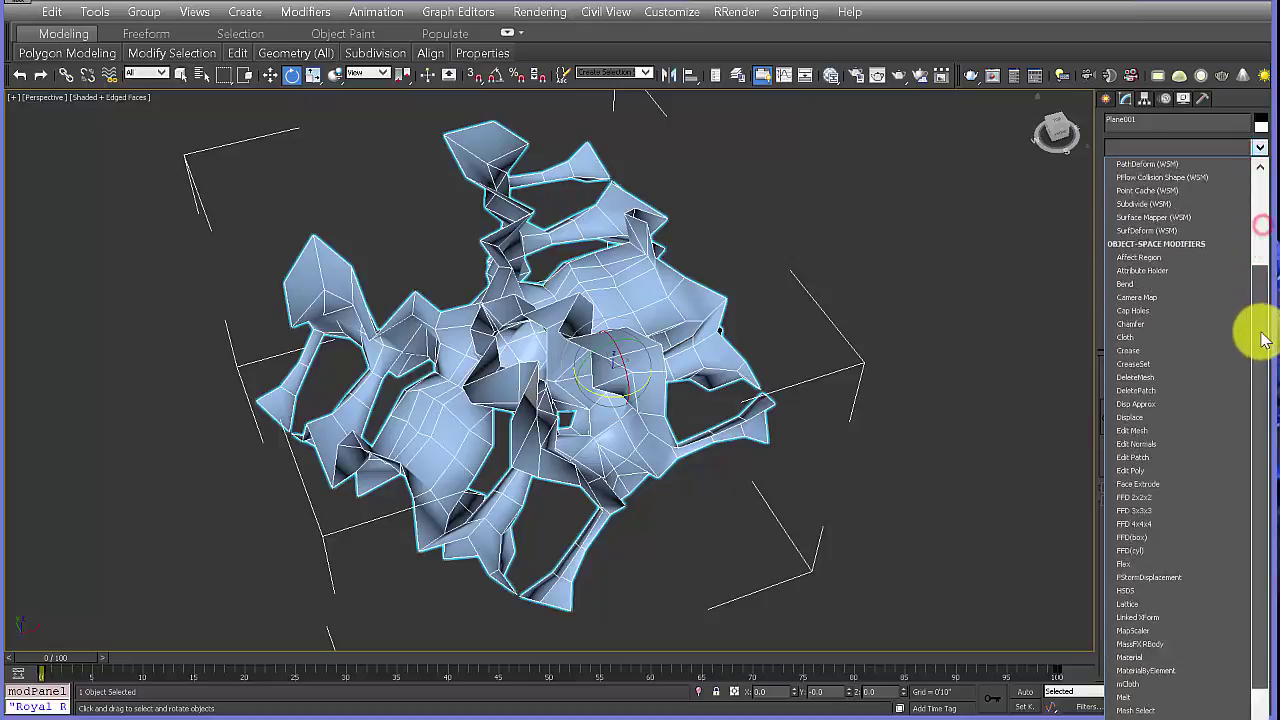
left_click(1148, 482)
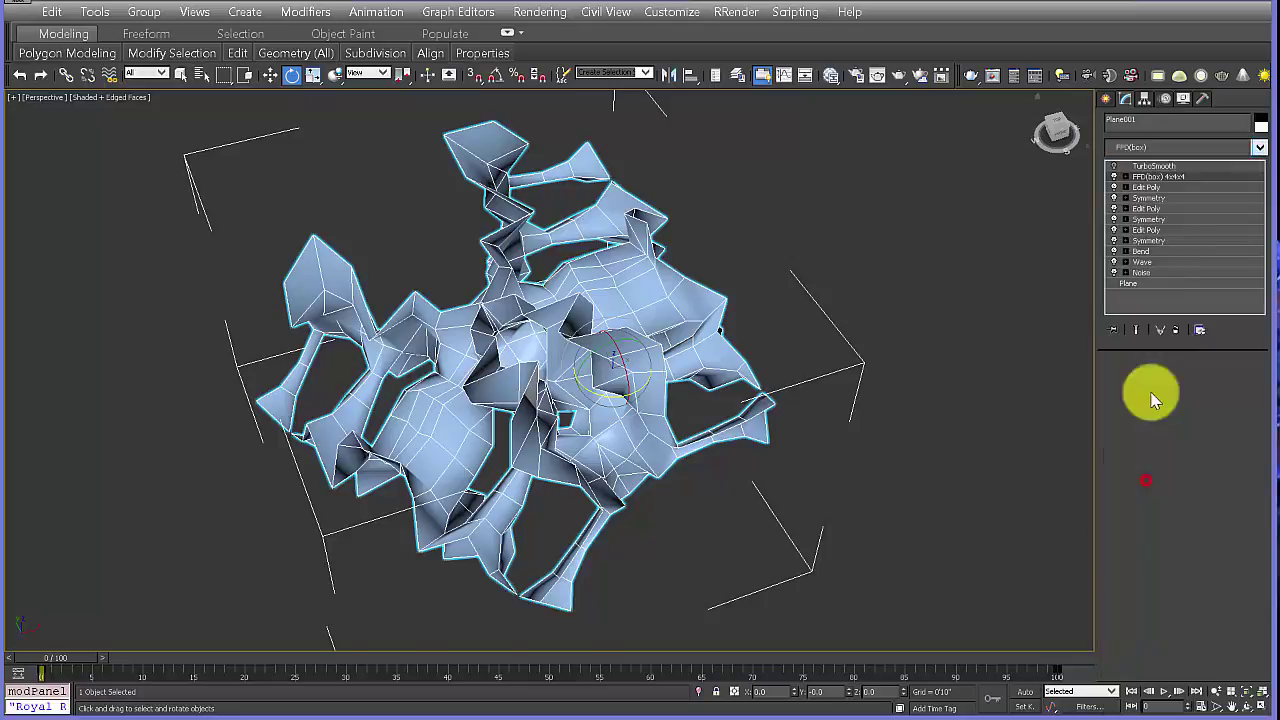
left_click(1128, 178)
left_click(1155, 188)
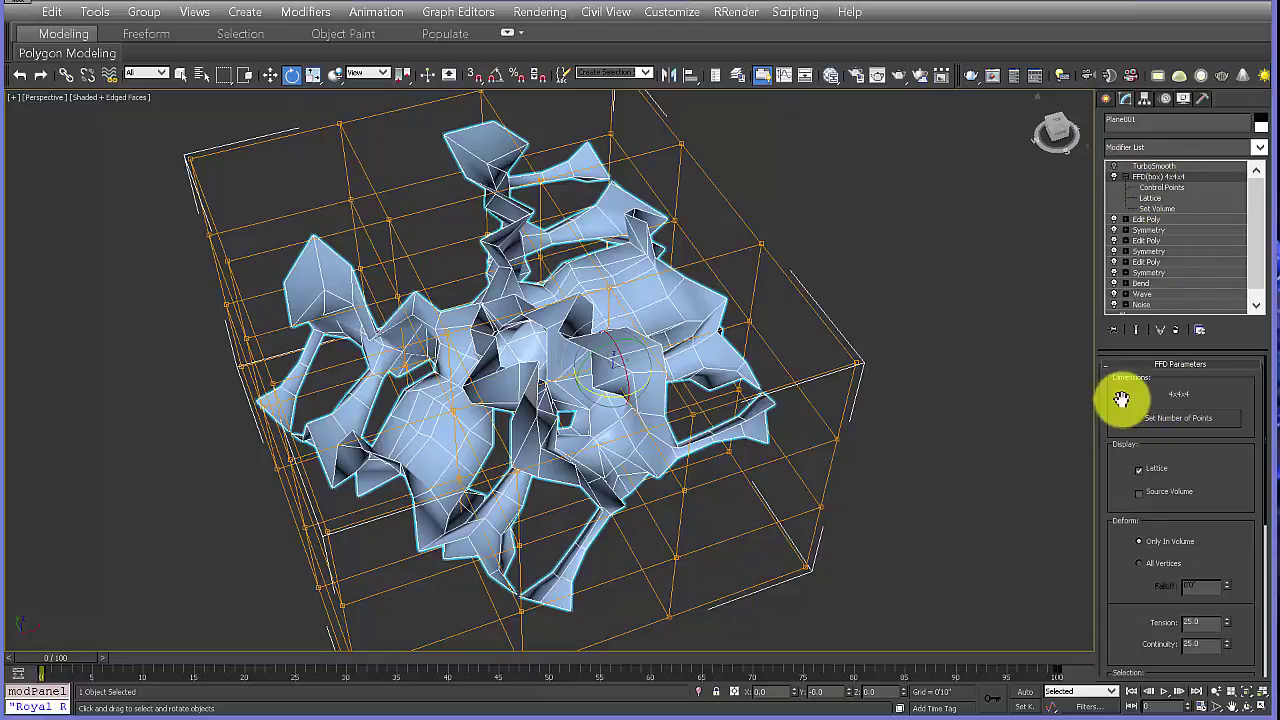
Step: Set the FFD lattice's number of points to 2 in length, 3 in width and 3 in height
scroll(1121, 399, "down", 1)
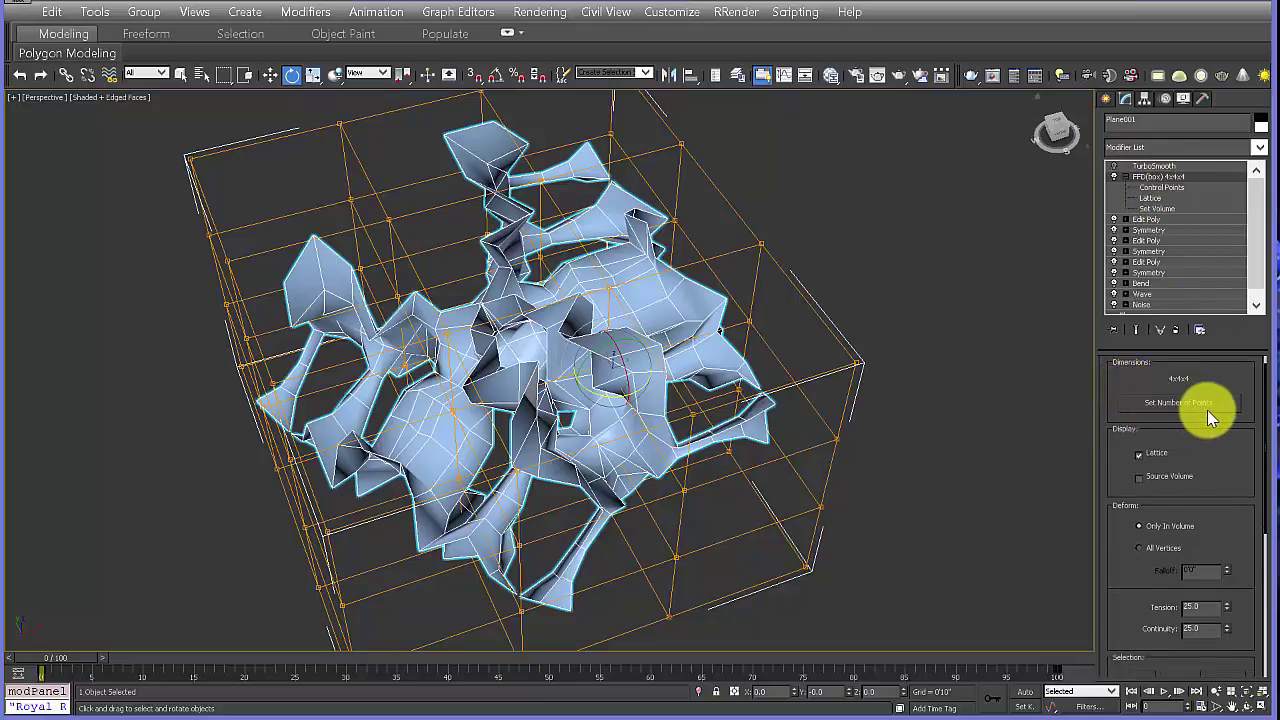
middle_click_drag(609, 389, 611, 371)
scroll(606, 357, "down", 3)
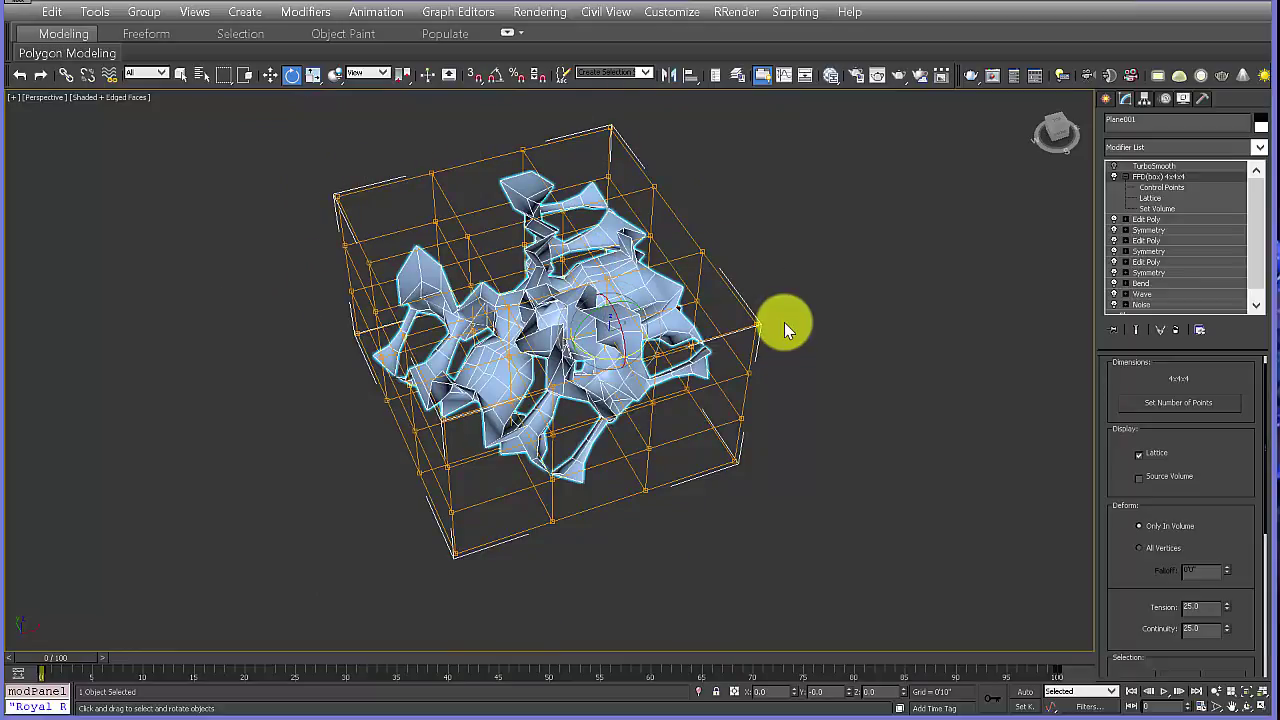
left_click(1190, 403)
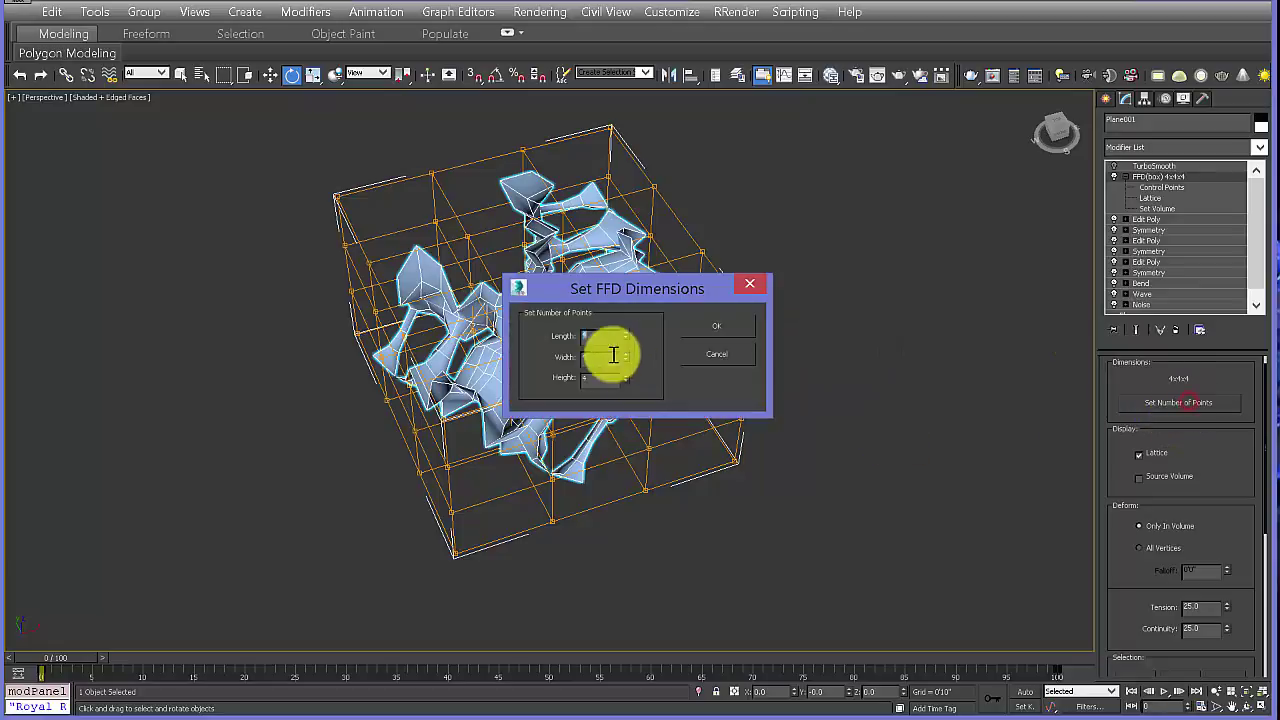
left_click_drag(605, 335, 535, 336)
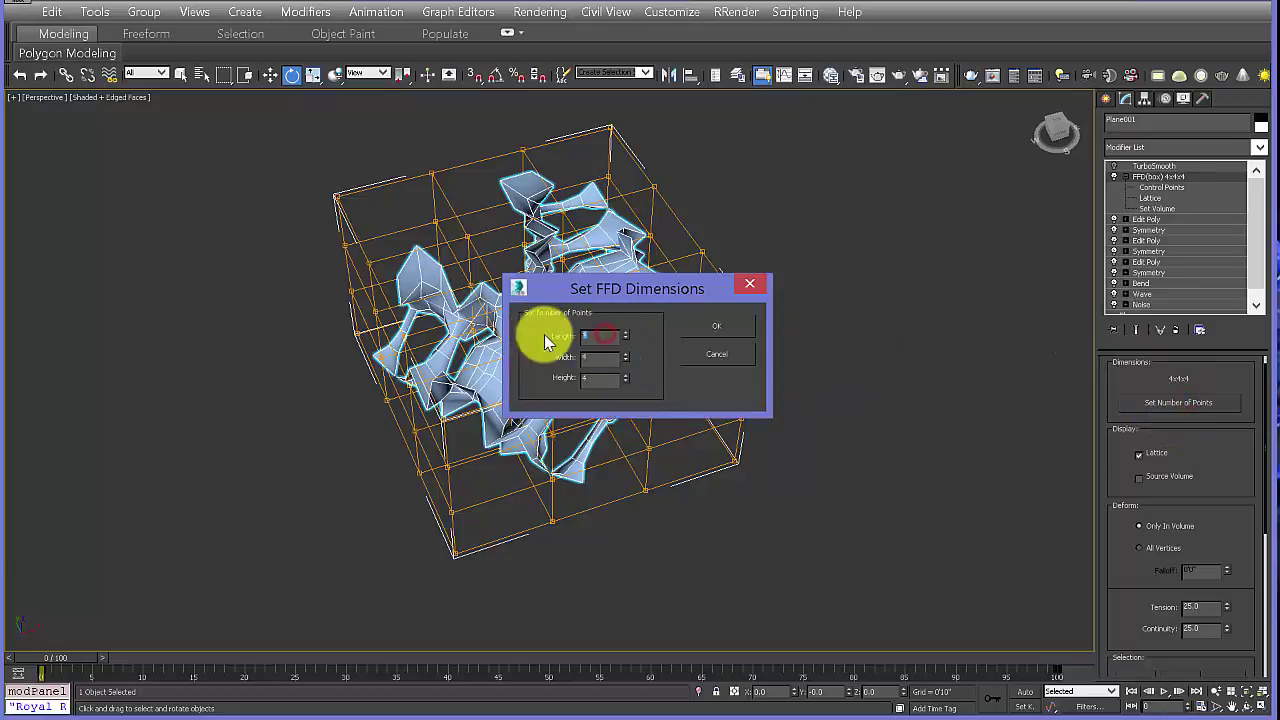
type("2")
double_click(594, 356)
double_click(605, 377)
type("3")
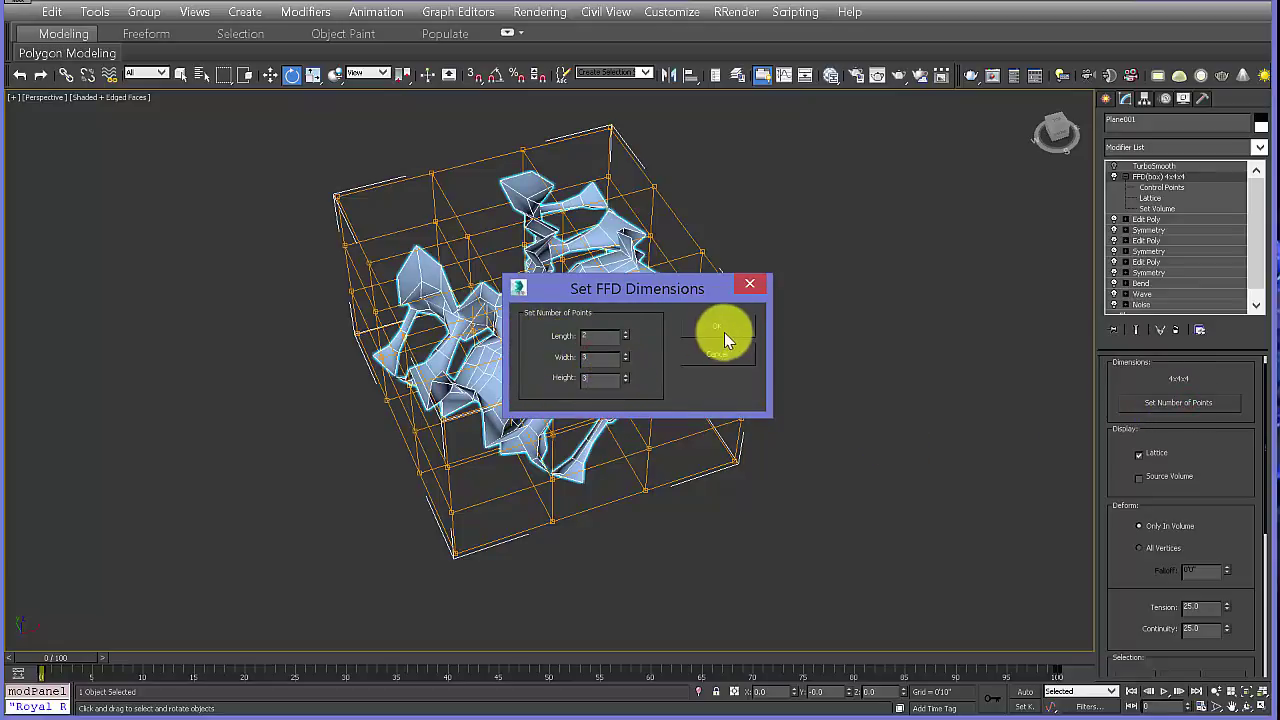
left_click(728, 329)
Step: Enter control-point editing on the FFD lattice and move one of its upper corner points far upward
left_click_drag(359, 197, 532, 173)
left_click_drag(796, 346, 626, 421)
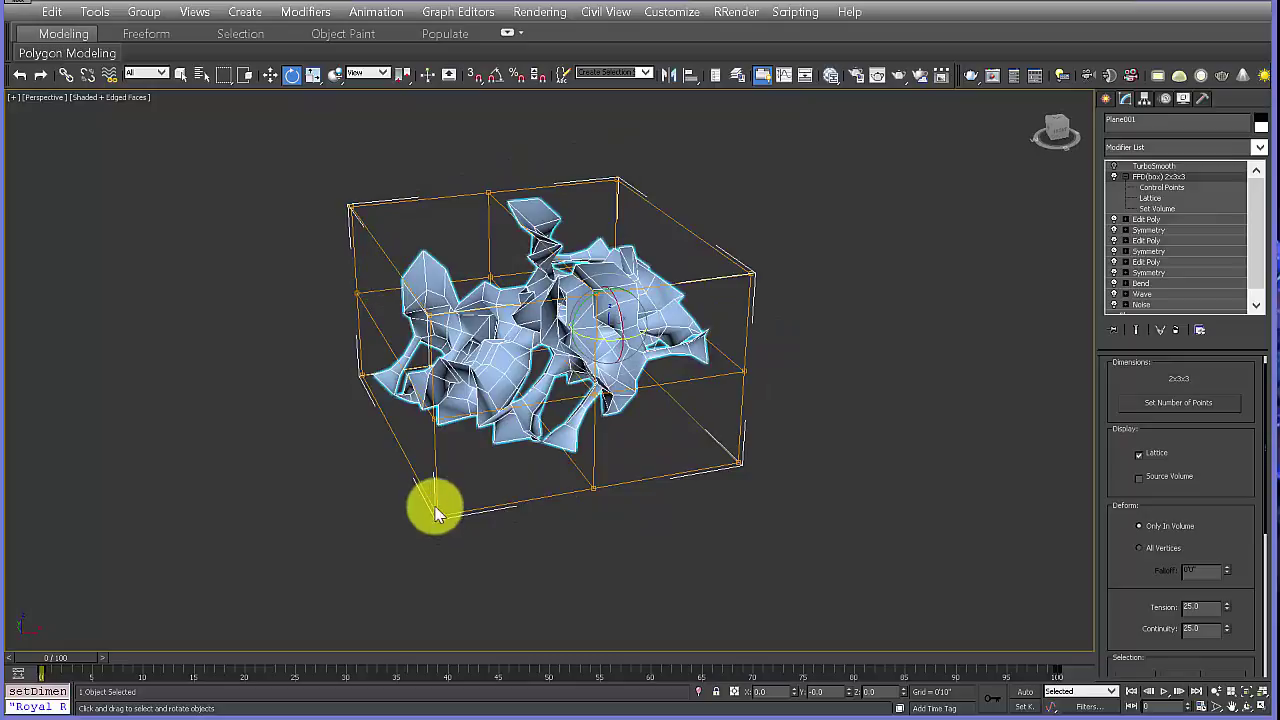
left_click_drag(314, 388, 354, 254)
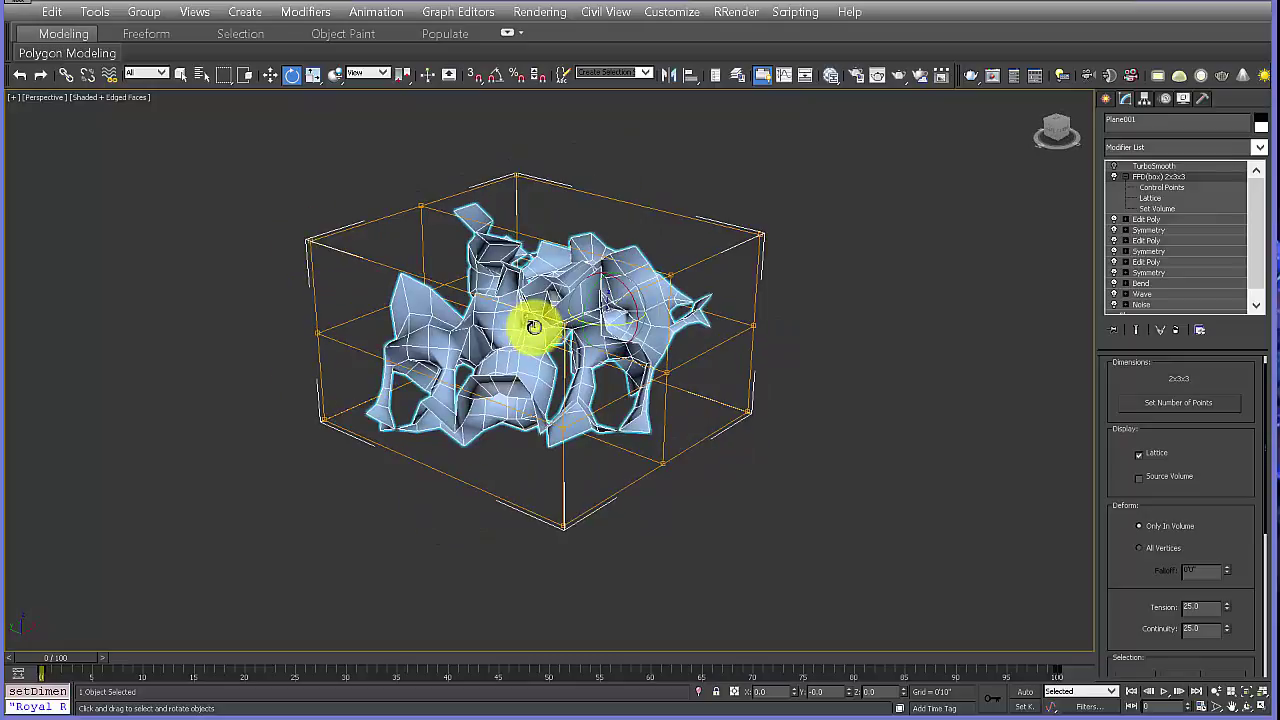
middle_click_drag(603, 372, 404, 319, "alt")
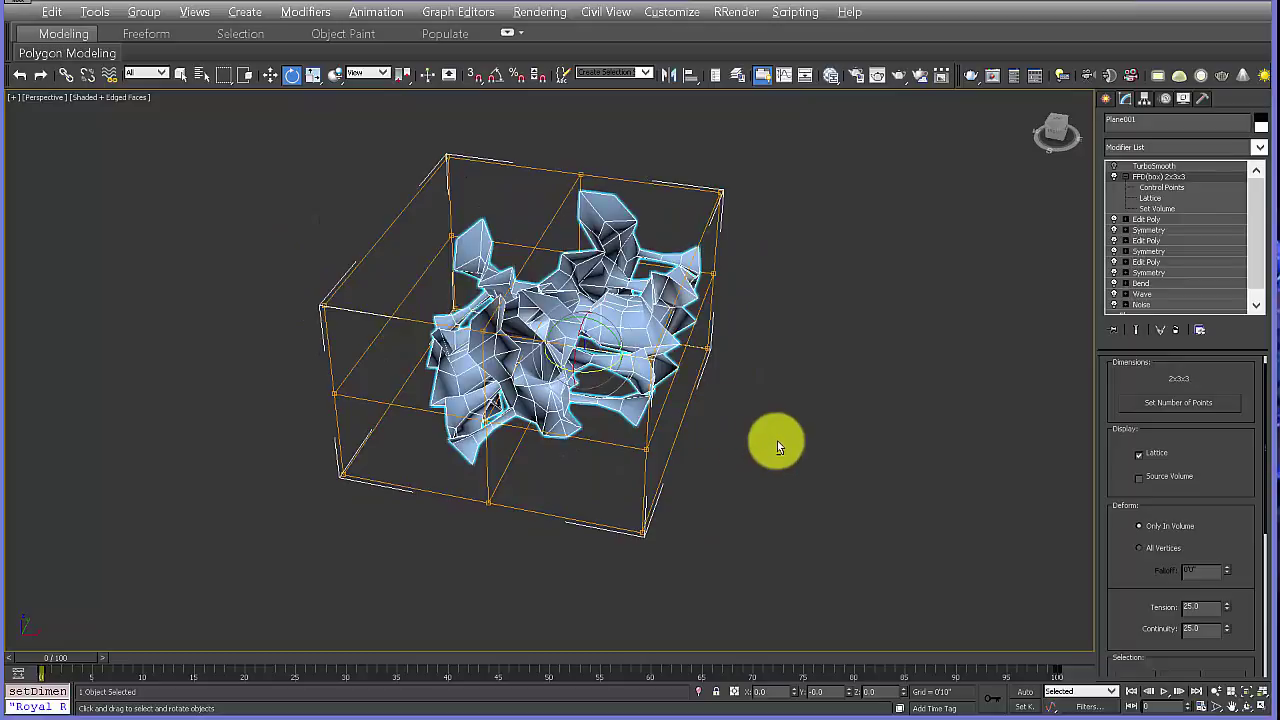
middle_click_drag(777, 440, 787, 270, "alt")
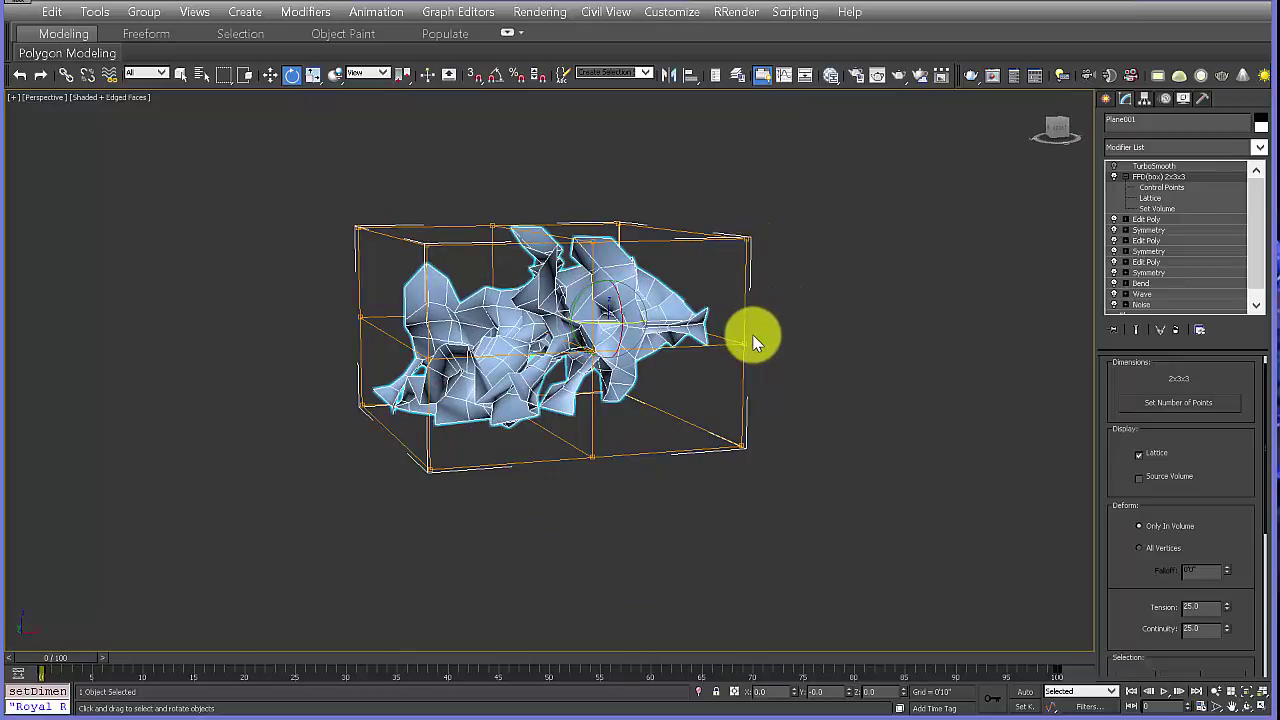
middle_click_drag(654, 347, 720, 400, "alt")
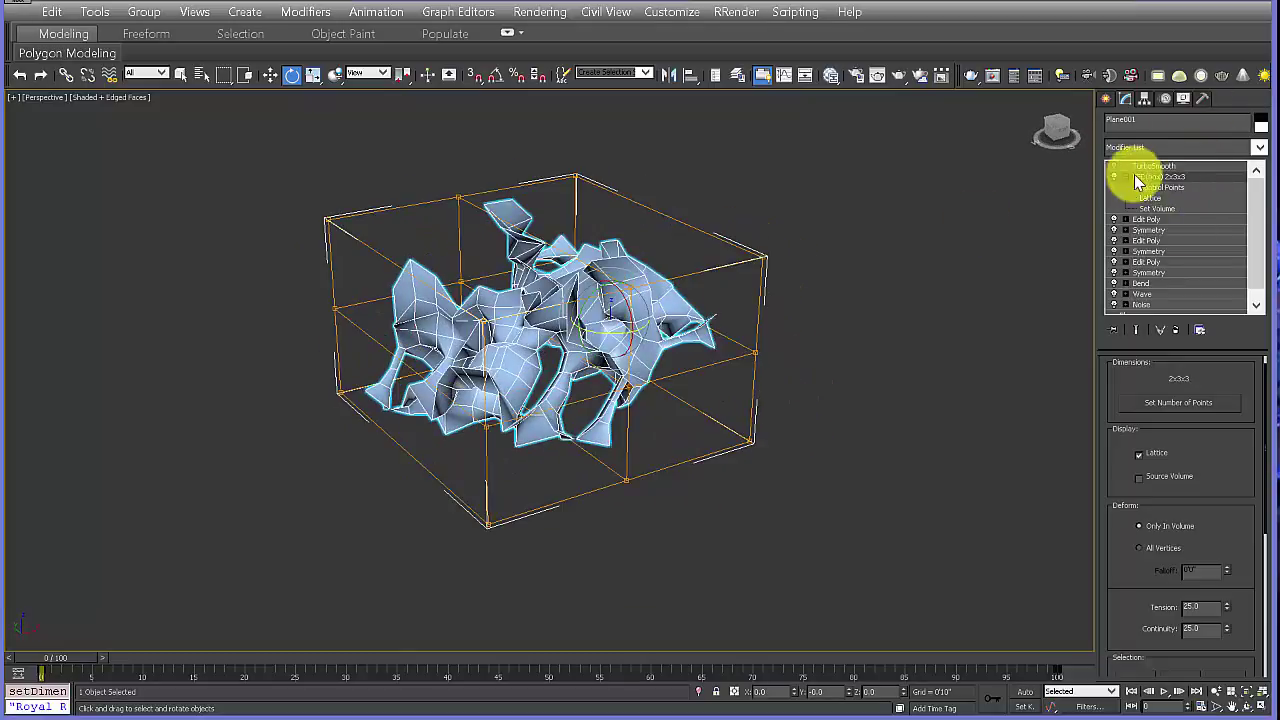
left_click(1157, 188)
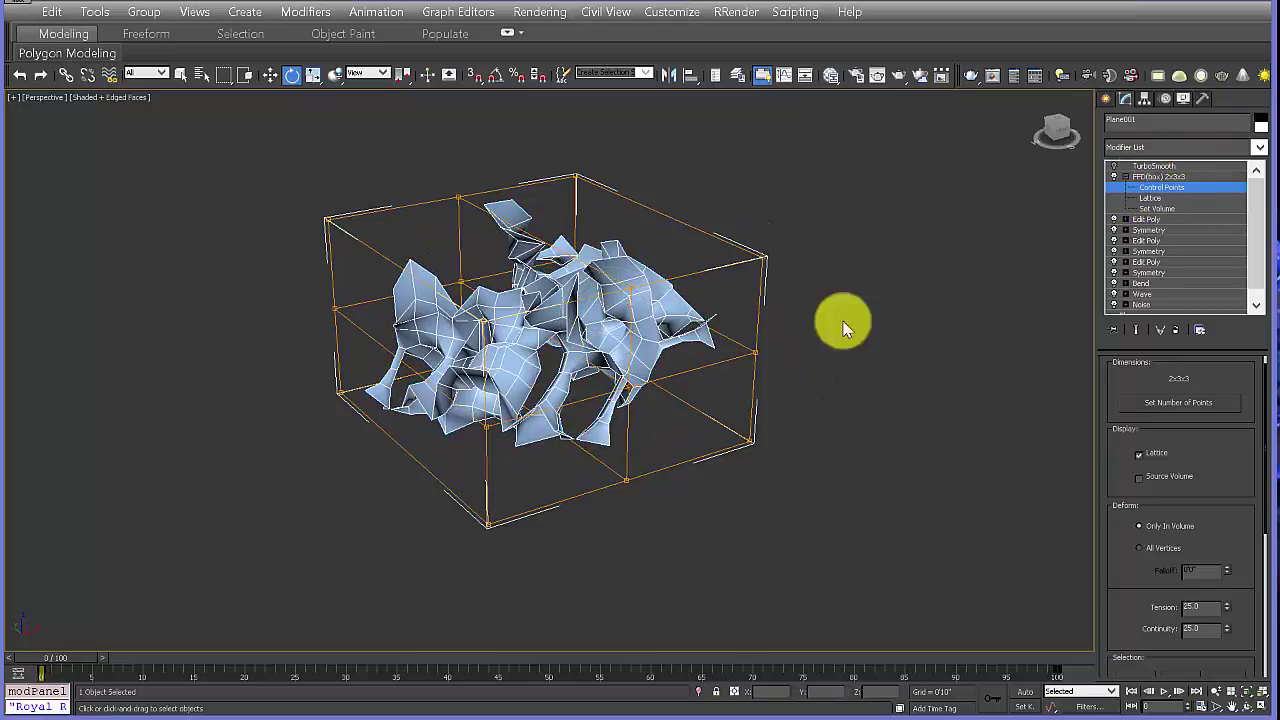
left_click(752, 270)
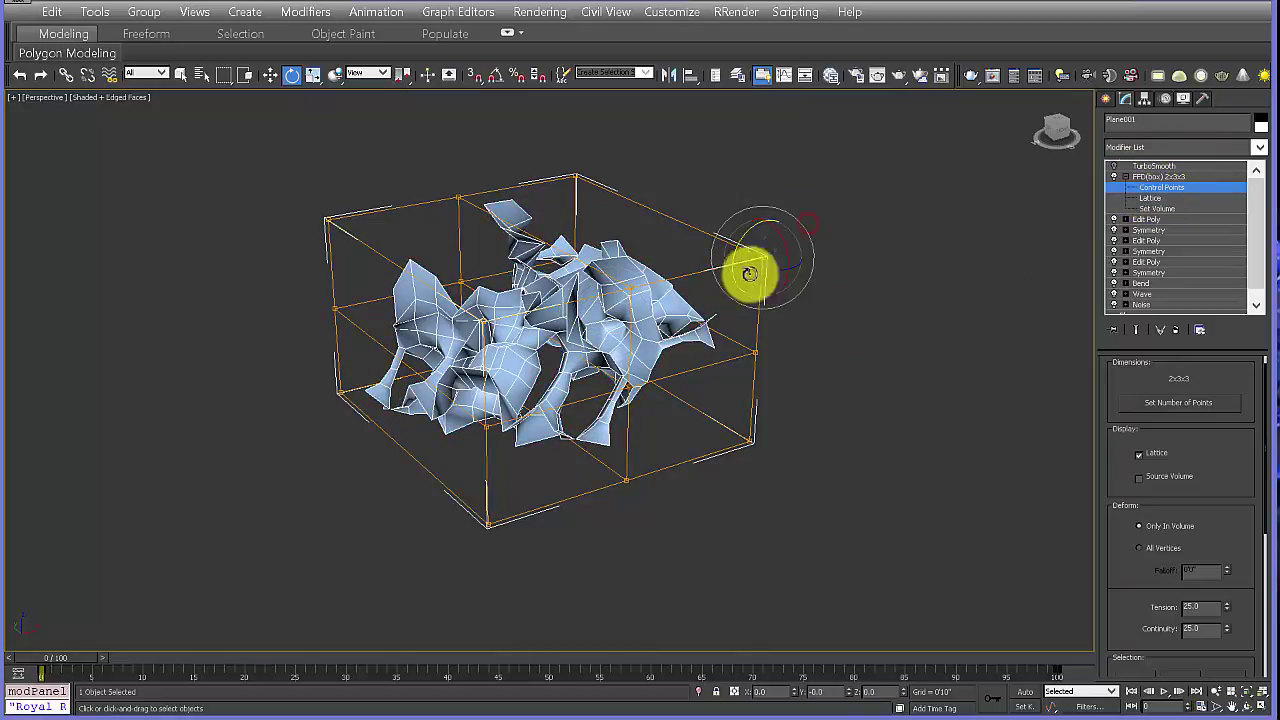
left_click(272, 77)
left_click_drag(814, 249, 820, 6)
Step: Pull the control points at a lower corner of the FFD lattice down to about -30'9" in Z
left_click_drag(673, 573, 460, 474)
left_click_drag(566, 478, 539, 510)
middle_click_drag(543, 394, 554, 429, "alt")
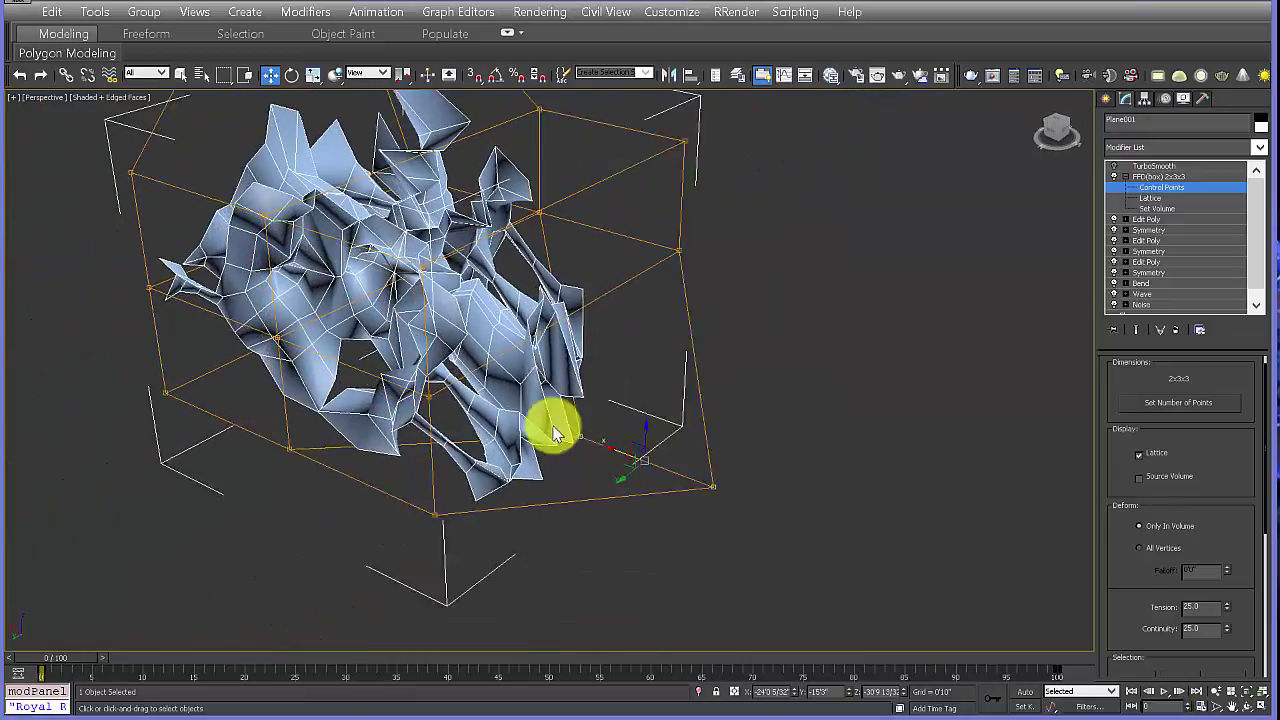
scroll(560, 447, "down", 3)
Step: Select an upper control point on the opposite side of the lattice and raise it to about 20'11" in Z
left_click_drag(470, 481, 517, 508)
middle_click_drag(517, 508, 504, 463, "alt")
left_click_drag(505, 470, 316, 510)
middle_click_drag(560, 315, 500, 262, "alt")
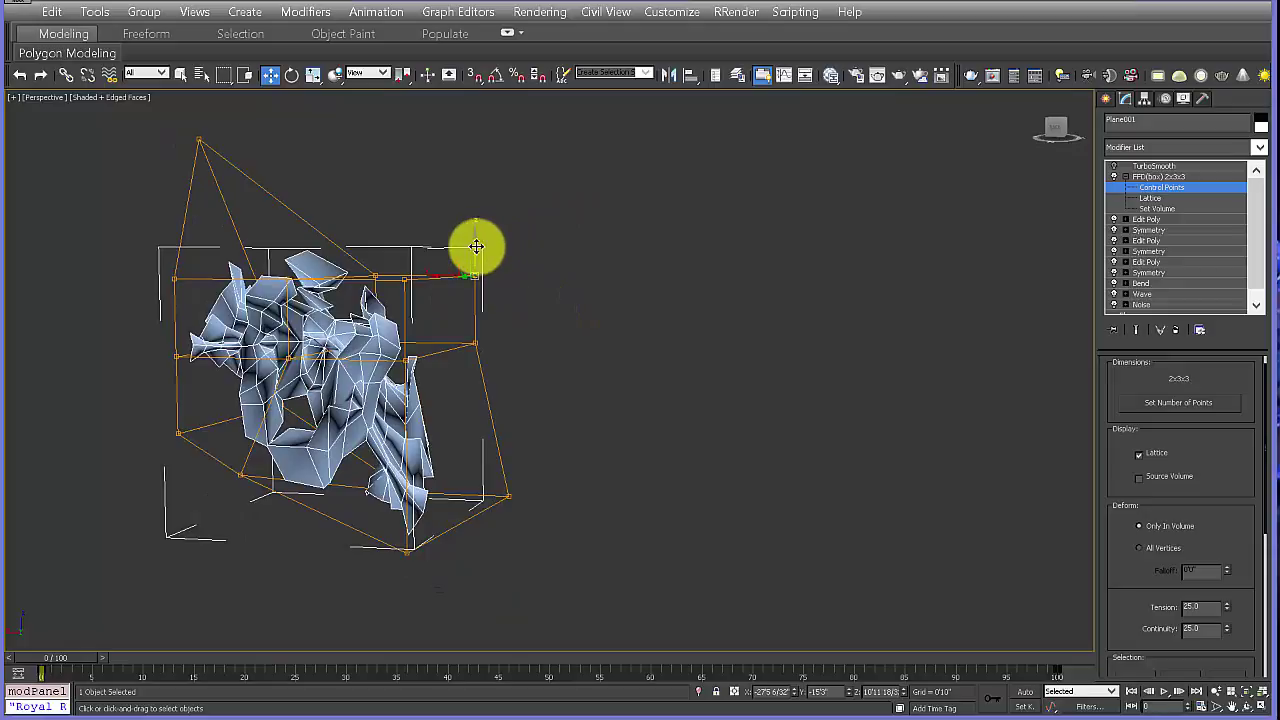
middle_click_drag(474, 200, 418, 393, "alt")
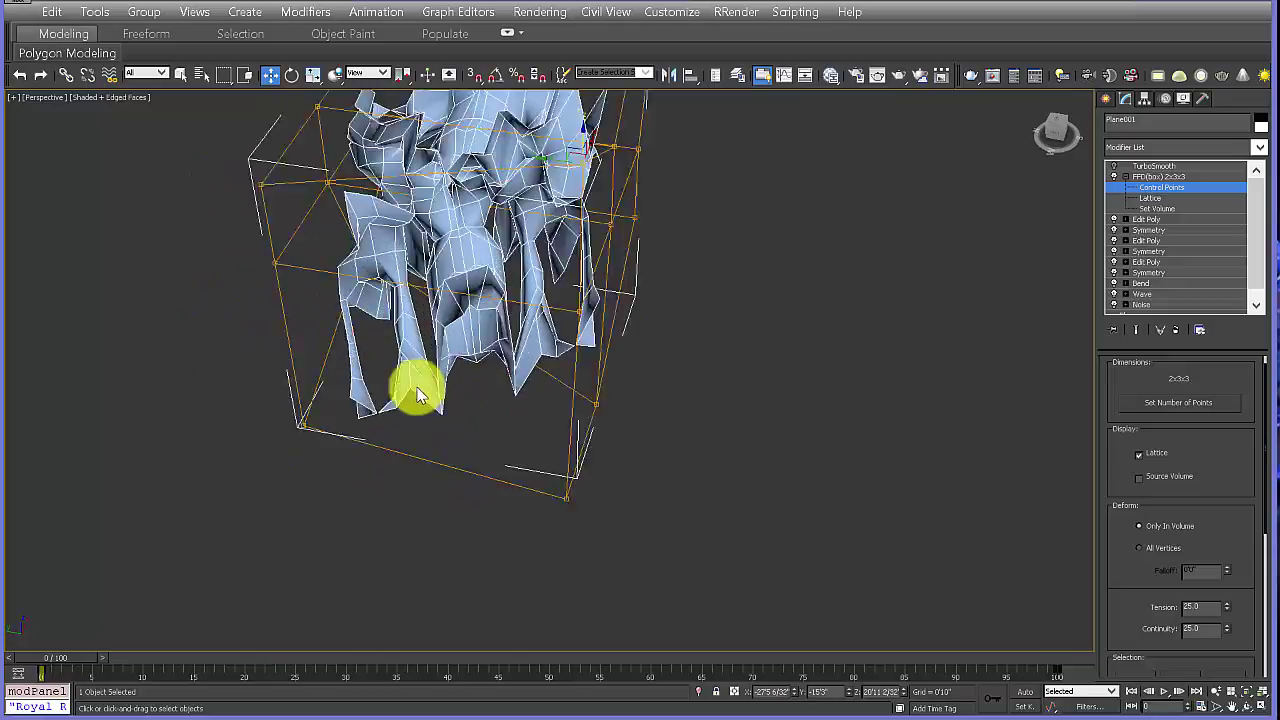
Step: Reposition further bottom control points of the lattice at about -14'2" in X and -30'9" in Z, and leave control-point editing
scroll(418, 393, "up", 3)
middle_click_drag(632, 300, 690, 537, "alt")
middle_click_drag(634, 489, 401, 324, "alt")
left_click(401, 324)
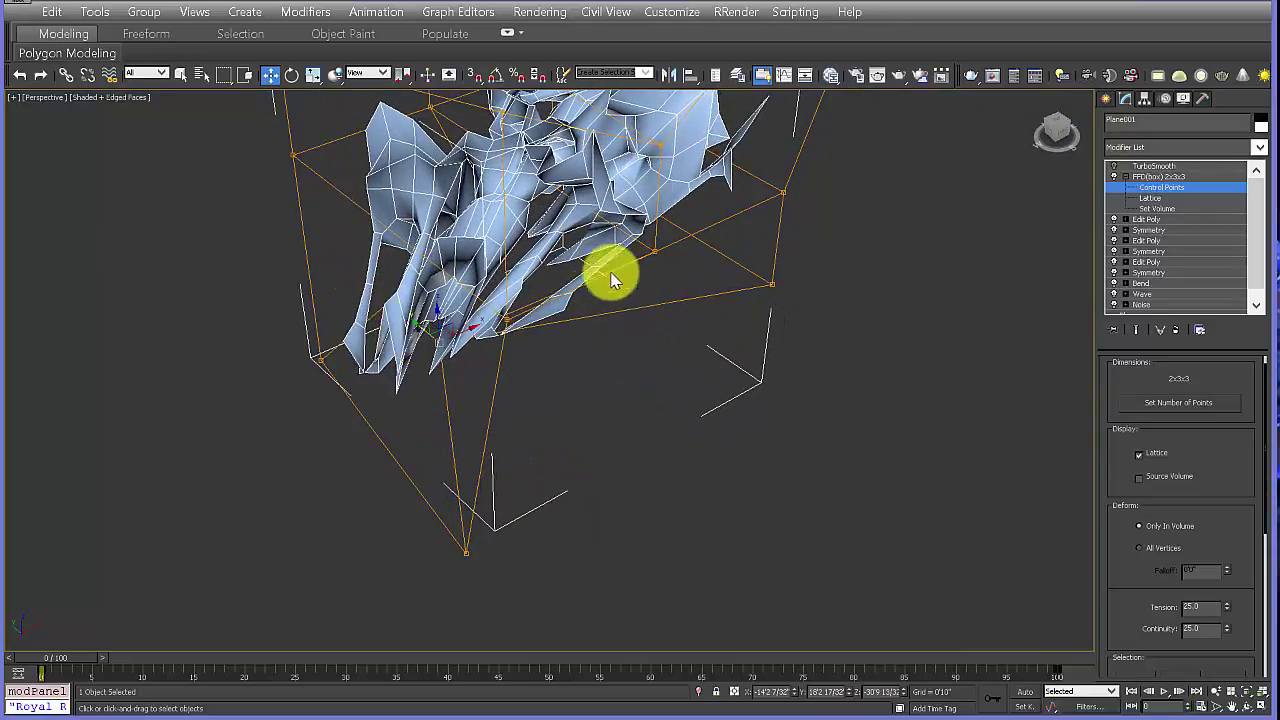
middle_click_drag(505, 415, 664, 361, "alt")
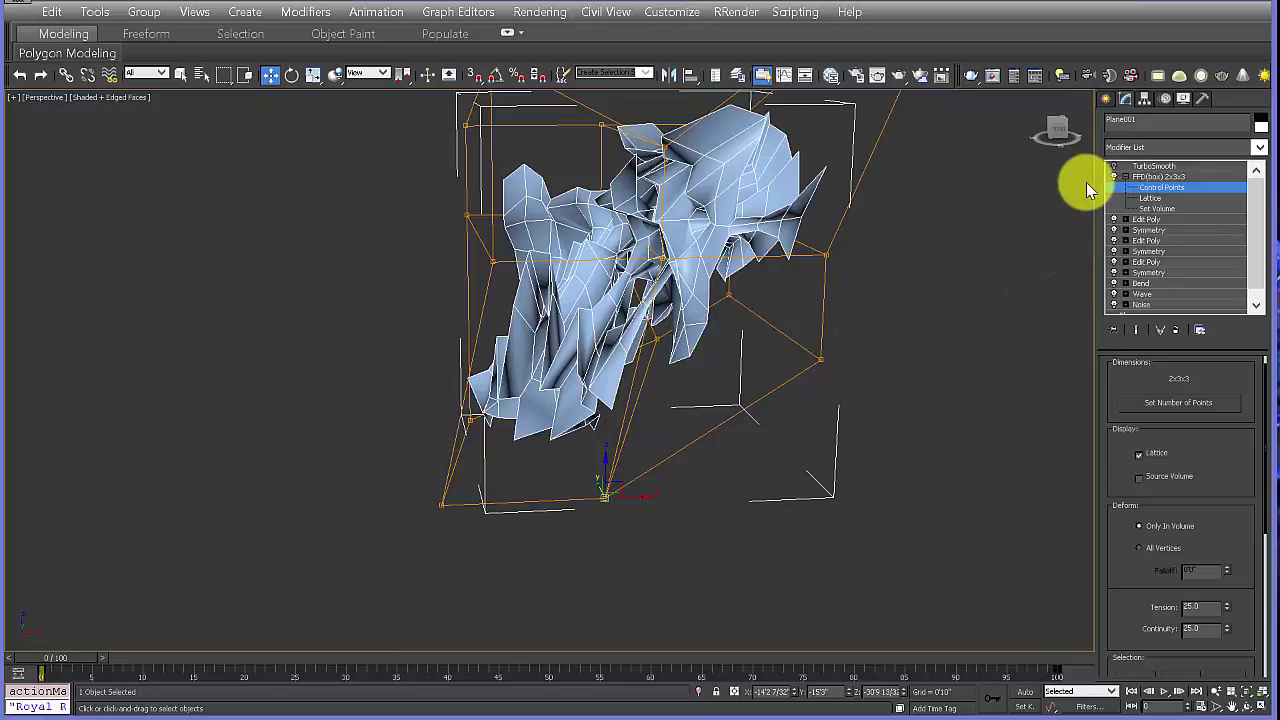
middle_click_drag(715, 317, 742, 310, "alt")
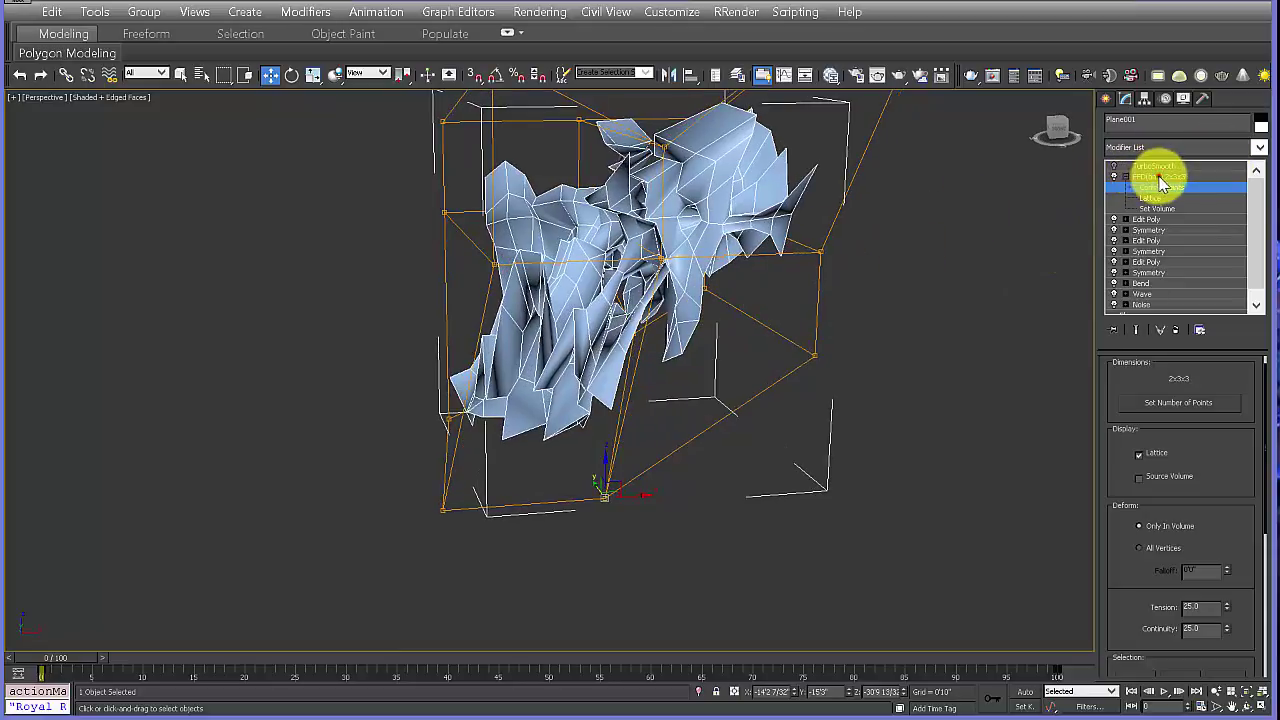
left_click(1129, 174)
Step: Add a Symmetry modifier above the FFD(box), mirror along Z and lower its mirror plane to about -13'11" in Z
left_click(1259, 147)
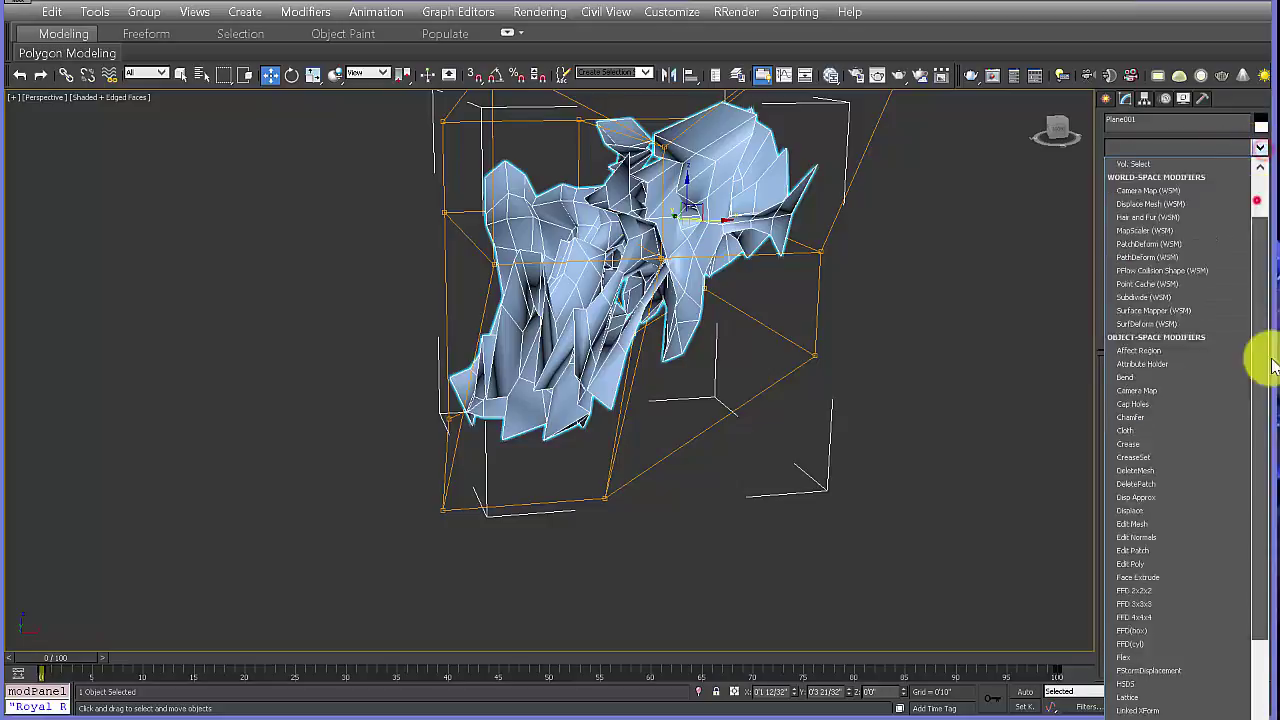
left_click_drag(1270, 363, 1260, 606)
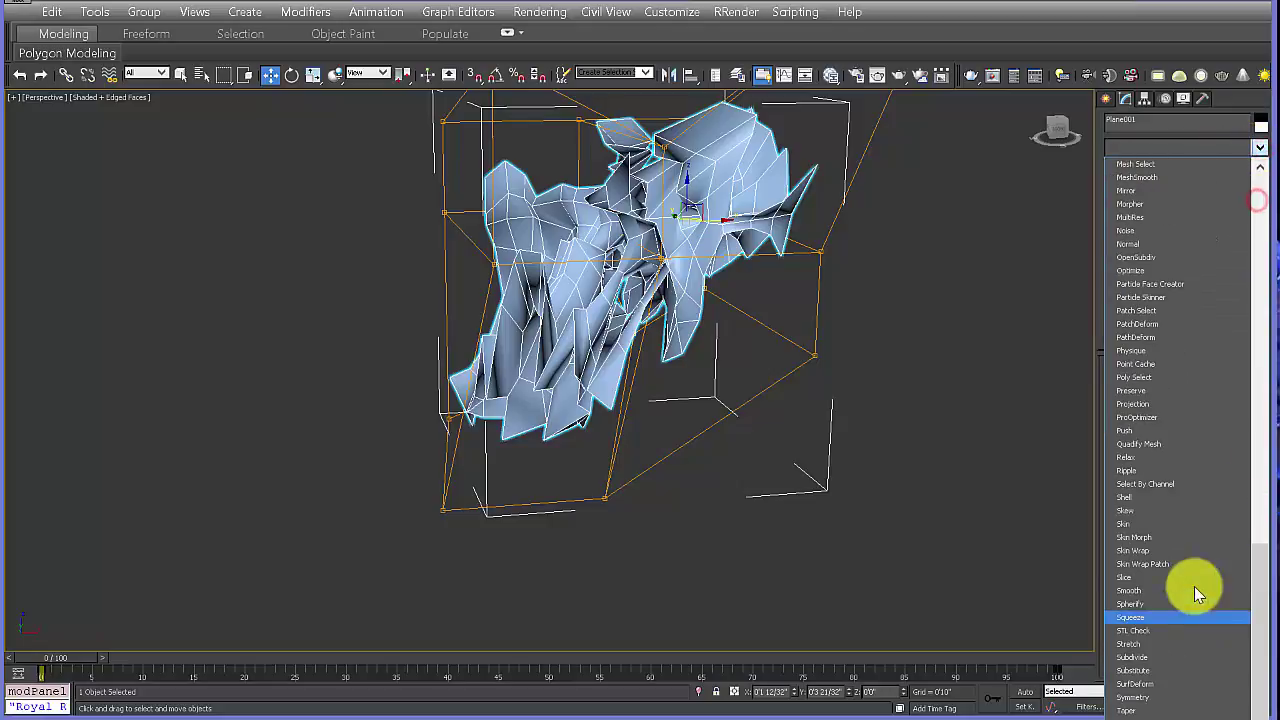
left_click(1148, 697)
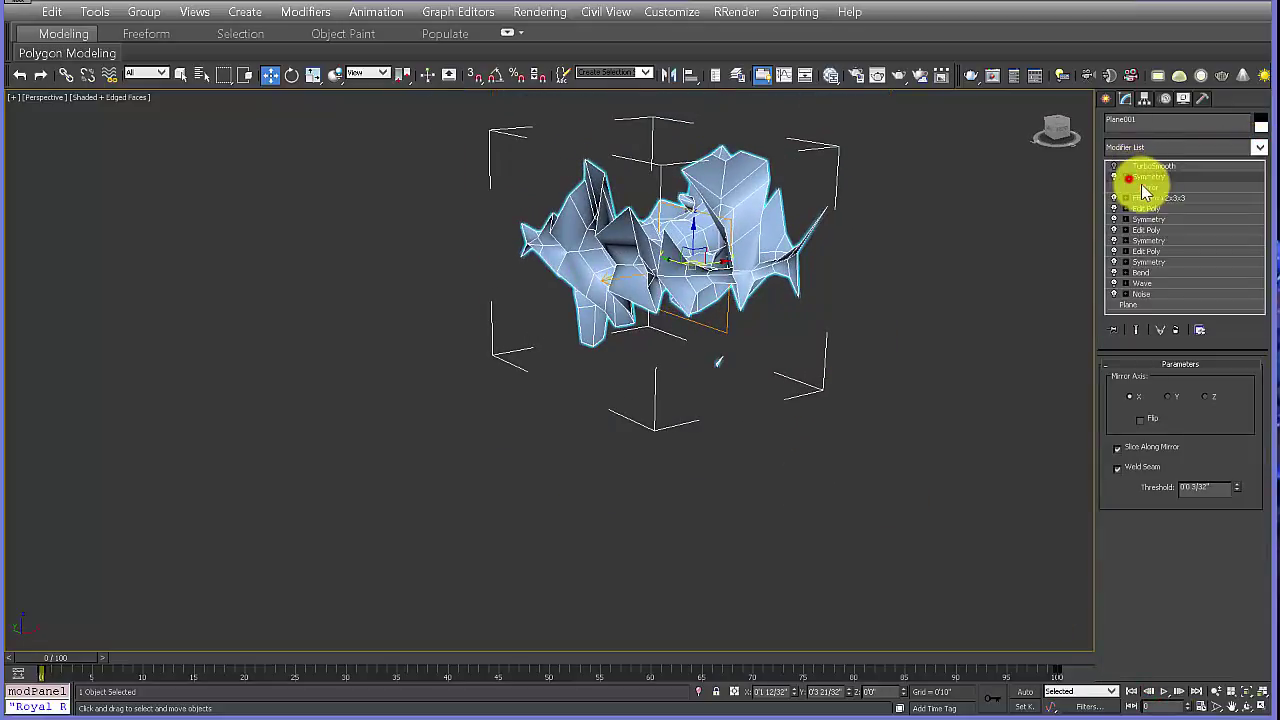
left_click(1147, 188)
left_click_drag(709, 266, 487, 155)
left_click(1206, 398)
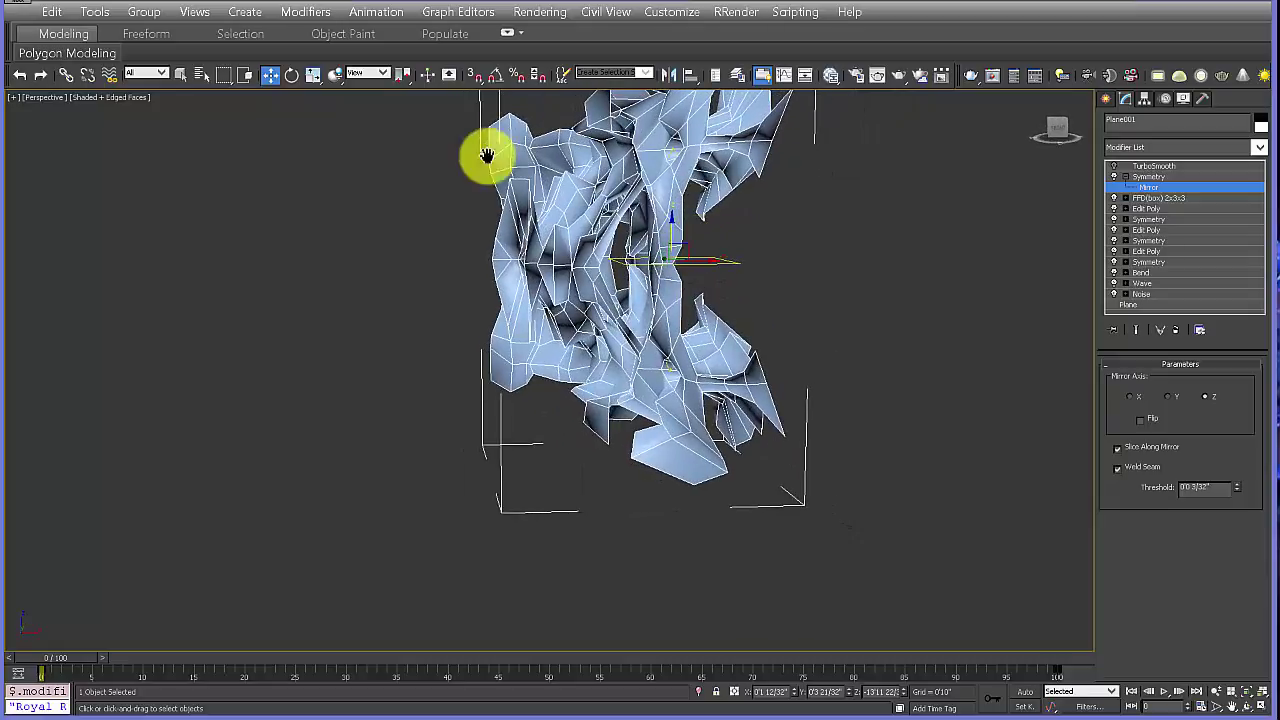
Step: Rotate the new Symmetry's mirror plane to a tilted angle and leave mirror editing
middle_click_drag(487, 156, 458, 214)
left_click(292, 75)
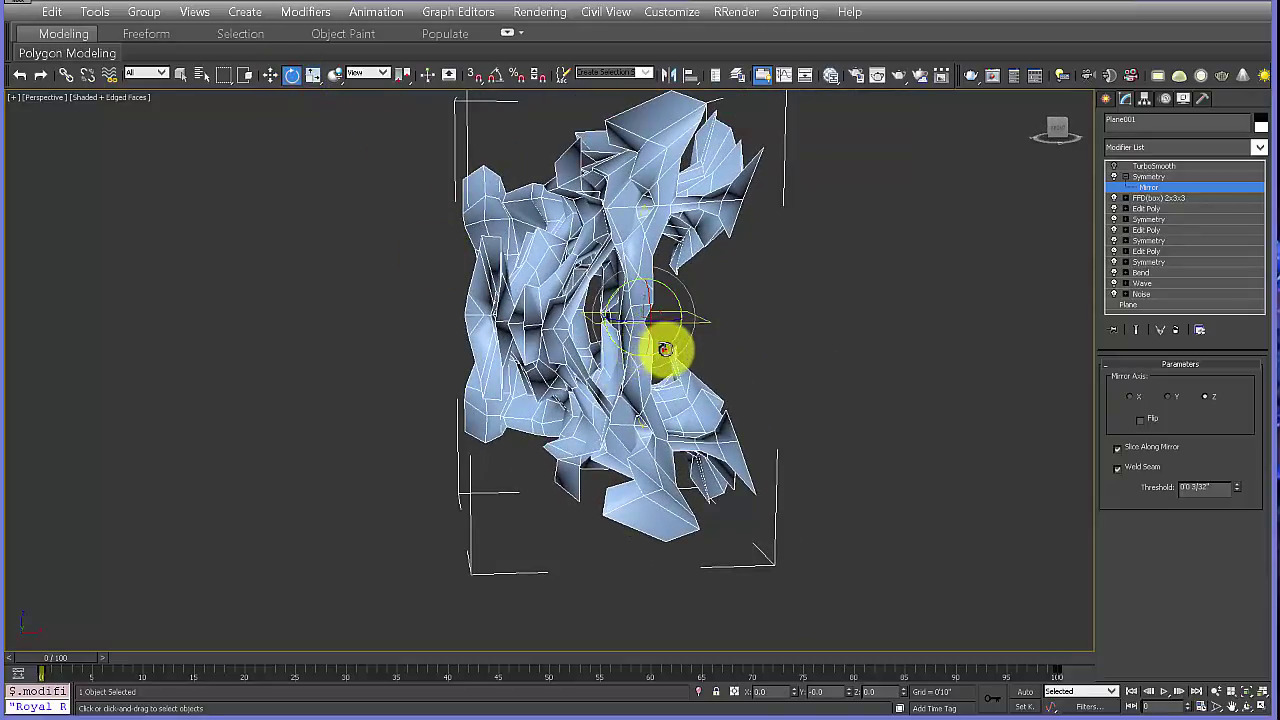
left_click_drag(665, 349, 817, 413)
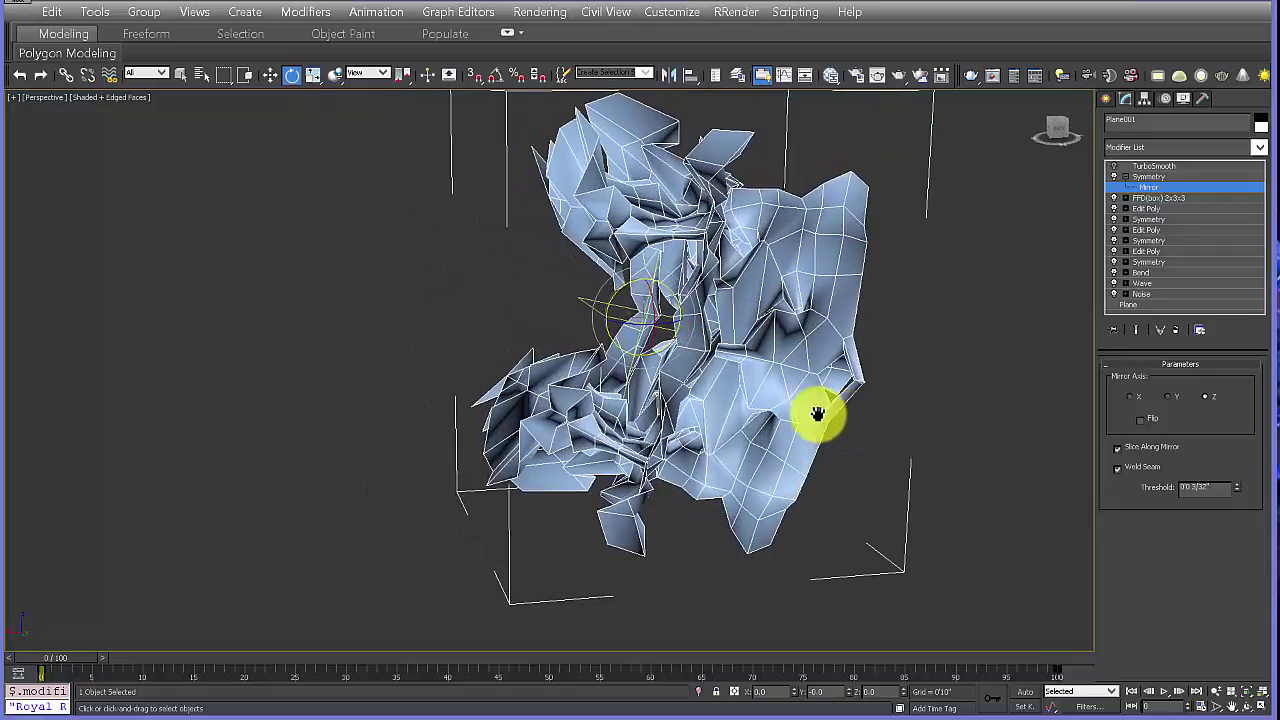
middle_click_drag(817, 413, 790, 400)
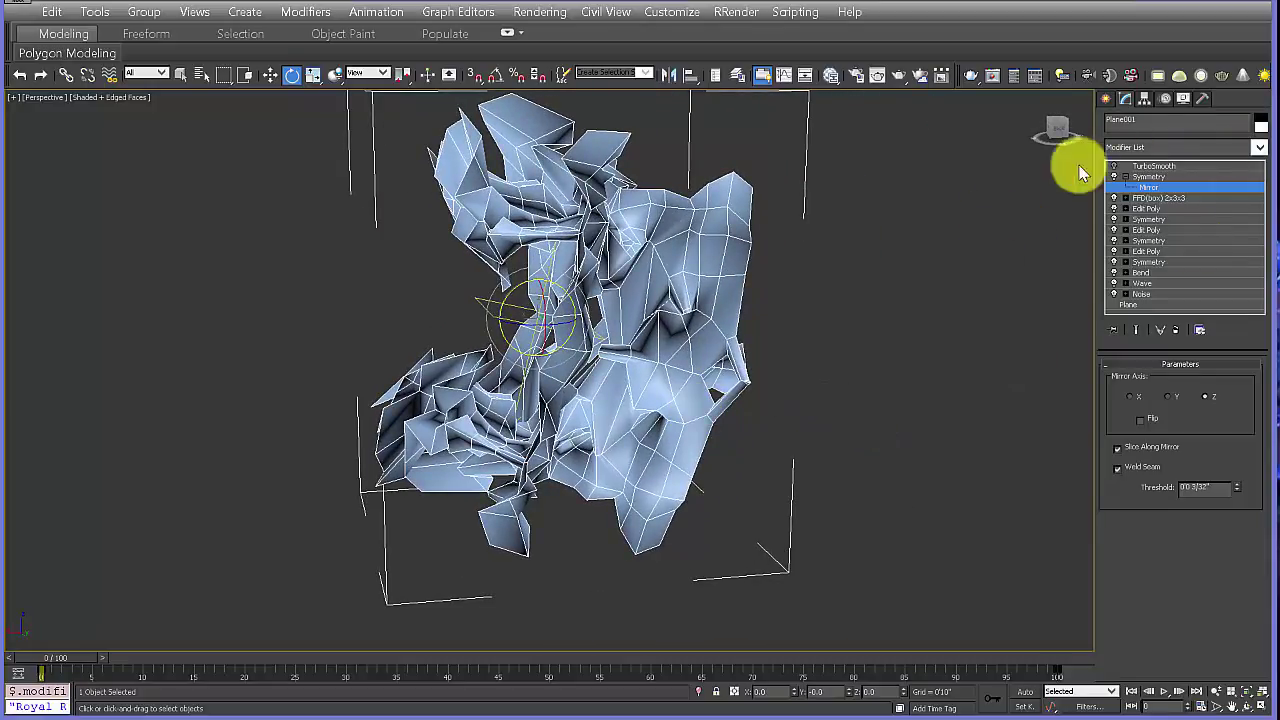
left_click(1146, 177)
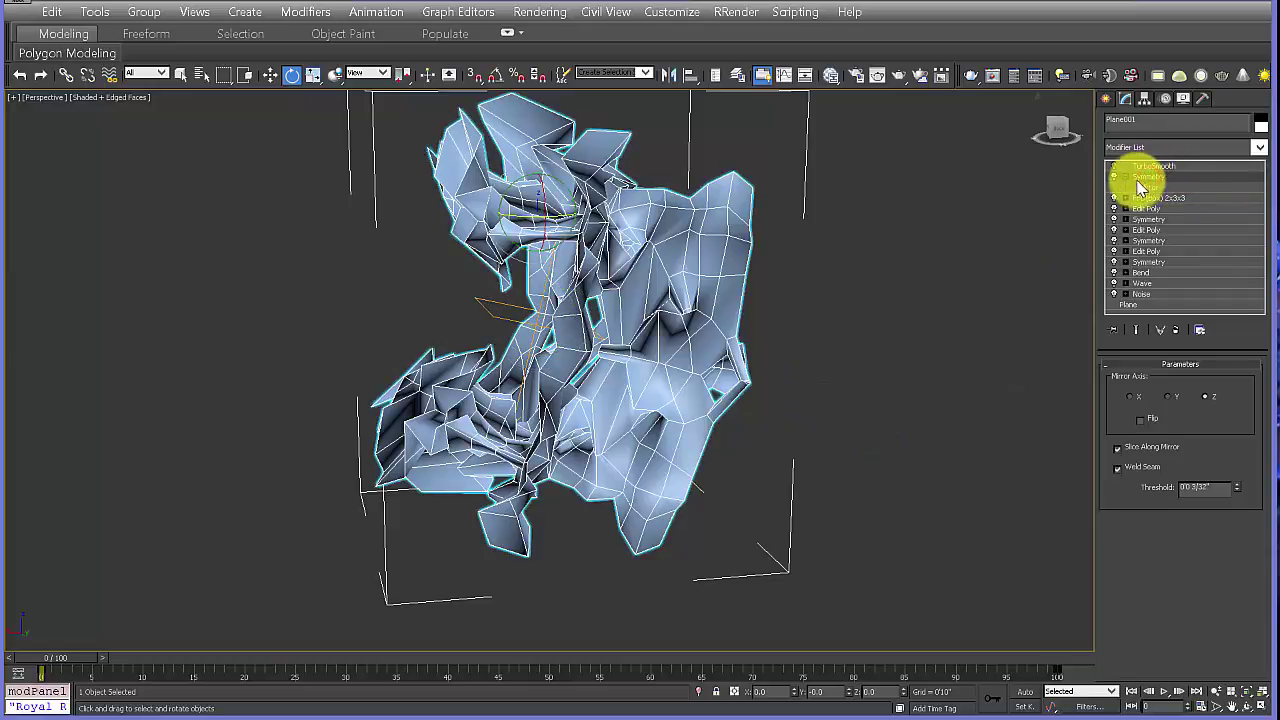
Step: Add an Edit Poly modifier above the new Symmetry and inspect the mirrored form from several sides
middle_click_drag(846, 453, 814, 460, "alt")
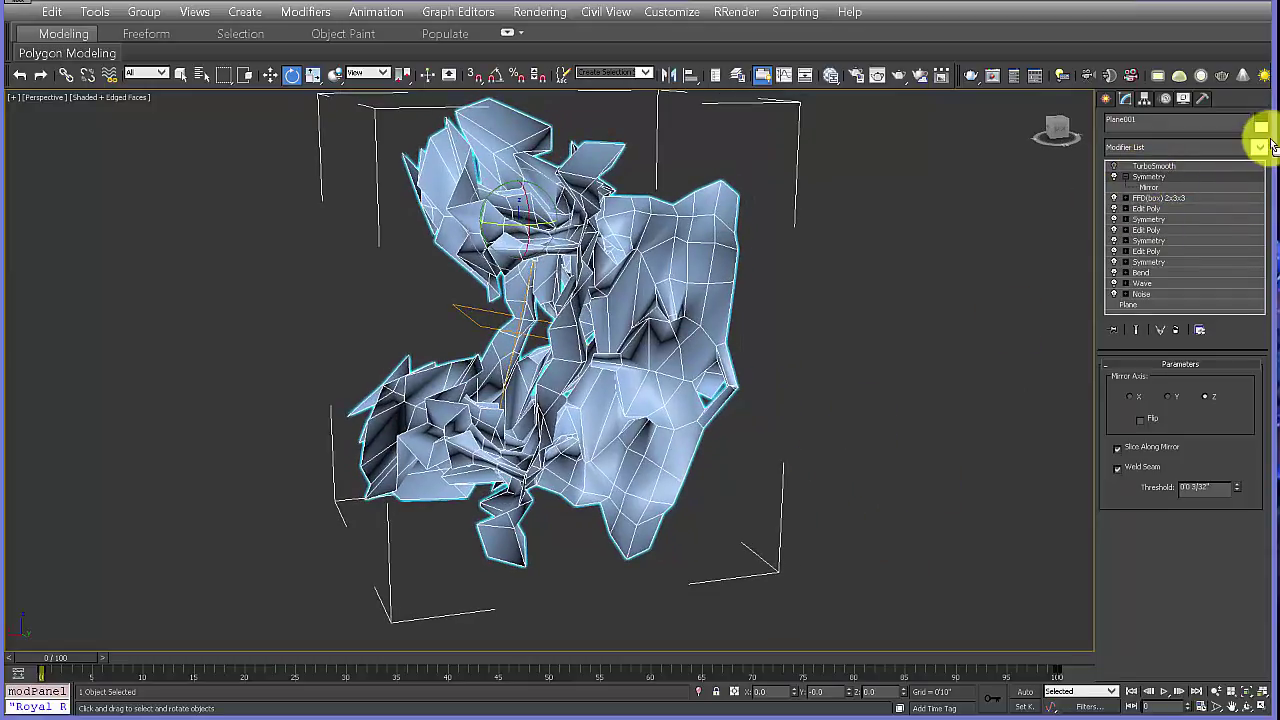
left_click(1258, 147)
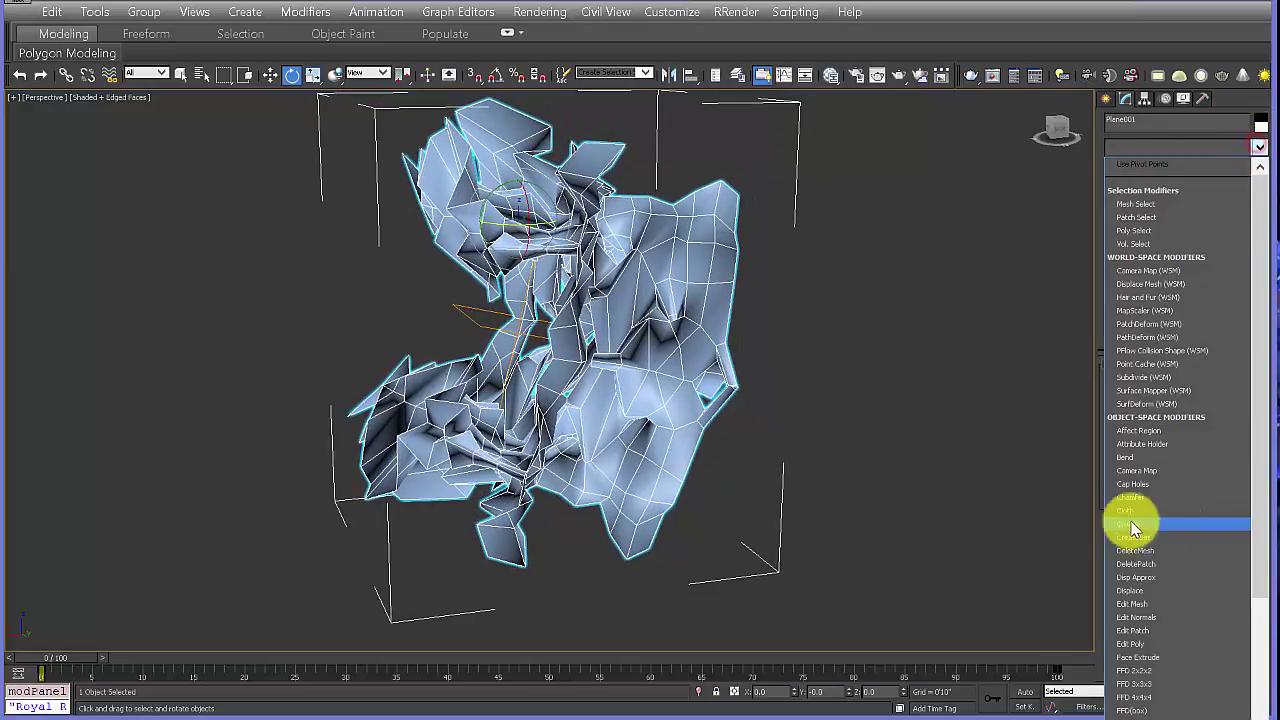
left_click(1140, 640)
middle_click_drag(580, 405, 613, 410, "alt")
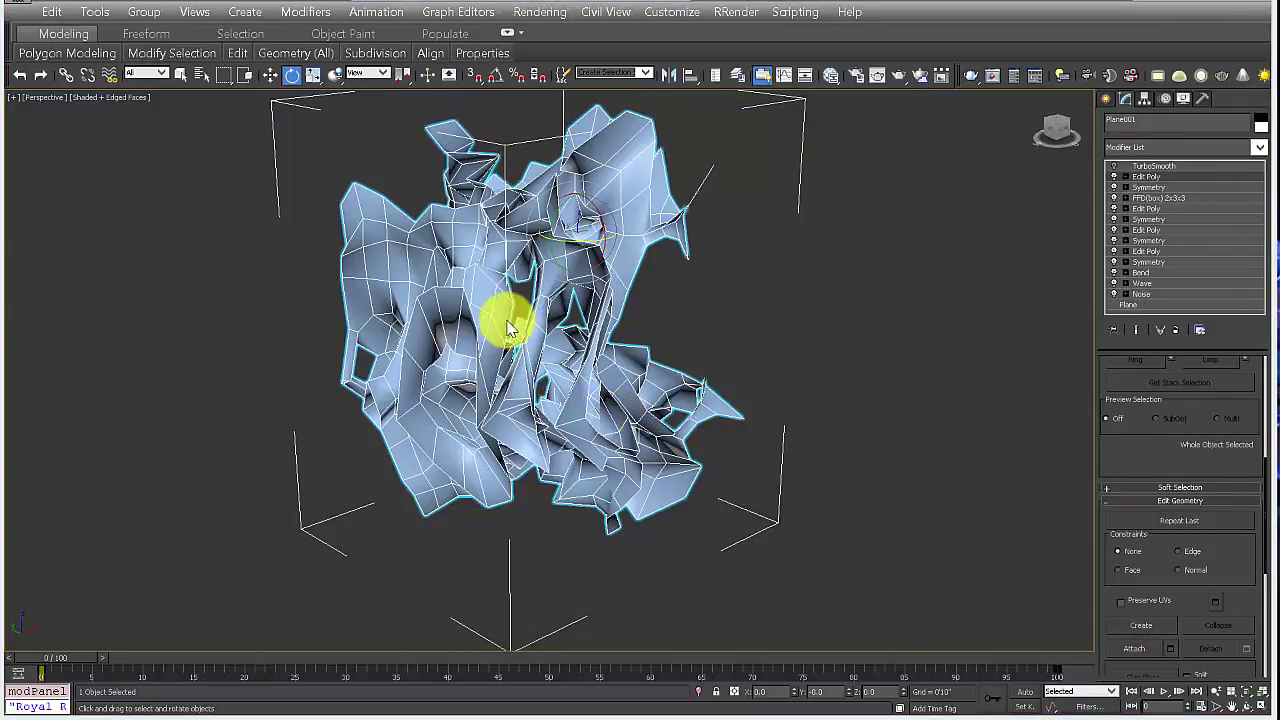
middle_click_drag(509, 320, 500, 340, "alt")
Step: Add a second Edit Poly modifier above the first, inspect the mesh all around and expand the modifier's sub-object levels
left_click(1260, 150)
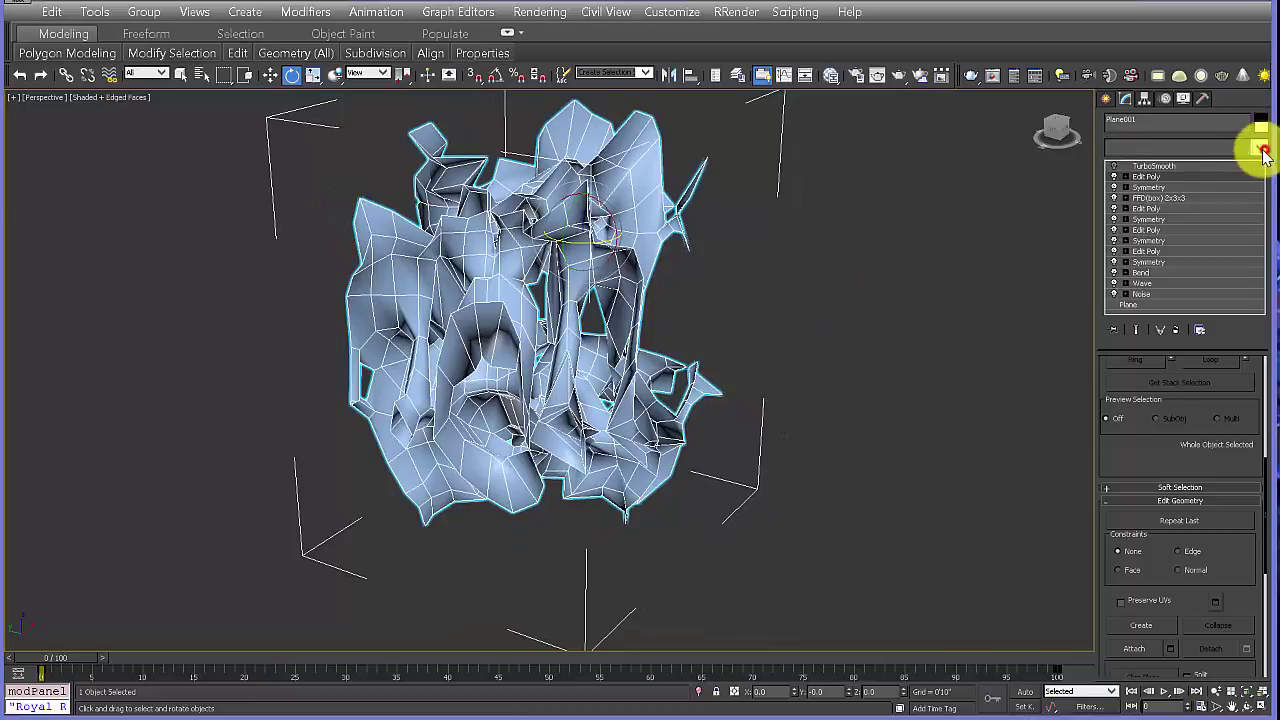
left_click(1131, 648)
middle_click_drag(614, 329, 611, 229, "alt")
middle_click_drag(445, 323, 914, 249, "alt")
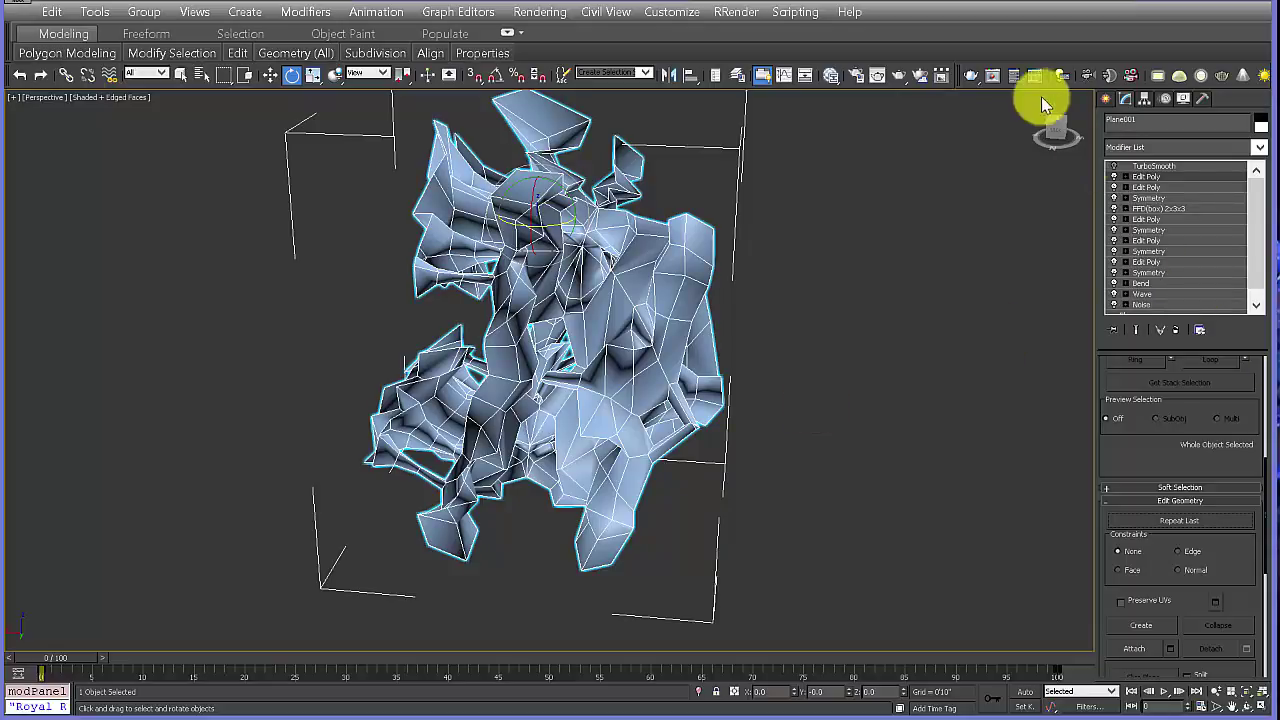
left_click(1126, 177)
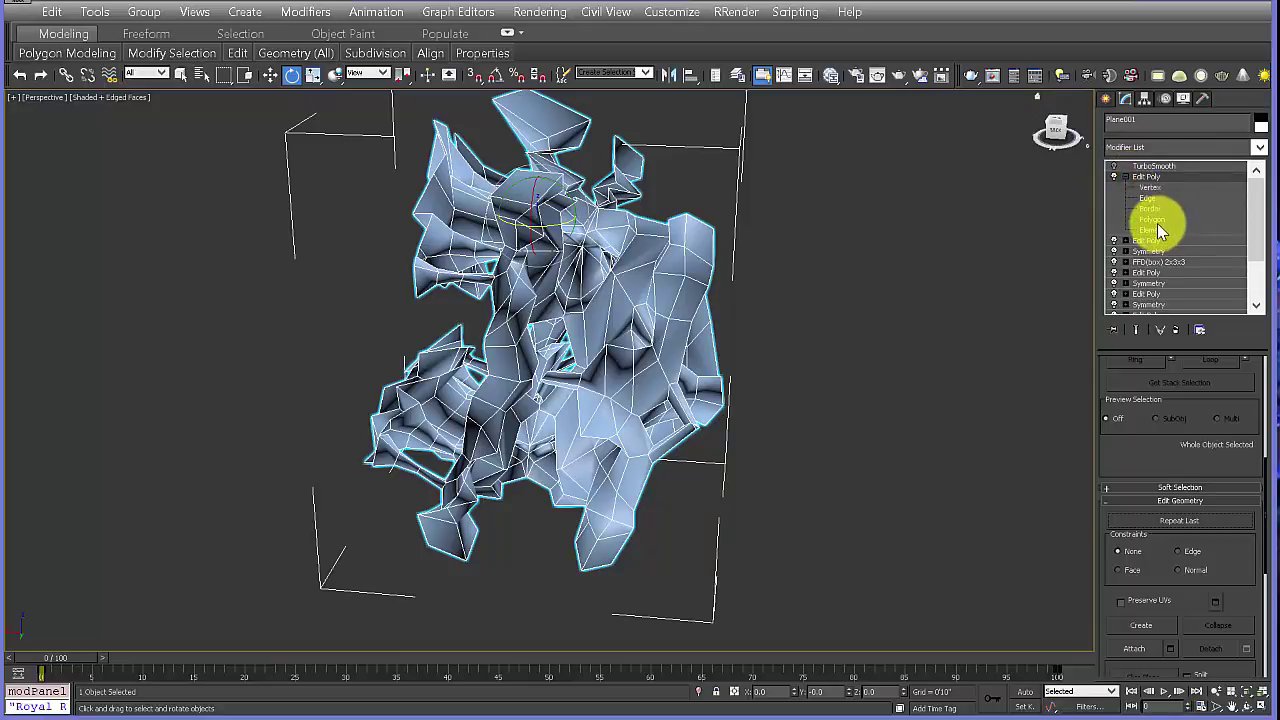
Step: Enter the polygon level of the topmost Edit Poly, inspect the mesh all around and select a single polygon on its outer surface
left_click(1154, 219)
middle_click_drag(580, 322, 609, 314, "alt")
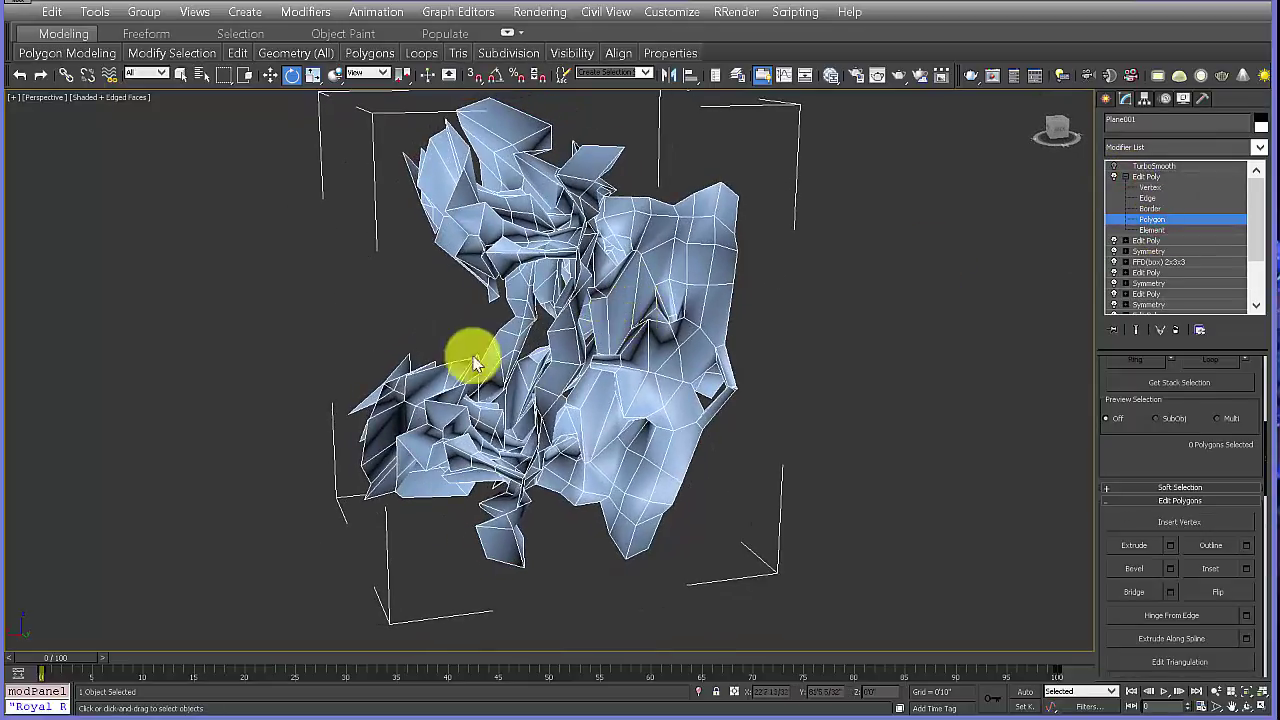
middle_click_drag(466, 354, 551, 289, "alt")
middle_click_drag(570, 490, 663, 466, "alt")
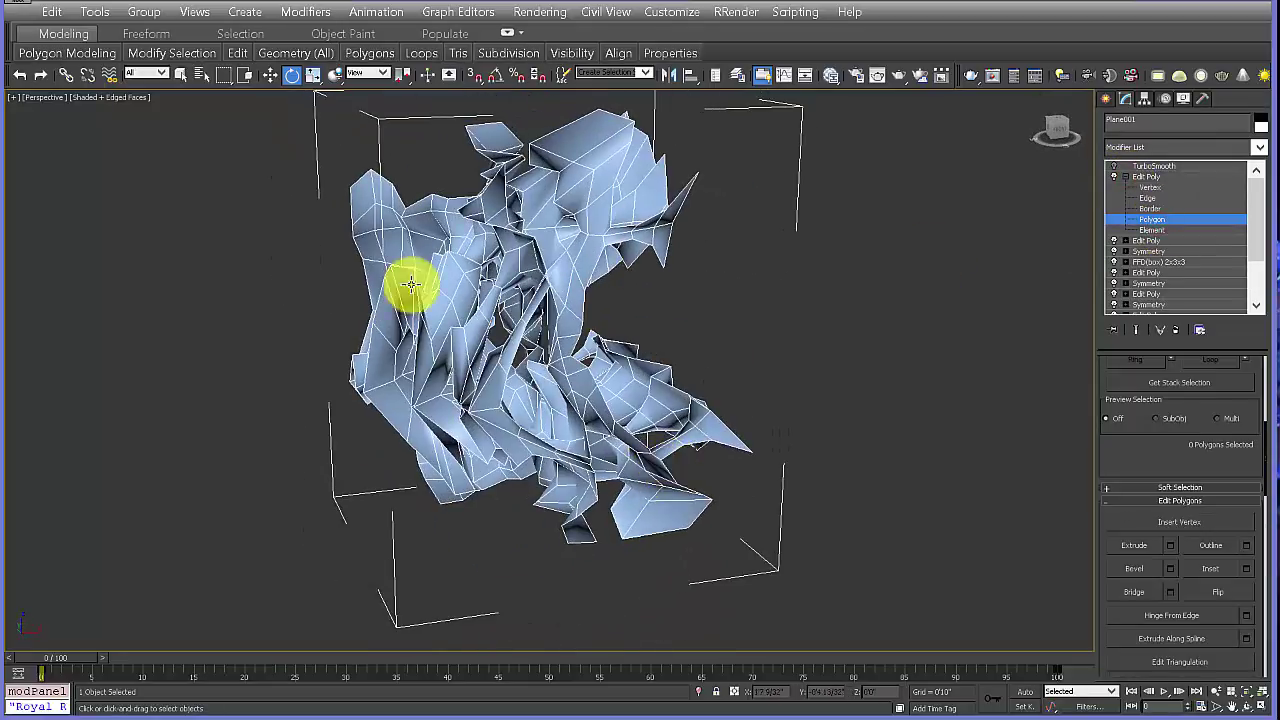
middle_click_drag(541, 367, 548, 343, "alt")
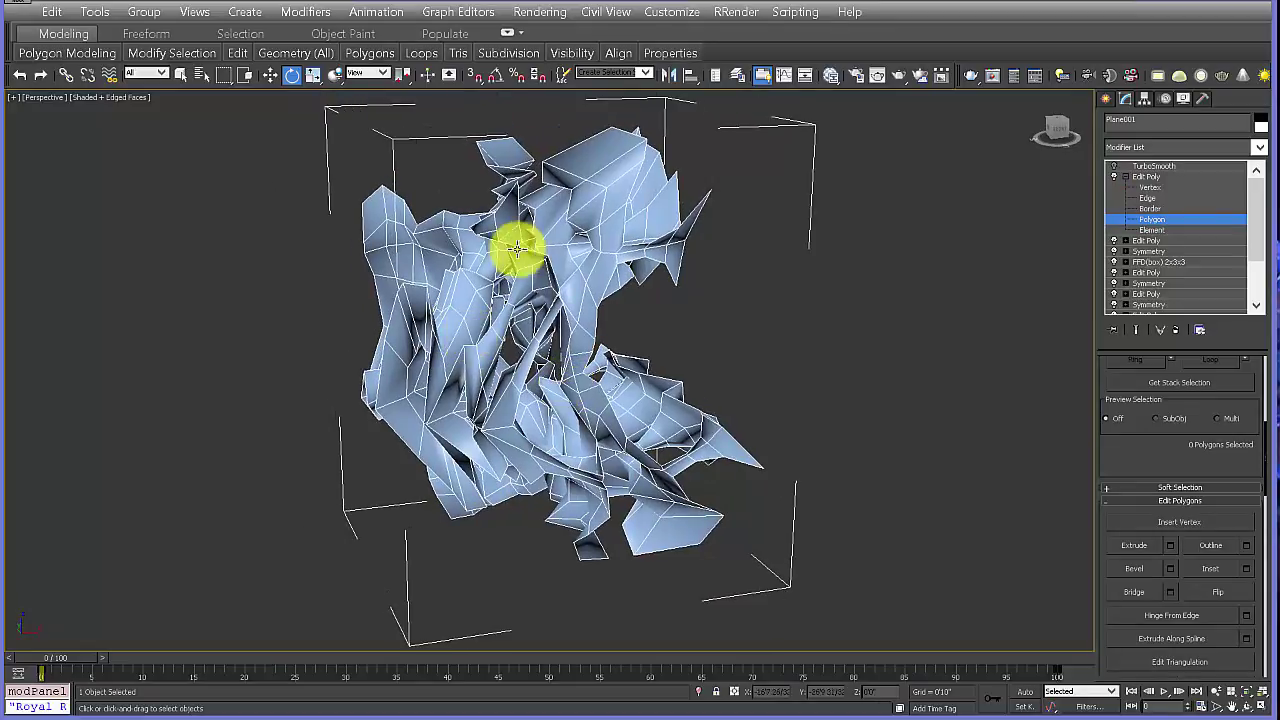
middle_click_drag(437, 314, 455, 305, "alt")
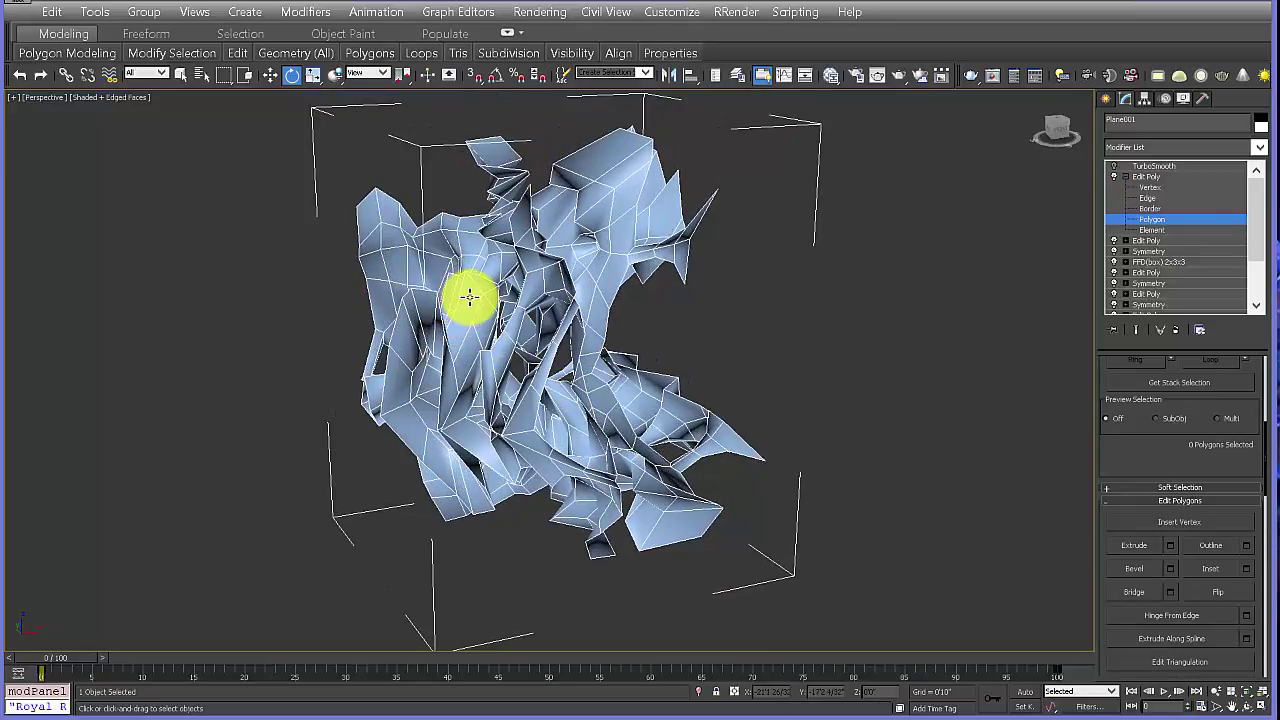
left_click(469, 296)
middle_click_drag(500, 394, 446, 329, "alt")
scroll(446, 329, "up", 3)
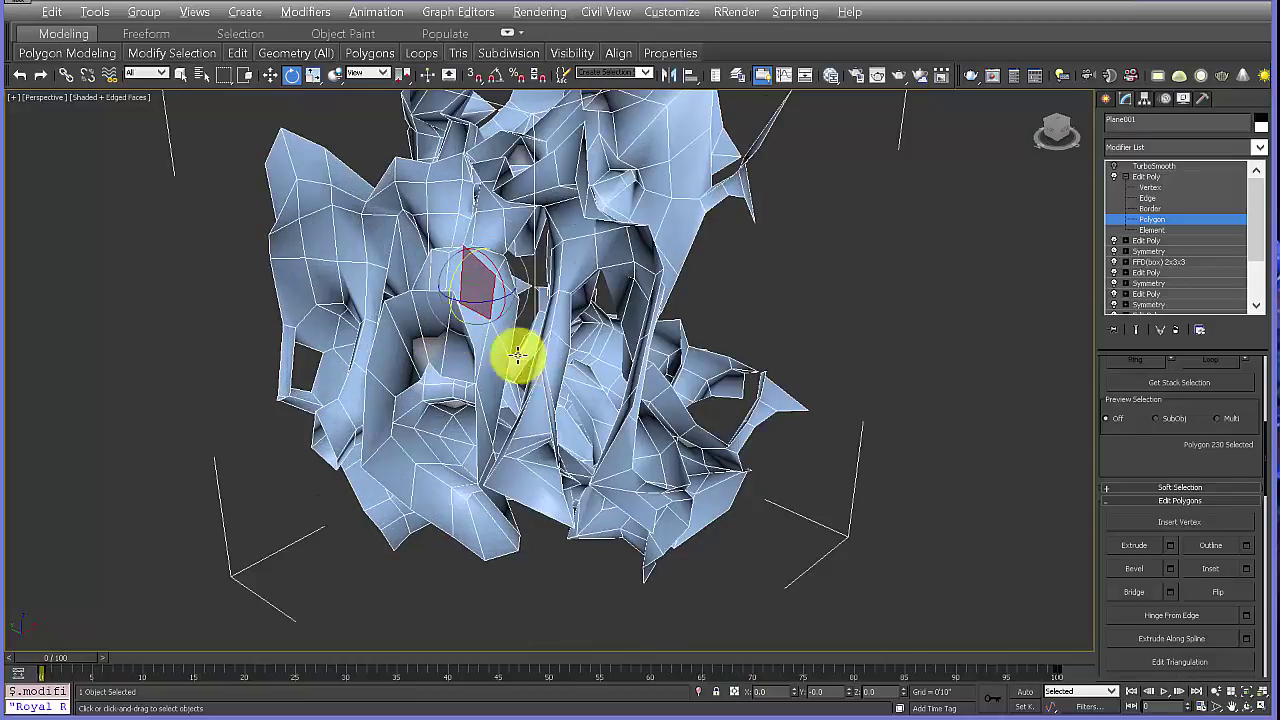
middle_click_drag(518, 355, 457, 257, "alt")
middle_click_drag(487, 334, 429, 260, "alt")
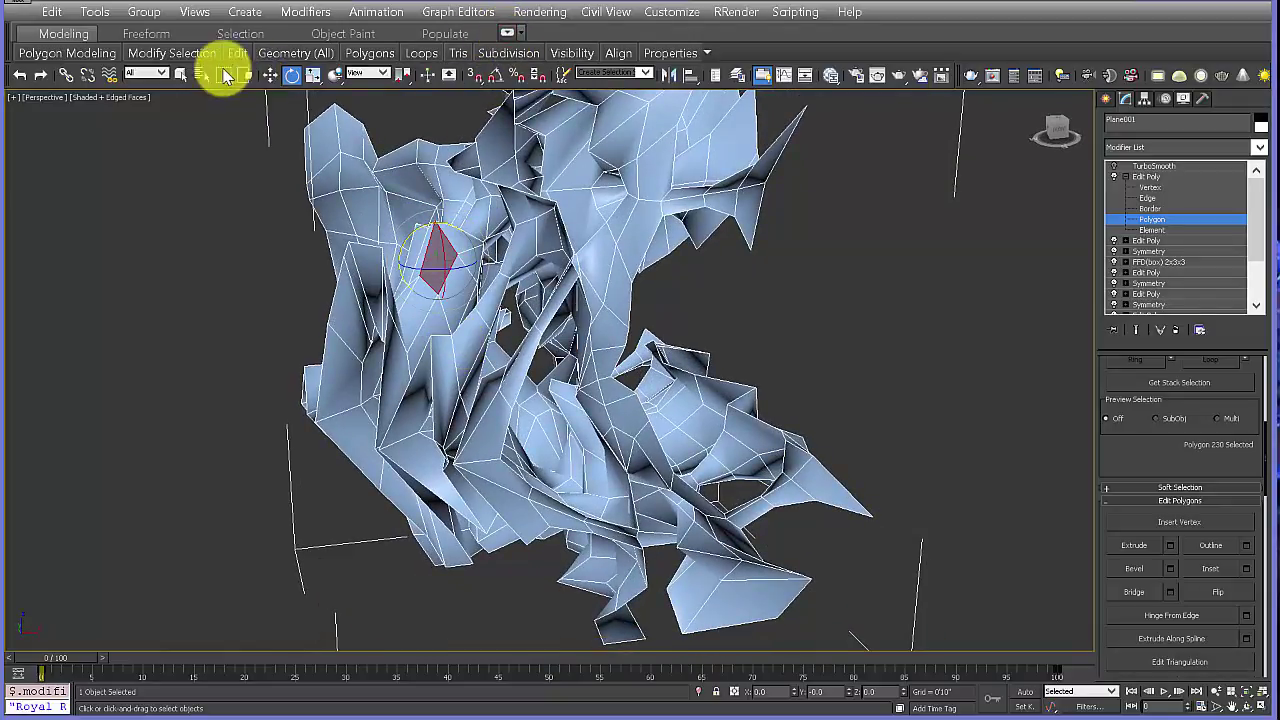
Step: Try extending the single-polygon selection with Loop and Ring
double_click(63, 33)
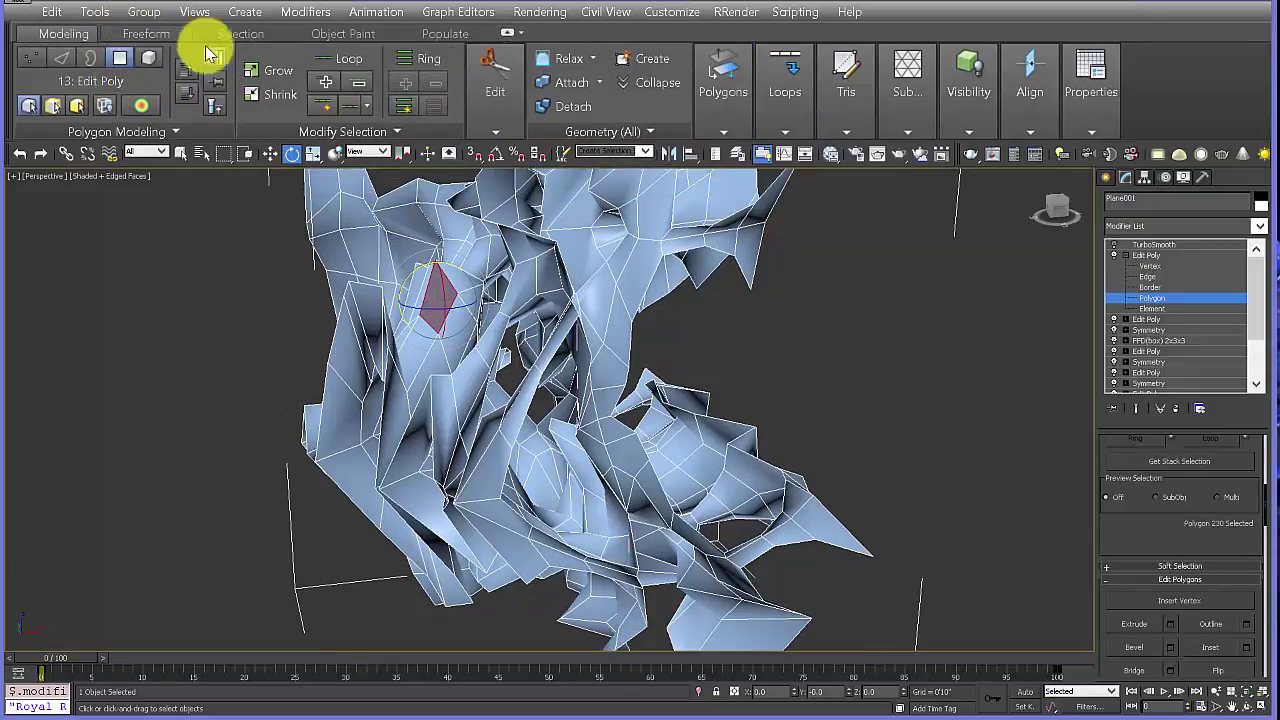
left_click(340, 62)
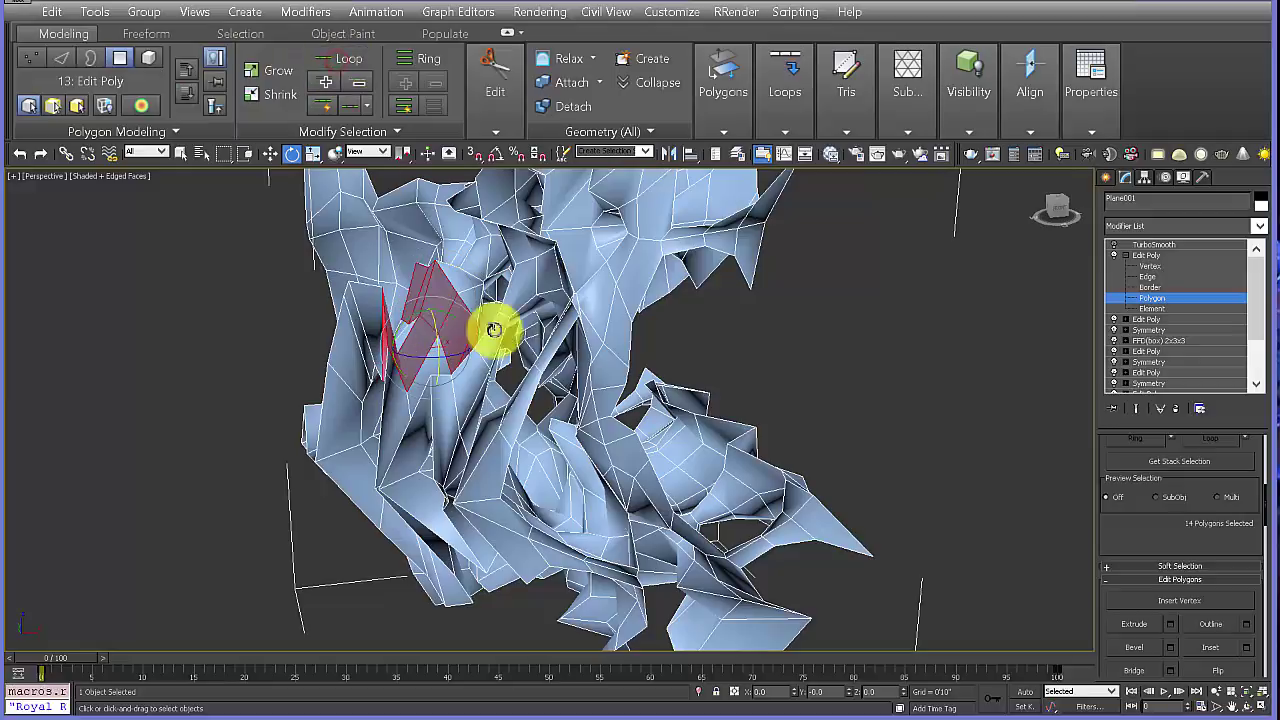
left_click(410, 64)
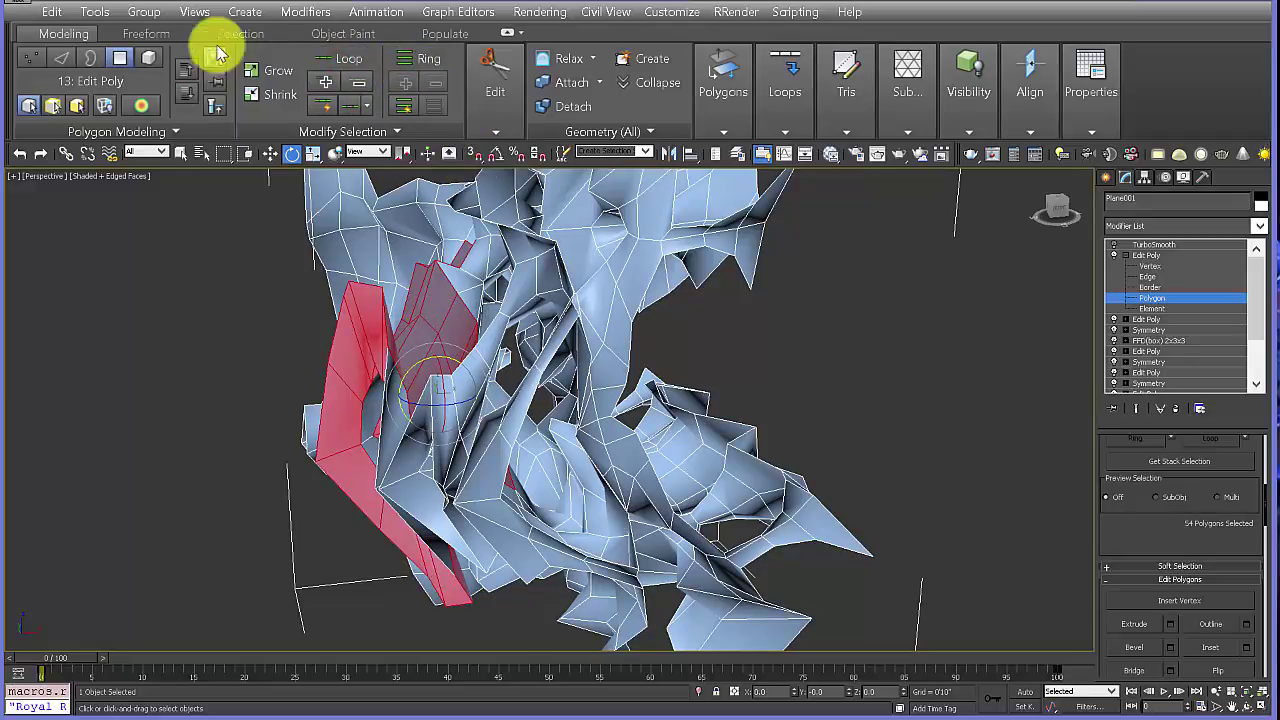
Step: Try selecting polygons by concave surface at -0.103 and by the Non-Quads and Open criteria
left_click(248, 32)
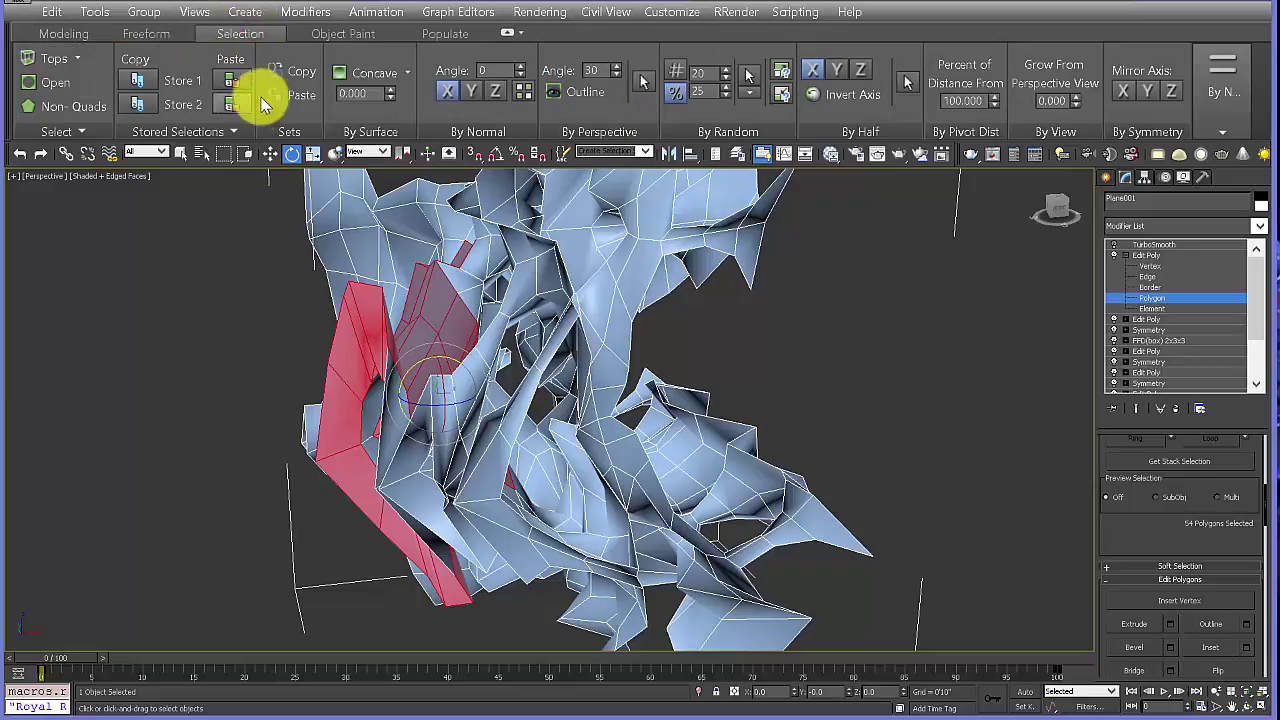
mouse_move(390, 95)
left_mouse_down()
mouse_move(391, 74)
mouse_move(398, 96)
left_mouse_up()
left_click(407, 74)
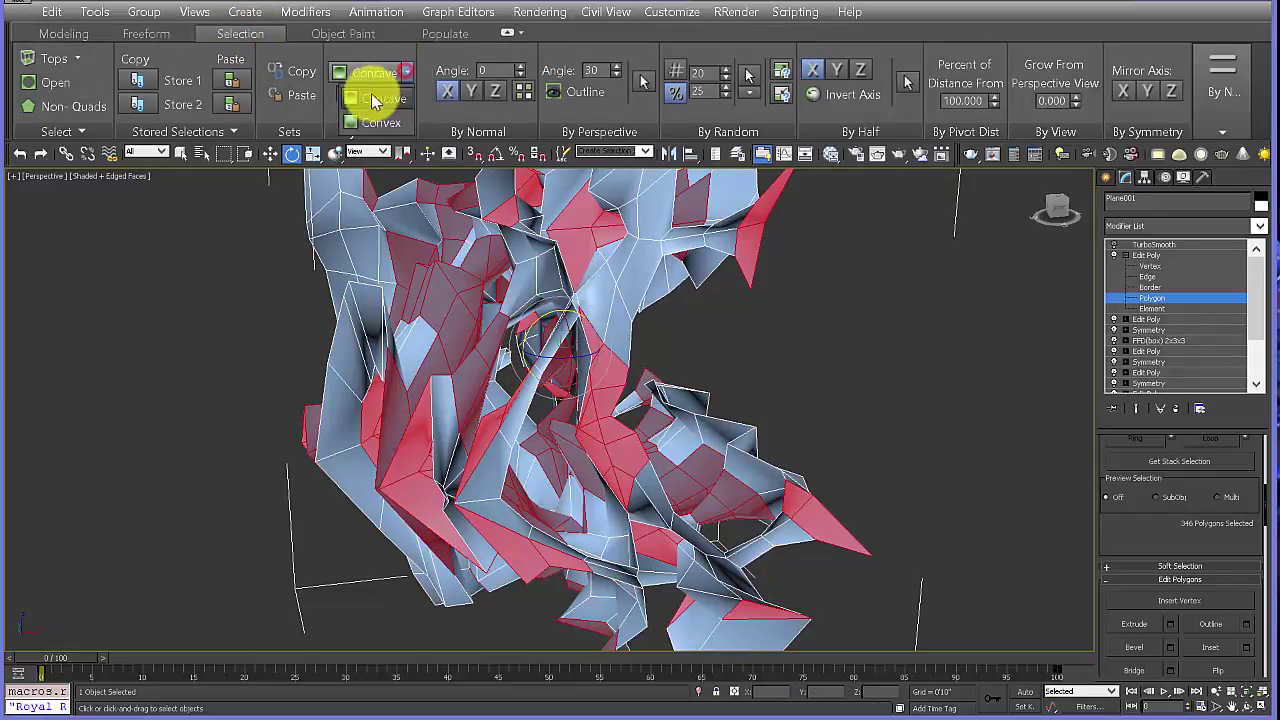
left_click(62, 107)
left_click(59, 86)
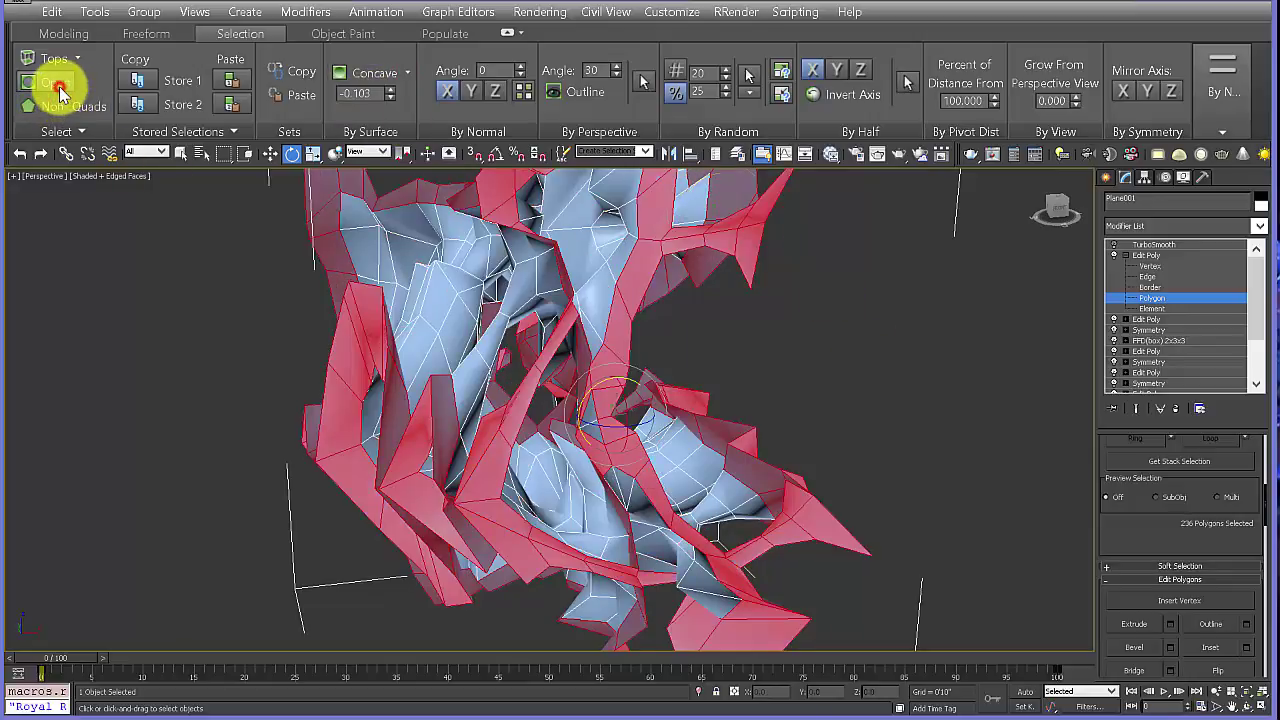
Step: Examine the open-edge polygon selection from several angles with the ribbon collapsed, and clear the selection
middle_click_drag(600, 450, 591, 417, "alt")
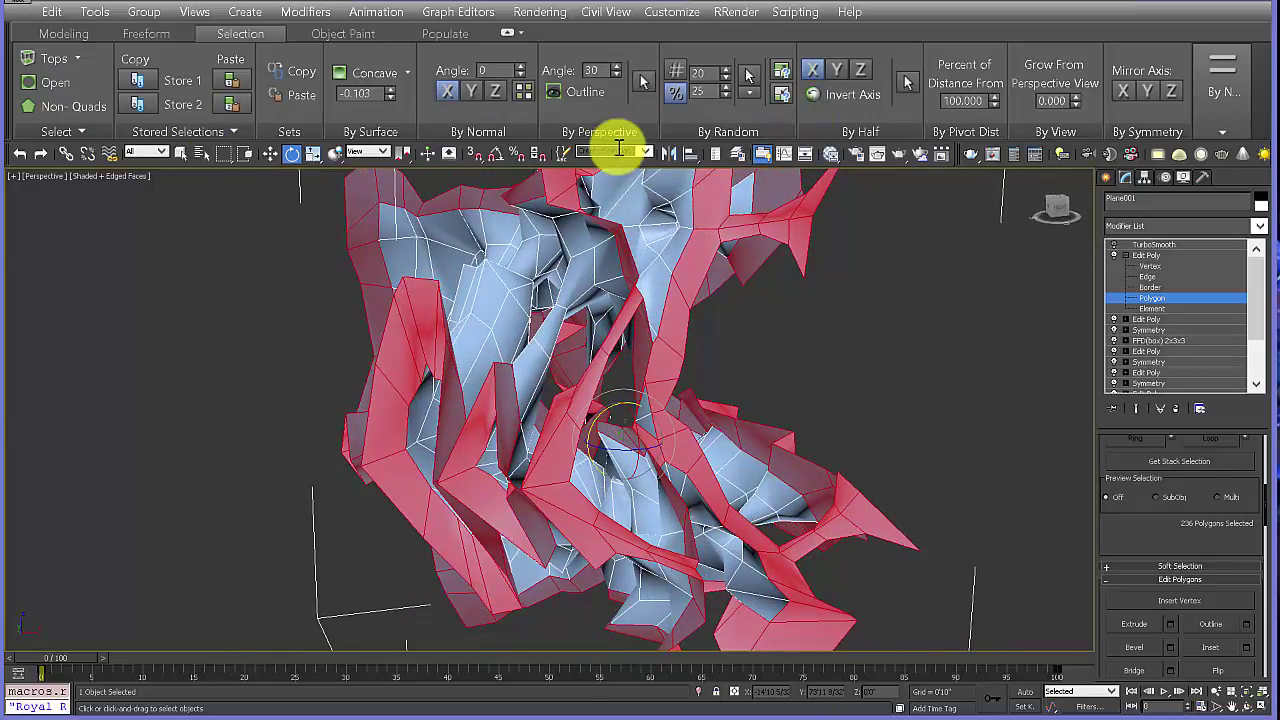
left_click(508, 34)
middle_click_drag(632, 362, 479, 376)
middle_click_drag(694, 278, 713, 279, "alt")
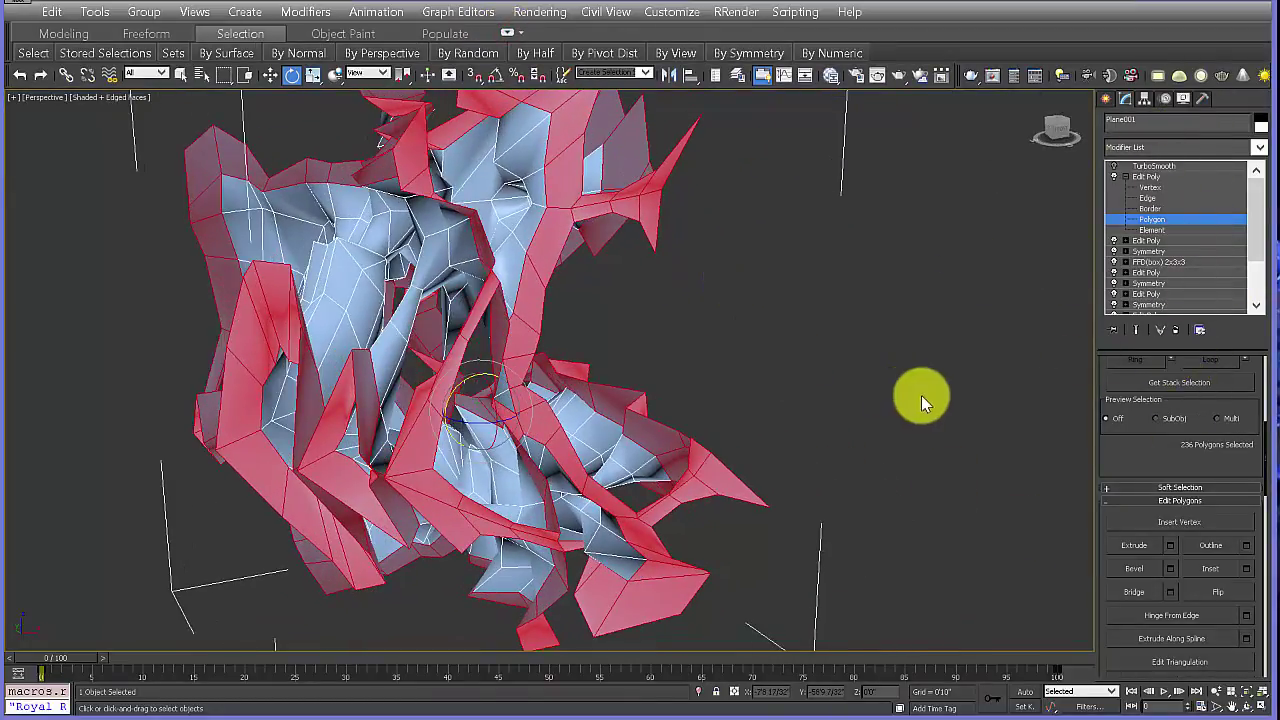
middle_click_drag(505, 317, 730, 308, "alt")
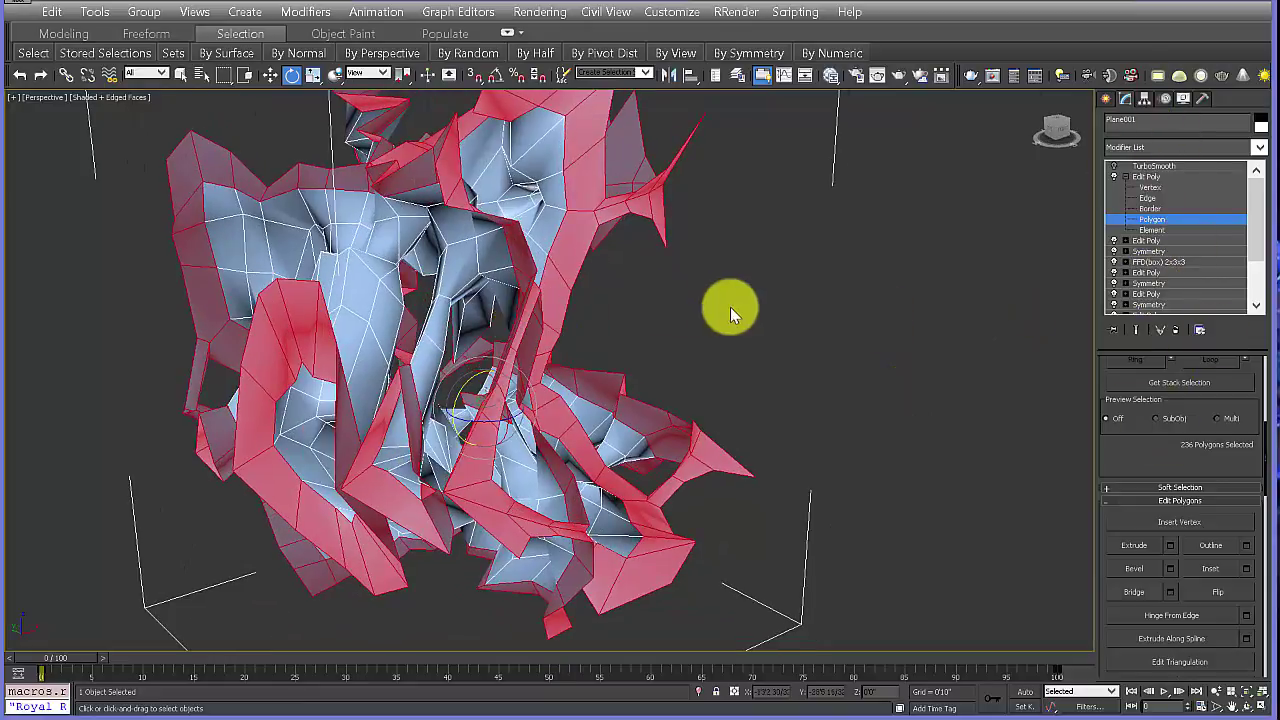
left_click(730, 307)
Step: Reselect the single outer polygon and bevel it with a height of -9'9 11/32" and an outline of -0'6 15/32"
middle_click_drag(378, 362, 992, 463, "alt")
left_click(381, 319)
left_click_drag(1149, 434, 1143, 354)
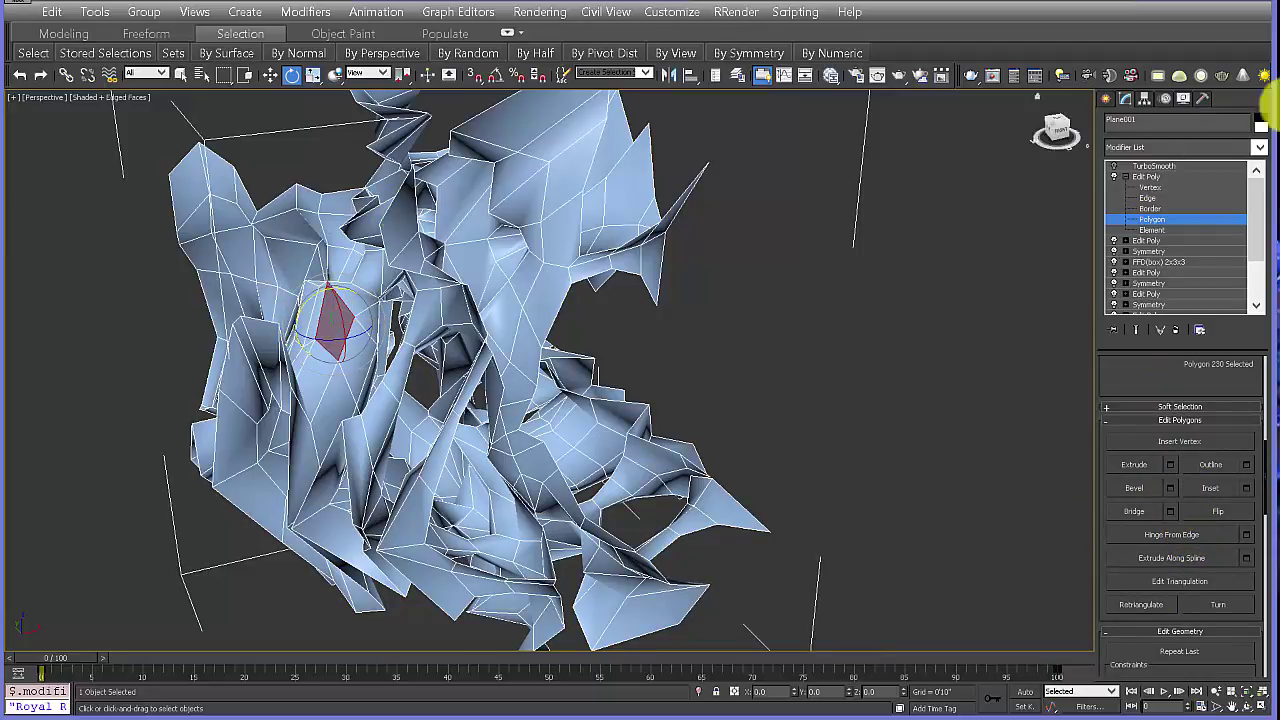
left_click(1171, 488)
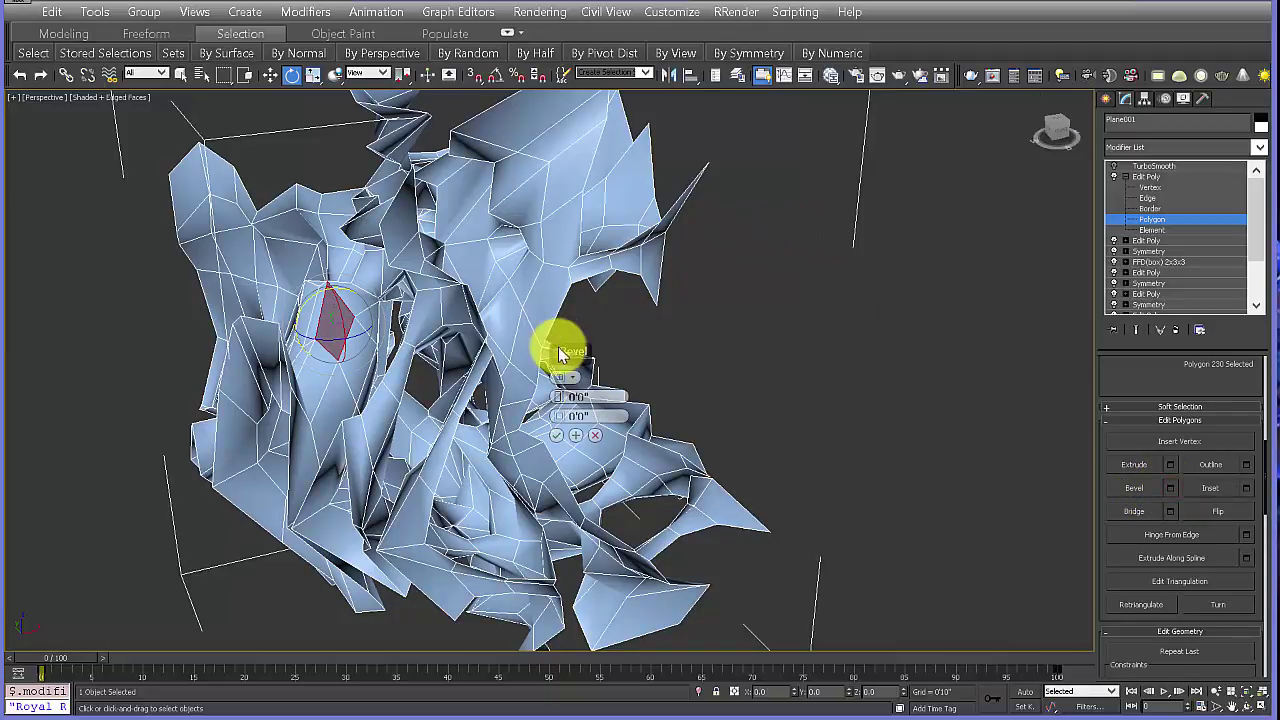
left_click_drag(560, 352, 890, 295)
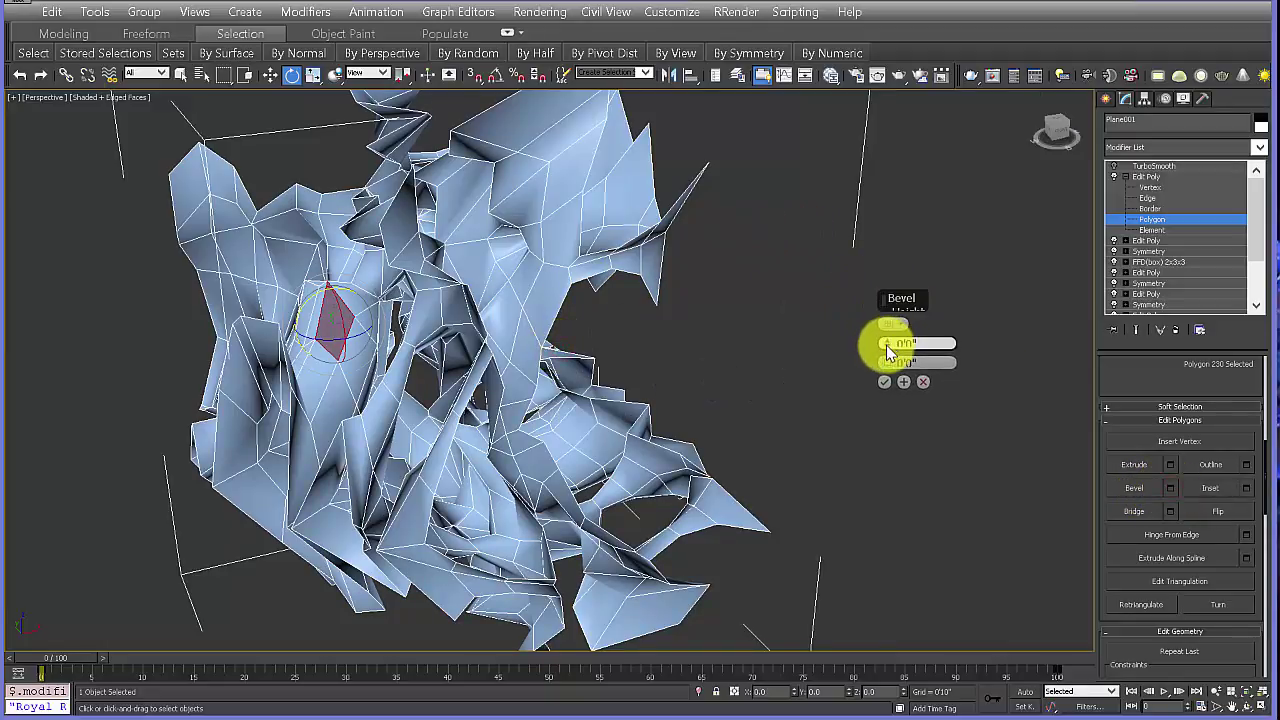
left_click_drag(886, 345, 933, 692)
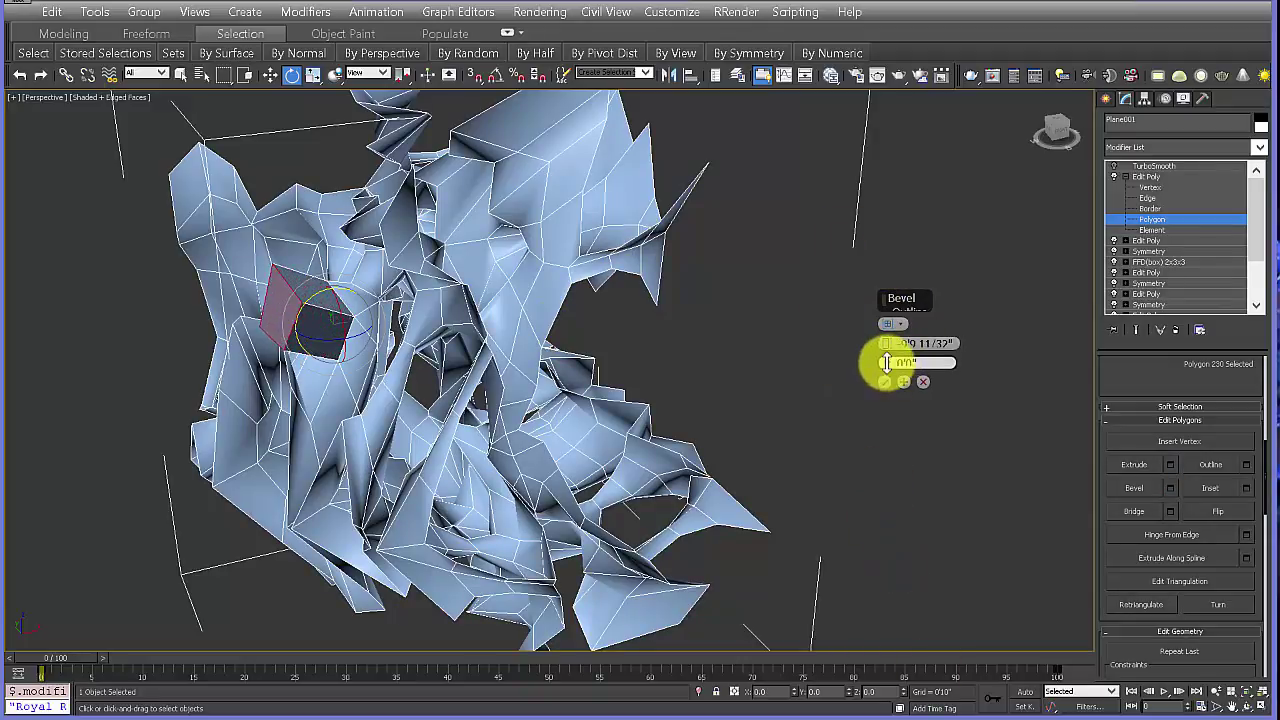
left_click_drag(886, 362, 892, 405)
middle_click_drag(491, 400, 560, 383, "alt")
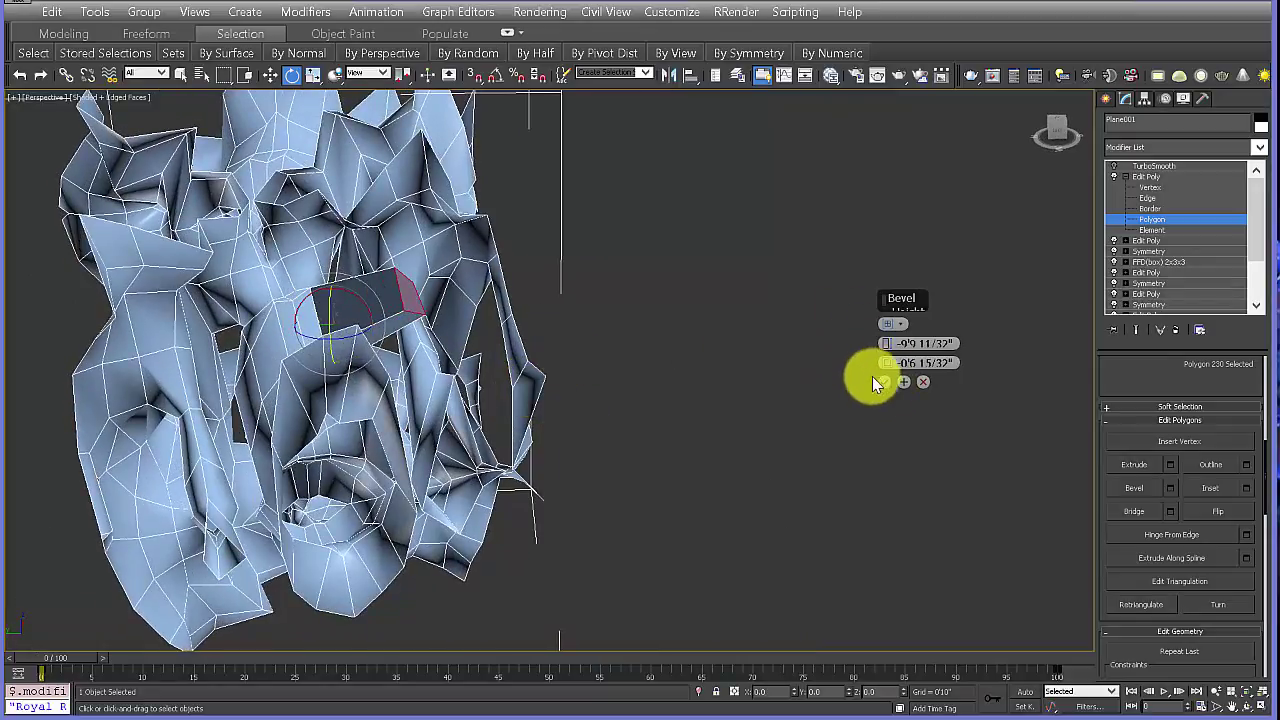
left_click(884, 383)
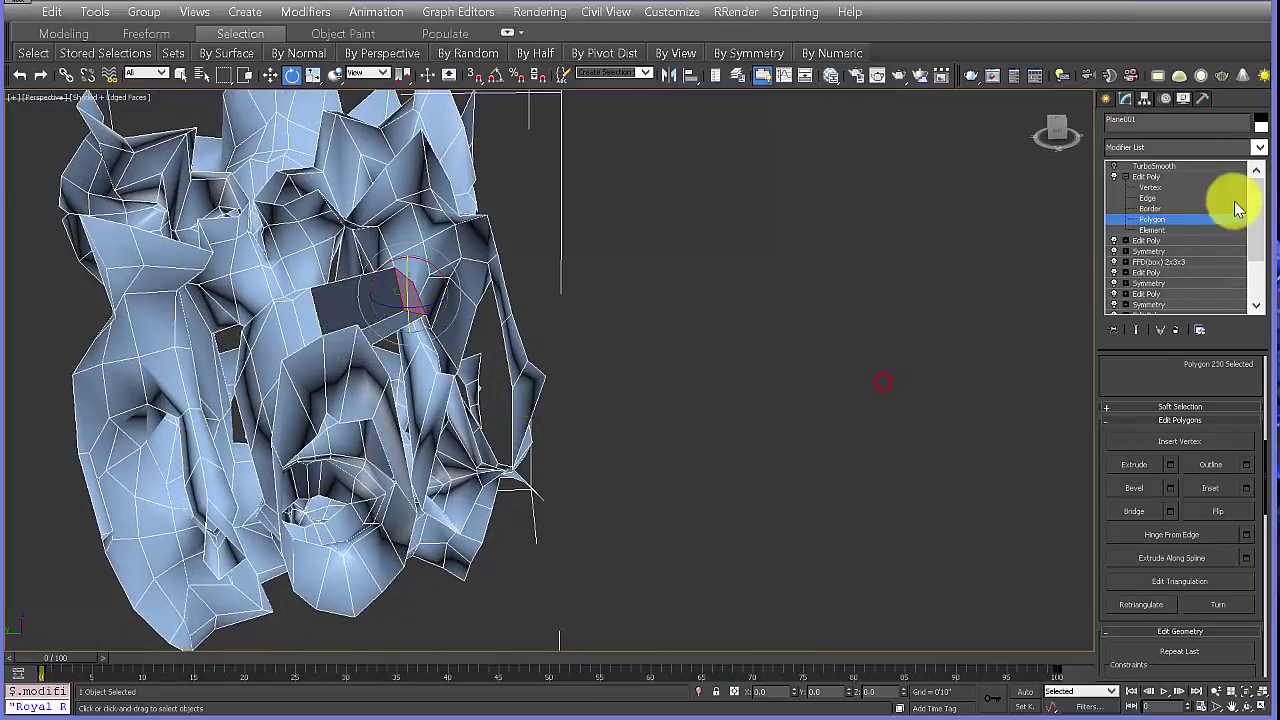
Step: Enable TurboSmooth to examine the bevelled limb from both sides, and disable it again
left_click(1130, 165)
middle_click_drag(400, 363, 429, 354, "alt")
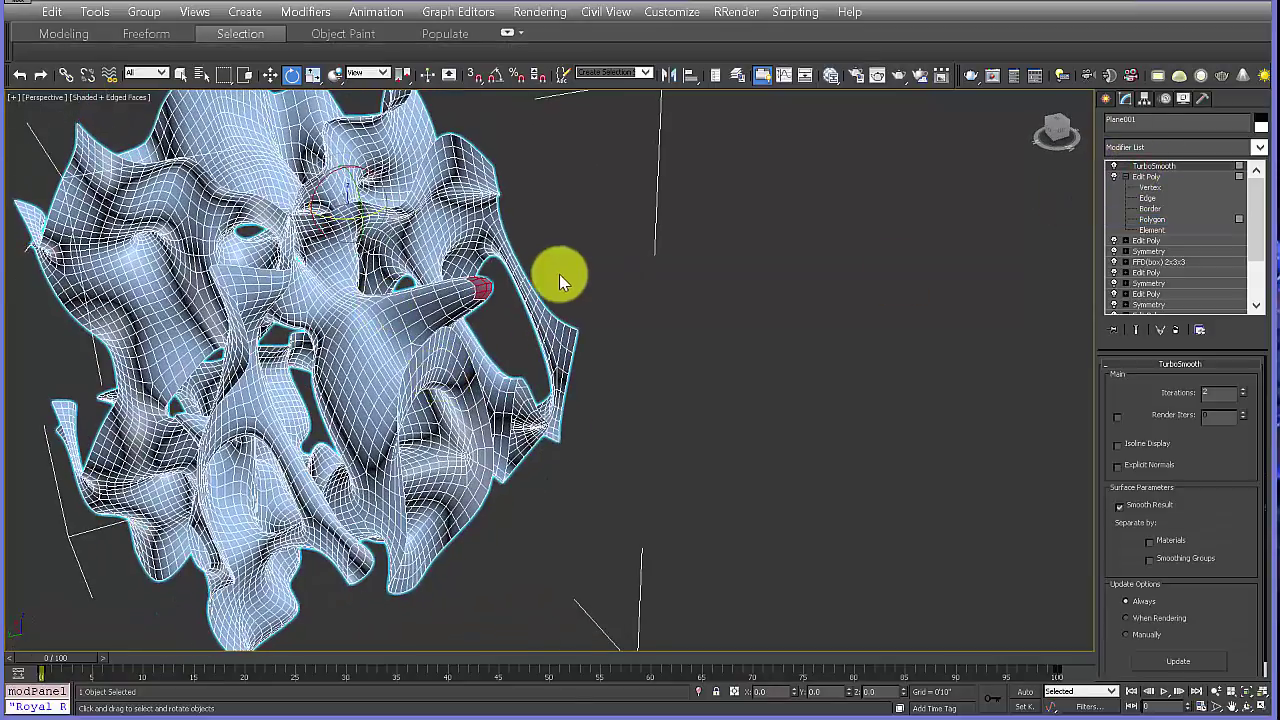
middle_click_drag(559, 274, 495, 312, "alt")
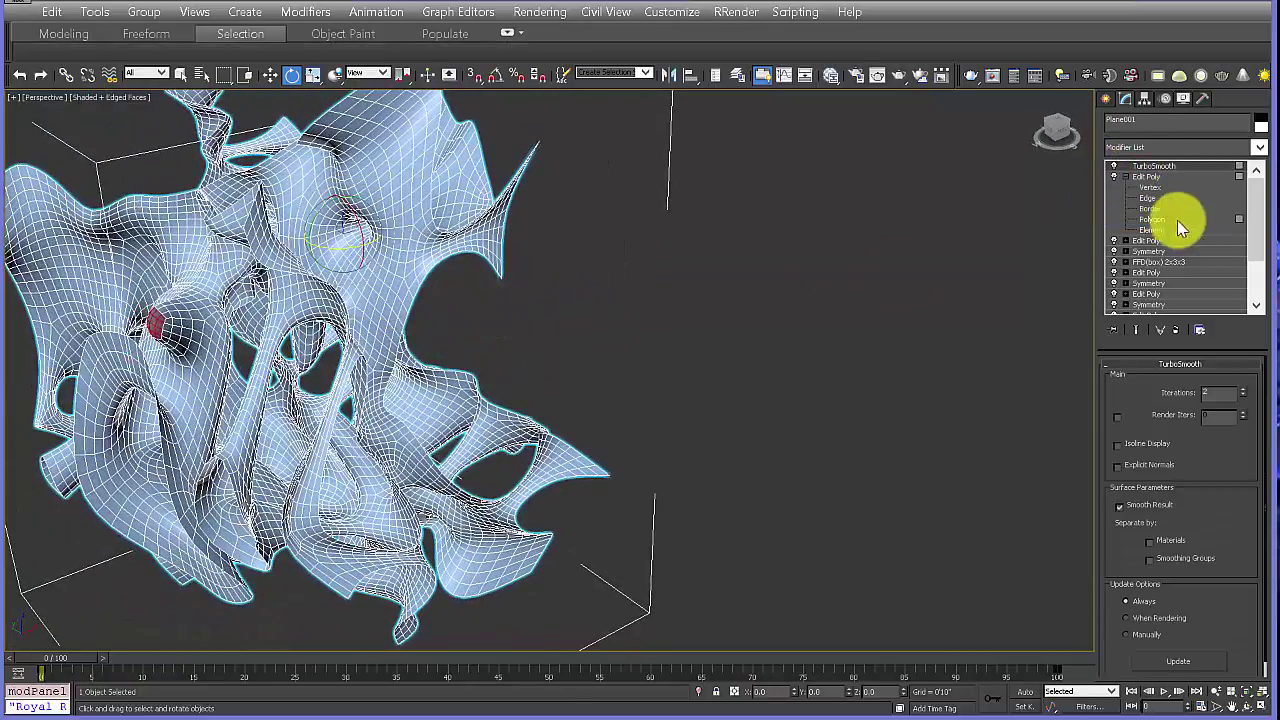
left_click(1115, 166)
Step: Bevel the limb's end polygon again with a height of -9'9 11/32" and an outline of -1'0 1/32"
left_click(1152, 219)
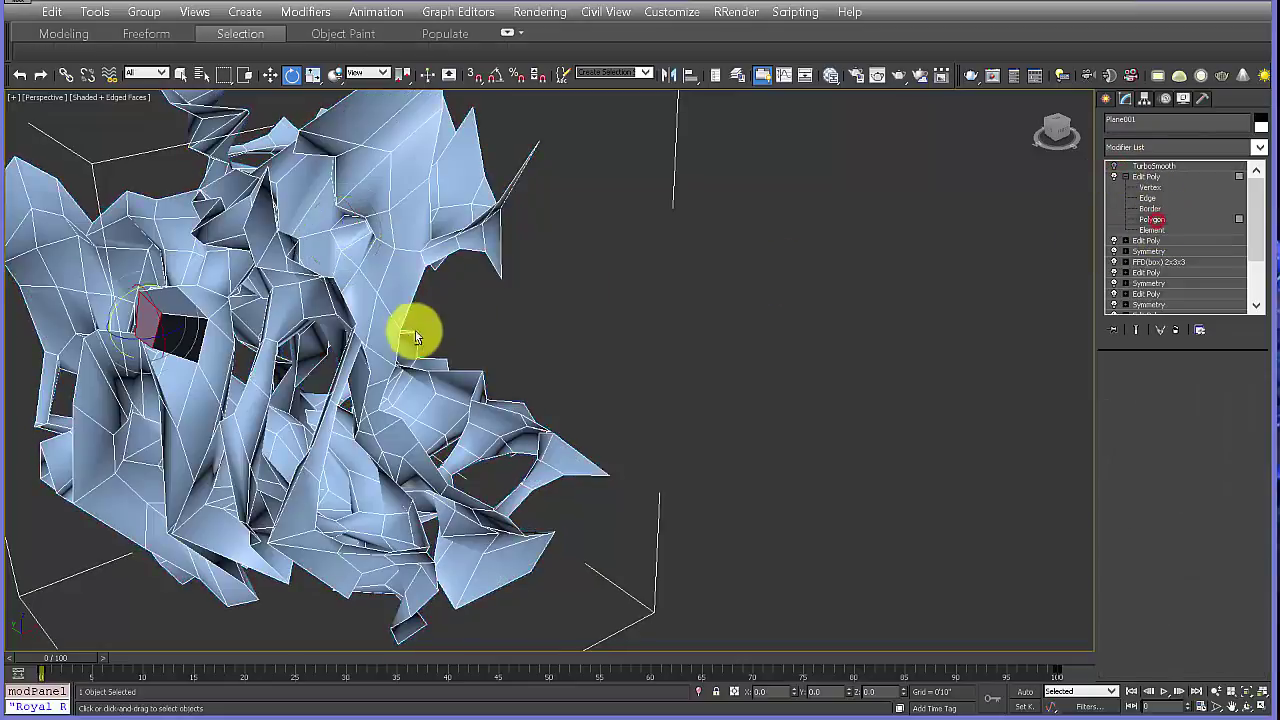
middle_click_drag(414, 329, 412, 356, "alt")
left_click(1170, 487)
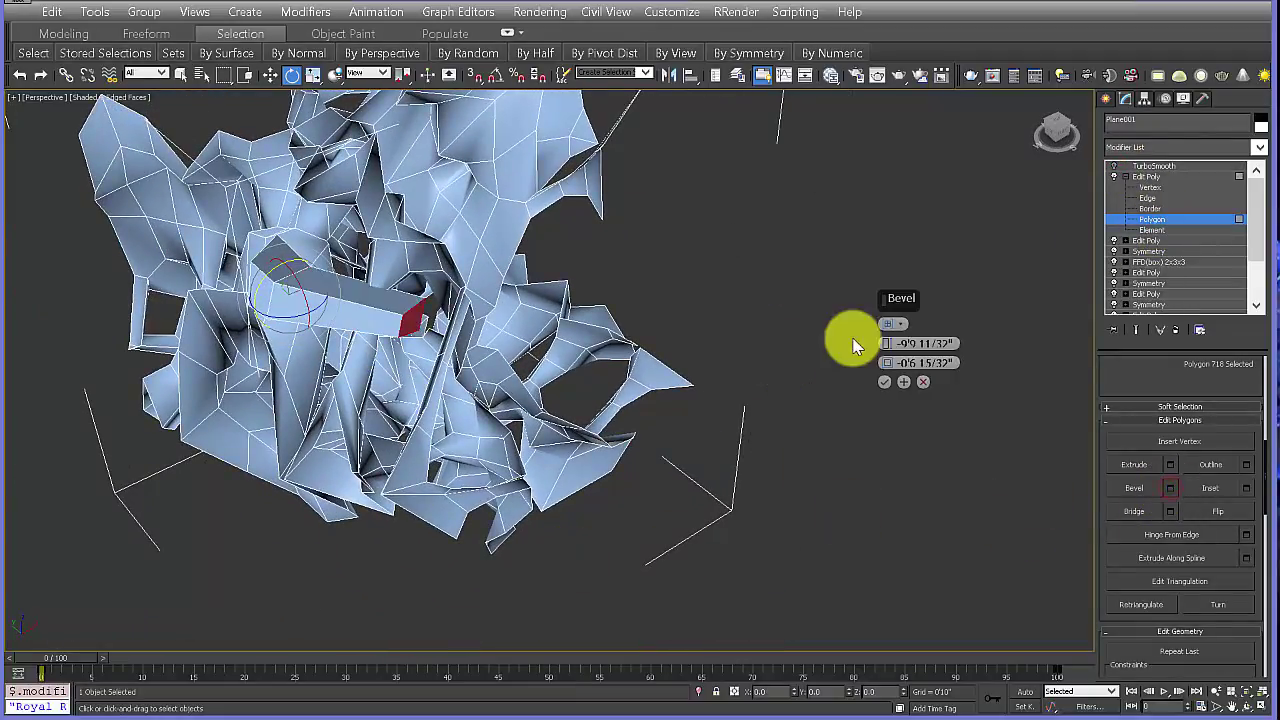
middle_click_drag(434, 406, 437, 360, "alt")
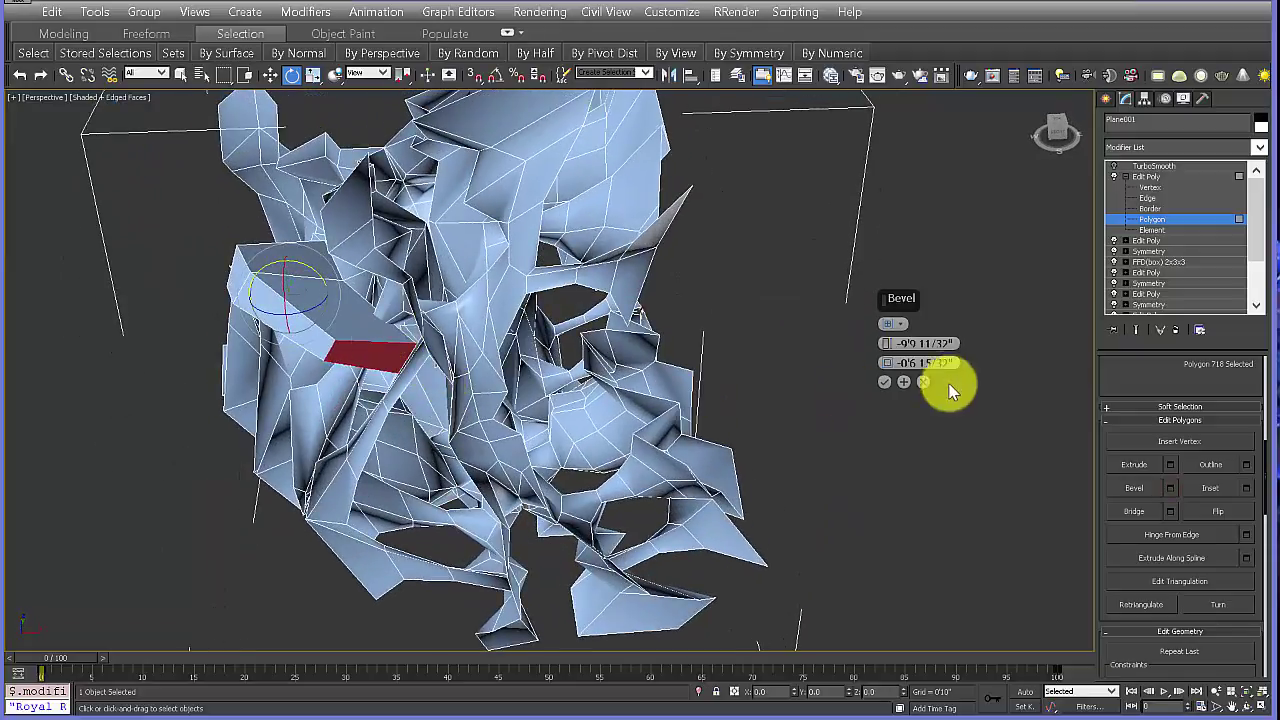
left_click_drag(885, 362, 878, 400)
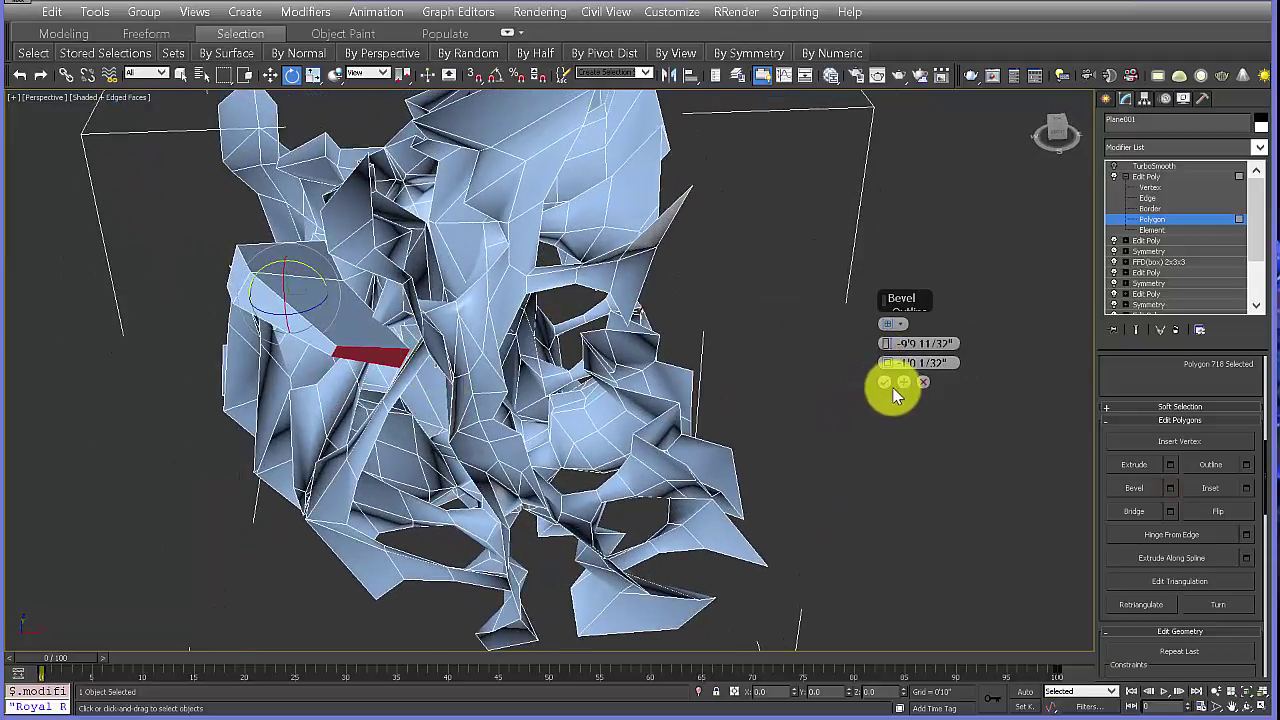
left_click(885, 383)
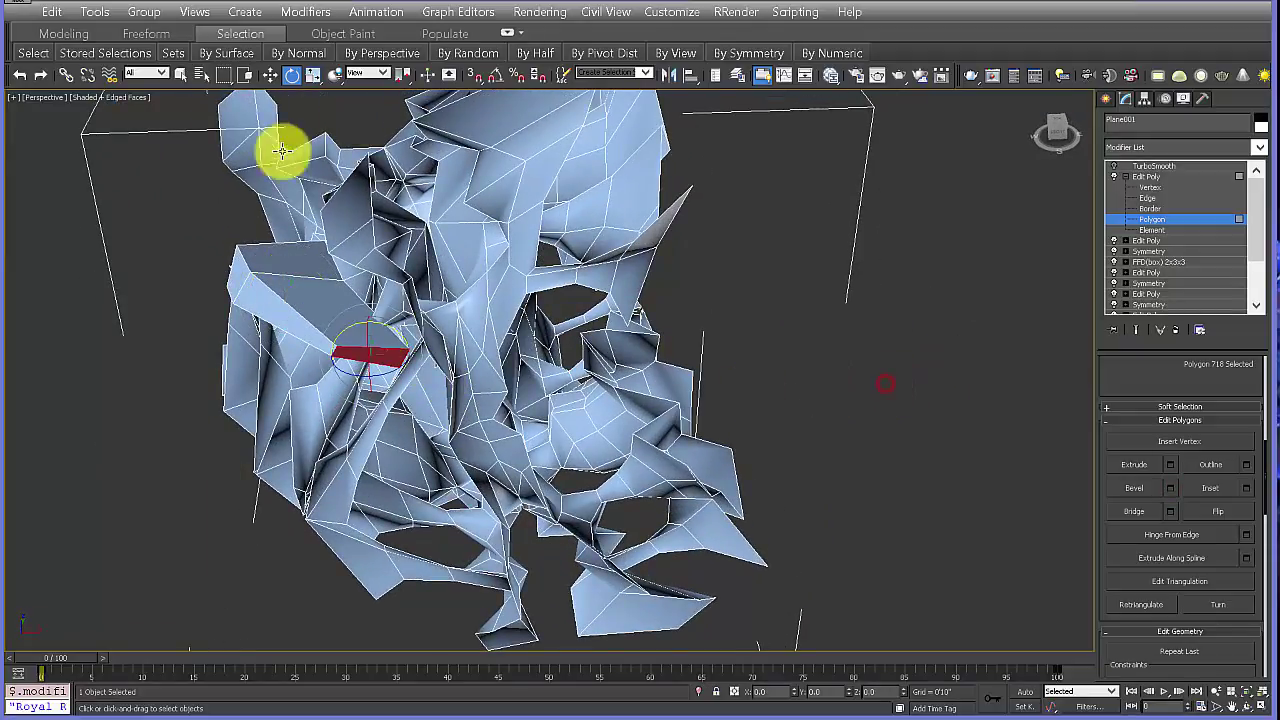
Step: Move the limb's end polygon about 3'1" in the negative X direction
left_click(269, 76)
mouse_move(408, 343)
middle_mouse_down("alt")
mouse_move(423, 351)
mouse_move(386, 331)
middle_mouse_up("alt")
scroll(385, 320, "up", 3)
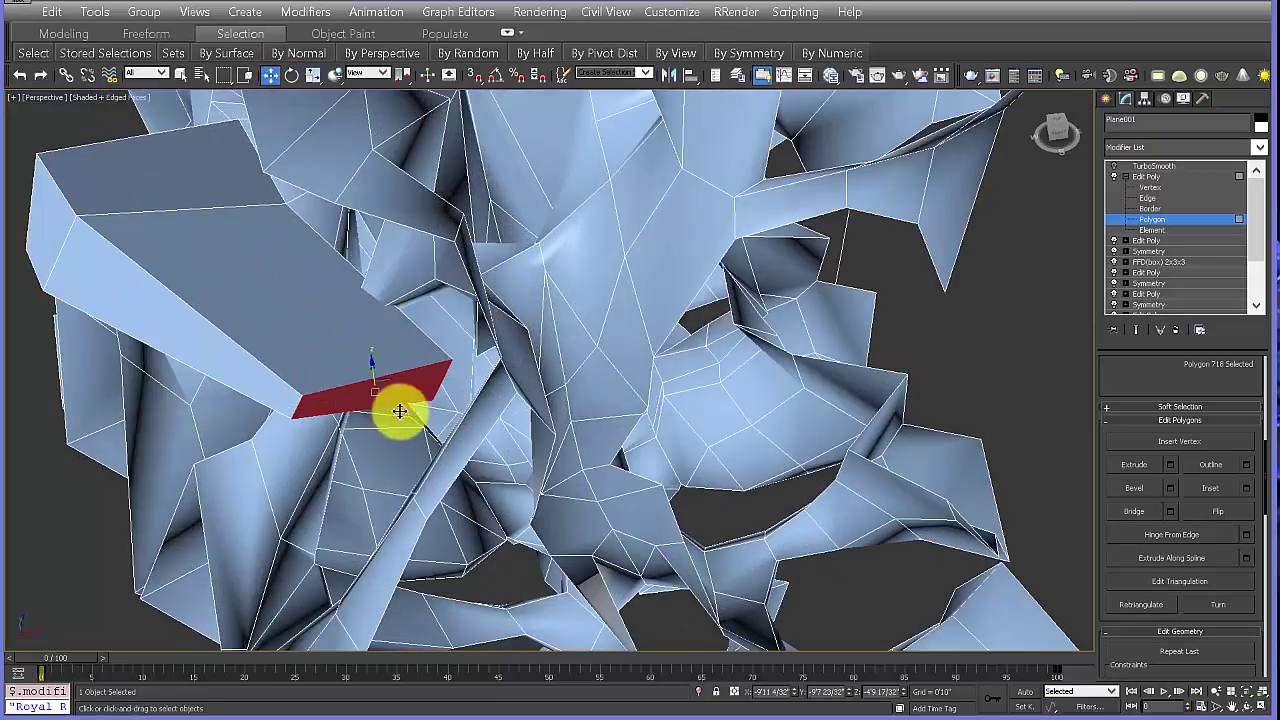
middle_click_drag(399, 411, 410, 395)
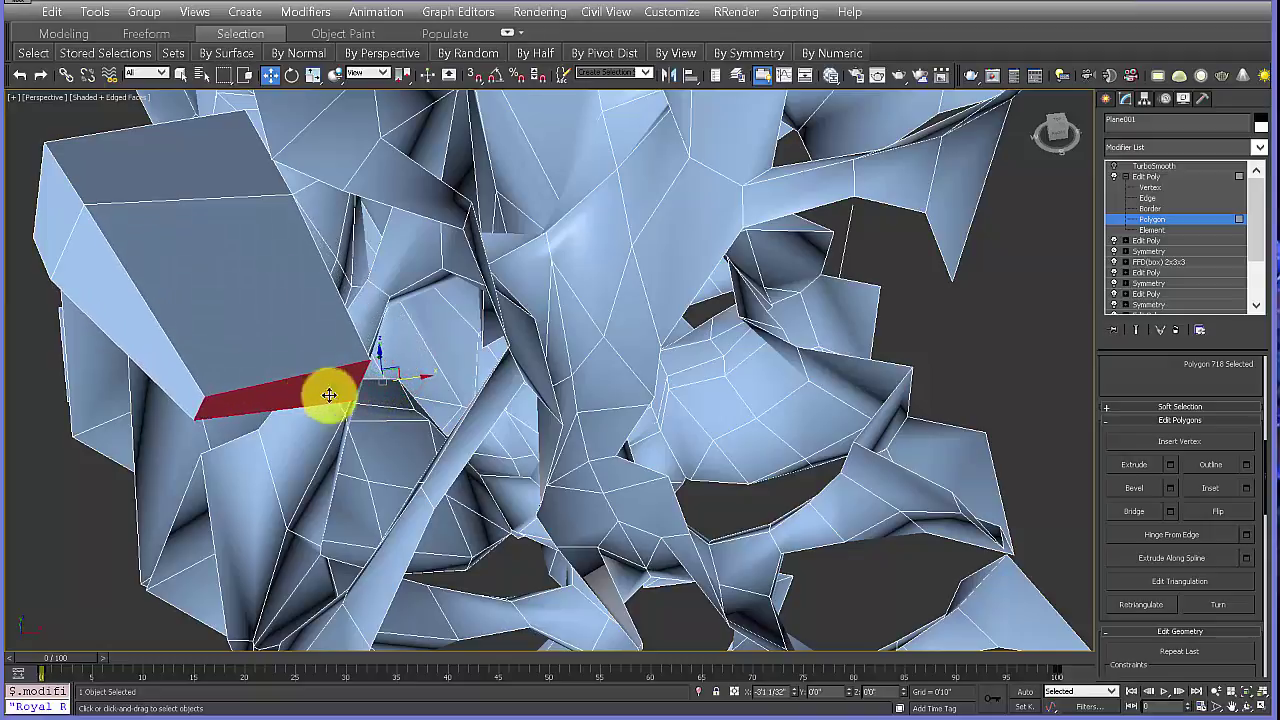
middle_click_drag(329, 395, 320, 280, "alt")
Step: Bridge the limb's upper side polygon to the facing polygon above it with 2 segments, and leave polygon editing
middle_click_drag(366, 427, 306, 197, "alt")
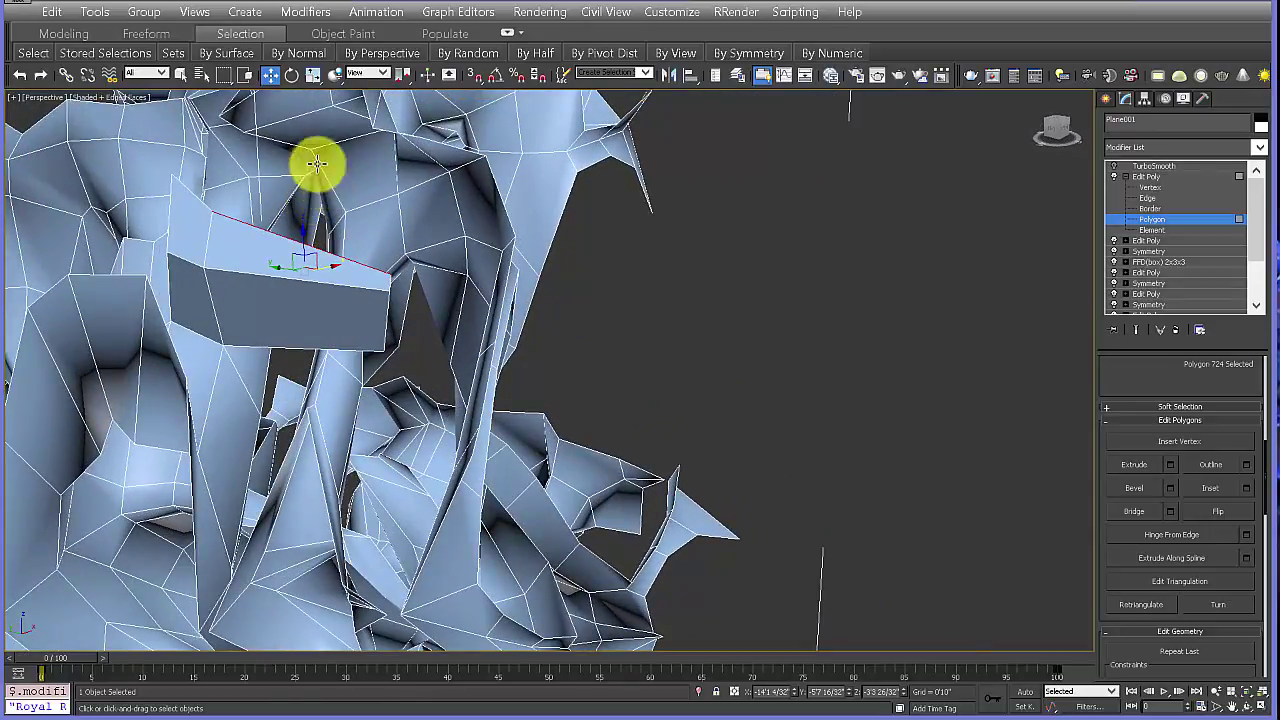
middle_click_drag(310, 123, 267, 182, "alt")
middle_click_drag(330, 155, 953, 580, "alt")
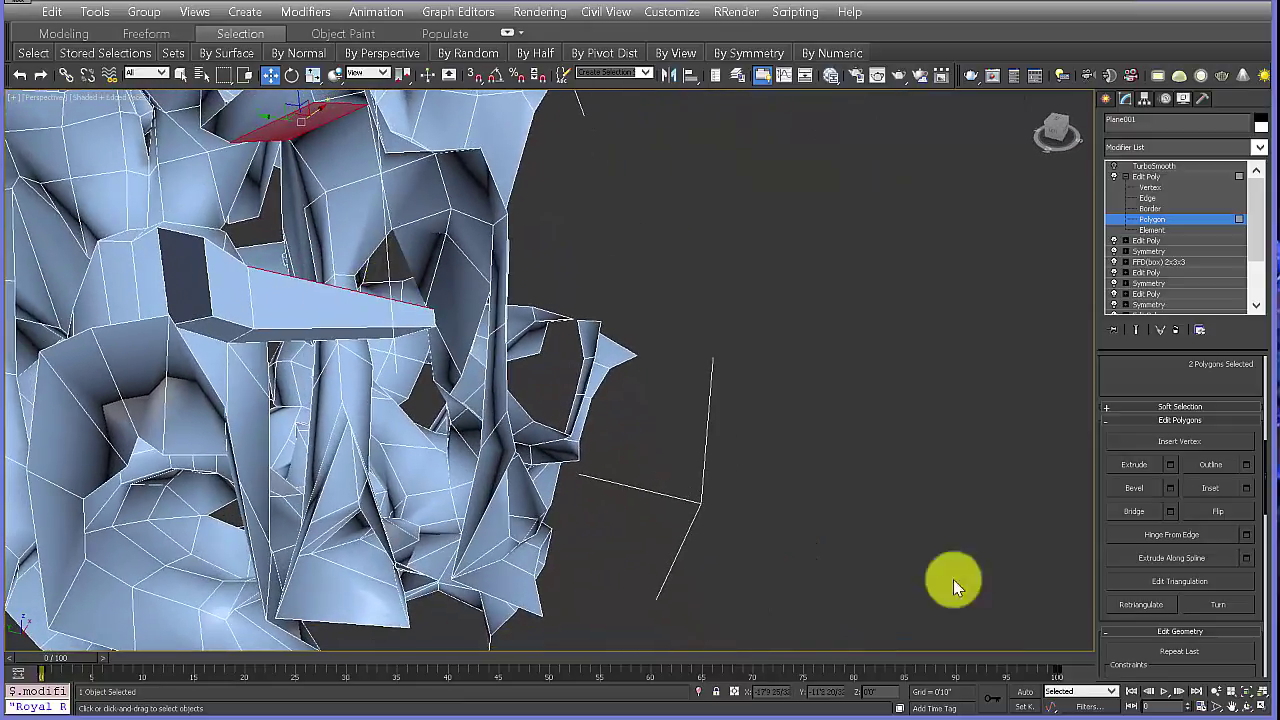
left_click(1171, 512)
middle_click_drag(309, 320, 800, 317, "alt")
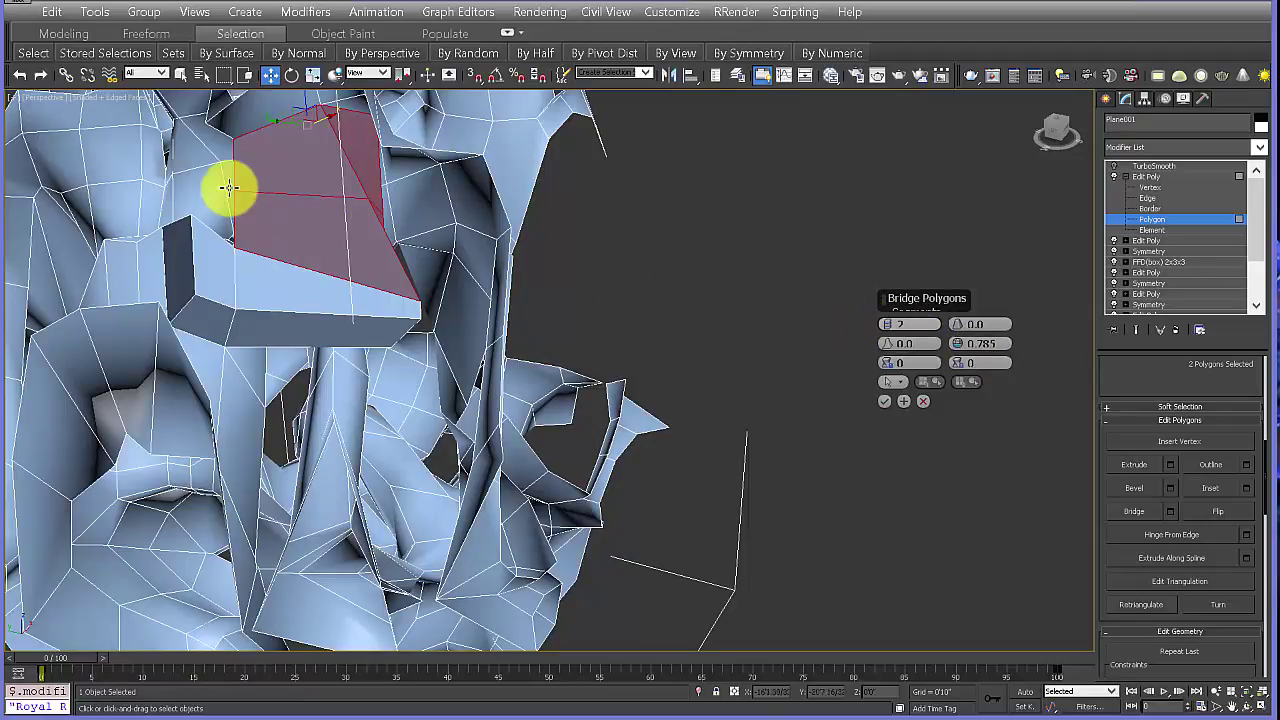
left_click(883, 400)
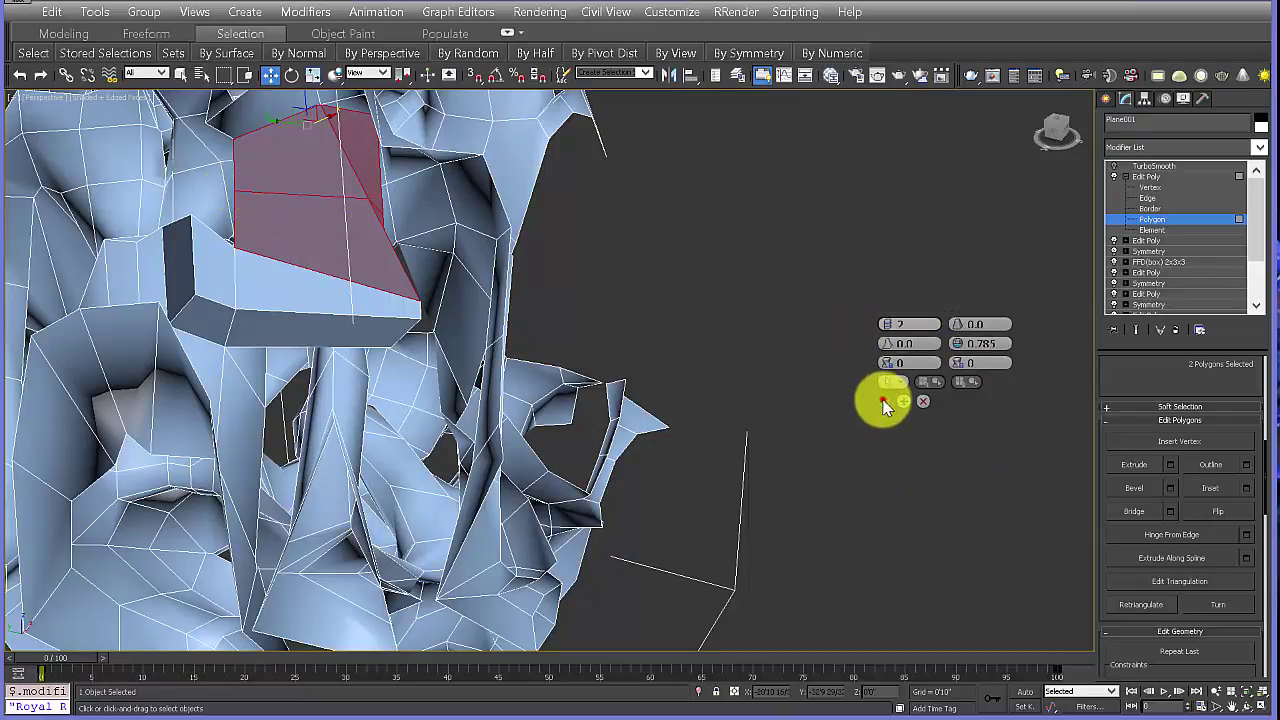
left_click(1151, 176)
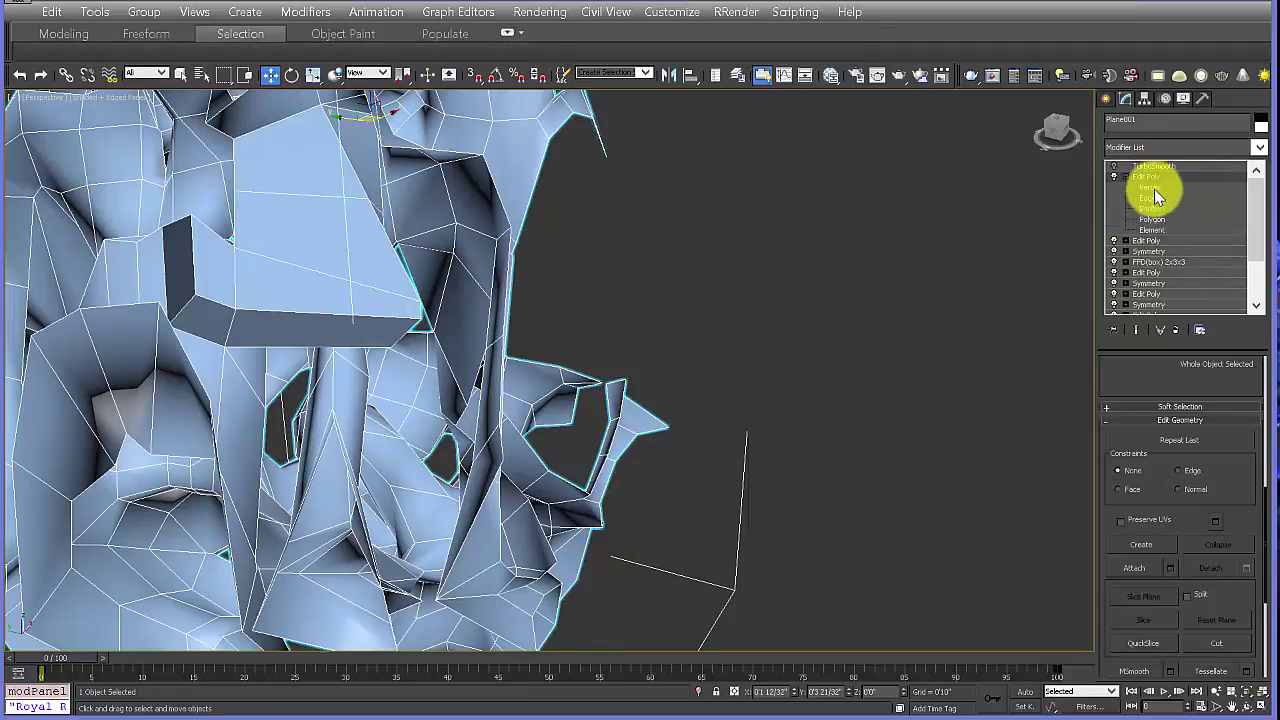
Step: Enable TurboSmooth, examine the smoothed form from several sides, and disable it again
left_click(1125, 177)
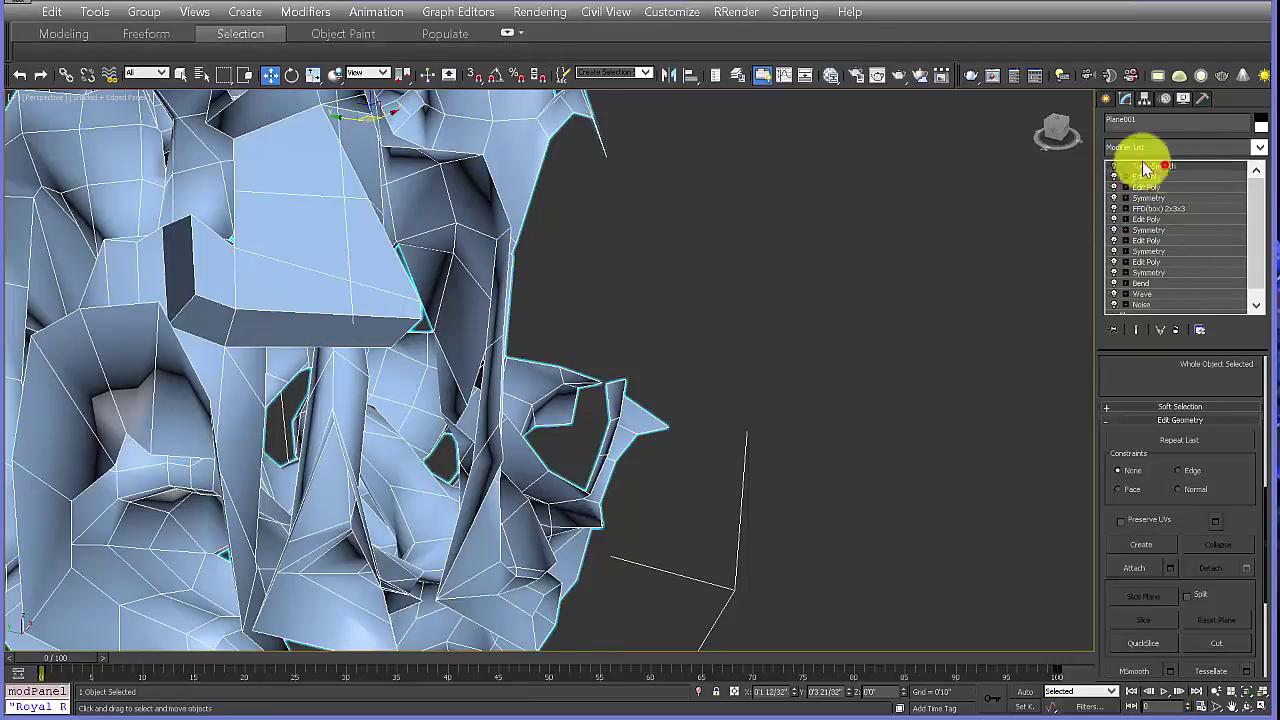
left_click(1145, 166)
left_click(1113, 166)
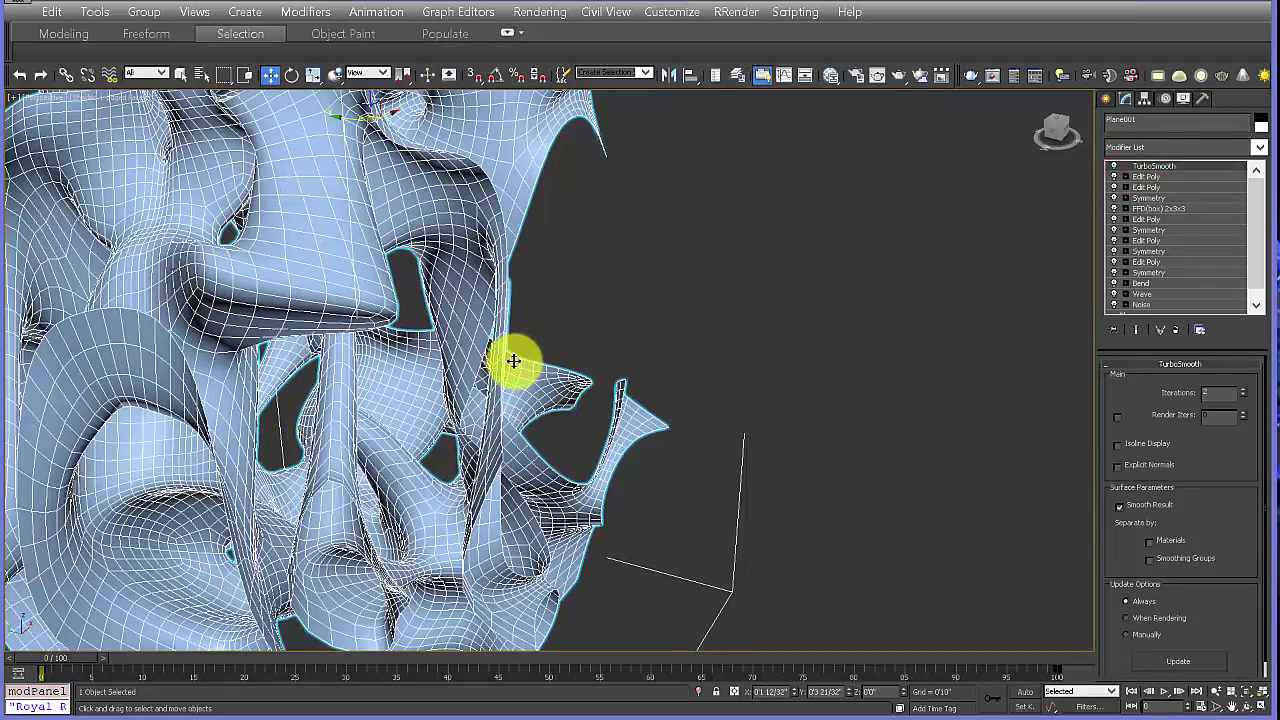
middle_click_drag(513, 361, 517, 280, "alt")
left_click(697, 320)
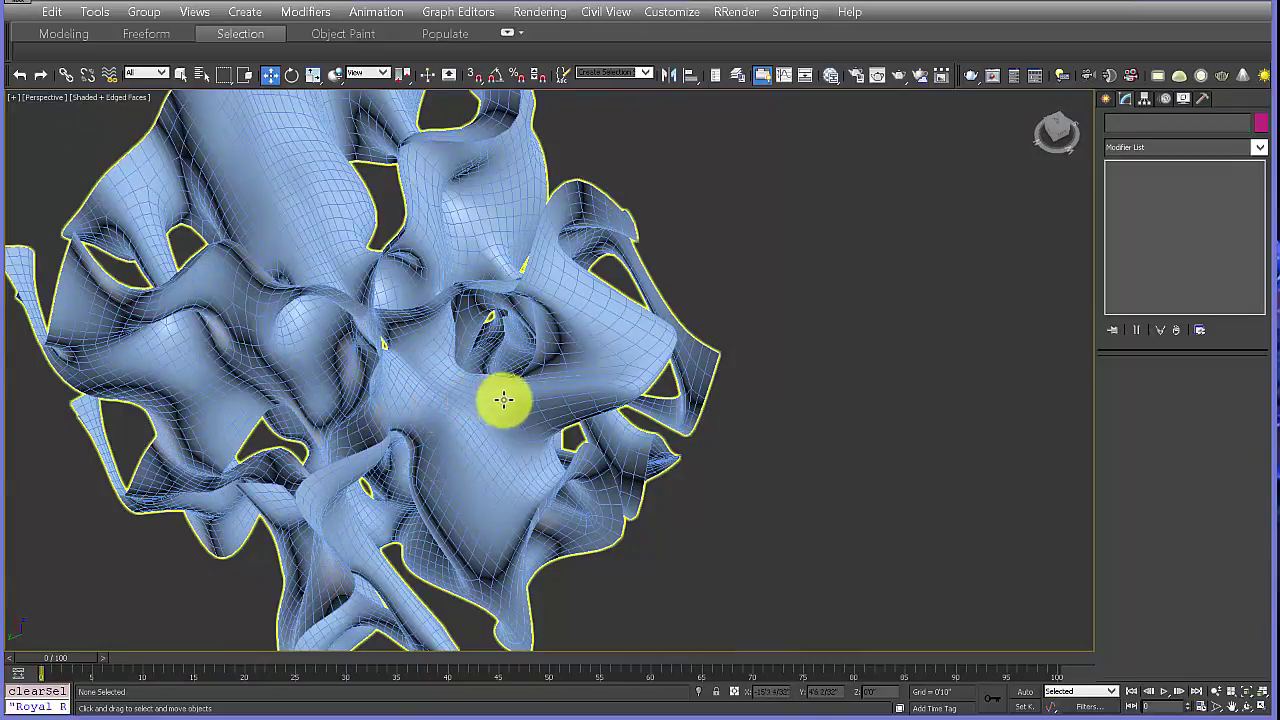
middle_click_drag(531, 437, 576, 307, "alt")
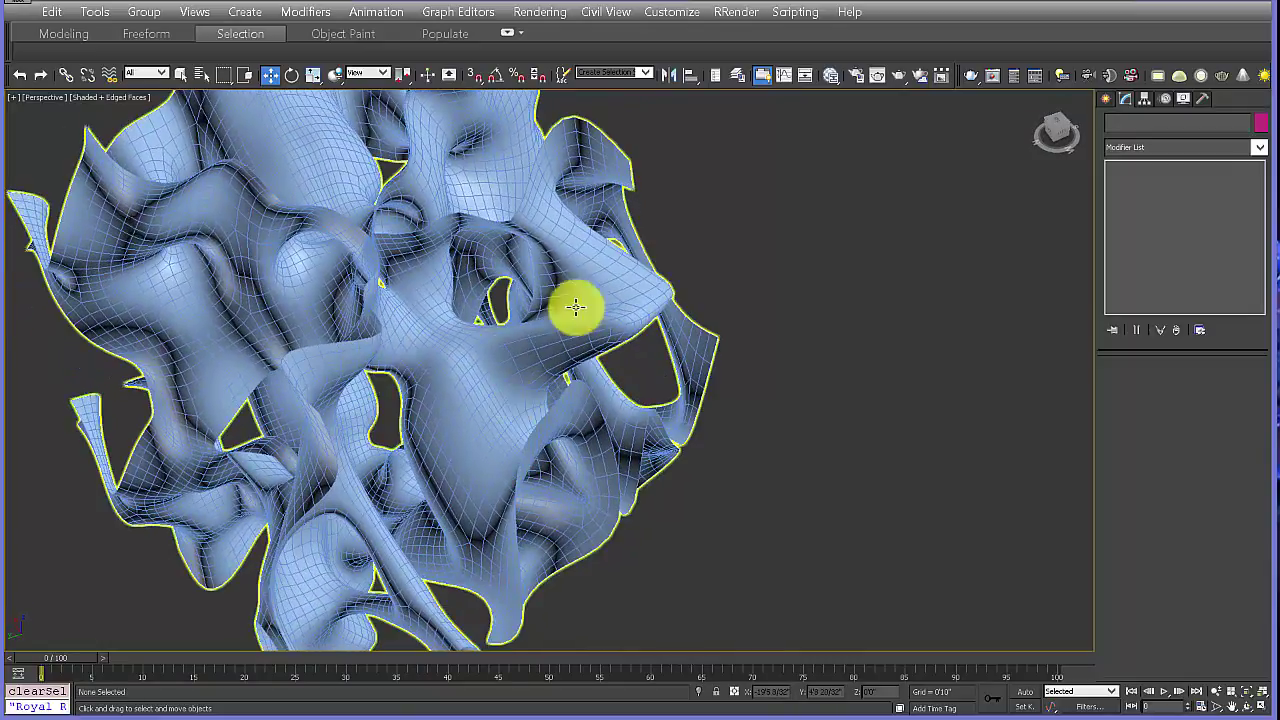
middle_click_drag(574, 417, 415, 303, "alt")
left_click(421, 300)
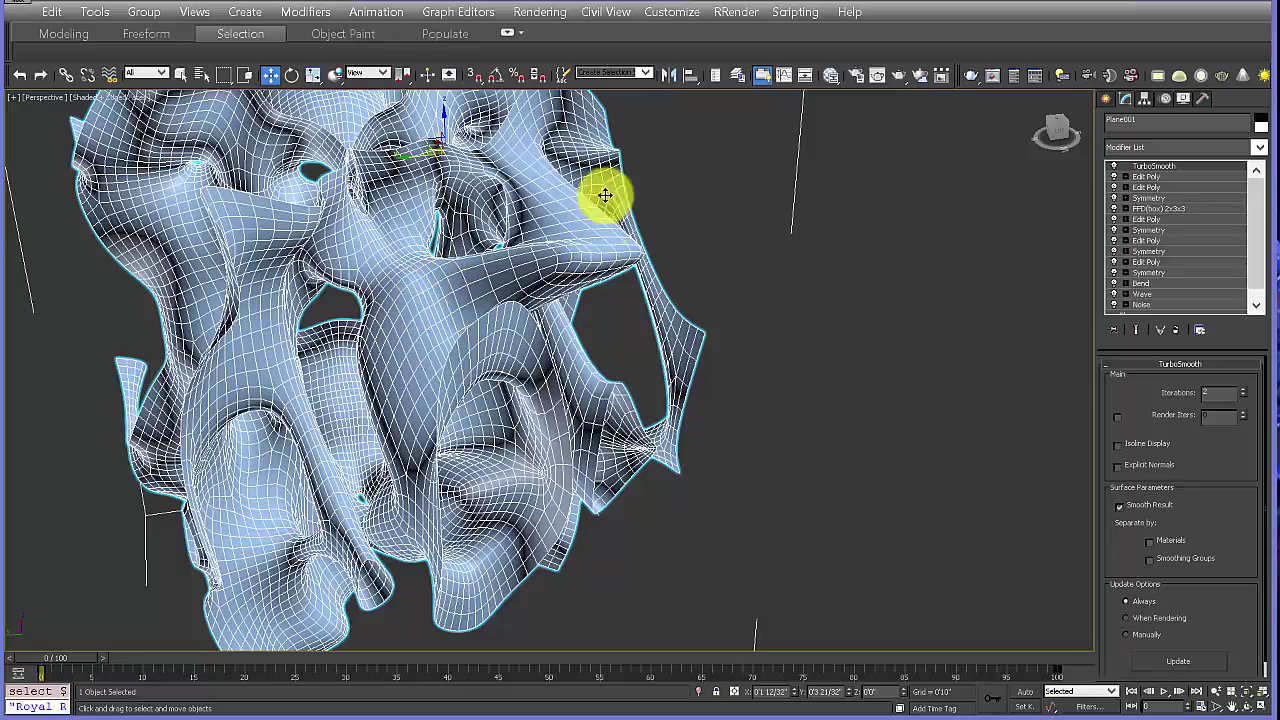
middle_click_drag(586, 357, 500, 375, "alt")
left_click(1114, 165)
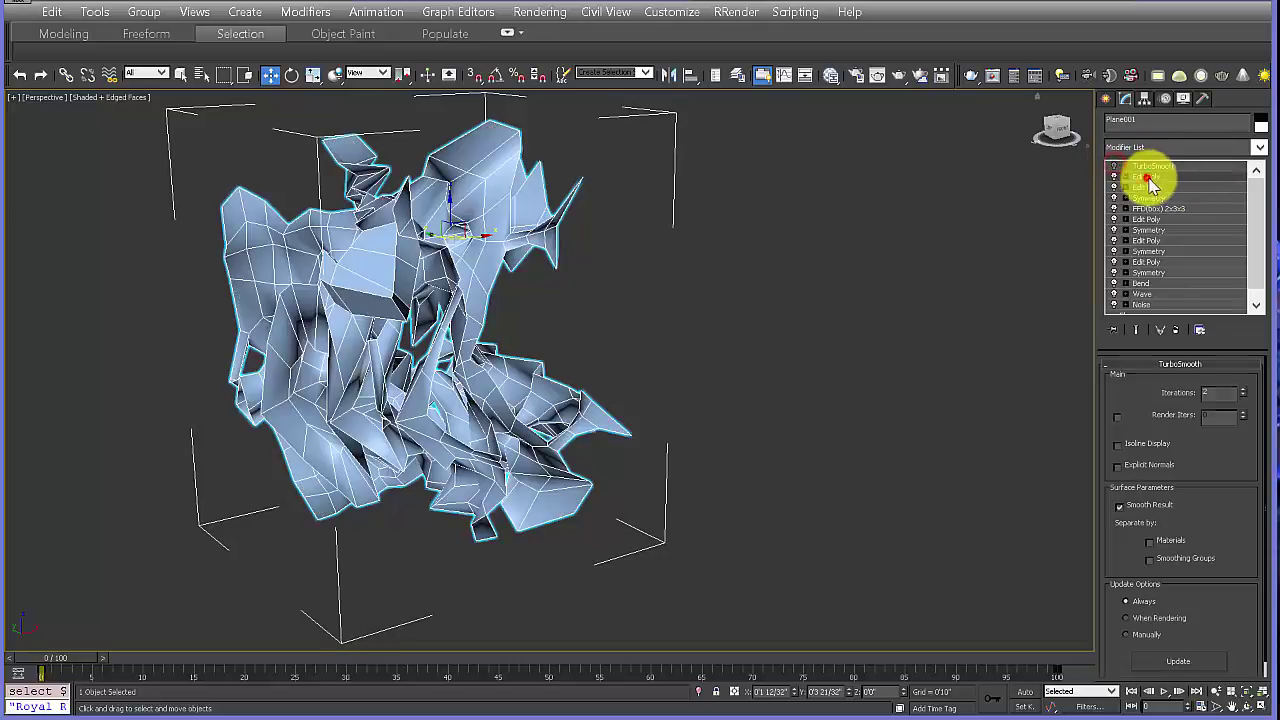
Step: Add a Symmetry modifier above the upper Edit Poly, beneath TurboSmooth, with X as the mirror axis
left_click(1147, 177)
left_click(1259, 148)
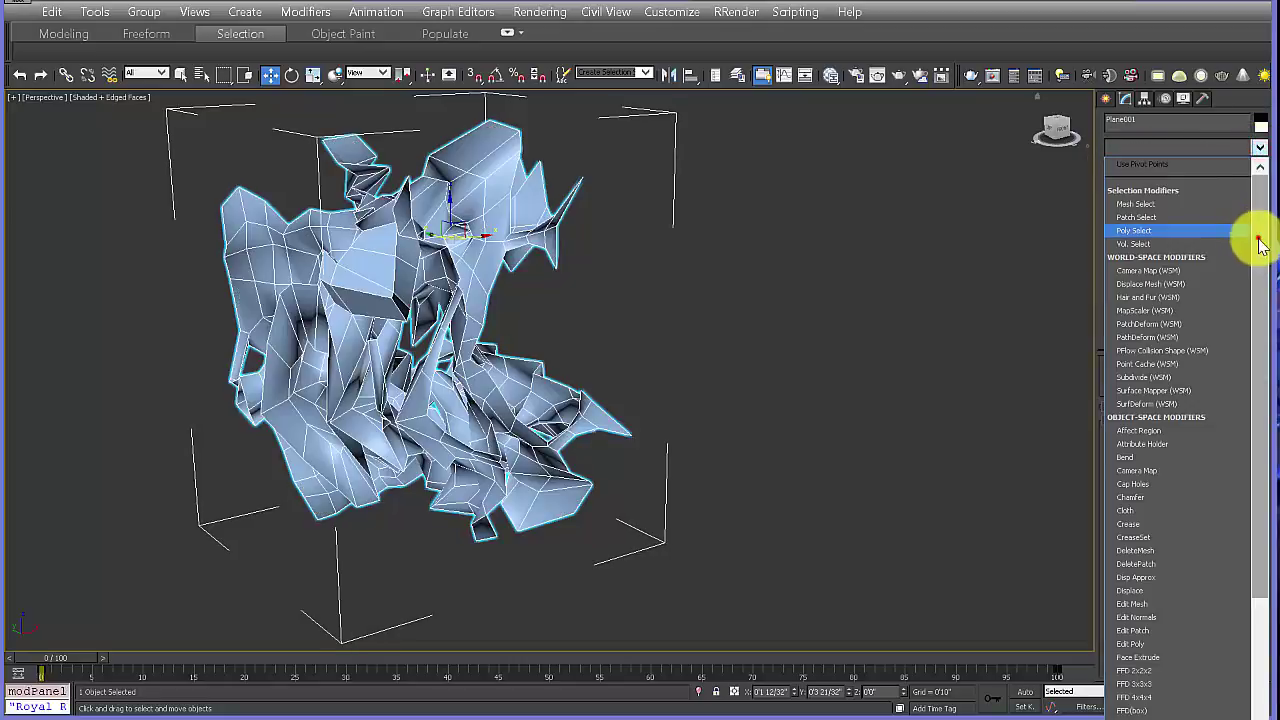
left_click_drag(1257, 243, 1234, 686)
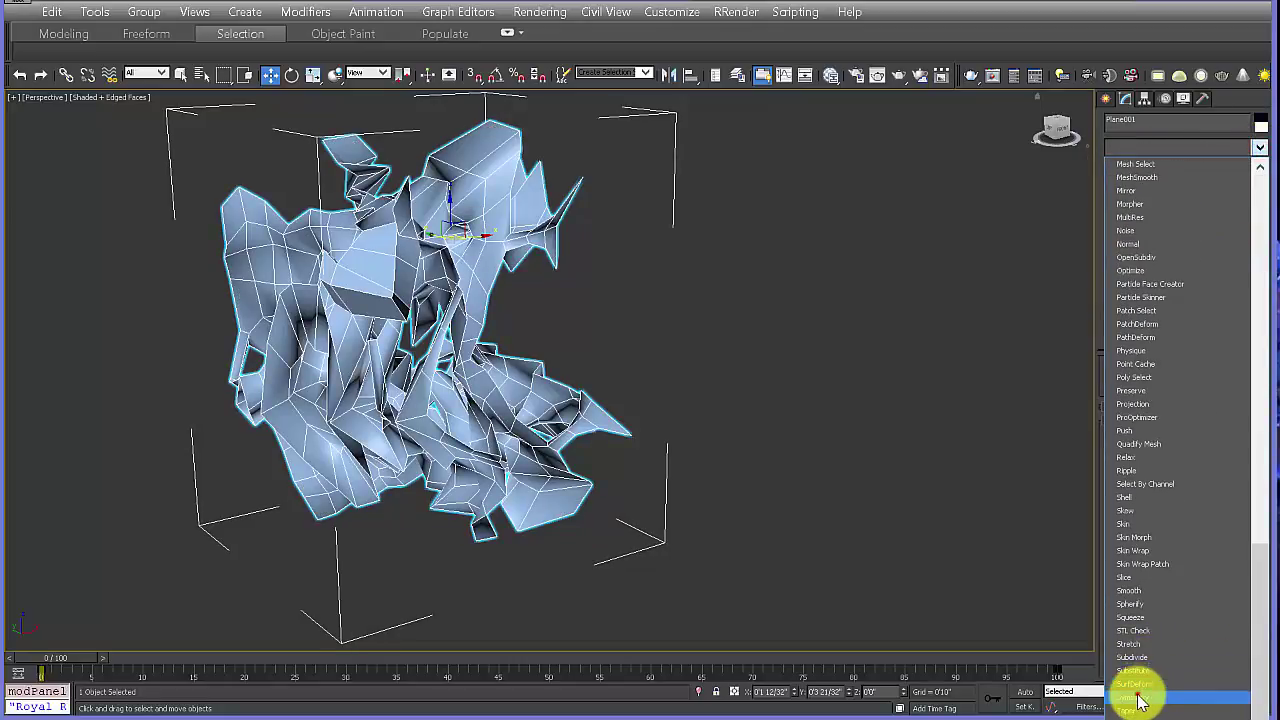
left_click(1137, 697)
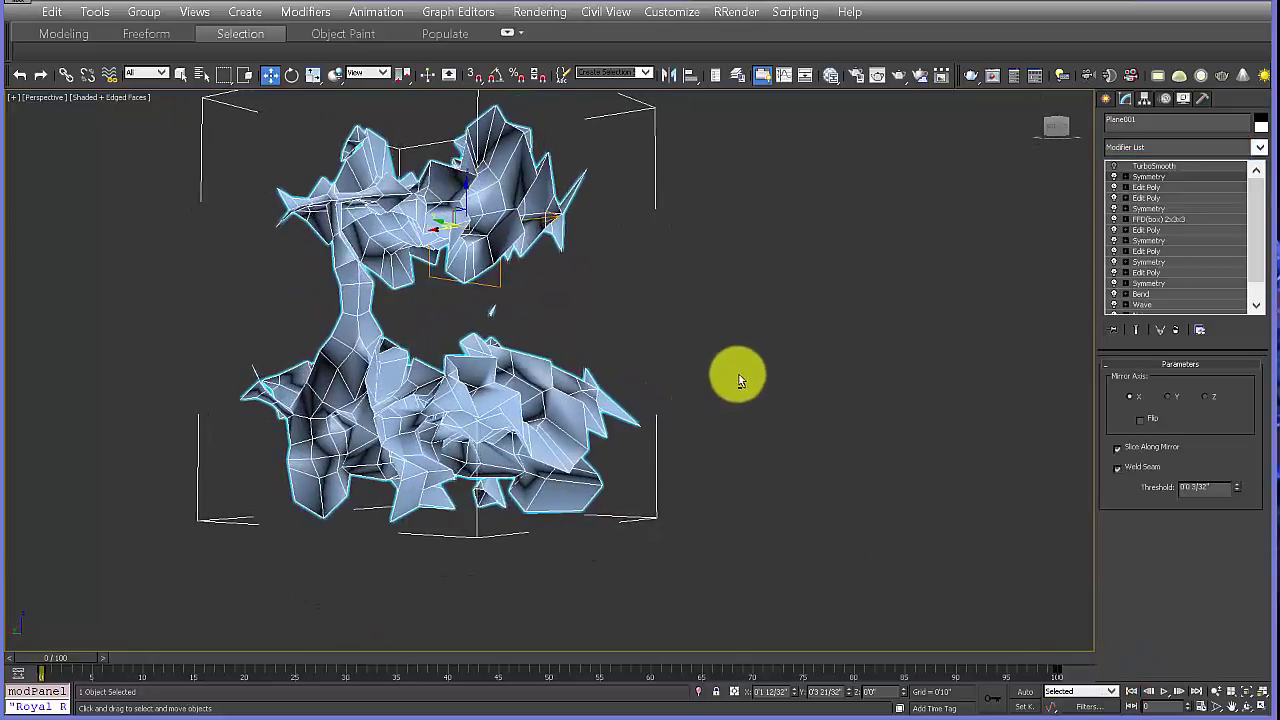
middle_click_drag(740, 380, 639, 299, "alt")
middle_click_drag(511, 330, 480, 283, "alt")
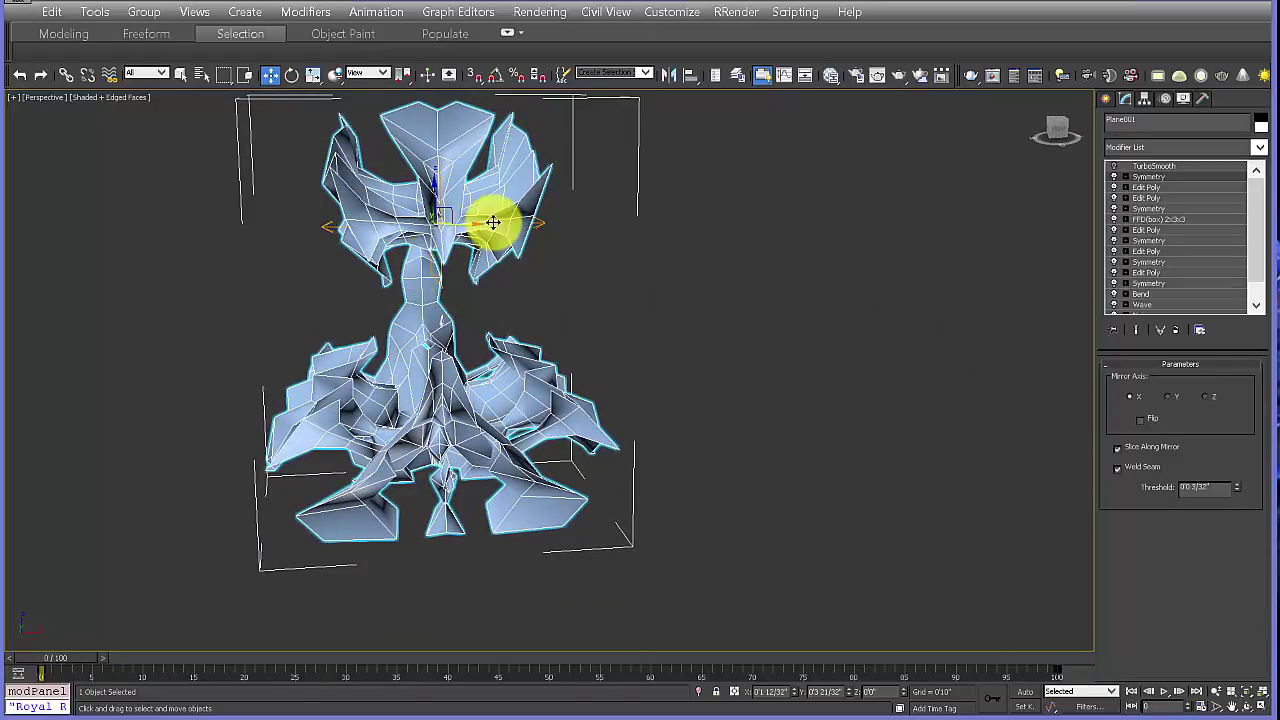
middle_click_drag(456, 270, 470, 240, "alt")
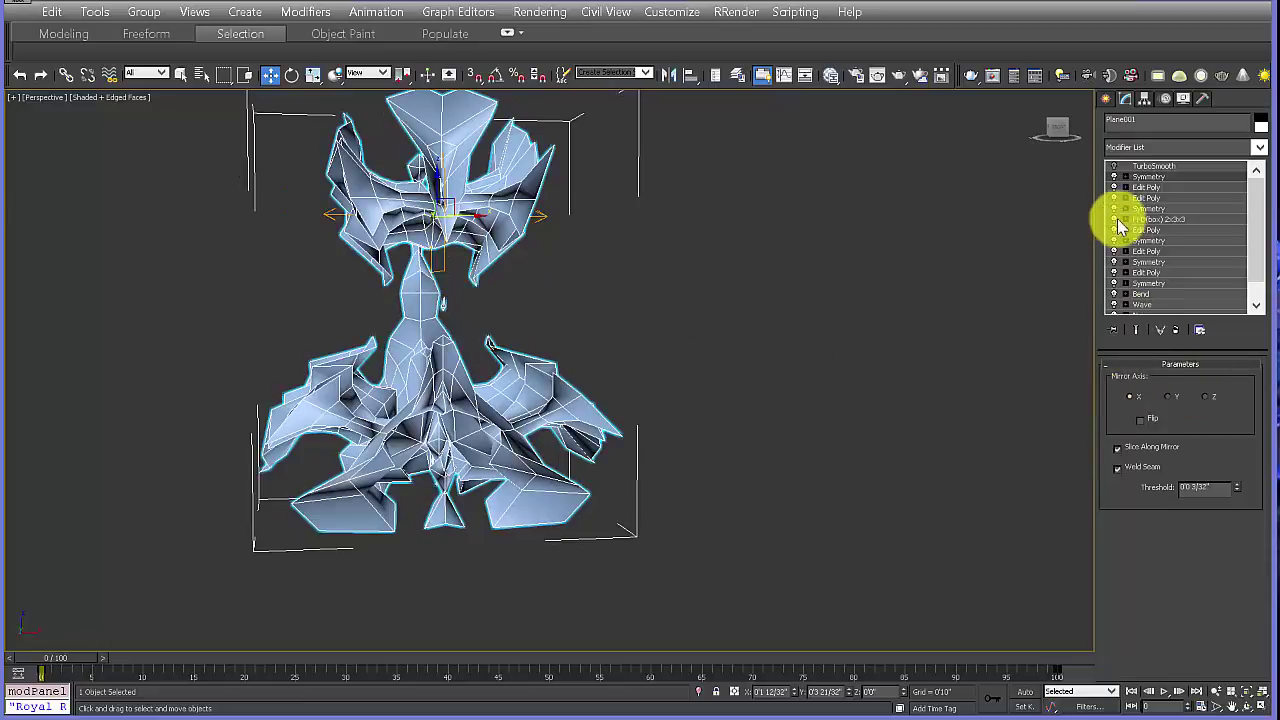
Step: Move the new Symmetry's mirror plane along X to about -13'10", leaving two joined halves side by side
left_click(1145, 188)
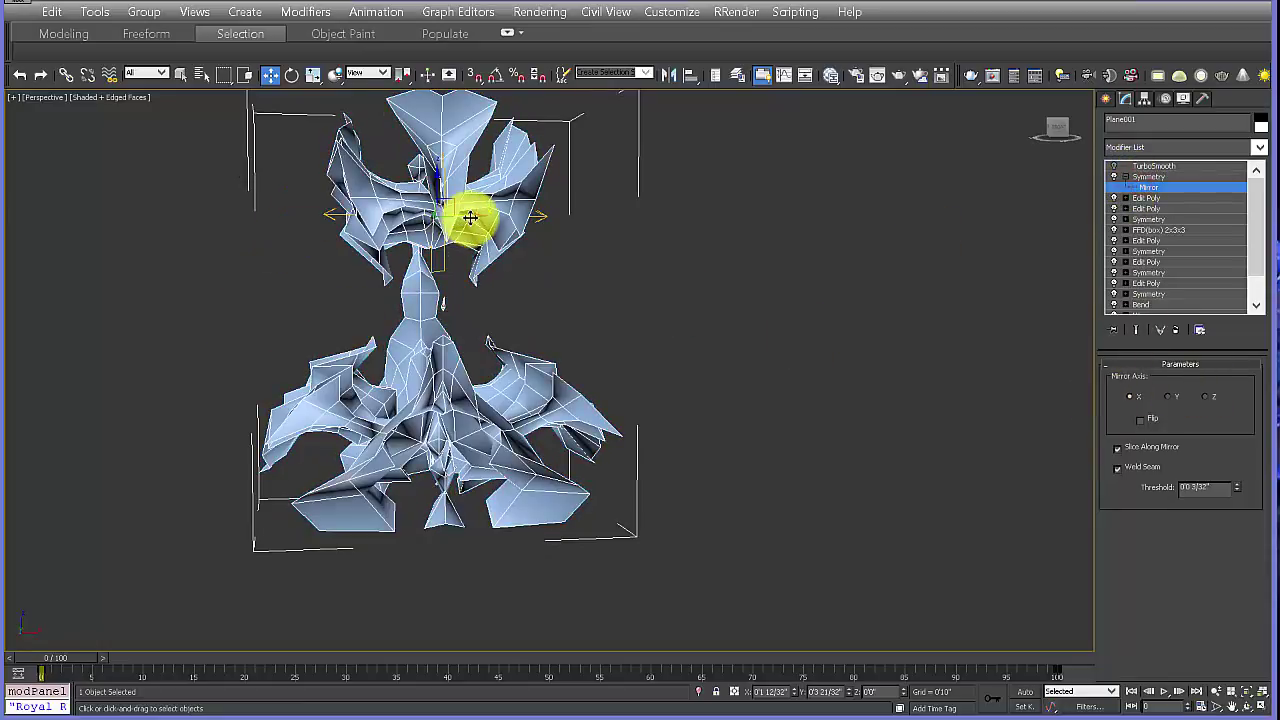
left_click_drag(471, 214, 537, 225)
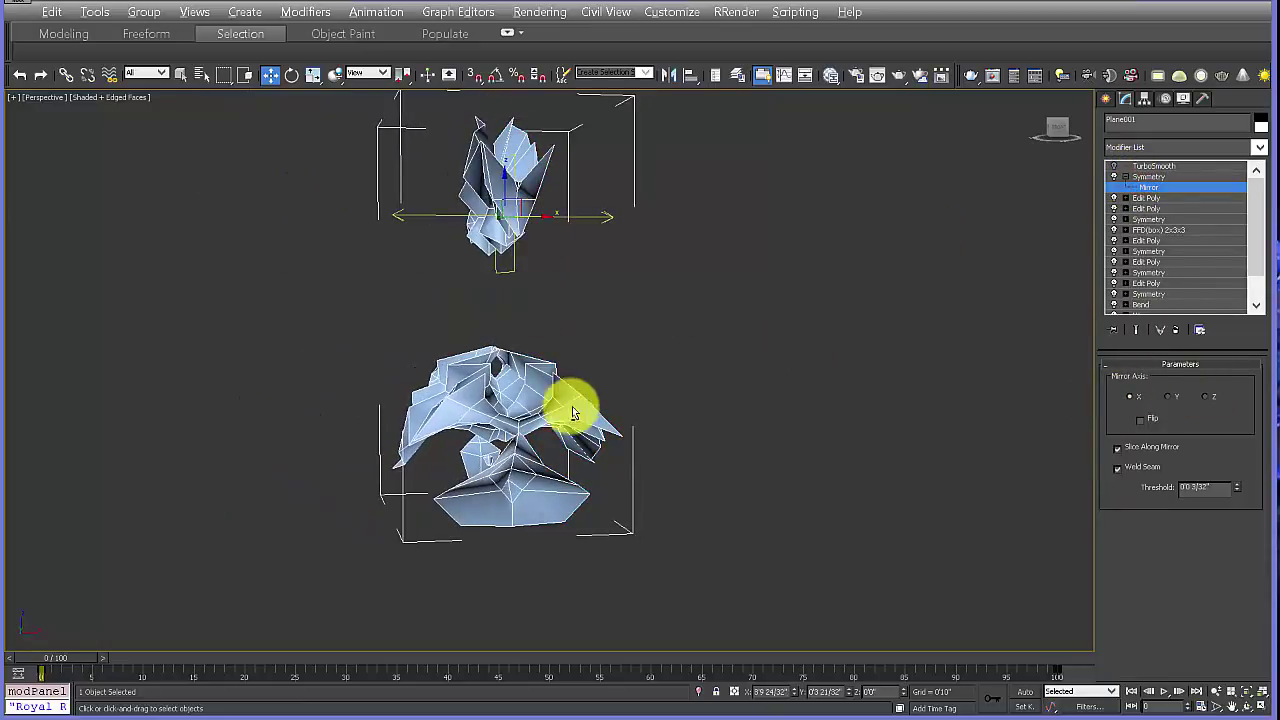
middle_click_drag(572, 406, 535, 227, "alt")
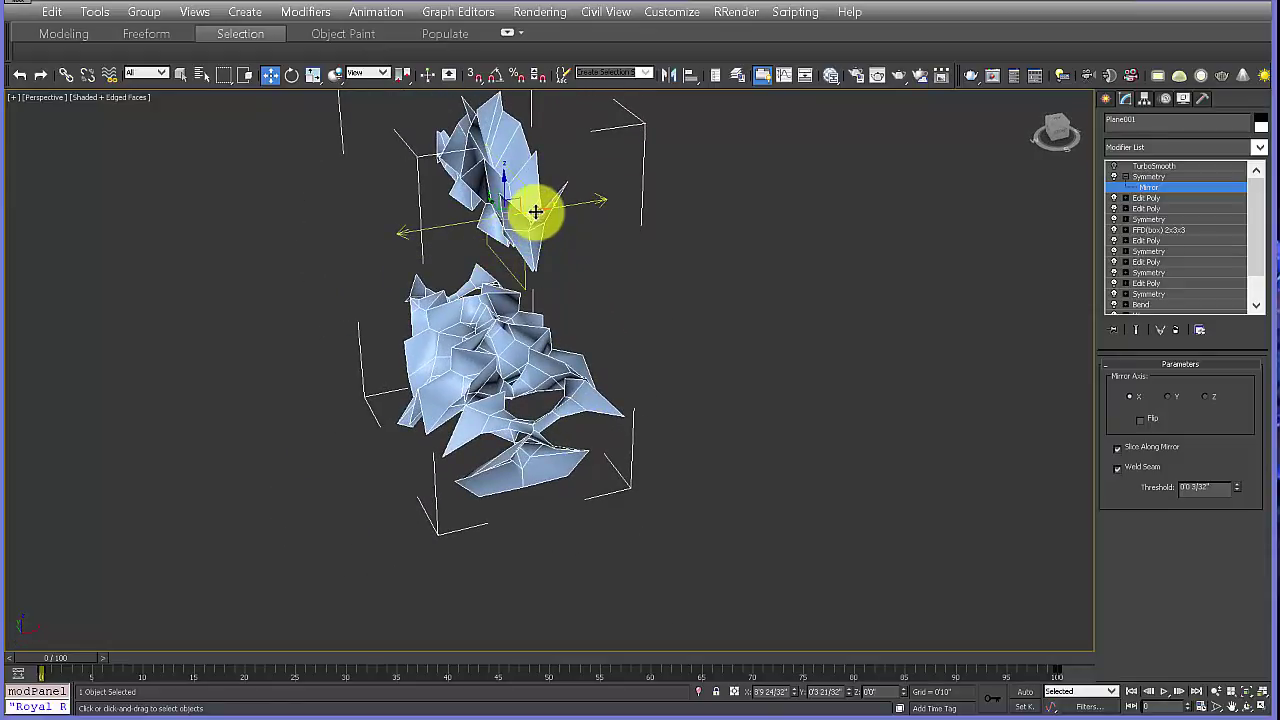
left_click_drag(536, 212, 350, 248)
middle_click_drag(382, 342, 527, 373)
middle_click_drag(477, 469, 458, 298, "alt")
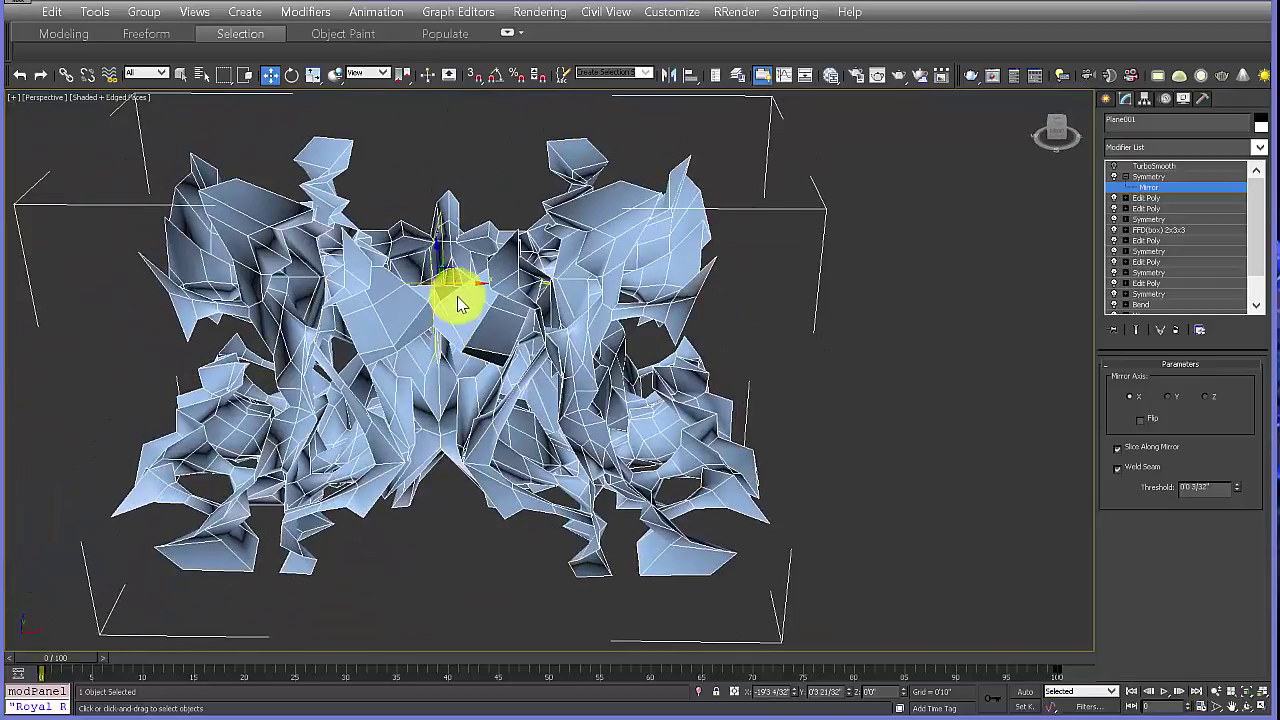
left_click_drag(466, 282, 503, 306)
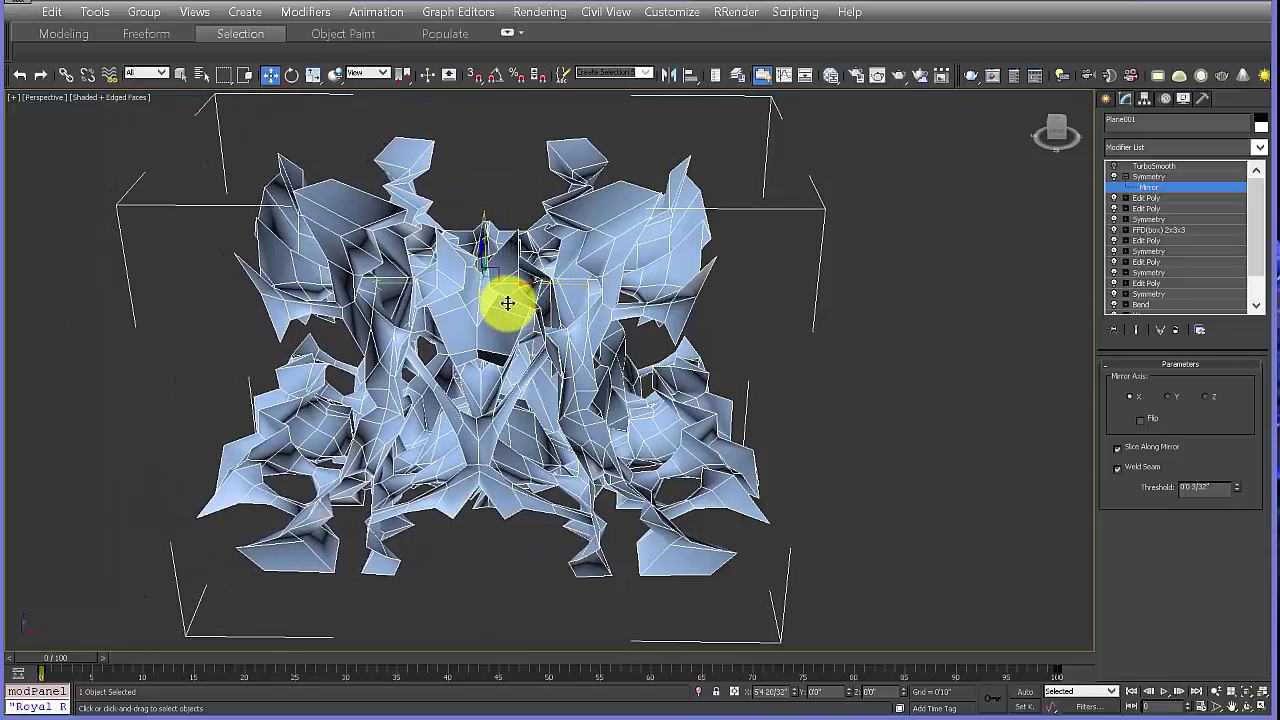
middle_click_drag(480, 445, 393, 393, "alt")
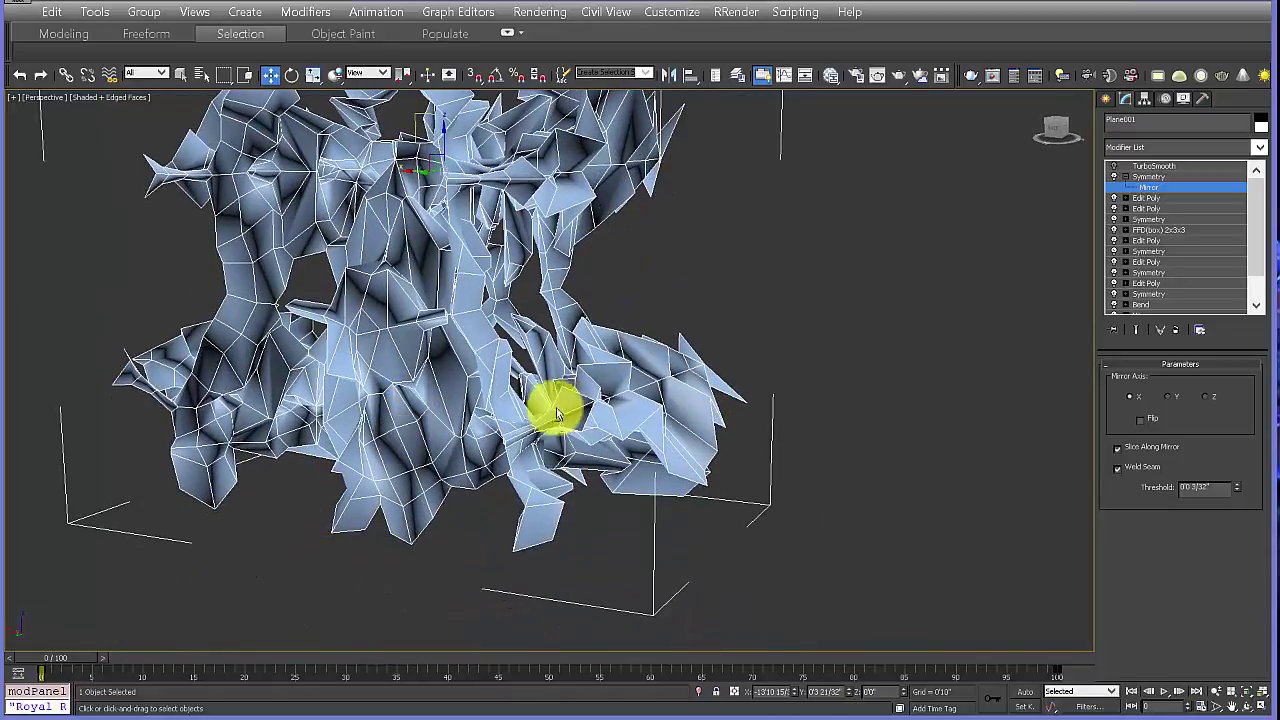
middle_click_drag(557, 413, 463, 300, "alt")
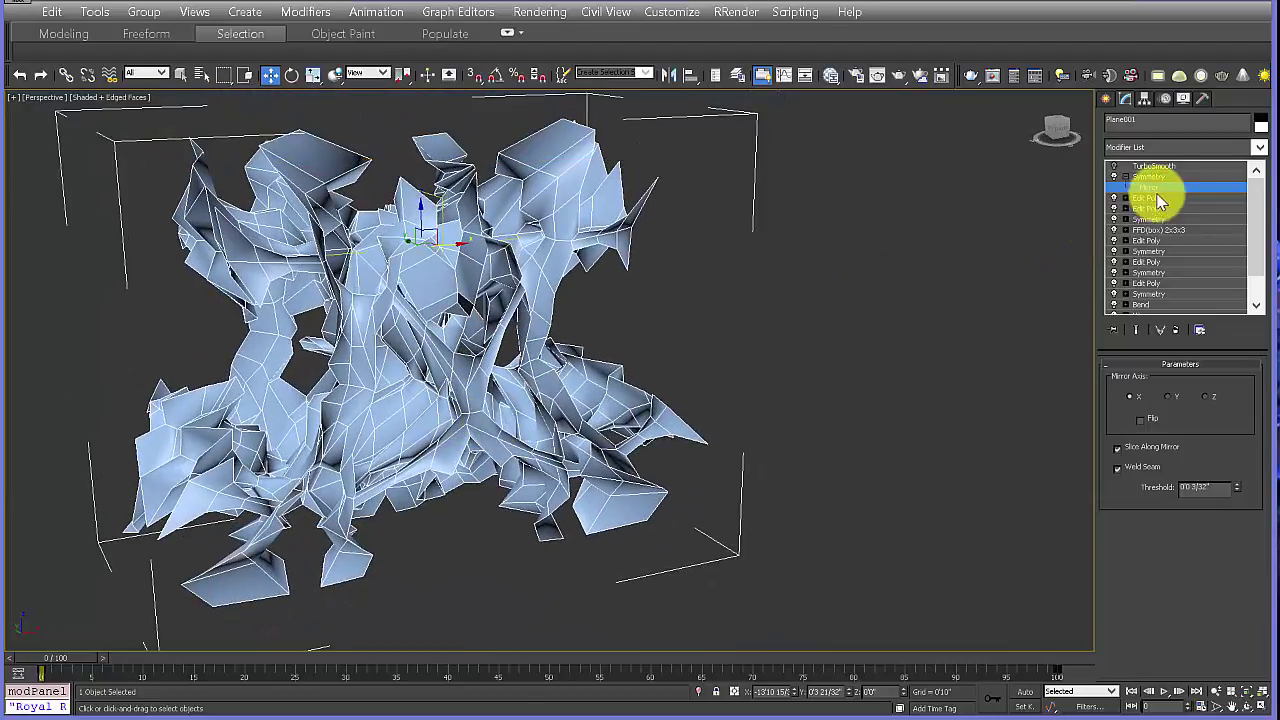
Step: Add a second Symmetry modifier above the first and set its mirror axis to Z
left_click(1152, 177)
left_click(1259, 147)
left_click_drag(1251, 177, 1234, 586)
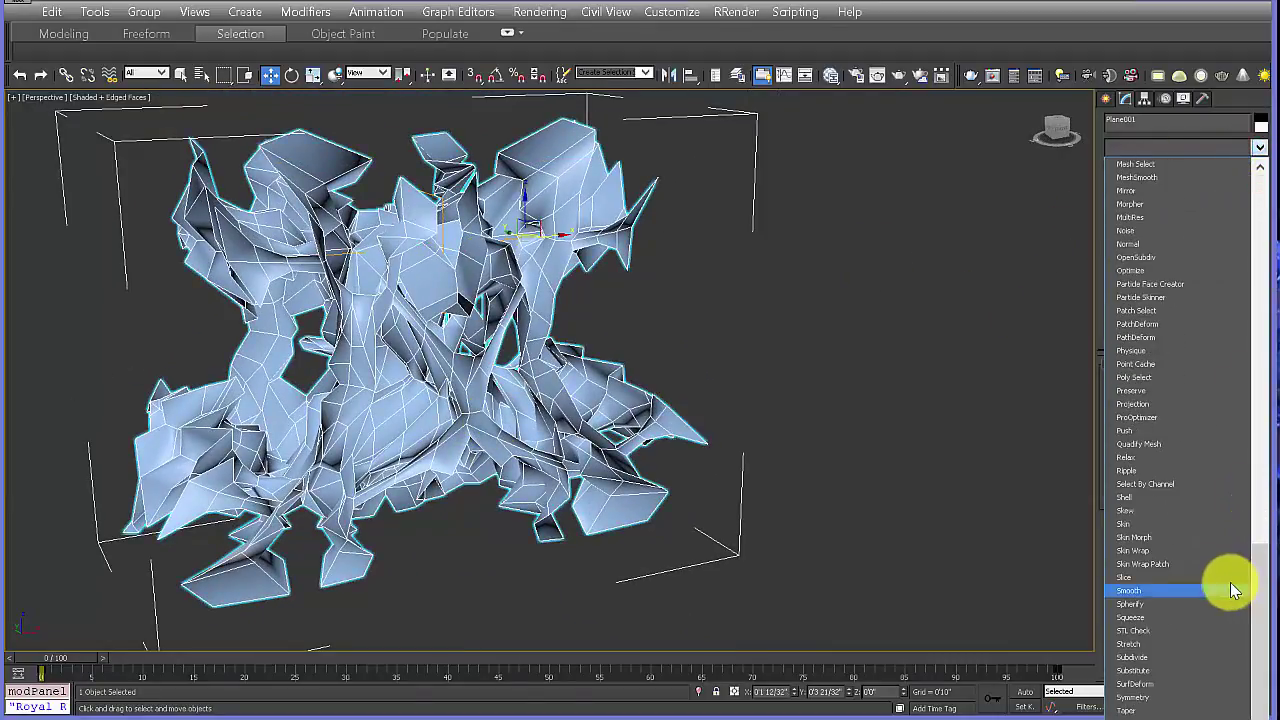
left_click(1149, 695)
middle_click_drag(526, 377, 512, 411, "alt")
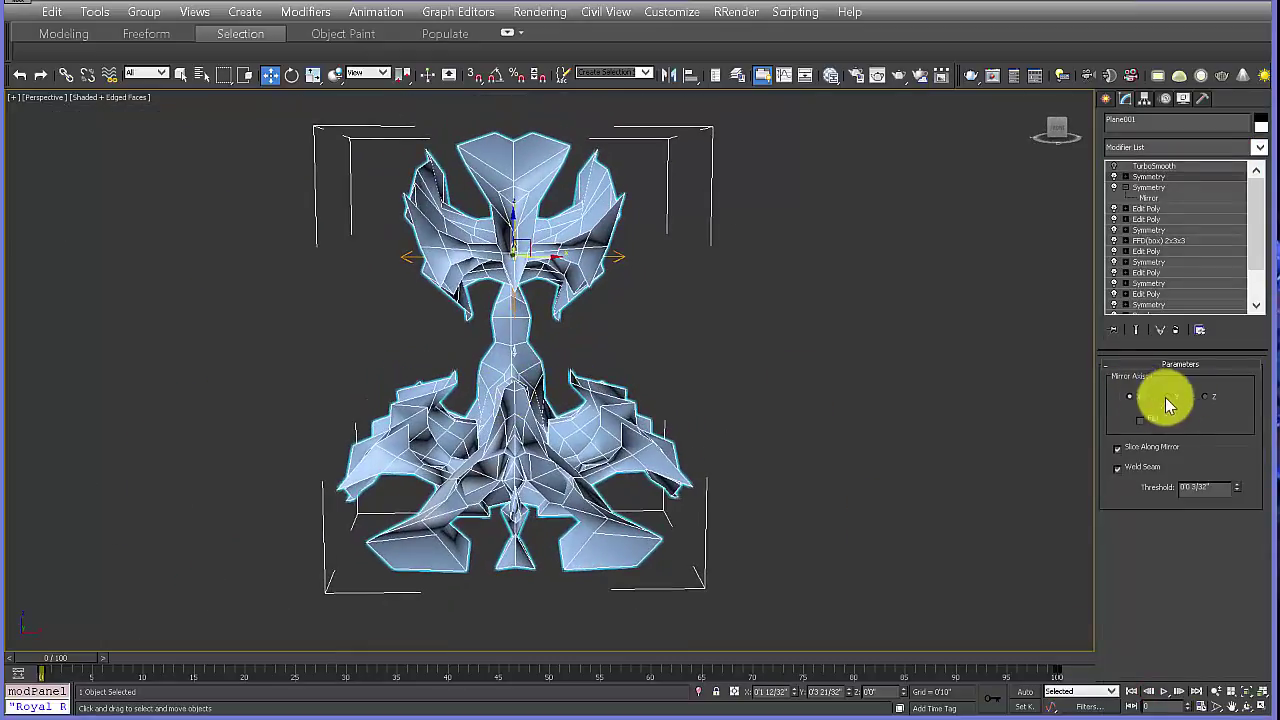
left_click(1206, 397)
middle_click_drag(514, 351, 545, 282, "alt")
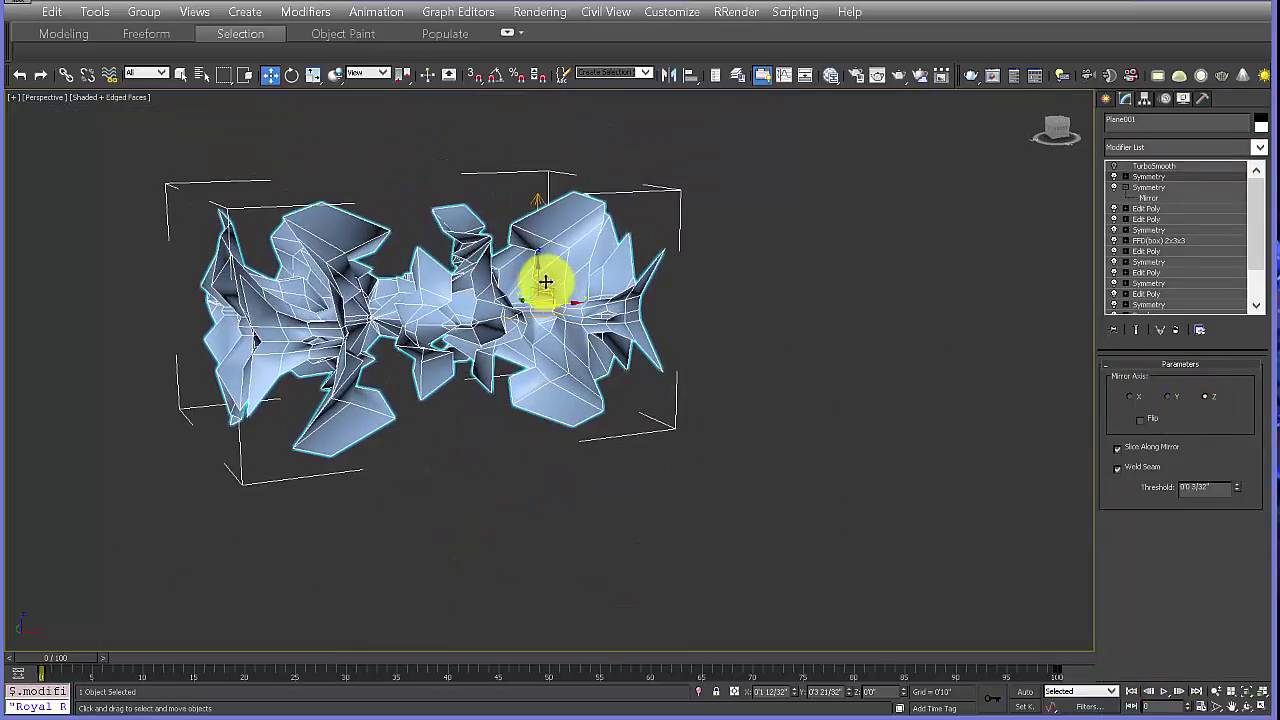
Step: Flip the second Symmetry and move its mirror plane along Z to about 6'8"
left_click(1130, 177)
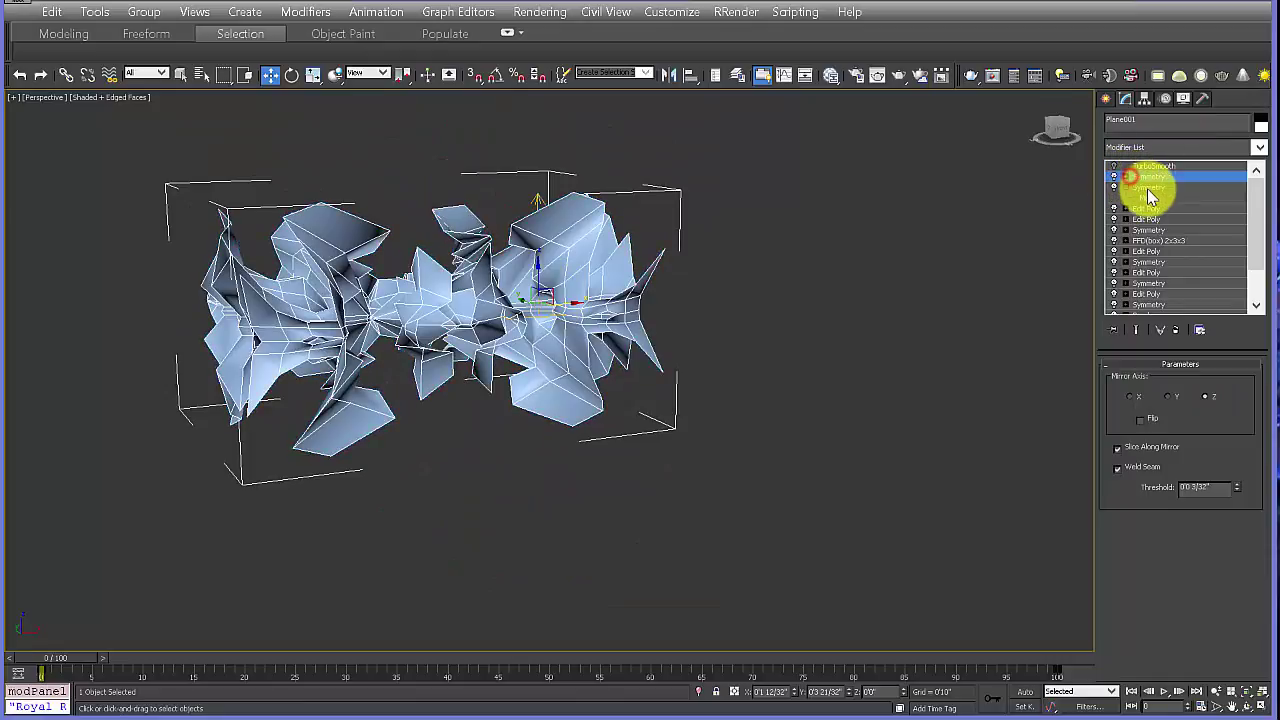
left_click(1126, 177)
left_click(1147, 188)
middle_click_drag(472, 336, 505, 407)
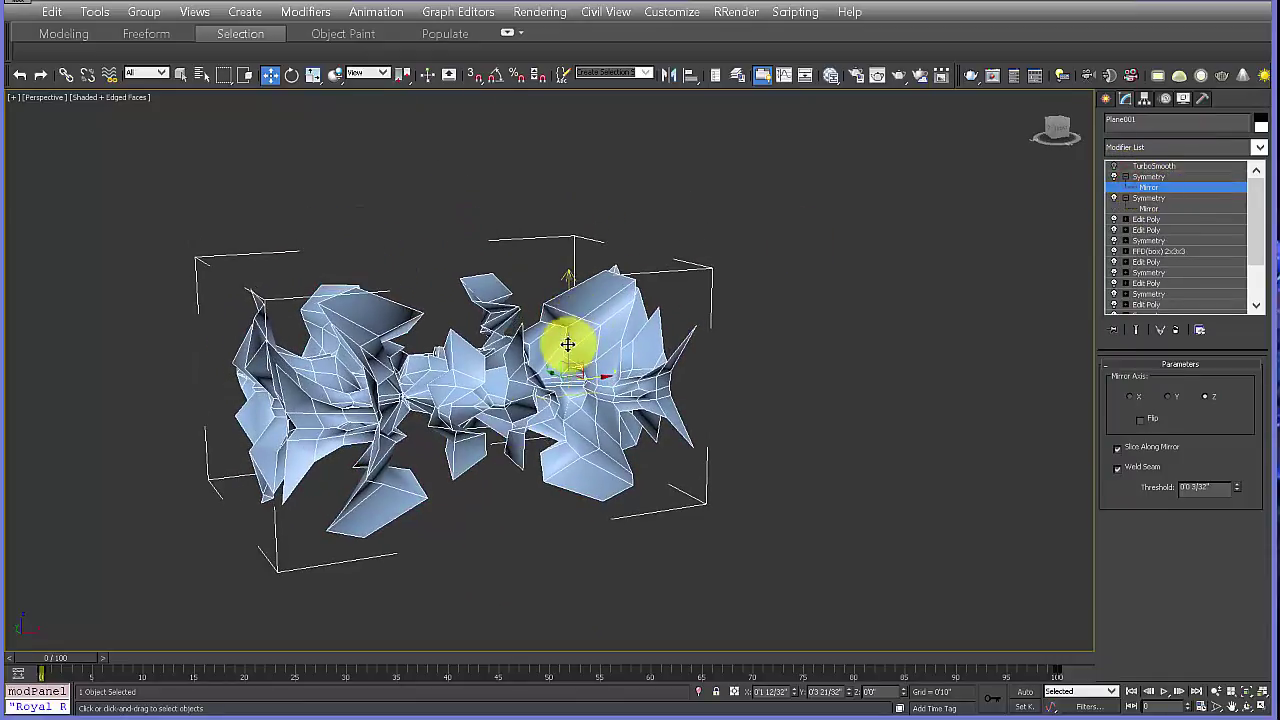
left_click_drag(569, 349, 543, 263)
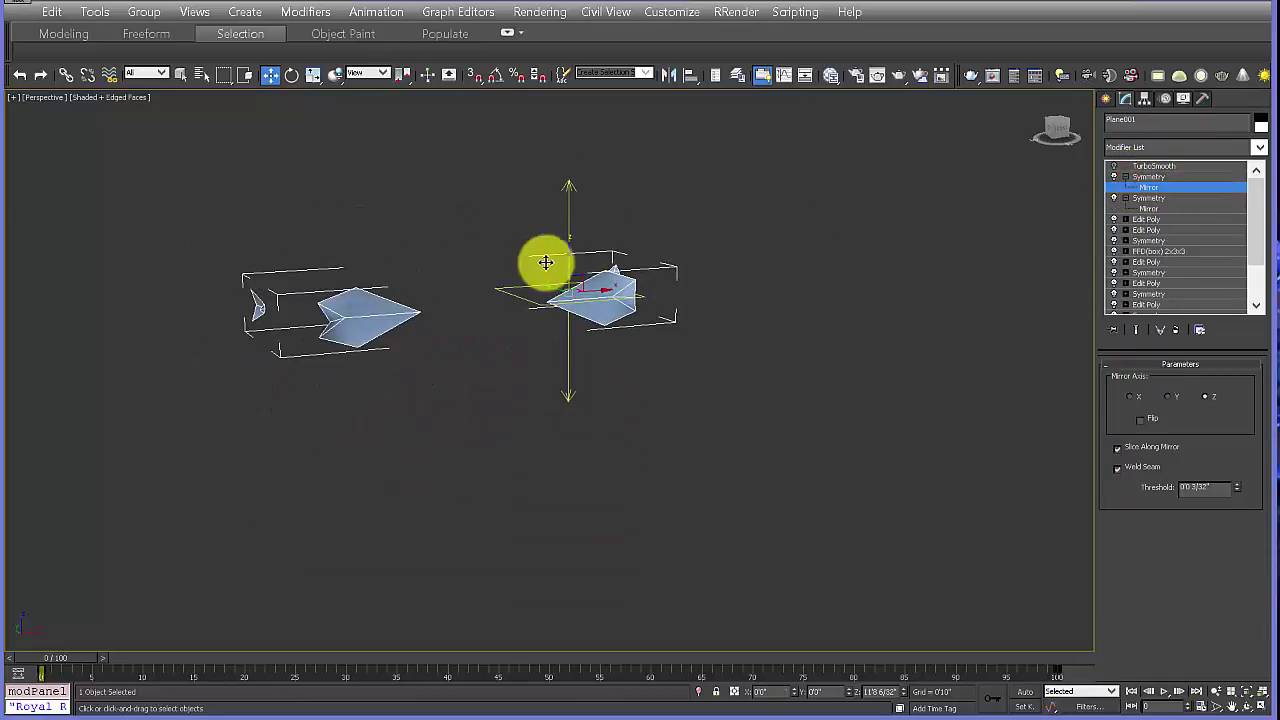
left_click(1140, 420)
middle_click_drag(515, 372, 592, 300, "alt")
left_click_drag(600, 283, 586, 330)
middle_click_drag(500, 463, 593, 228, "alt")
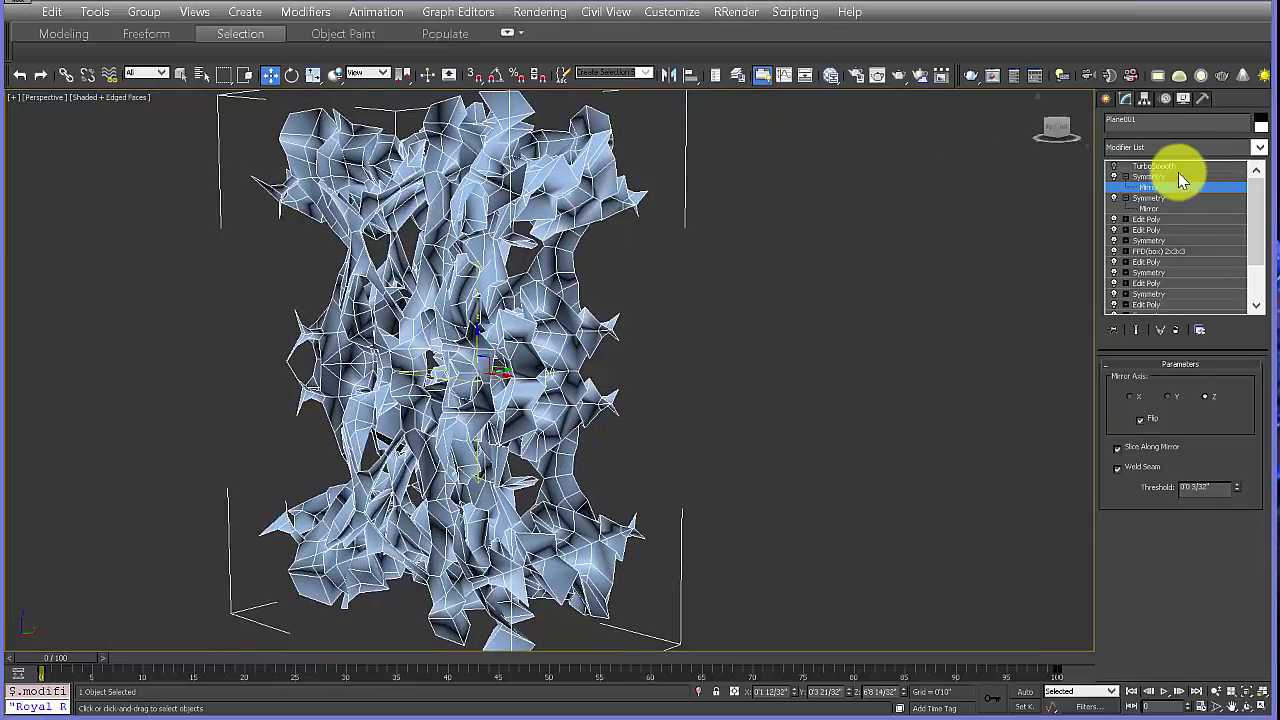
Step: Add a Bend modifier above the second Symmetry with an angle of 40 on the Y axis
left_click(1145, 183)
left_click(1245, 147)
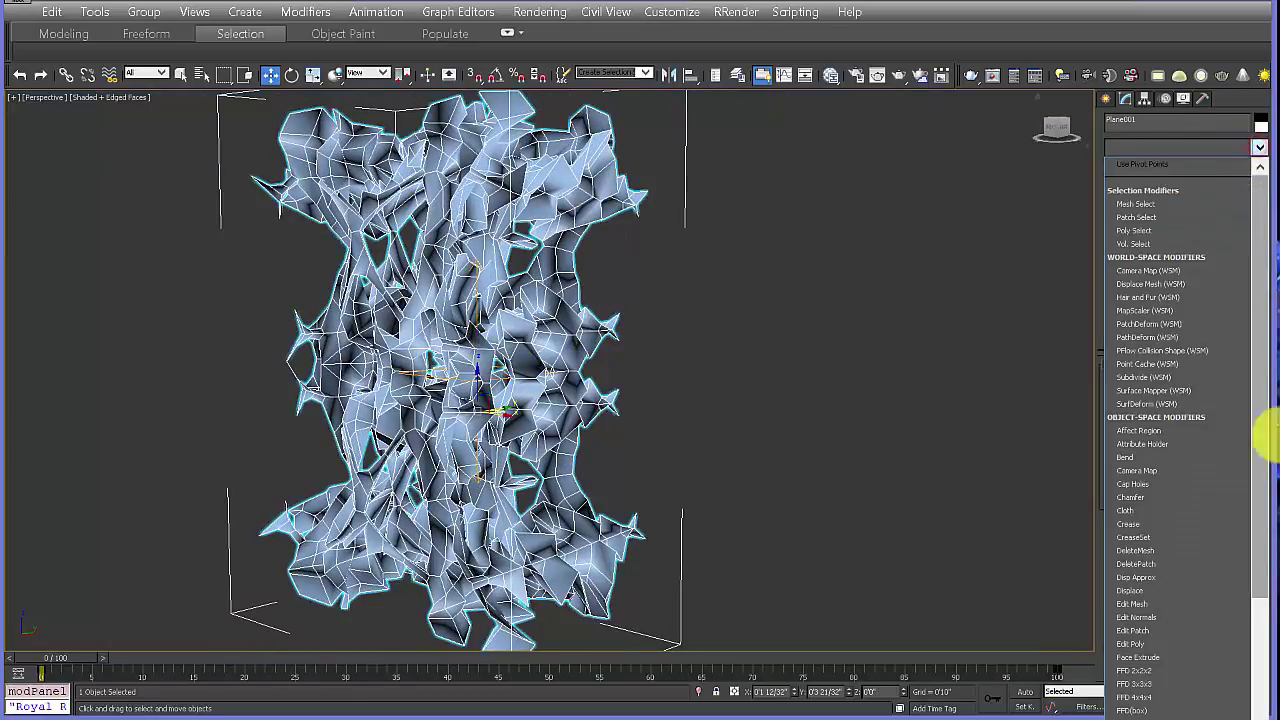
left_click(1132, 457)
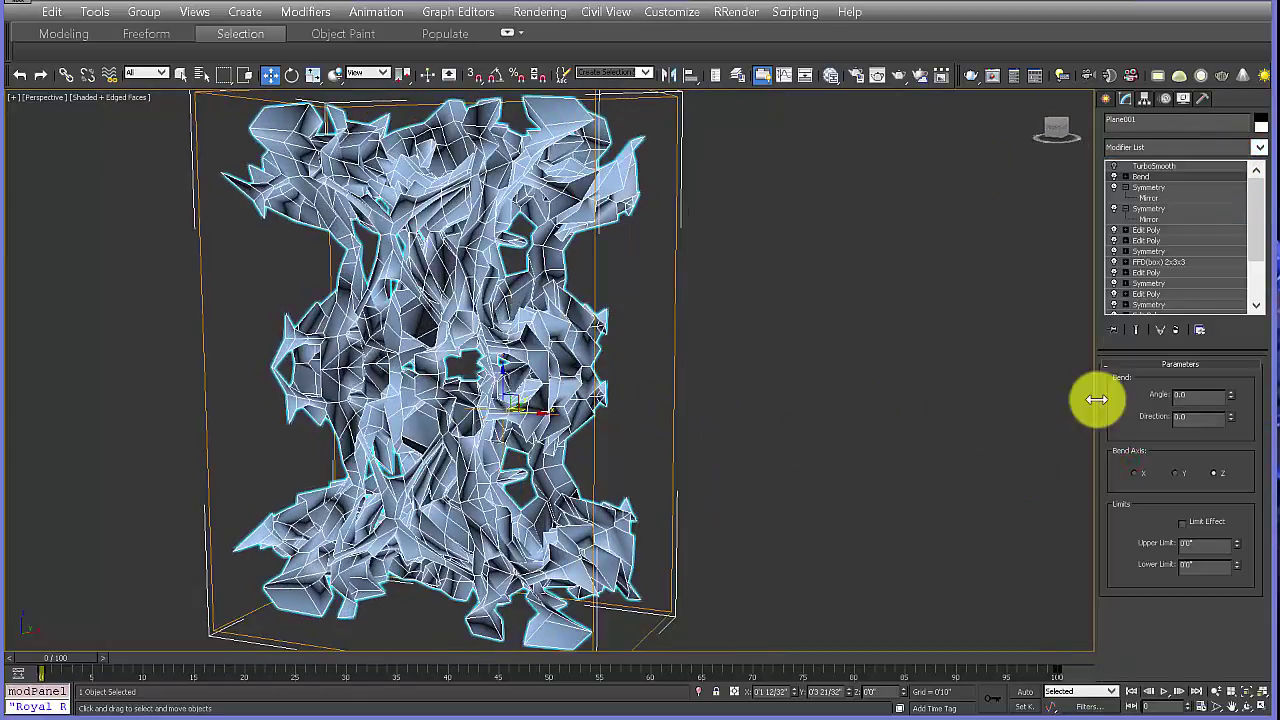
left_click_drag(1230, 395, 1214, 337)
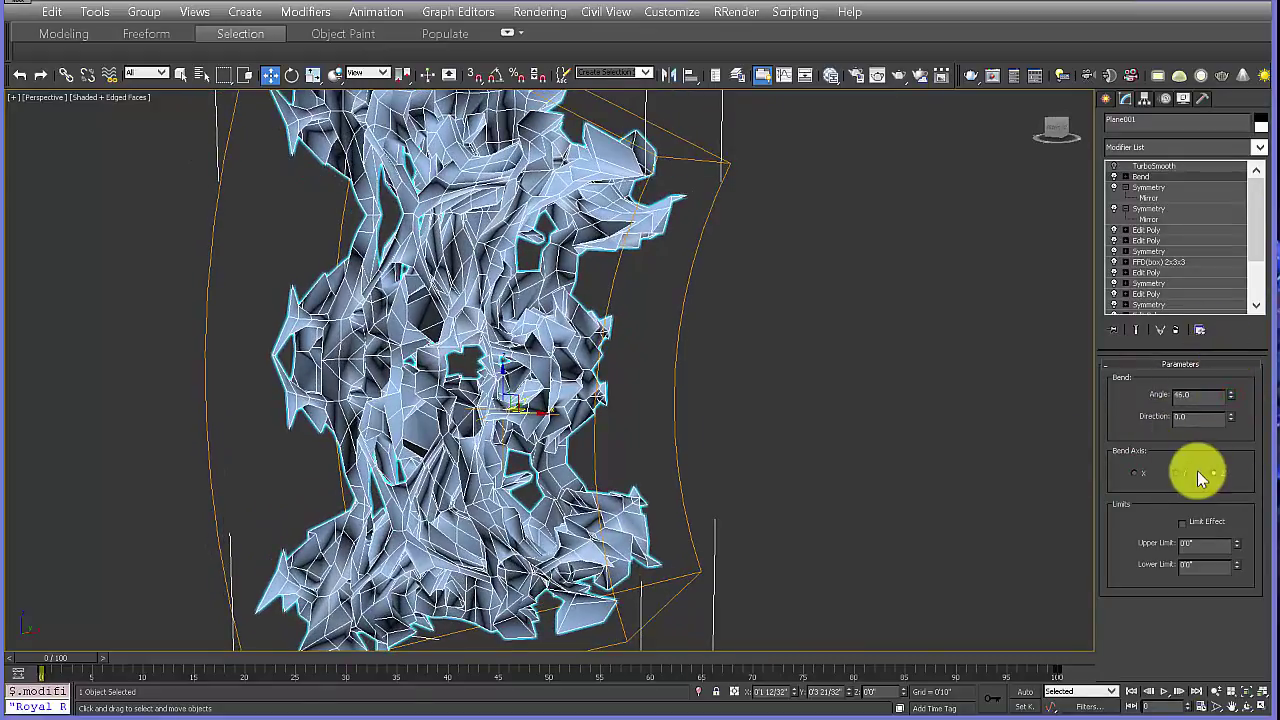
left_click(1135, 473)
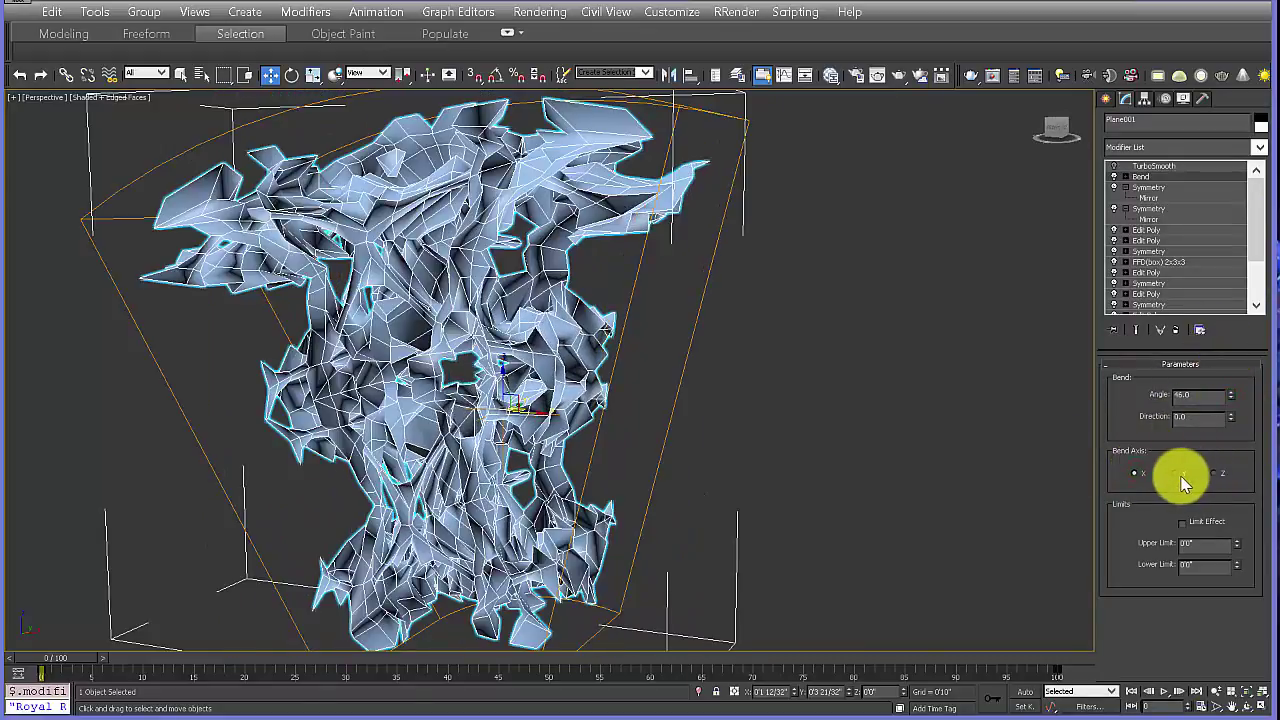
left_click(1176, 473)
left_click_drag(1232, 400, 1168, 371)
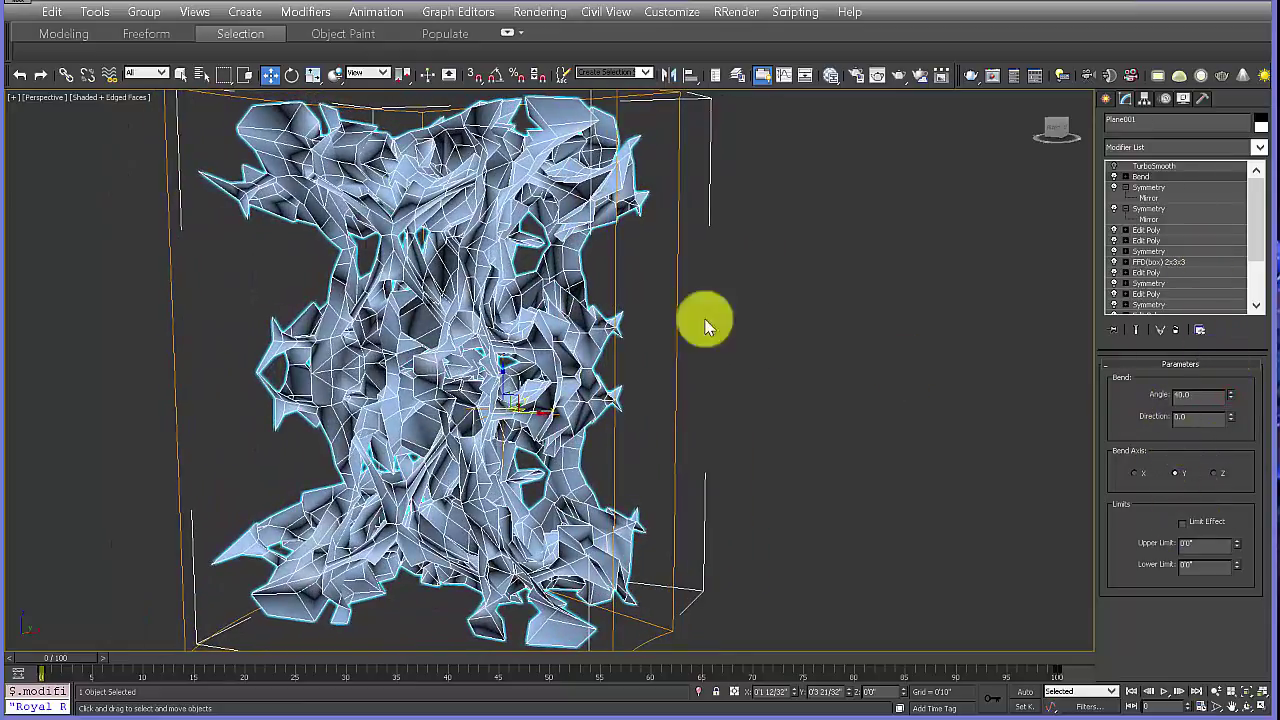
Step: Move the Bend gizmo along X to about -31'3", rotate it about the vertical axis, and switch to the top view
middle_click_drag(706, 326, 540, 320, "alt")
scroll(547, 368, "down", 4)
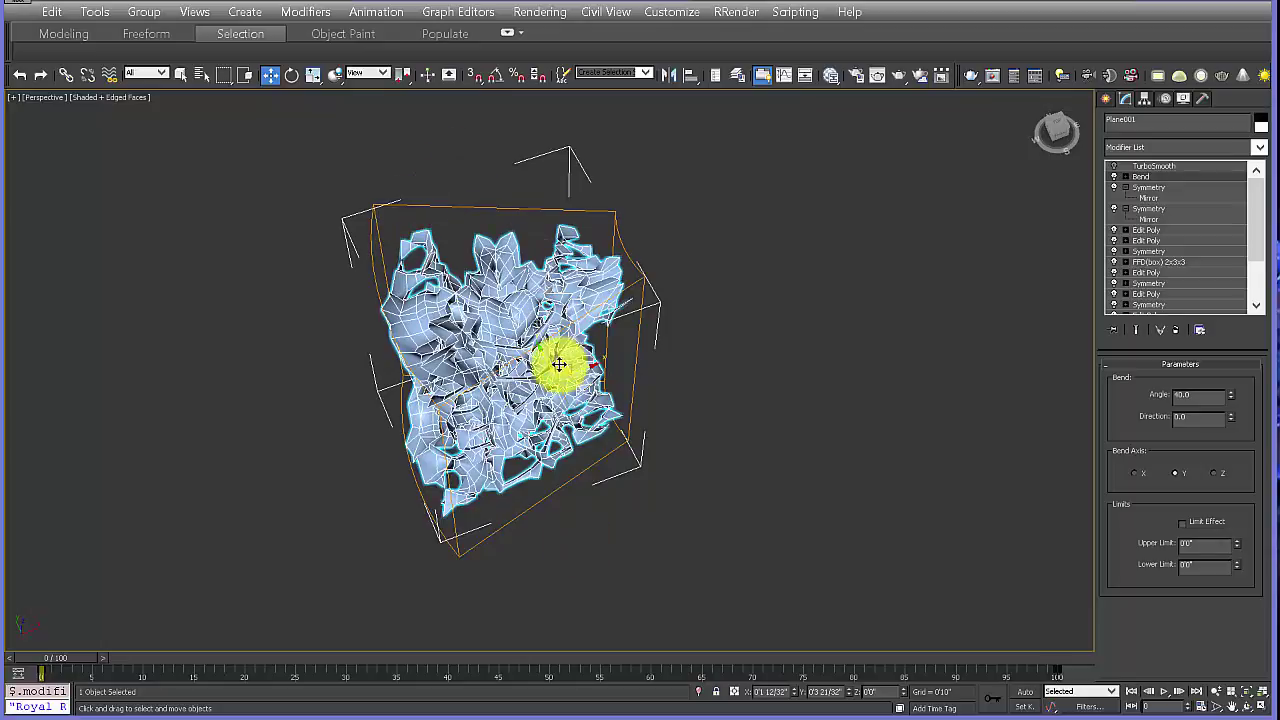
middle_click_drag(558, 364, 651, 346, "alt")
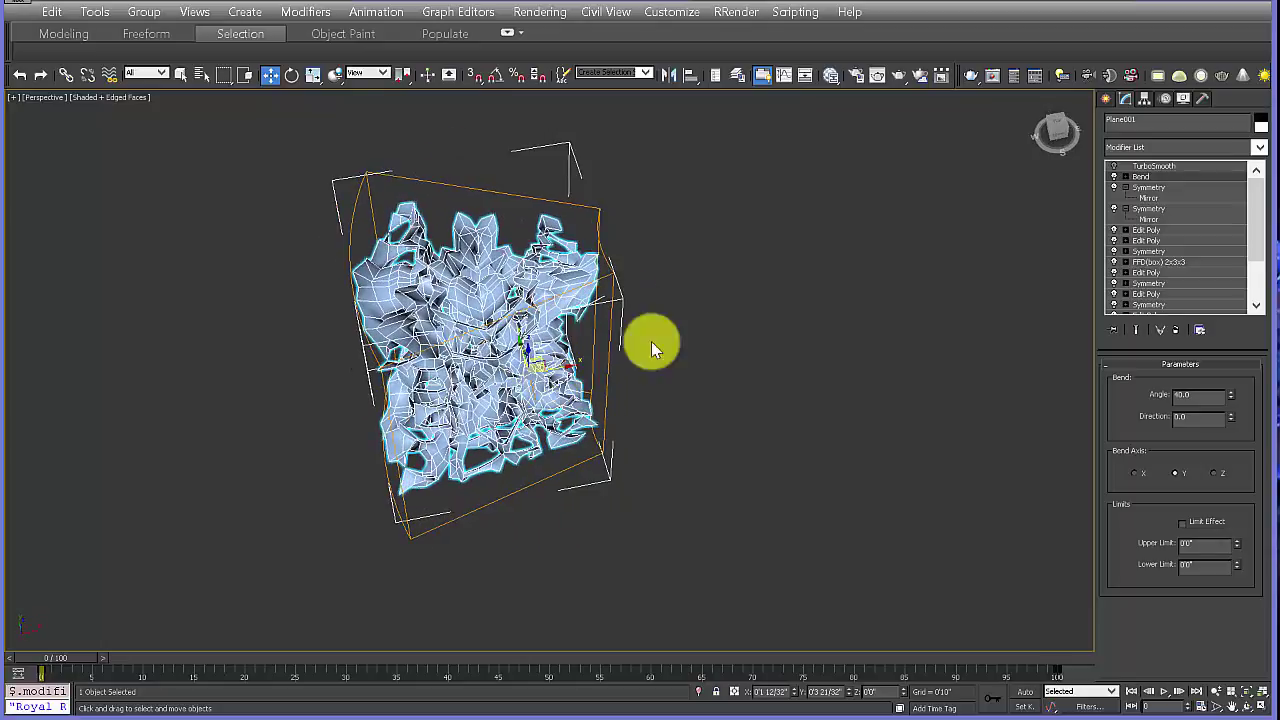
left_click(1145, 188)
left_click_drag(562, 370, 395, 355)
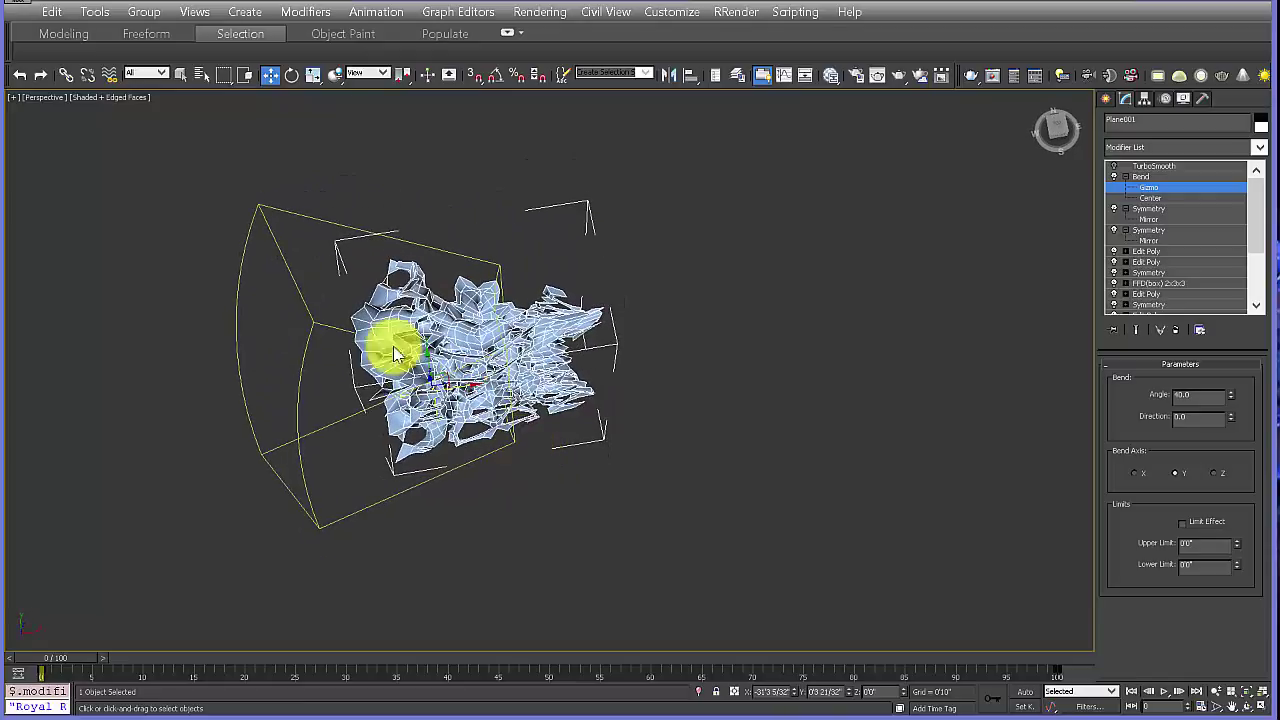
left_click_drag(449, 421, 550, 437)
middle_click_drag(442, 365, 463, 334)
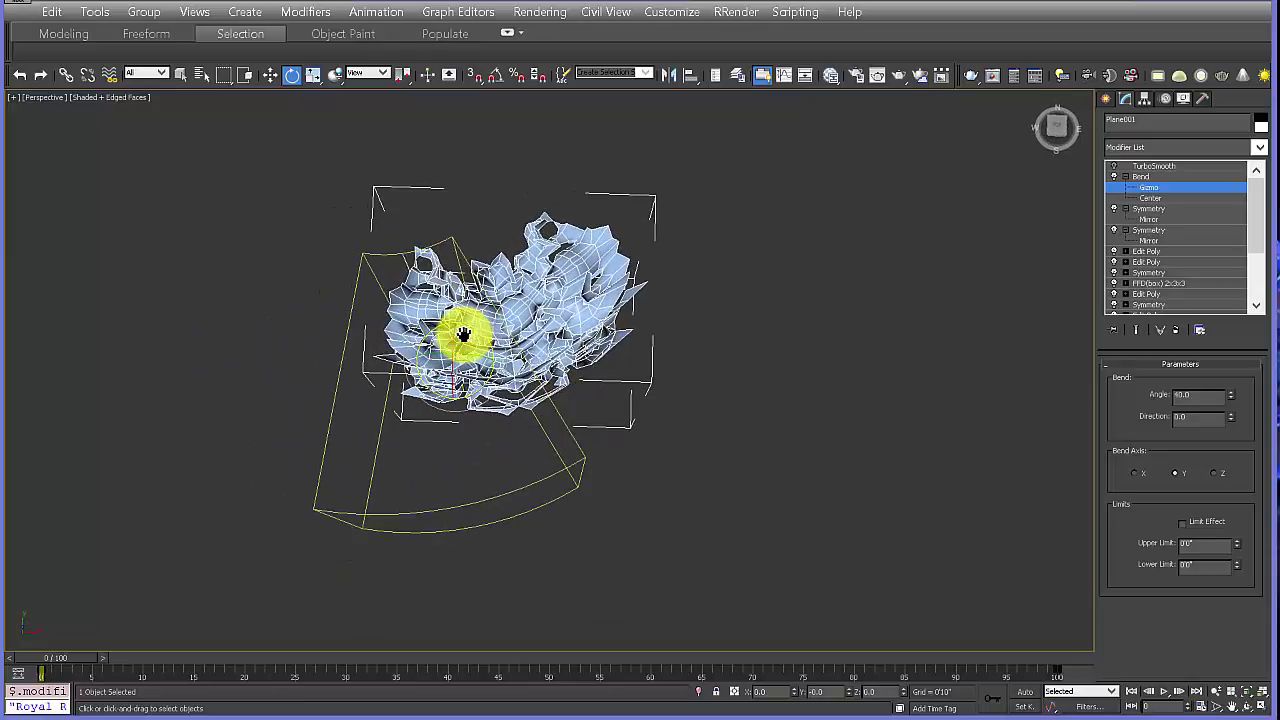
key("t")
scroll(665, 437, "down", 7)
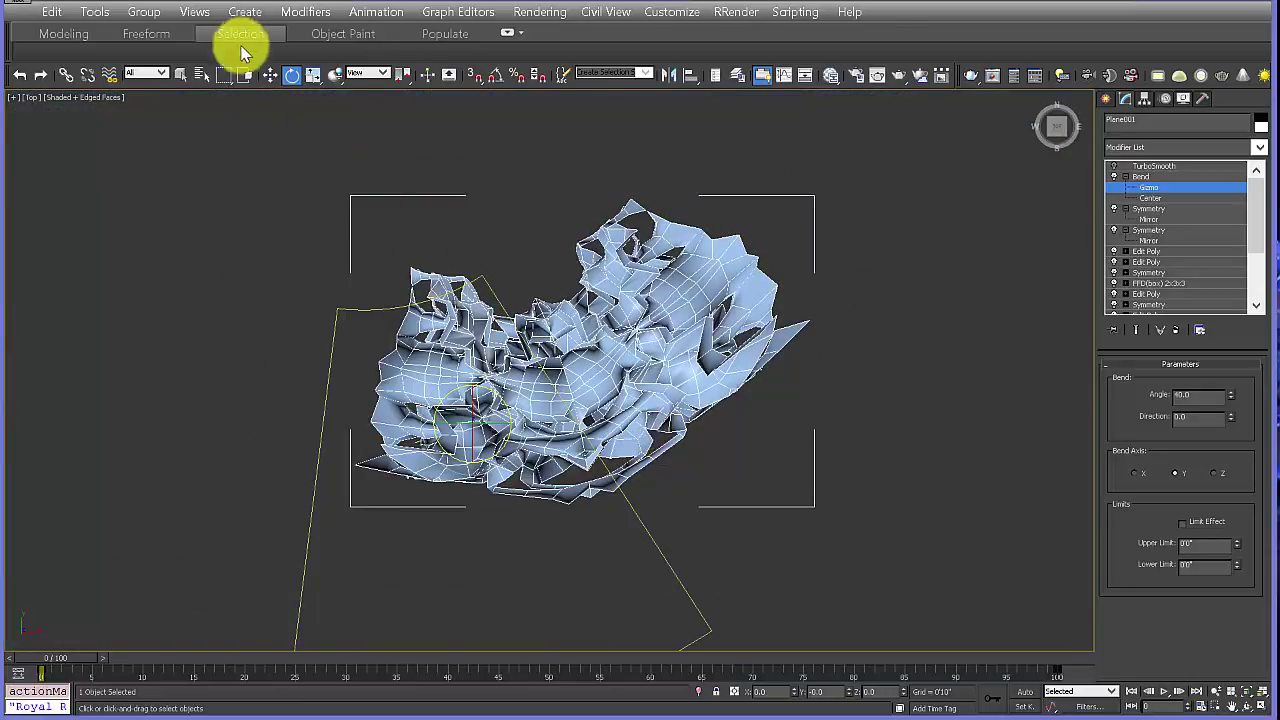
Step: Rotate the Bend gizmo upright in the top view and move it to about X -10'8", Y 17'11" to even out the bend
left_click(270, 75)
left_click_drag(470, 400, 530, 271)
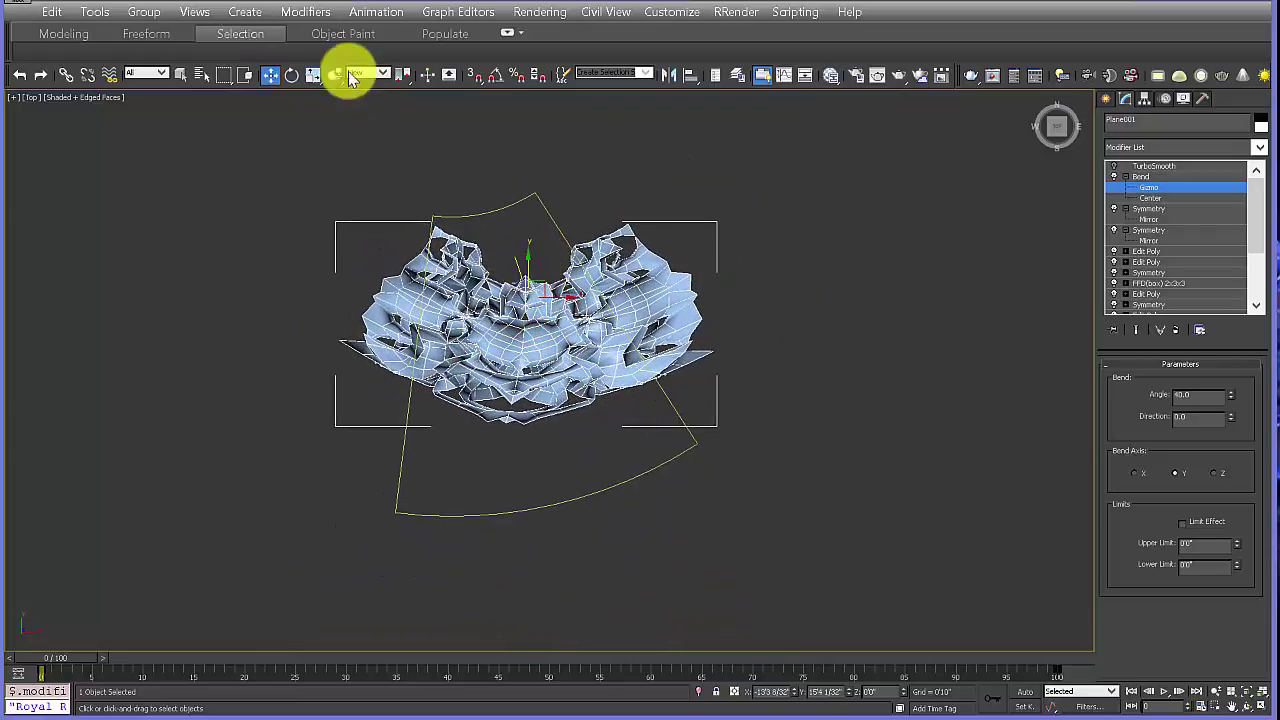
left_click_drag(553, 328, 543, 343)
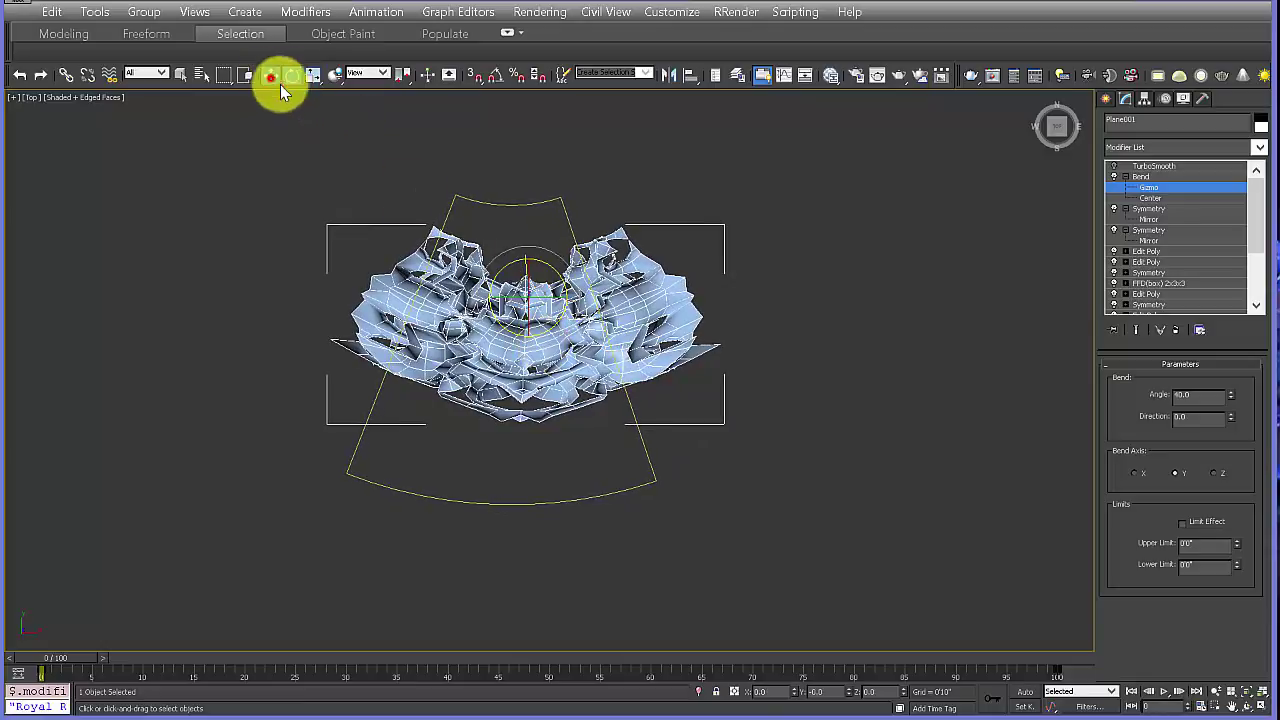
left_click_drag(567, 297, 562, 300)
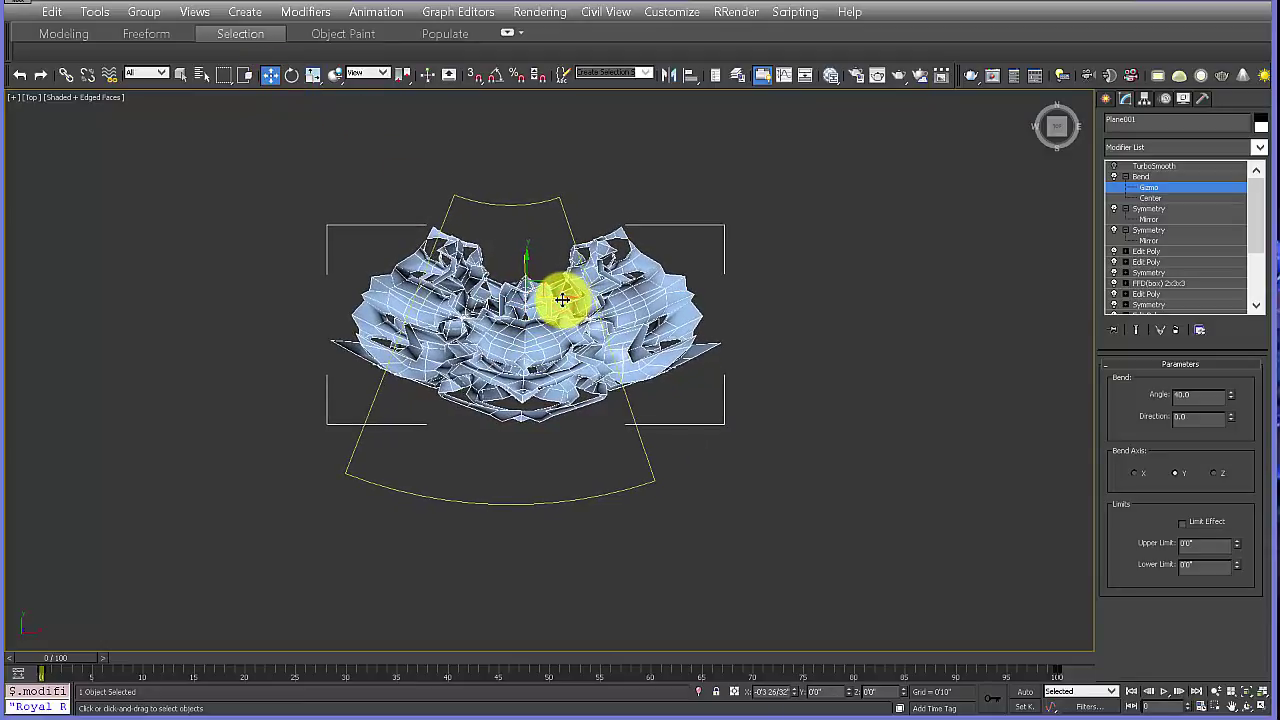
left_click_drag(527, 259, 566, 288)
middle_click_drag(558, 366, 566, 394)
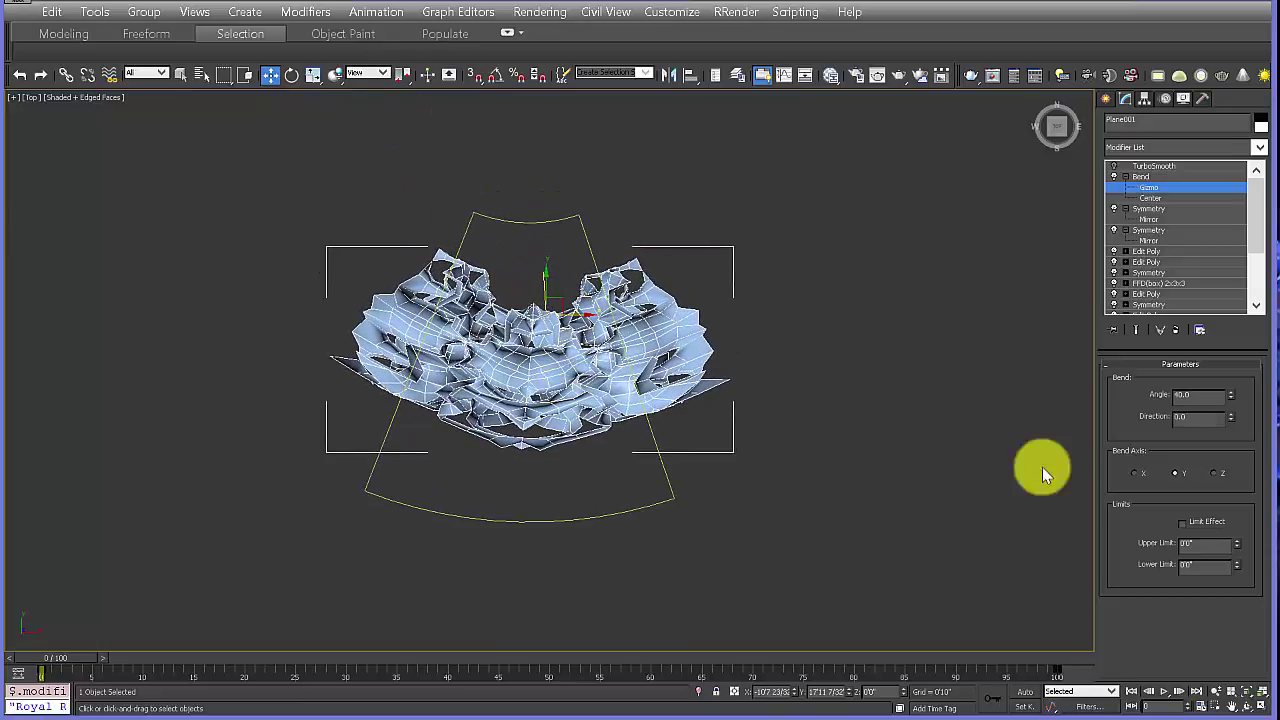
Step: Set the Bend angle to 70 and switch to the perspective view
left_click_drag(1230, 401, 1214, 343)
key("p")
scroll(680, 408, "up", 2)
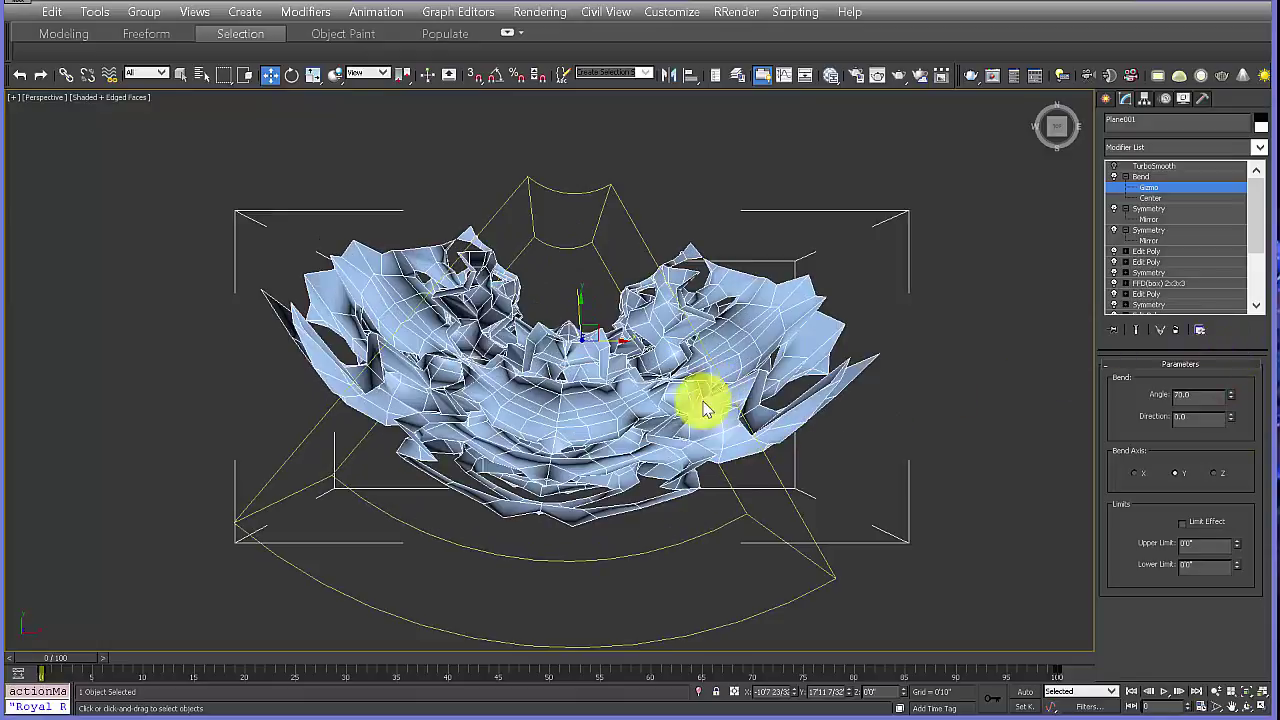
middle_click_drag(662, 450, 633, 431, "alt")
Step: Return to the TurboSmooth level and examine the smoothed surface of the bent form up close
left_click(1153, 166)
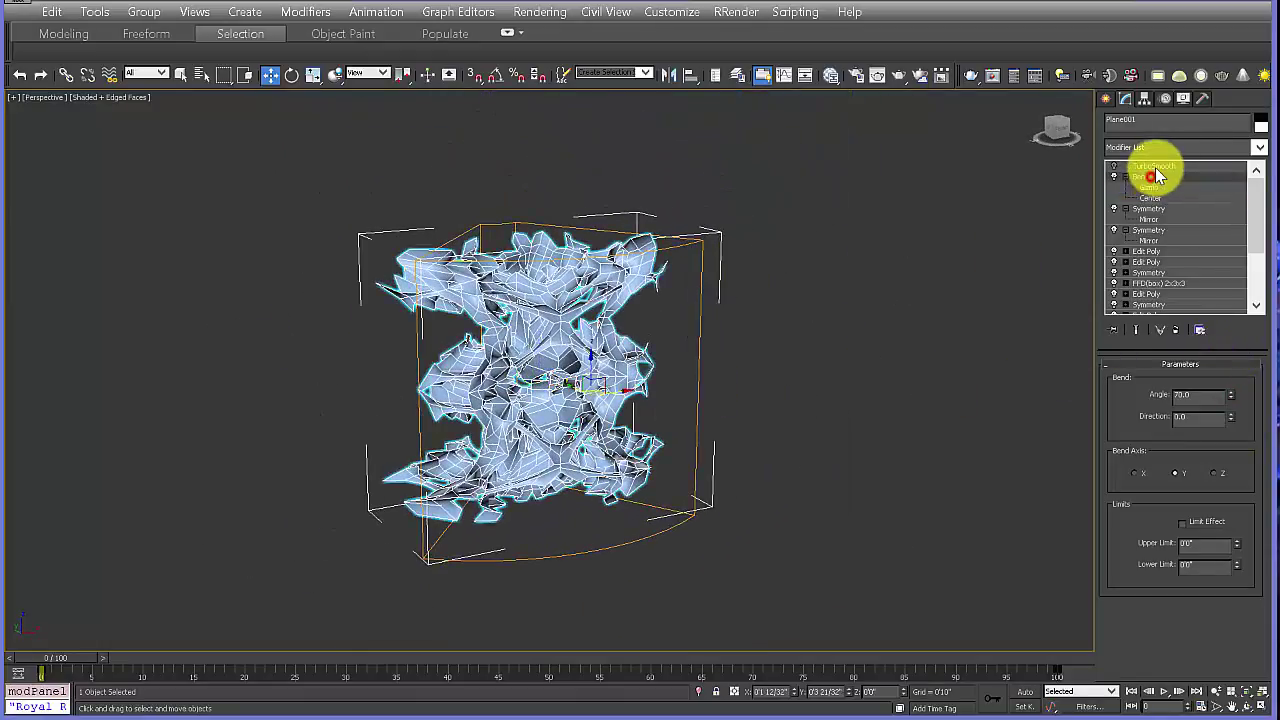
left_click(754, 420)
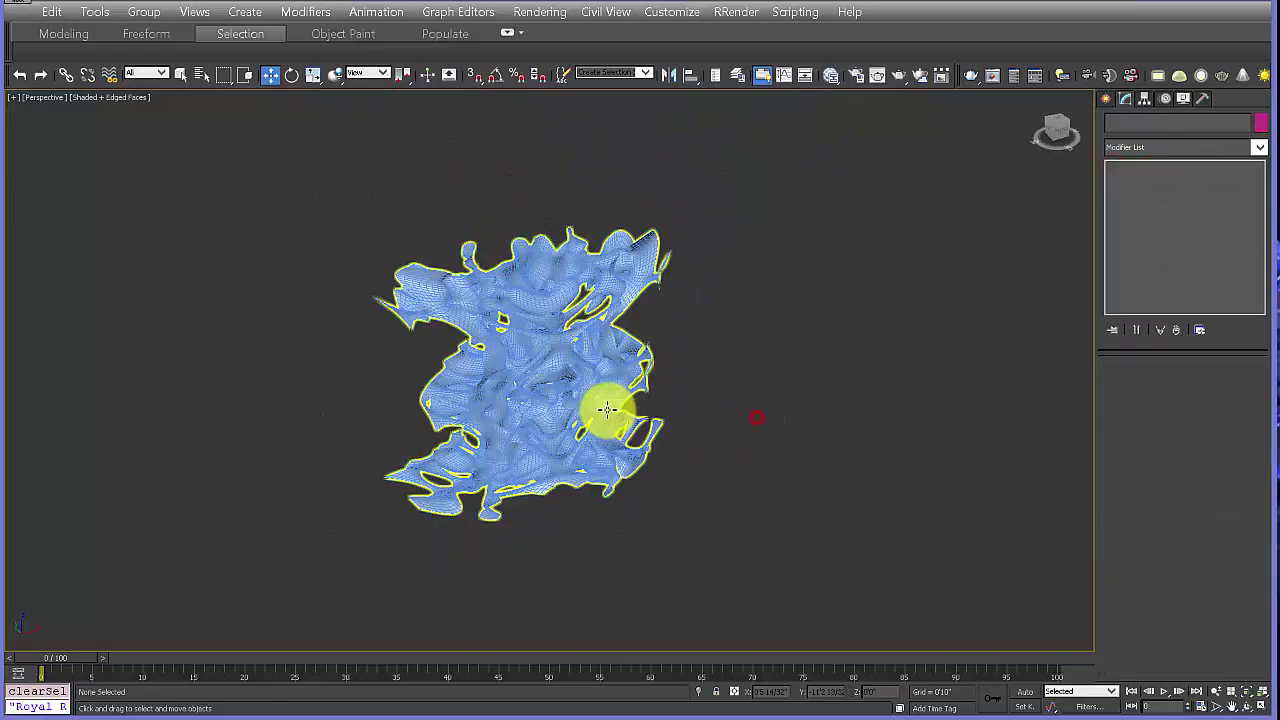
scroll(608, 416, "up", 6)
middle_click_drag(620, 429, 635, 380, "alt")
middle_click_drag(430, 283, 501, 199, "alt")
left_click(501, 199)
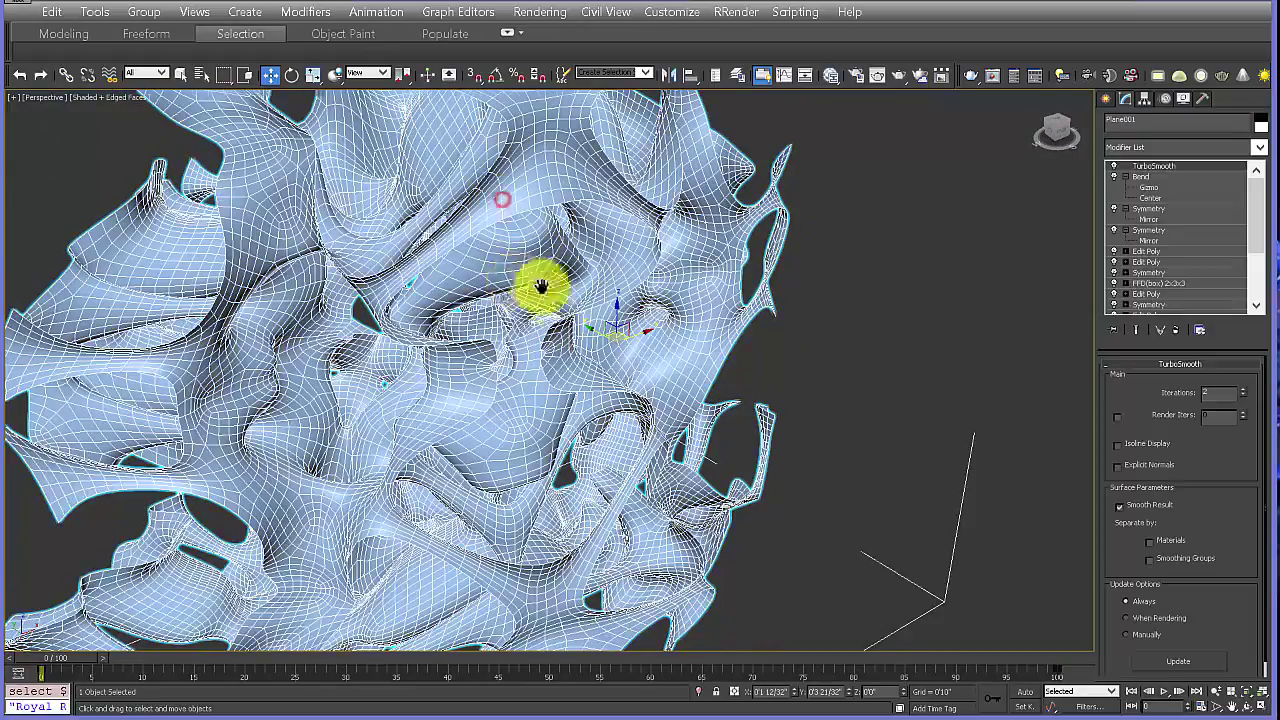
middle_click_drag(537, 286, 458, 291, "alt")
Step: Add a Shell modifier between the Bend and TurboSmooth modifiers
left_click(1141, 177)
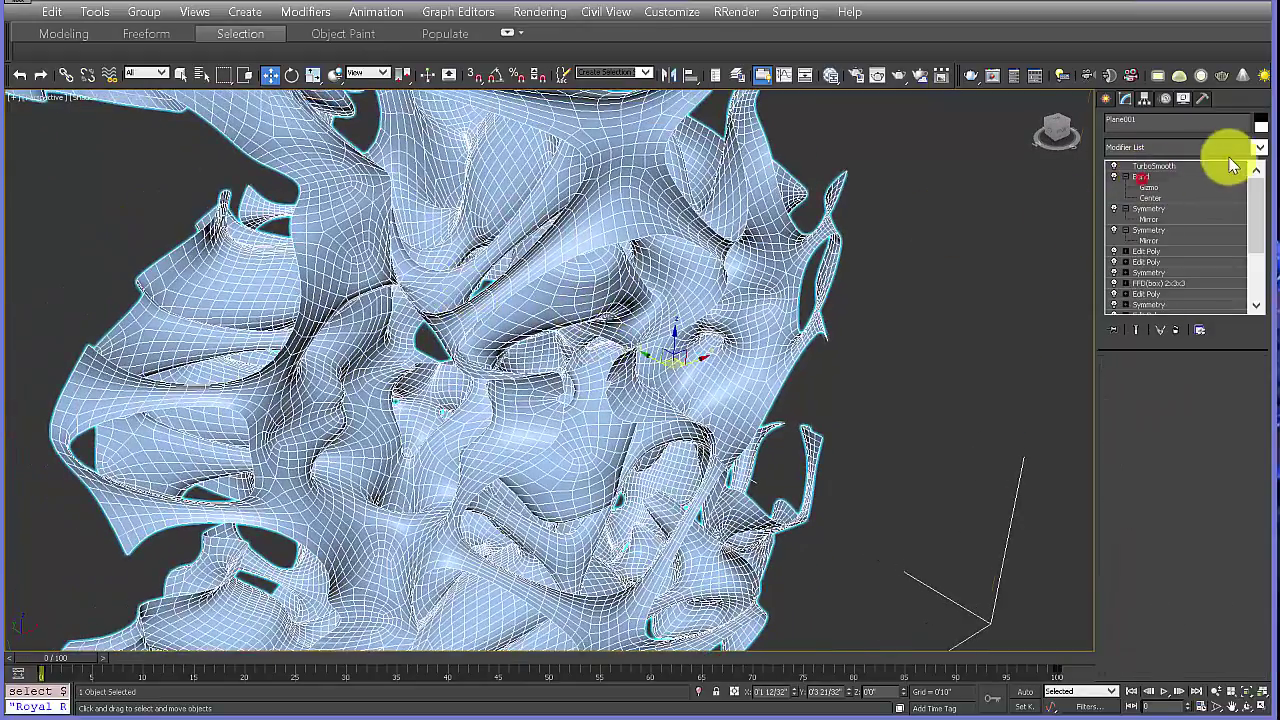
left_click(1258, 148)
left_click_drag(1262, 207, 1268, 354)
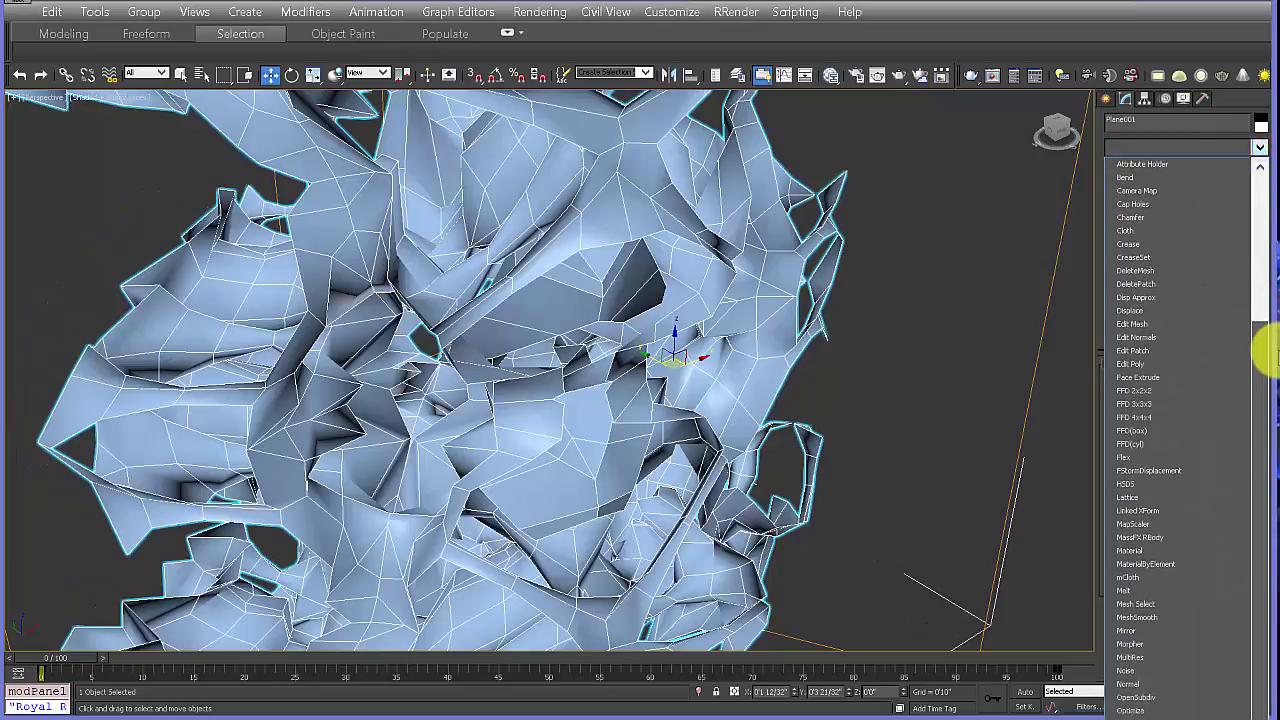
left_click(1140, 716)
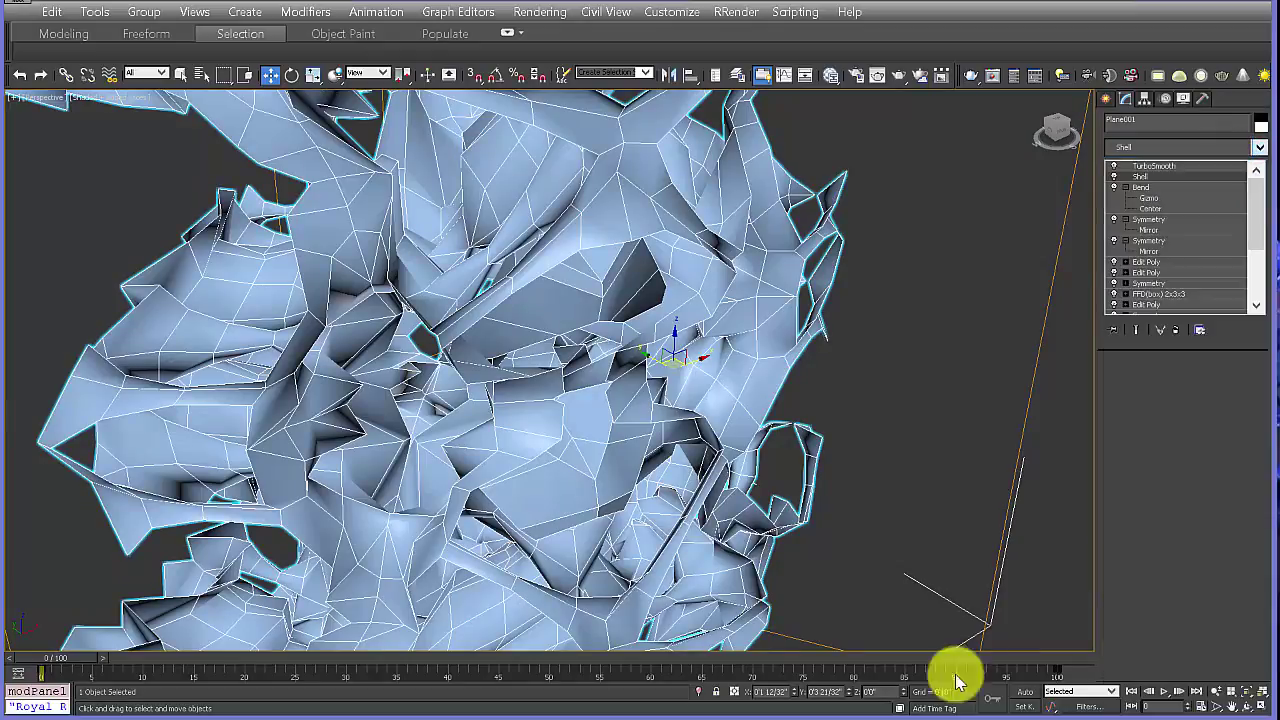
Step: Set the Shell's outer and inner amounts to 2" and check the thickened edges at the TurboSmooth level
middle_click_drag(602, 416, 638, 428)
middle_click_drag(556, 510, 520, 353)
scroll(500, 426, "up", 2)
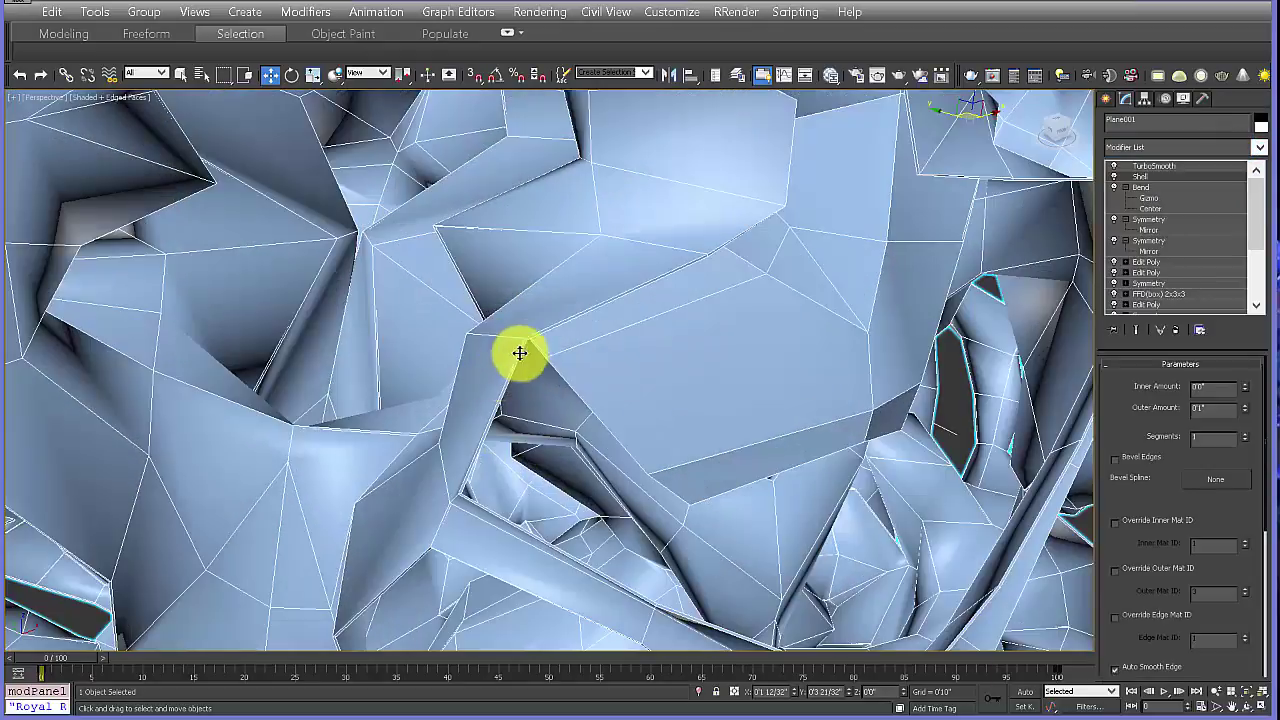
middle_click_drag(747, 230, 645, 321, "alt")
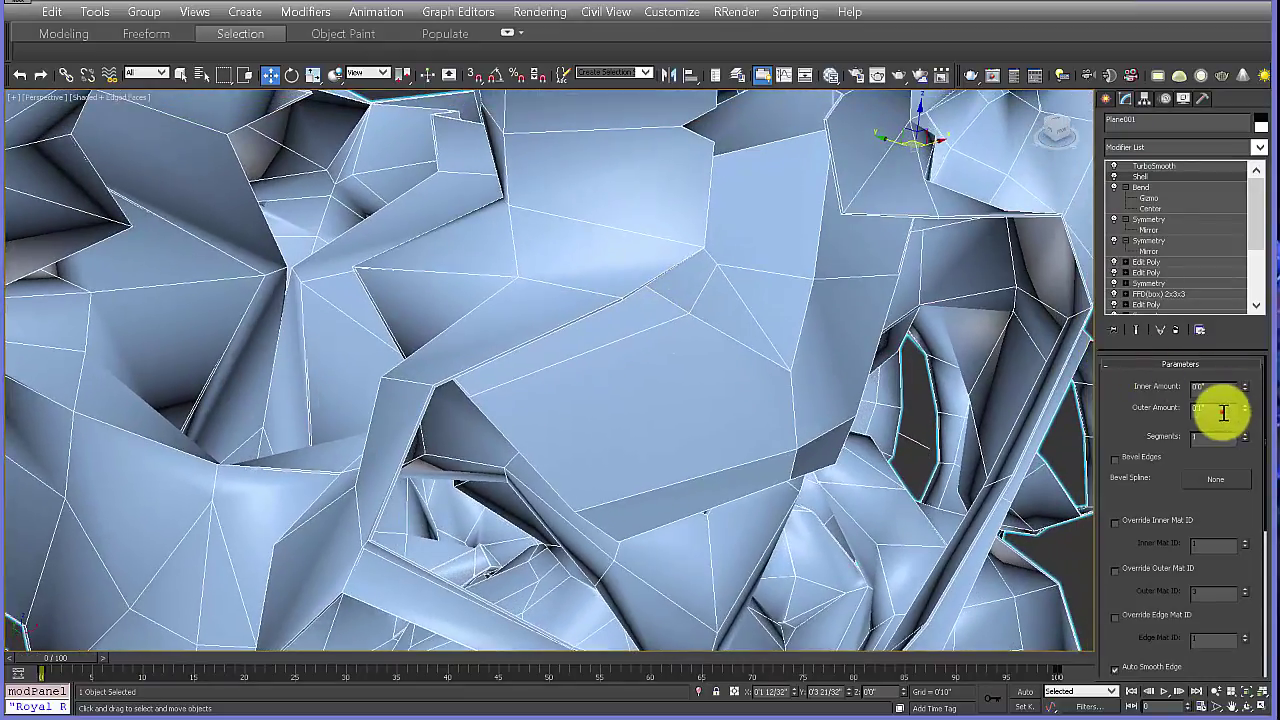
type("2")
key("Return")
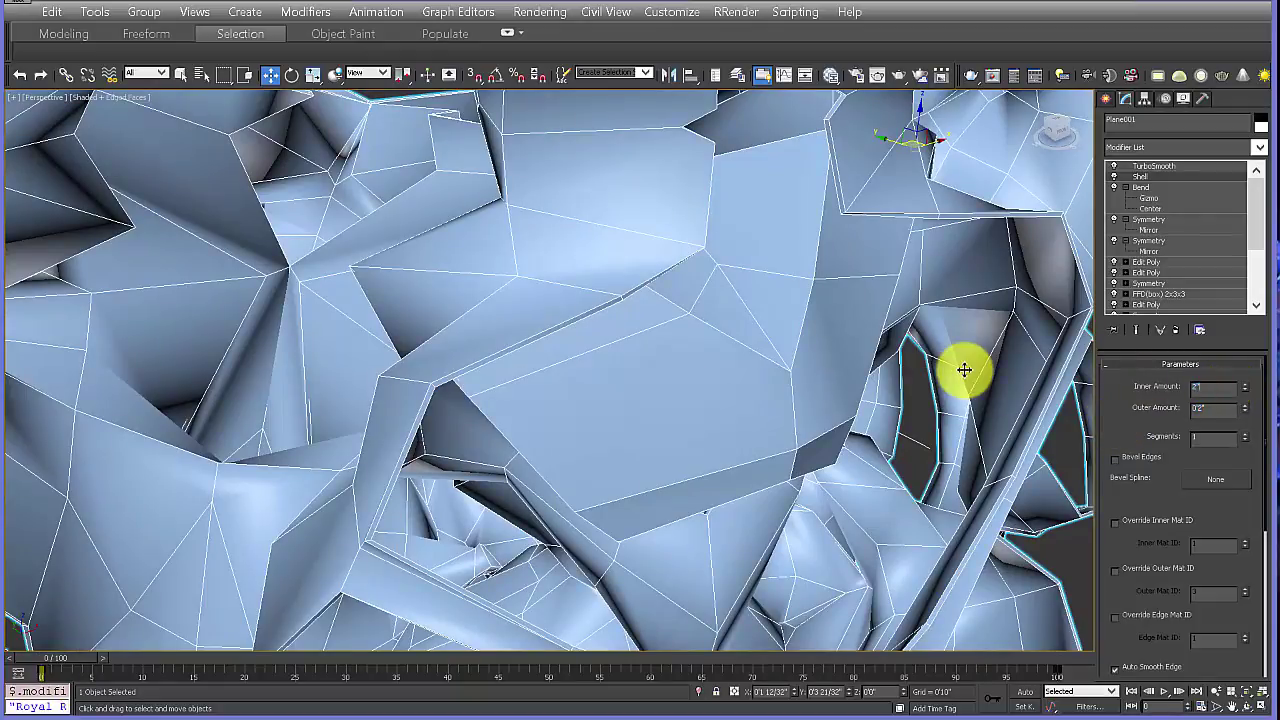
key("Return")
left_click(1155, 167)
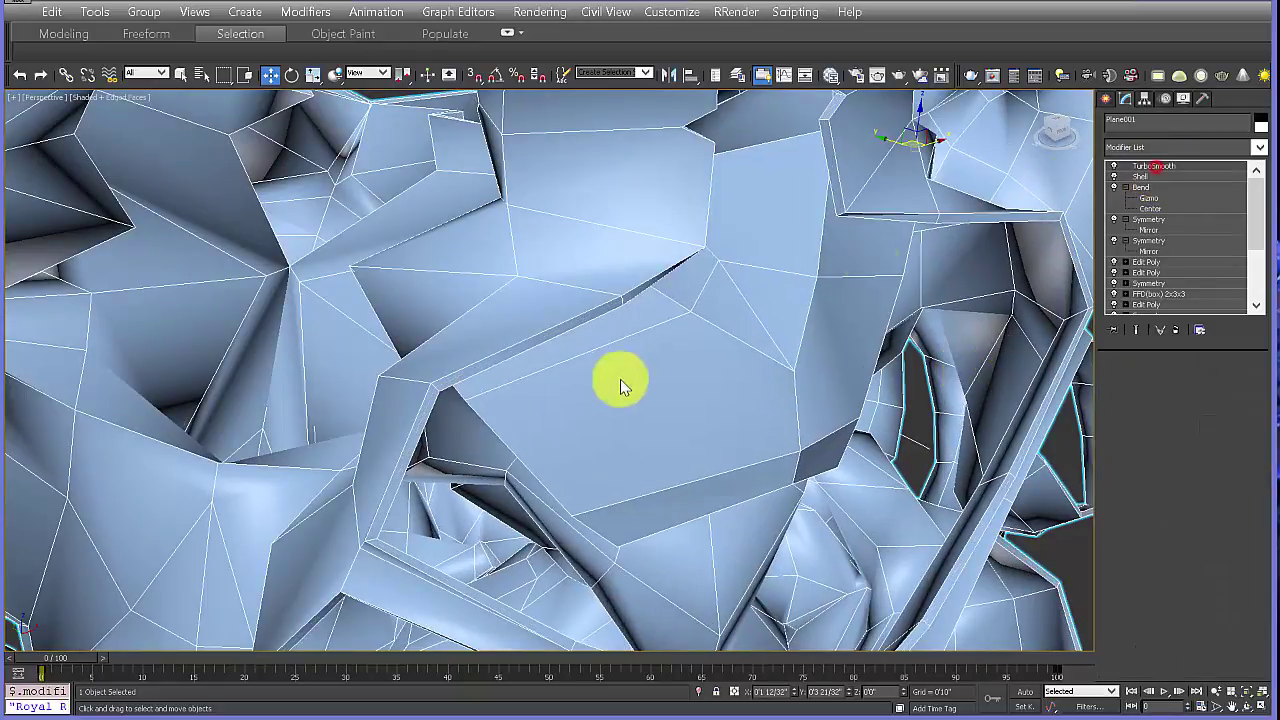
middle_click_drag(819, 372, 785, 362)
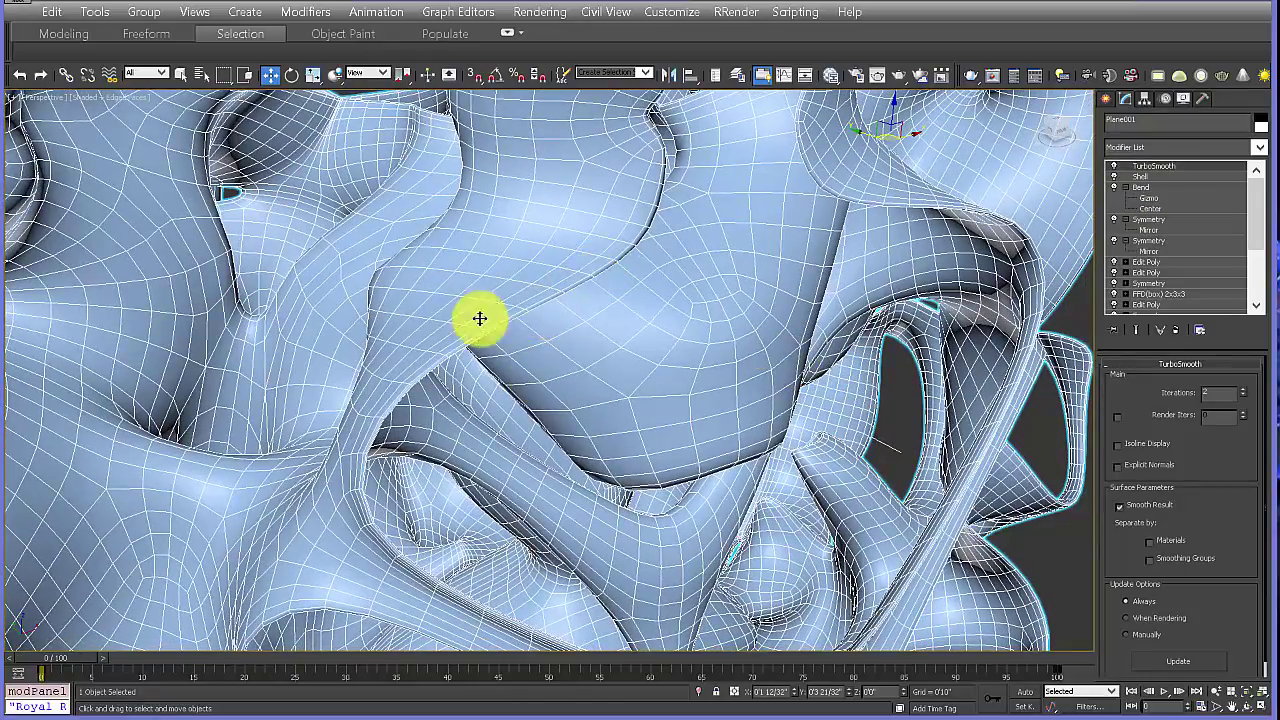
scroll(826, 431, "down", 3)
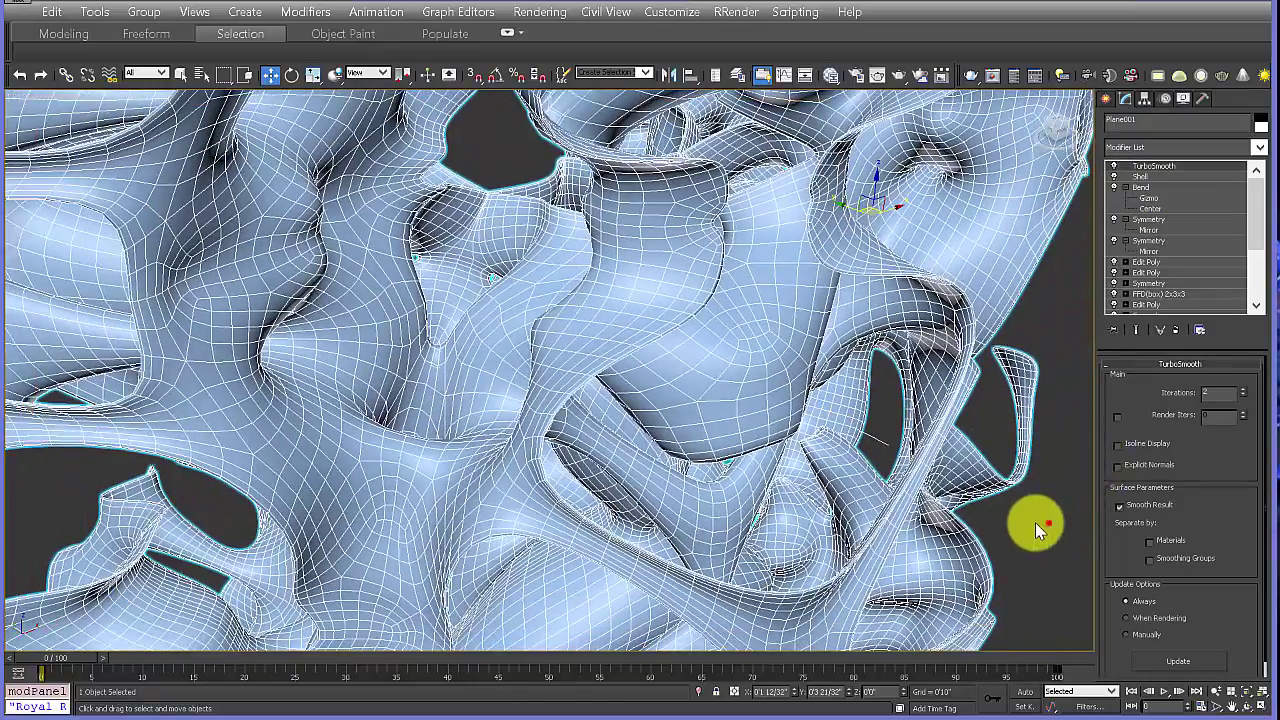
left_click(1035, 522)
middle_click_drag(766, 571, 840, 326, "alt")
left_click(840, 326)
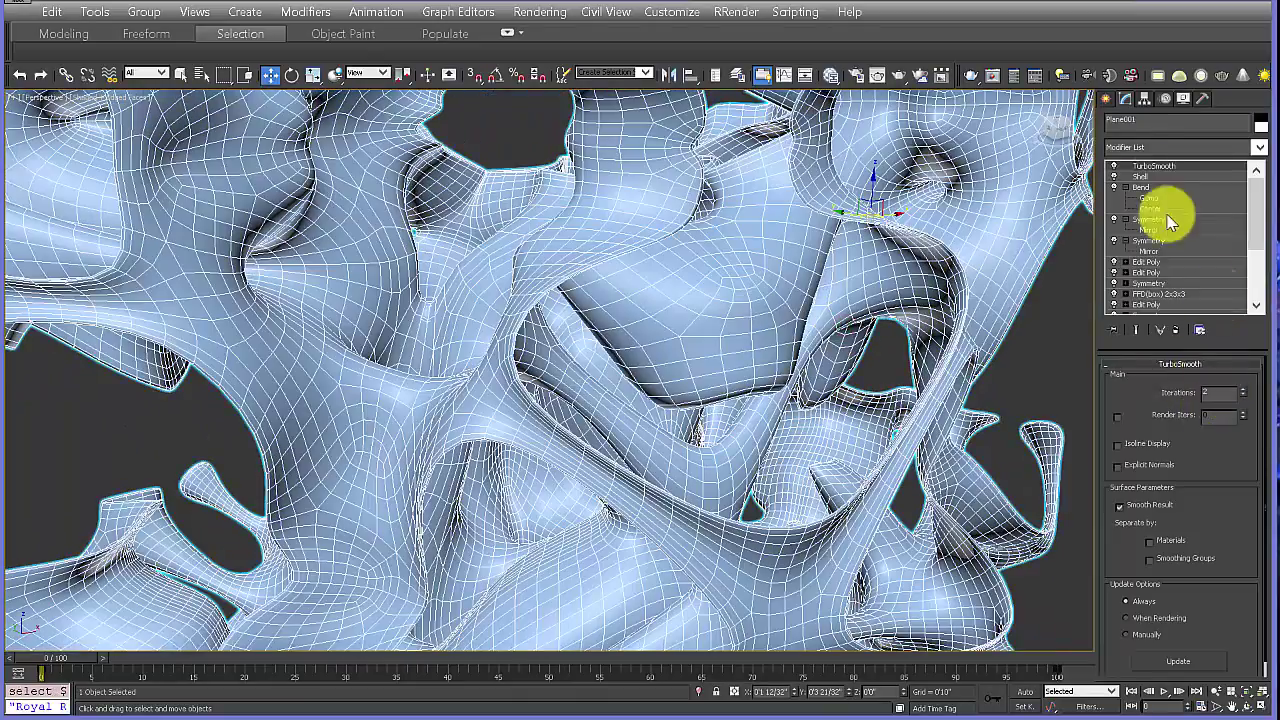
Step: Set the Shell's inner amount to 5" and inspect the smoothed form as a whole
left_click(1150, 177)
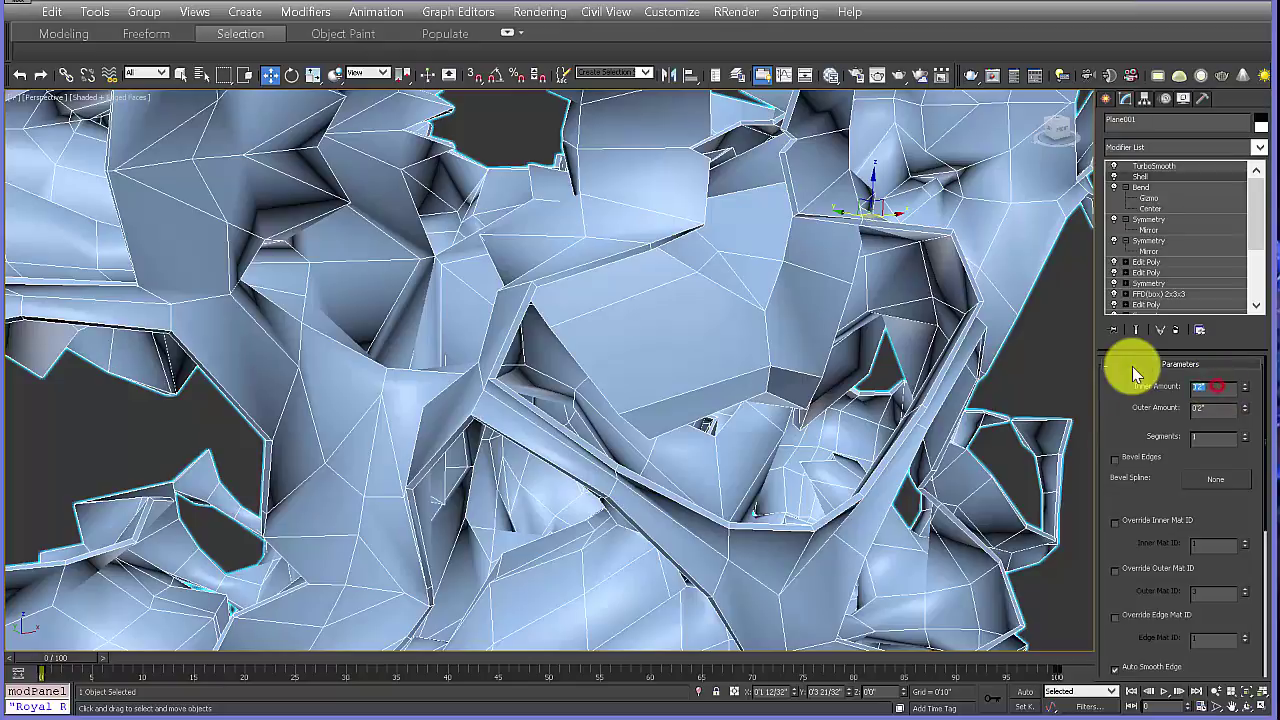
type("5")
key("Return")
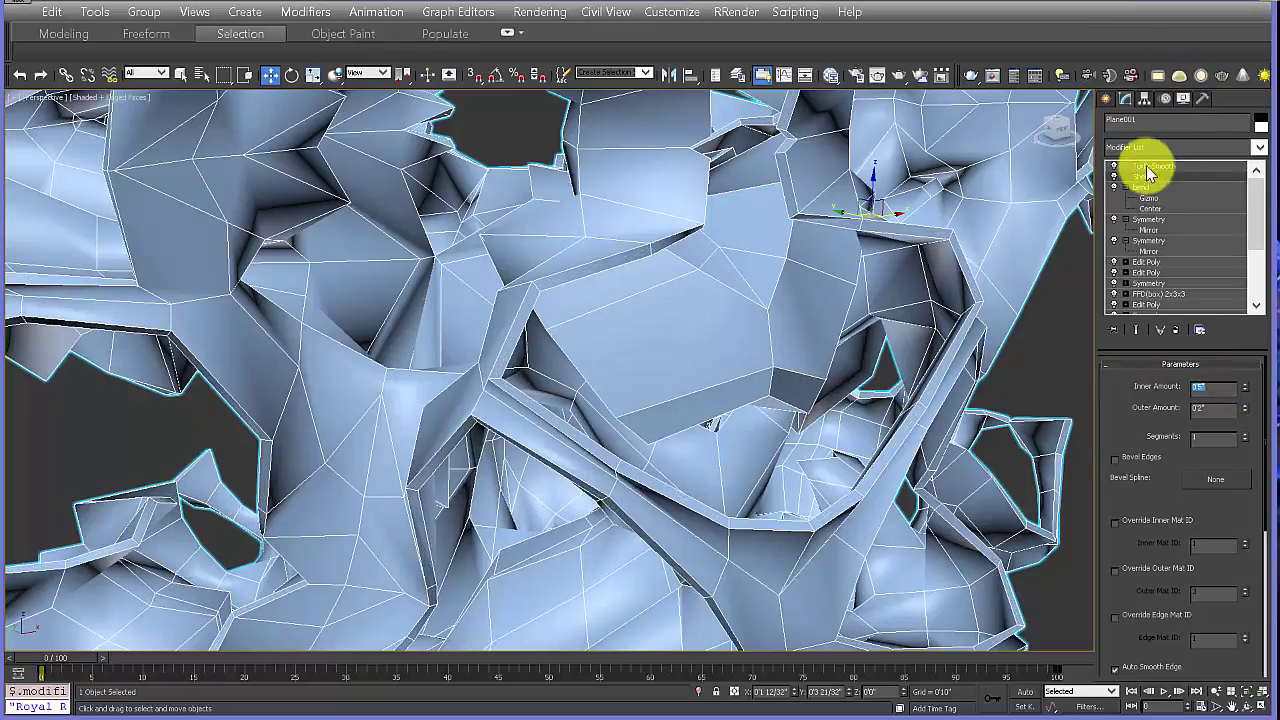
left_click(1148, 175)
left_click(1037, 331)
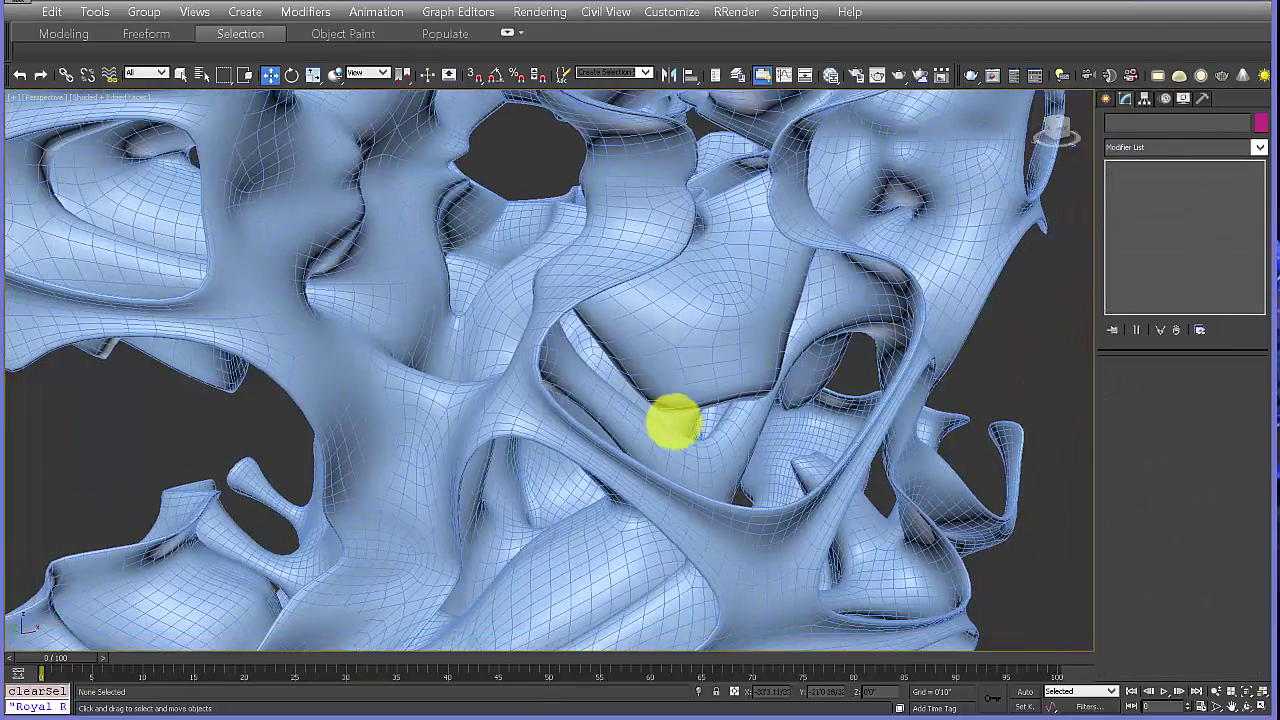
scroll(672, 425, "down", 10)
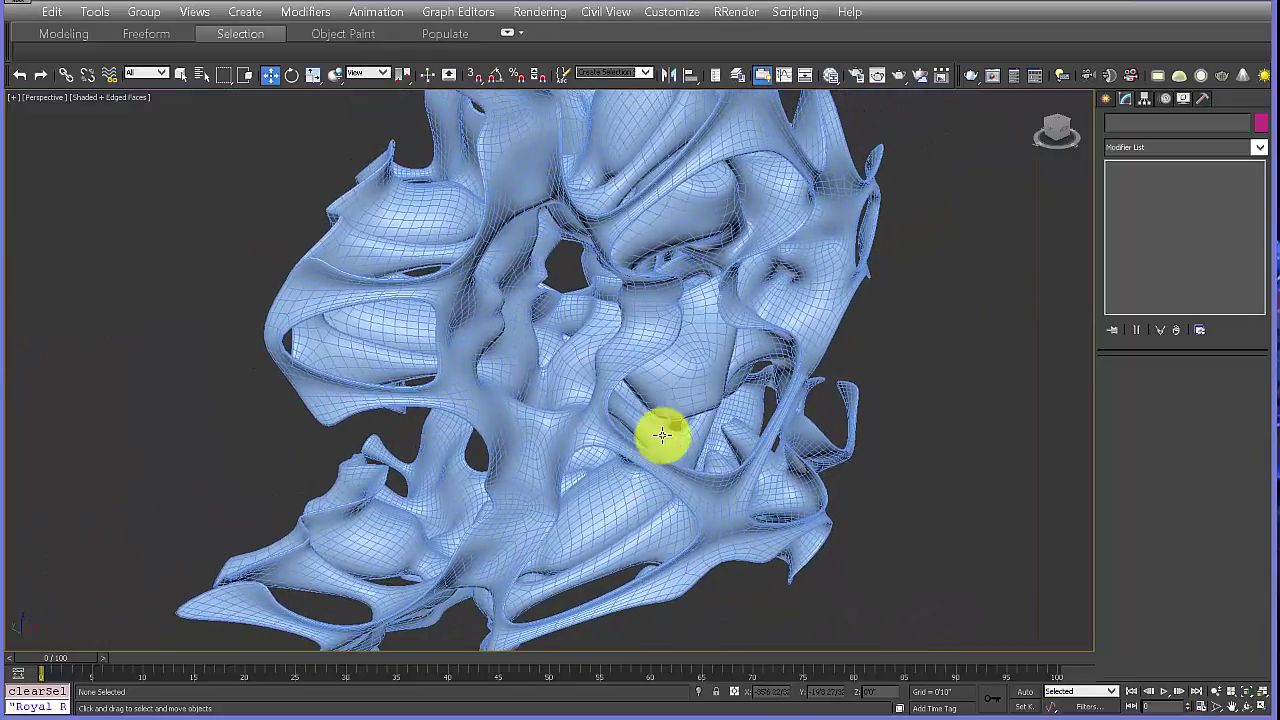
middle_click_drag(662, 434, 617, 391, "alt")
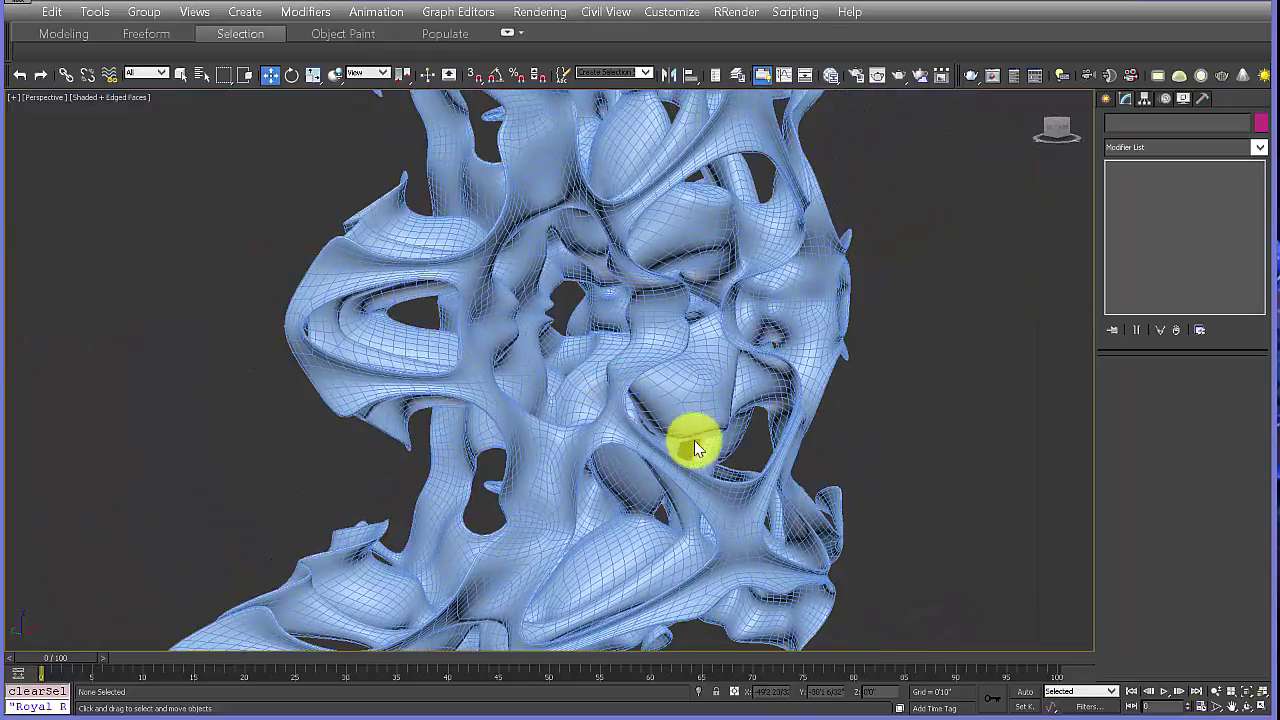
middle_click_drag(697, 449, 700, 377, "alt")
Step: Add a Slice modifier on top of the stack and lower its slice plane to about Z -29'10", near the form's base
left_click(717, 358)
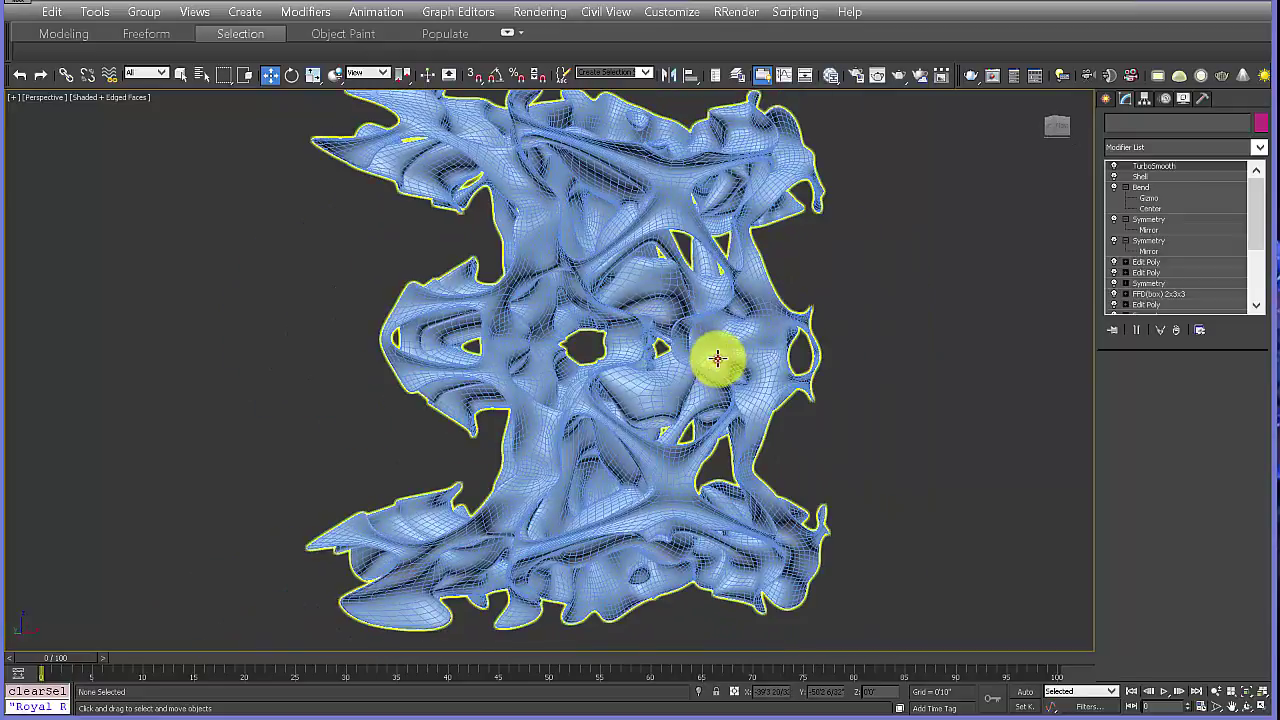
middle_click_drag(457, 594, 1262, 160, "alt")
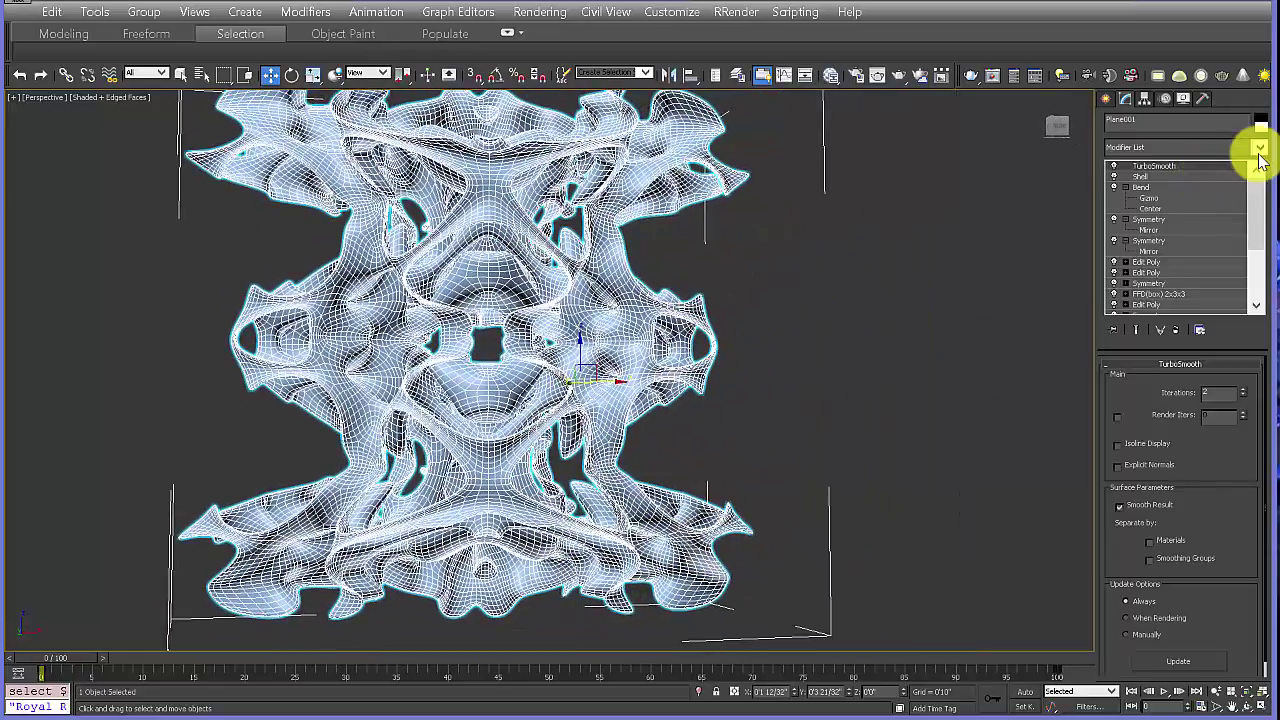
left_click(1260, 148)
scroll(1251, 286, "down", 10)
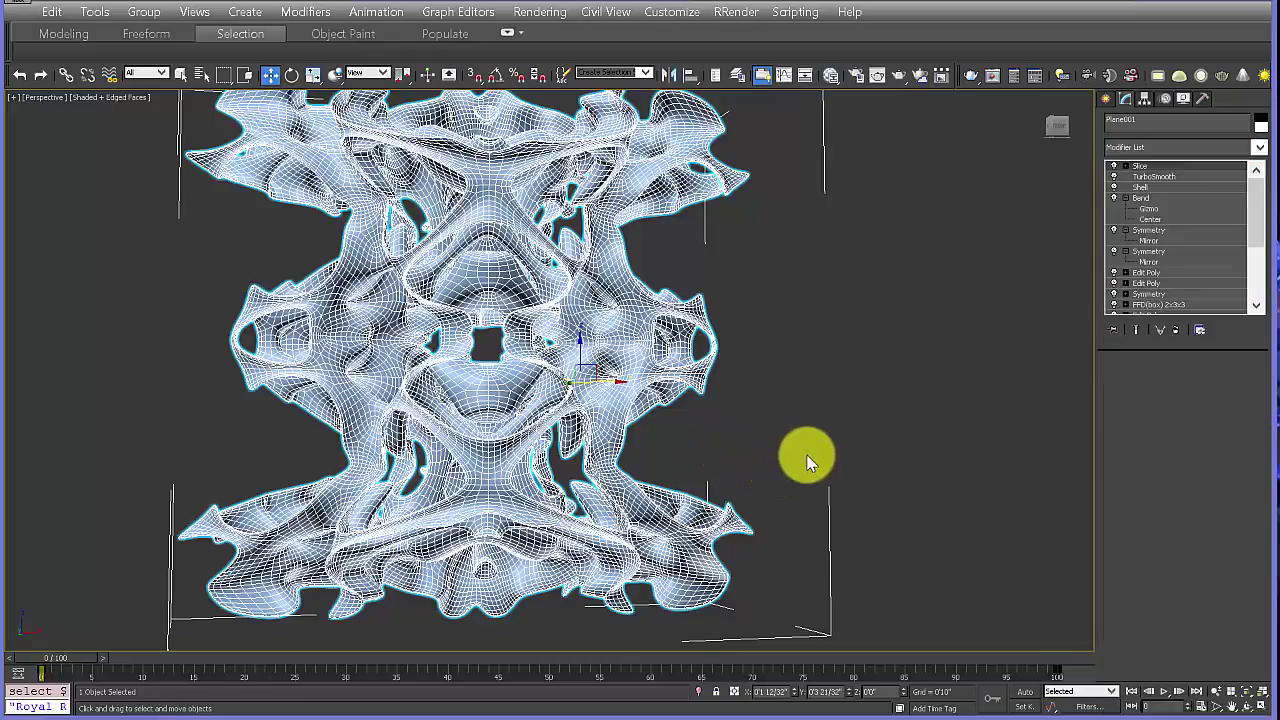
middle_click_drag(815, 449, 861, 423)
left_click(1126, 166)
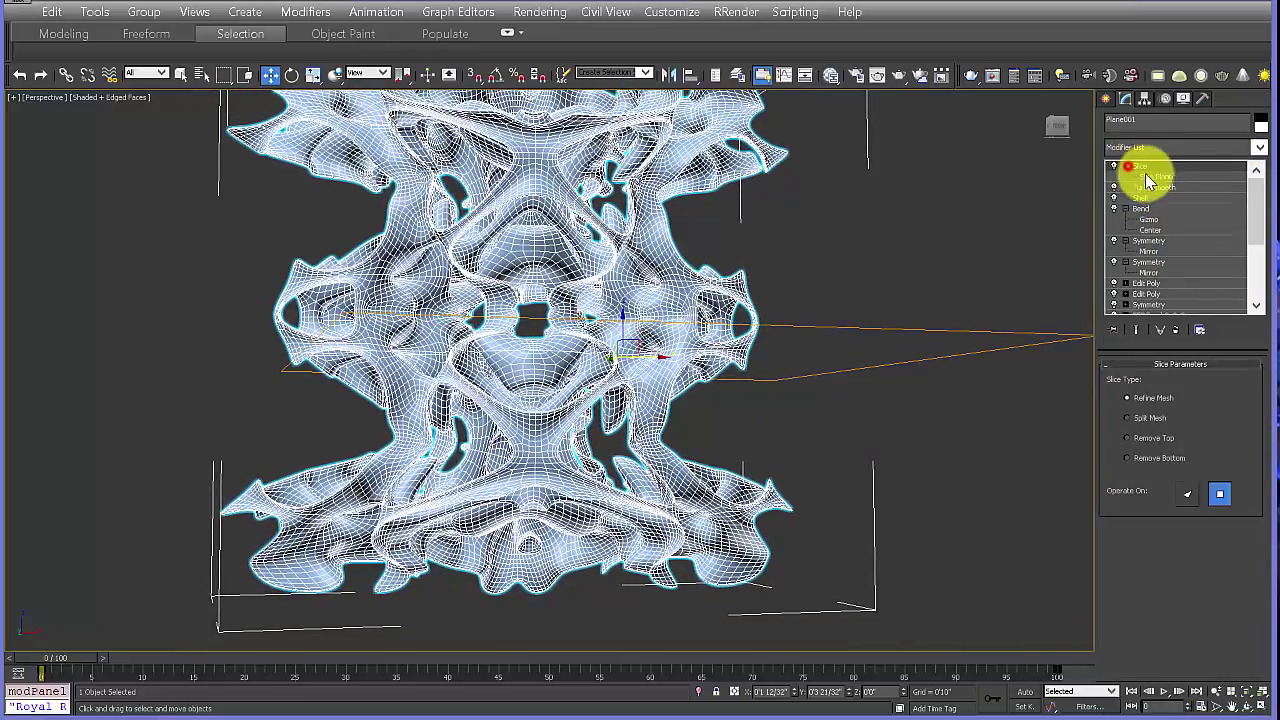
left_click(1150, 176)
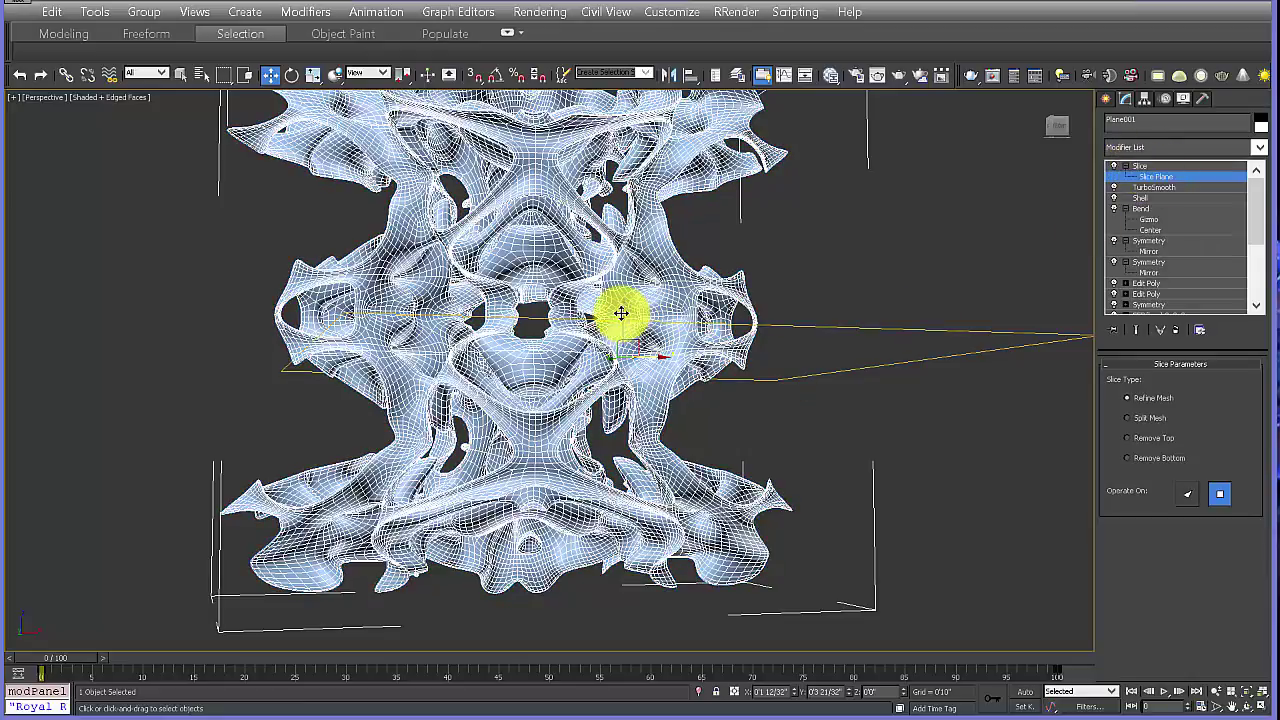
left_click_drag(620, 465, 629, 494)
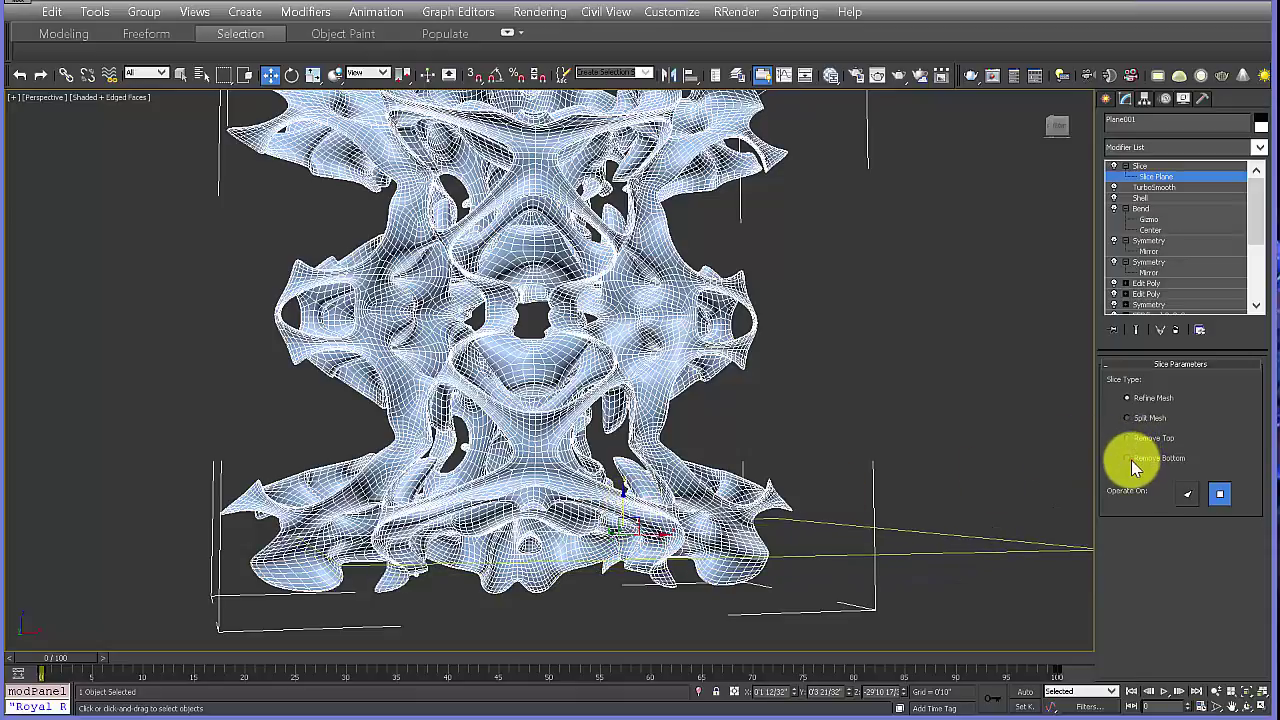
Step: Set the slice type to Remove Bottom and raise the slice plane to about Z -29'5"
middle_click_drag(820, 457, 856, 484, "alt")
middle_click_drag(856, 484, 854, 428)
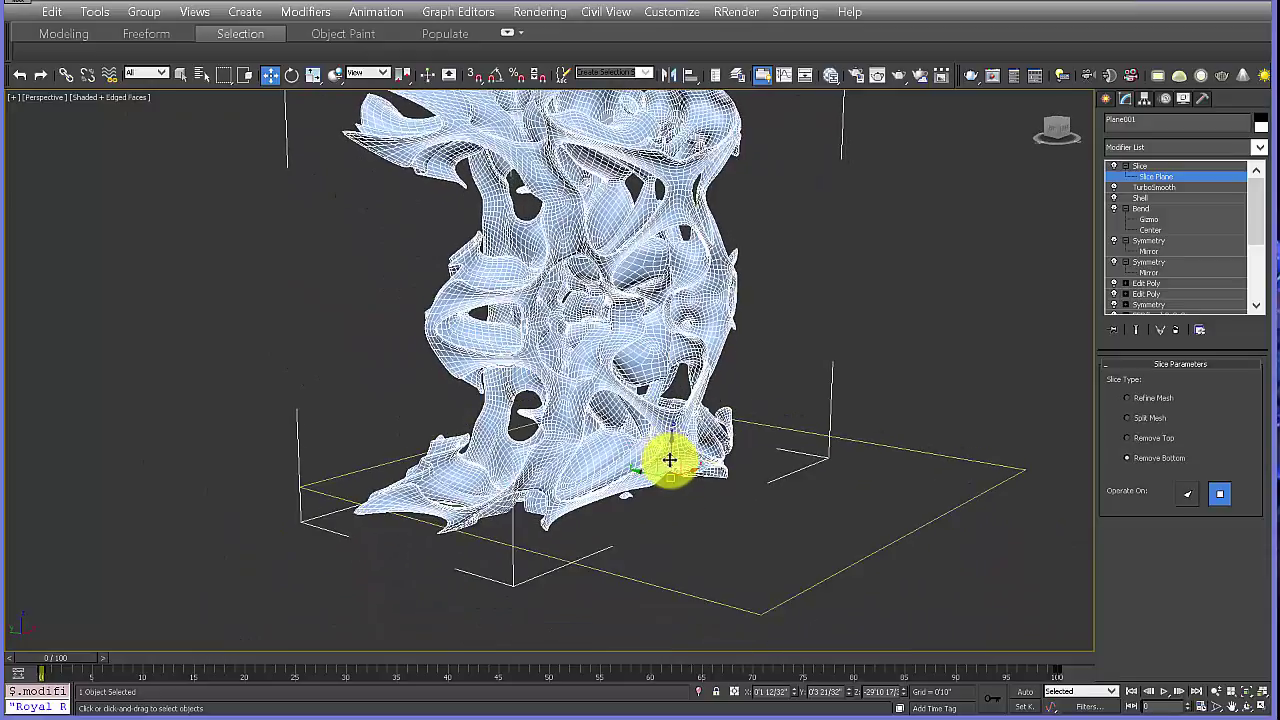
scroll(672, 461, "up", 3)
mouse_move(668, 466)
left_mouse_down()
mouse_move(667, 440)
mouse_move(665, 456)
left_mouse_up()
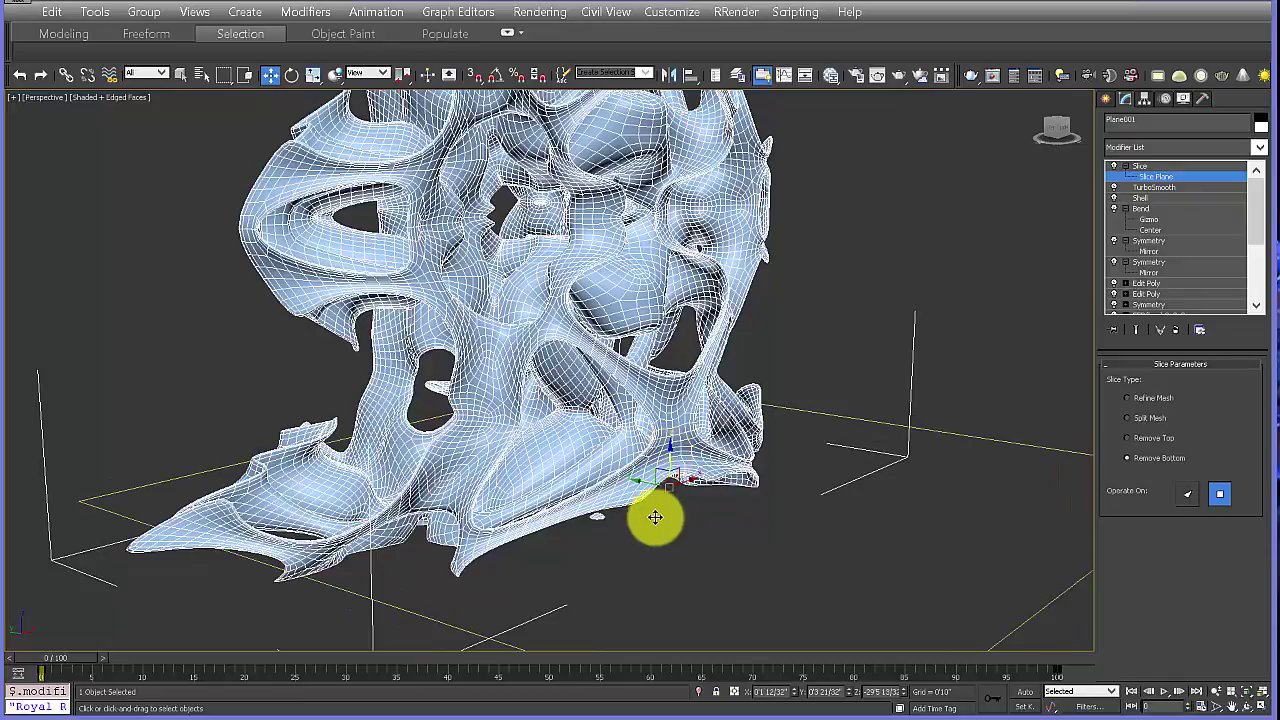
Step: Add an Edit Poly modifier above the Slice and activate its Polygon sub-object level
middle_click_drag(631, 516, 570, 492, "alt")
scroll(568, 491, "up", 3)
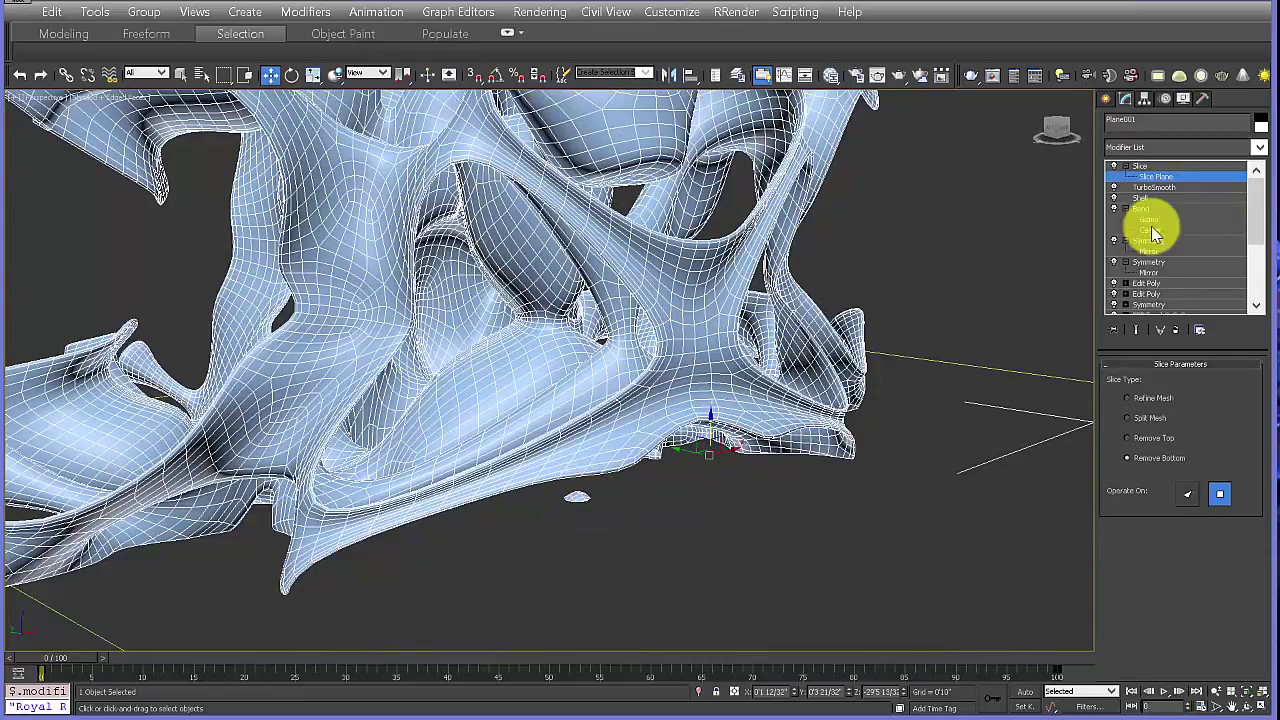
left_click(1152, 177)
left_click(1260, 150)
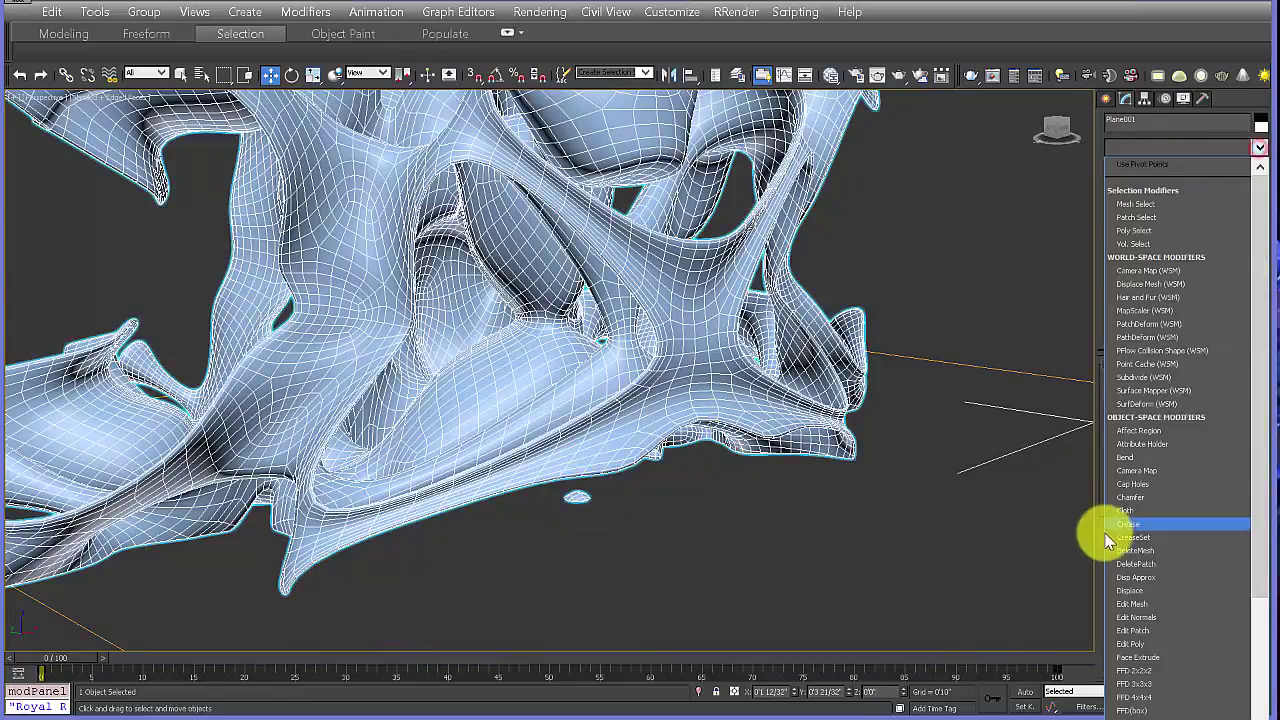
left_click(1140, 640)
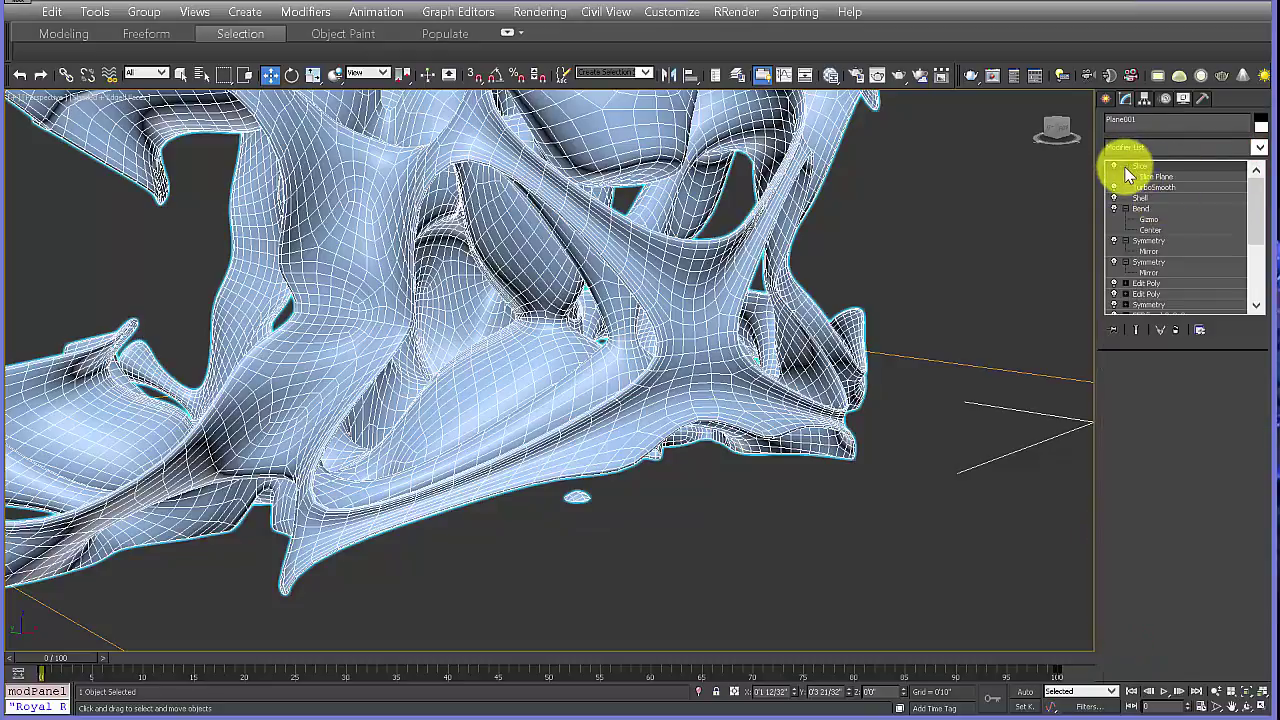
left_click(1126, 166)
left_click(1146, 210)
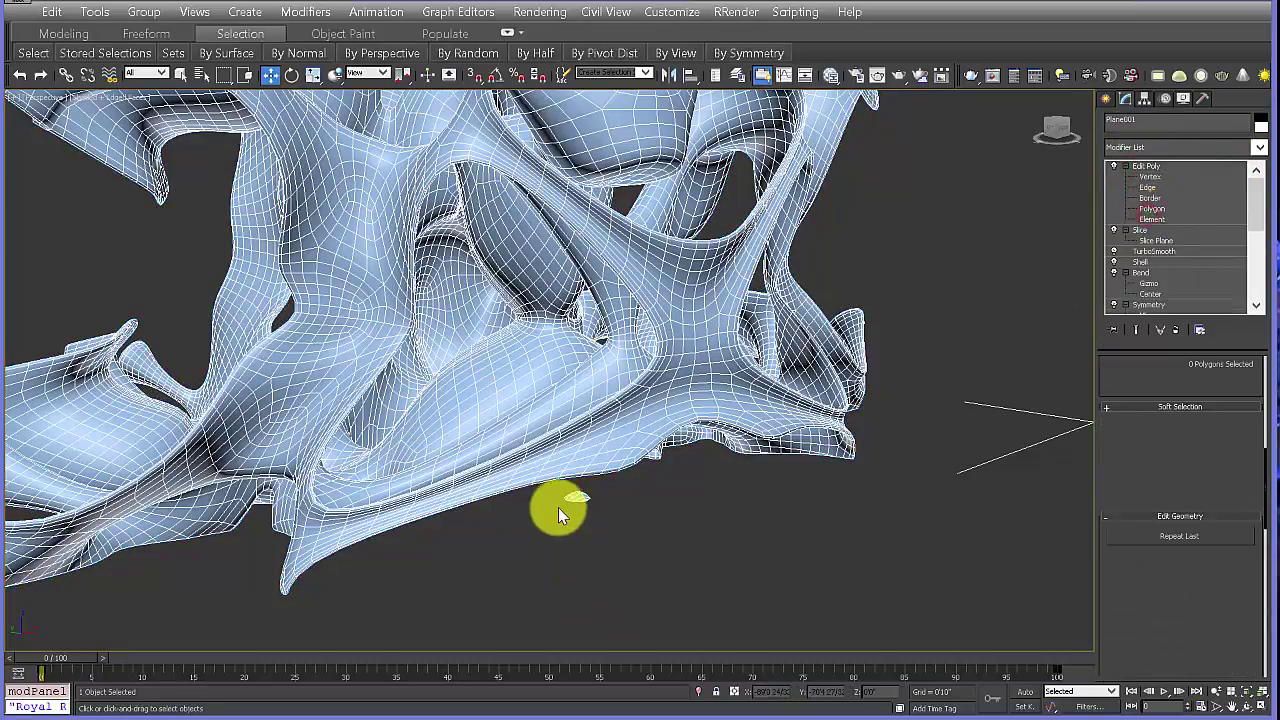
Step: Delete the small loose elements floating beneath the form's sliced base at Element level, leave sub-object editing and deselect the form
key("5")
left_click(576, 496)
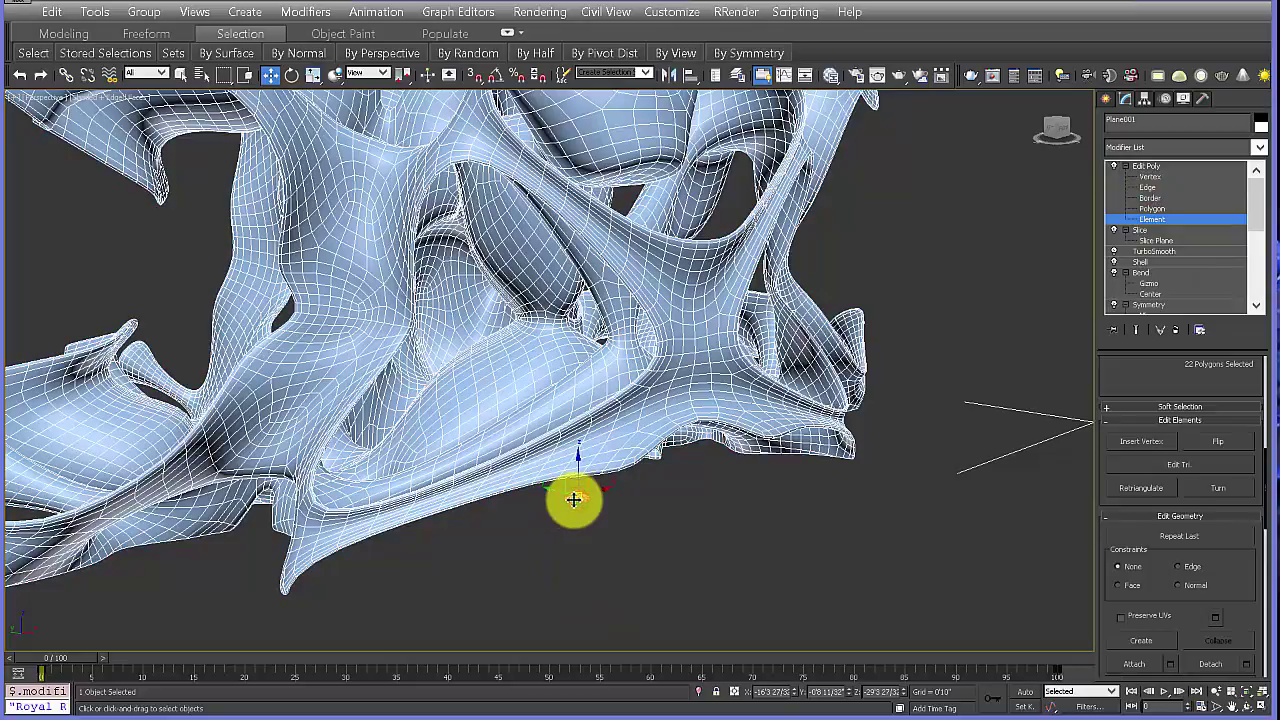
key("Delete")
middle_click_drag(706, 418, 586, 547, "alt")
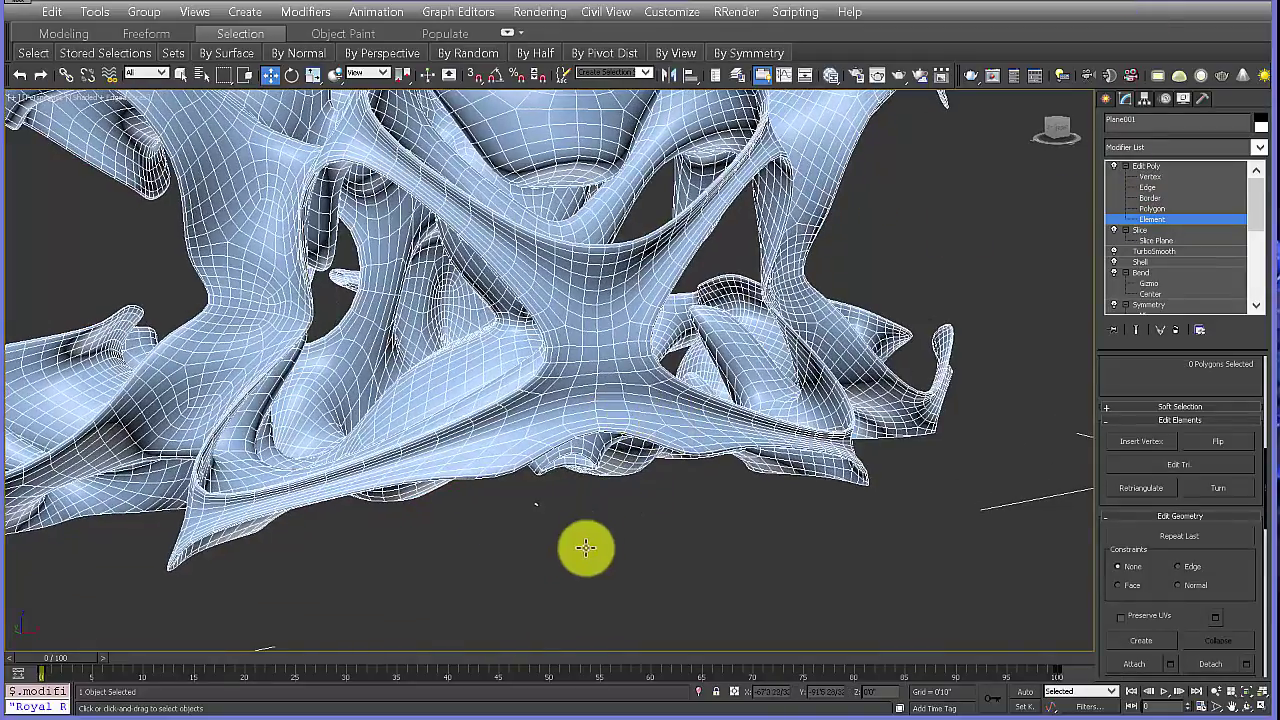
left_click_drag(562, 545, 523, 503)
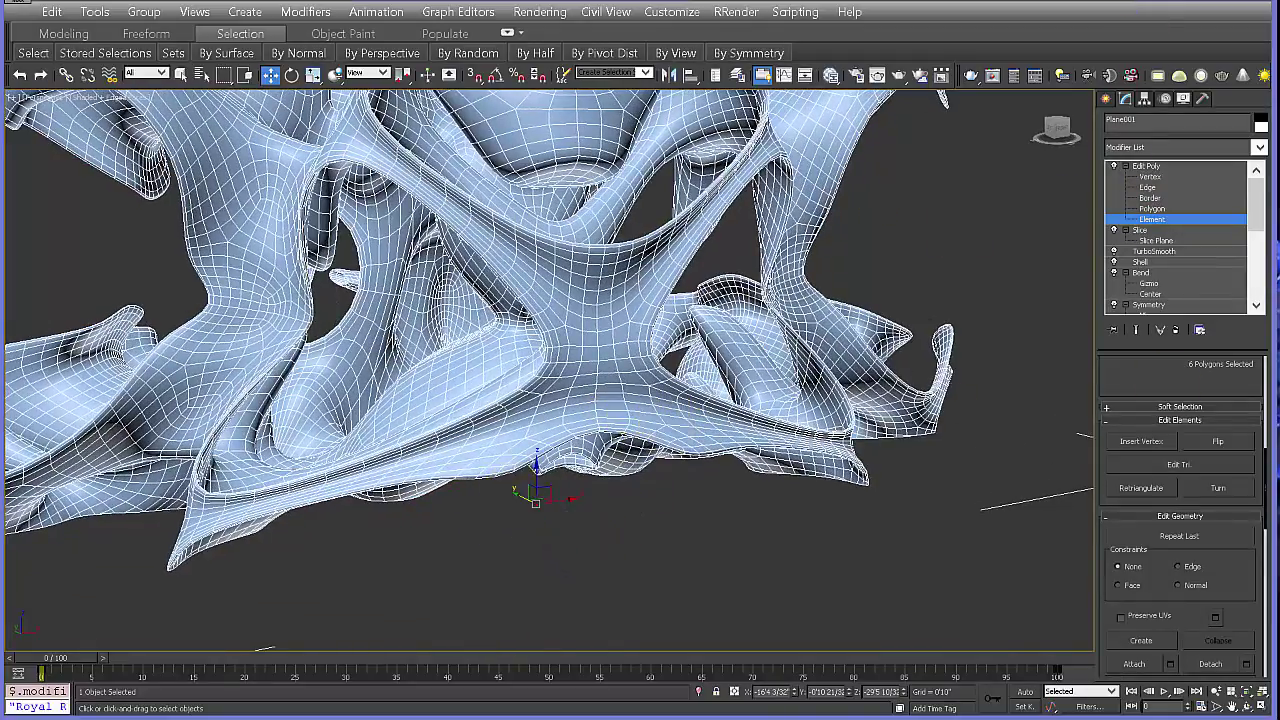
left_click(1148, 166)
middle_click_drag(886, 549, 542, 504, "alt")
left_click(968, 256)
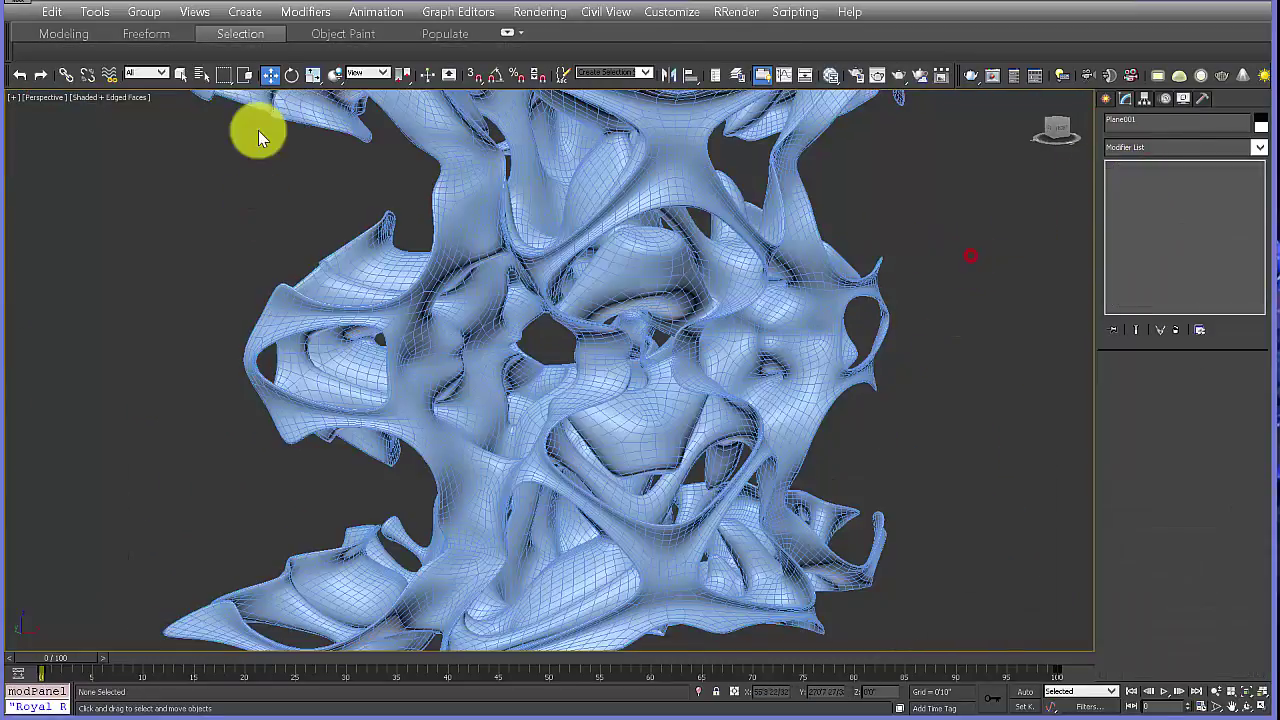
Step: Turn off Edged Faces in the perspective viewport and switch its shading style to Clay to examine the form
left_click(136, 99)
left_click(176, 178)
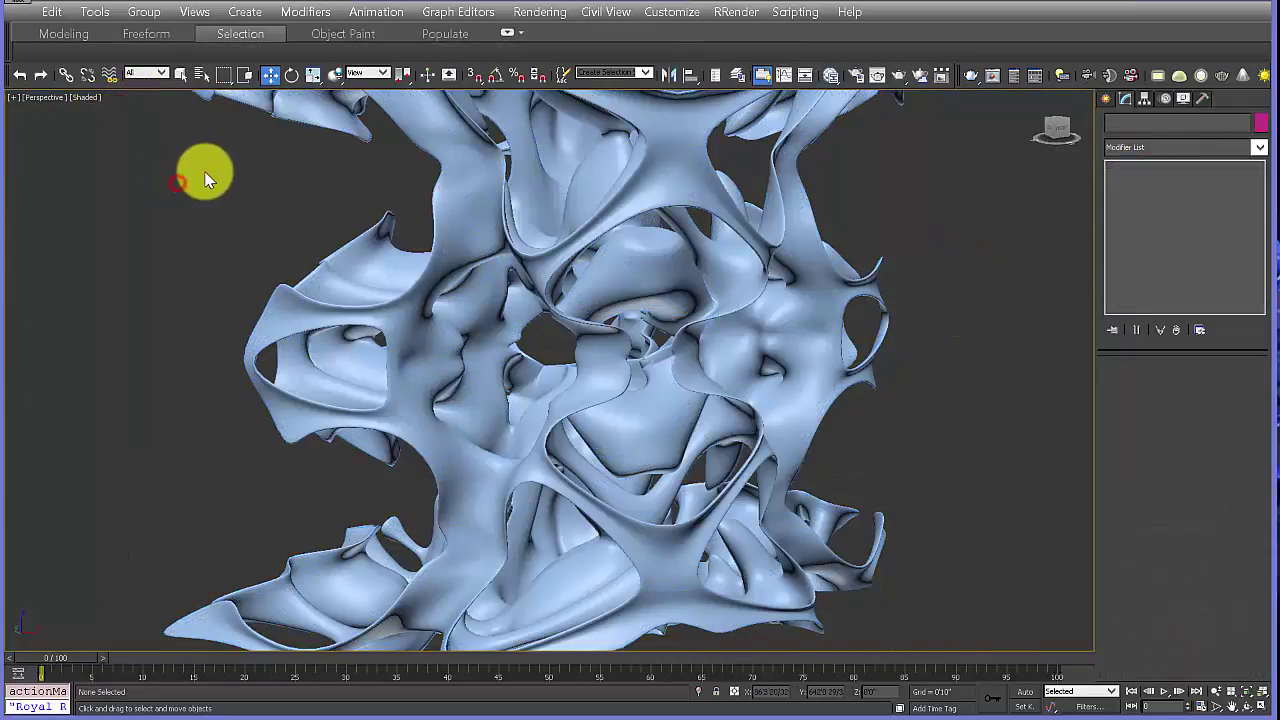
mouse_move(282, 276)
middle_mouse_down("alt")
mouse_move(314, 291)
mouse_move(280, 270)
middle_mouse_up("alt")
left_click(85, 101)
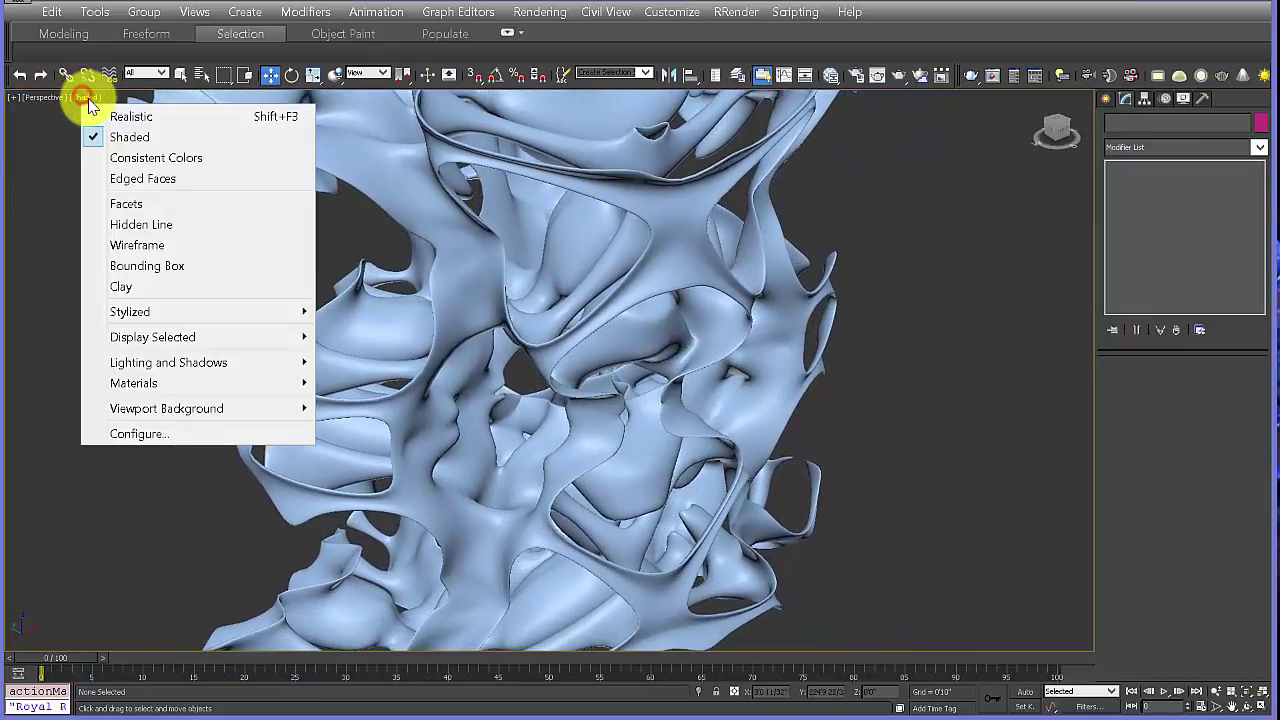
left_click(133, 282)
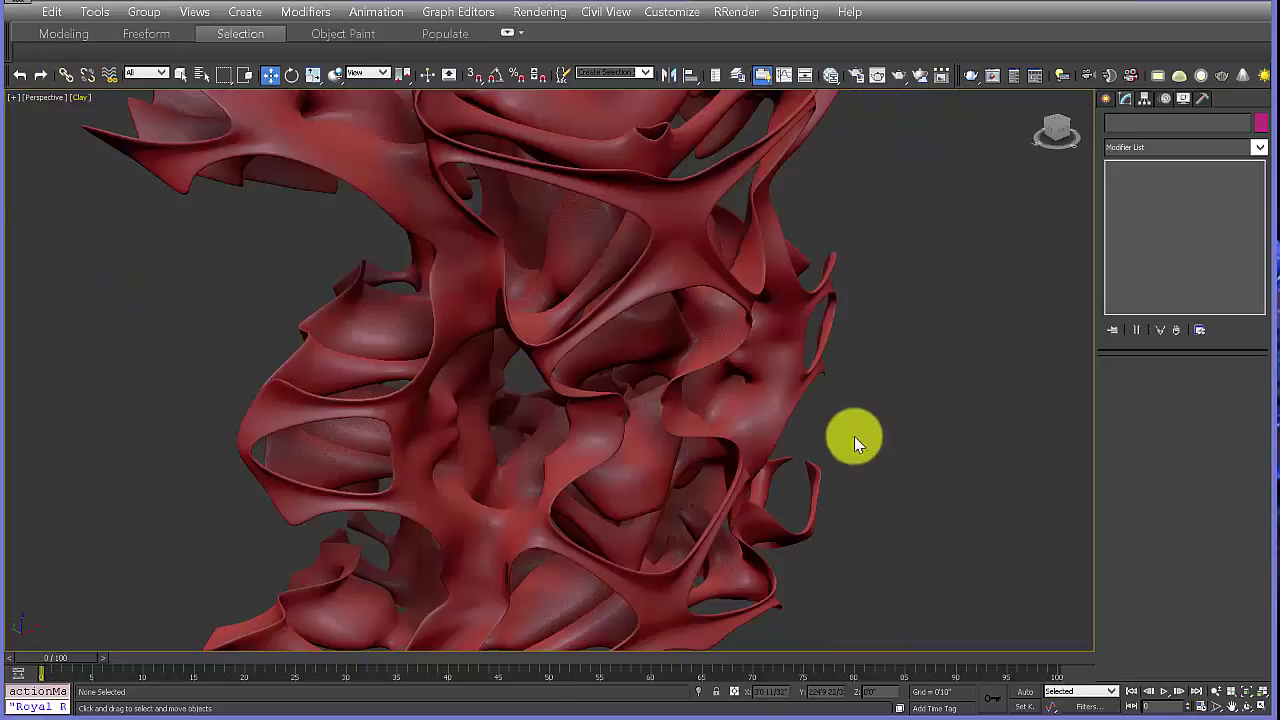
middle_click_drag(871, 440, 954, 489, "alt")
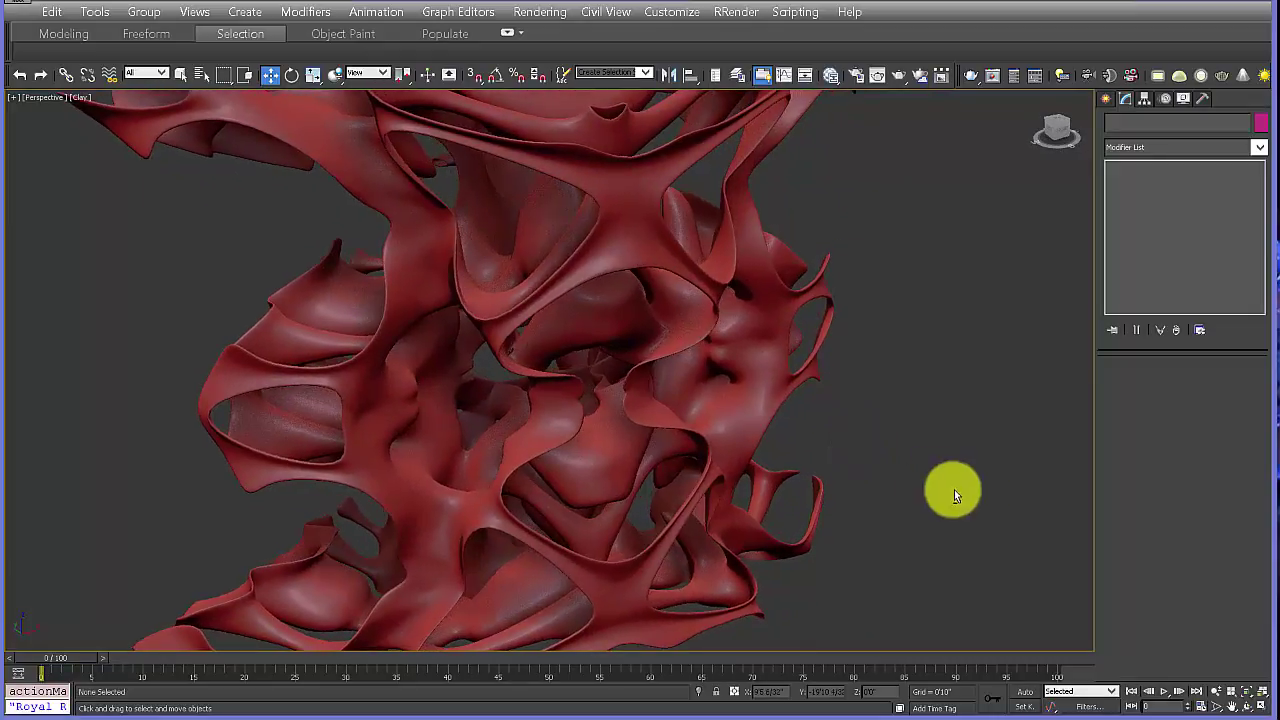